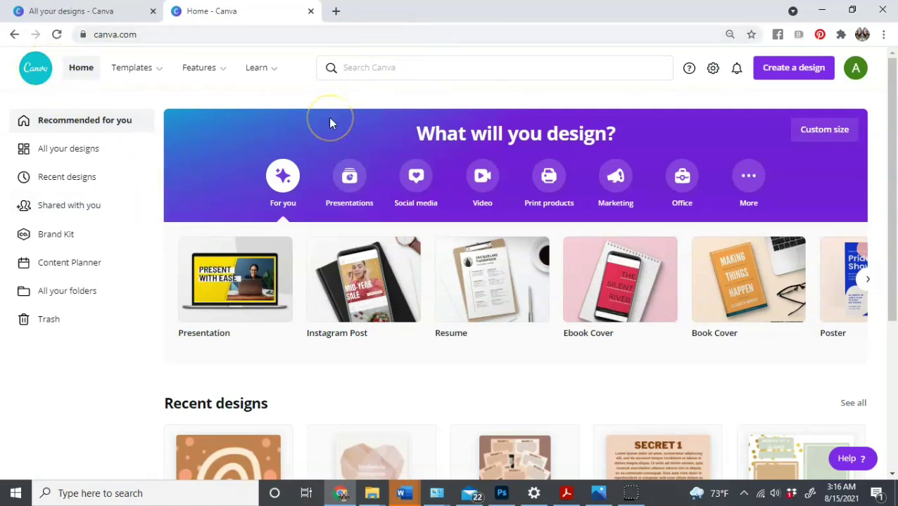
# Start a new custom-size design and set its dimension unit to inches
pyautogui.click(781, 70)
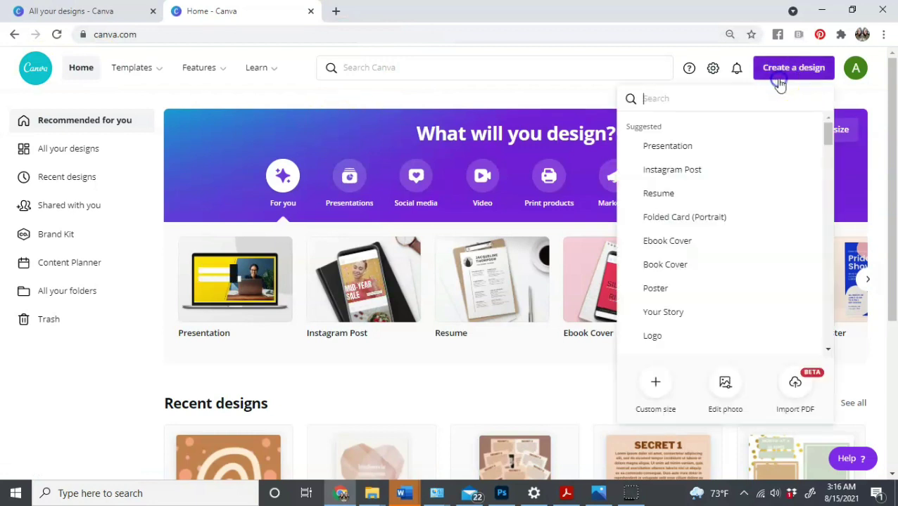
pyautogui.click(656, 391)
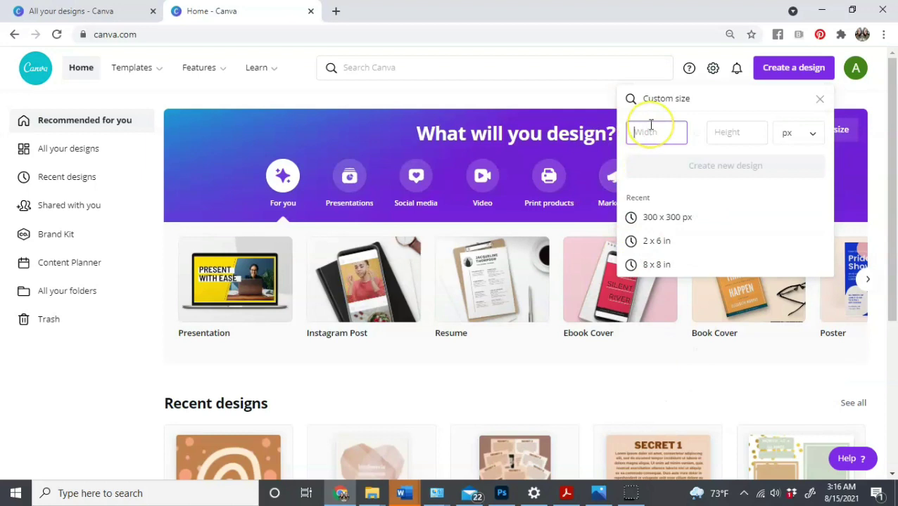
pyautogui.write('7')
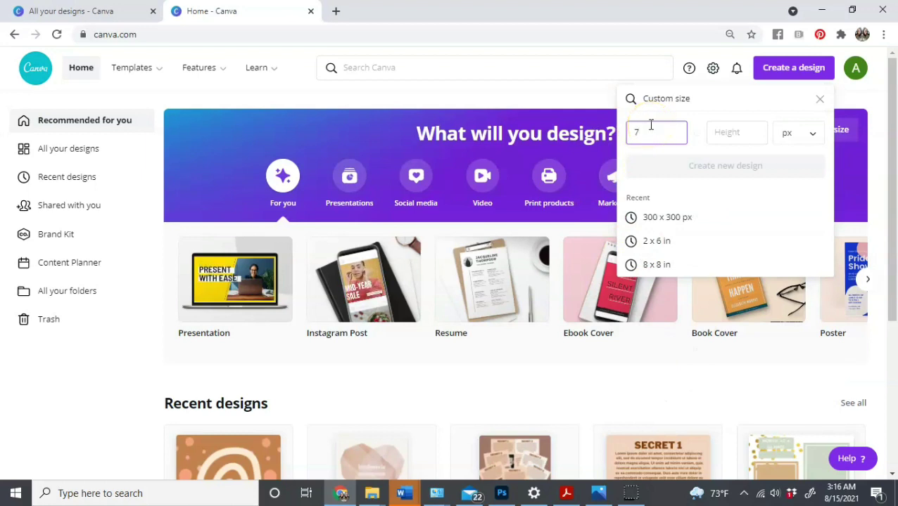
pyautogui.press('Tab')
pyautogui.write('9')
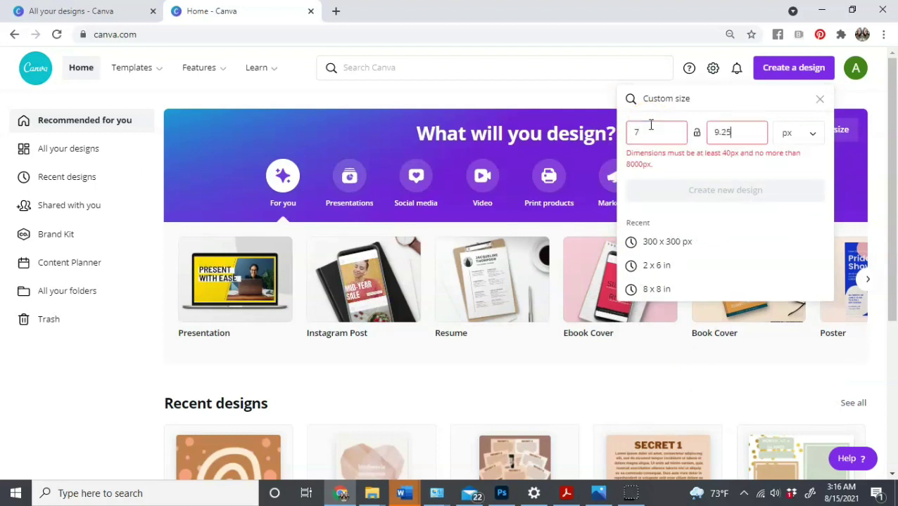
pyautogui.click(812, 139)
pyautogui.click(810, 157)
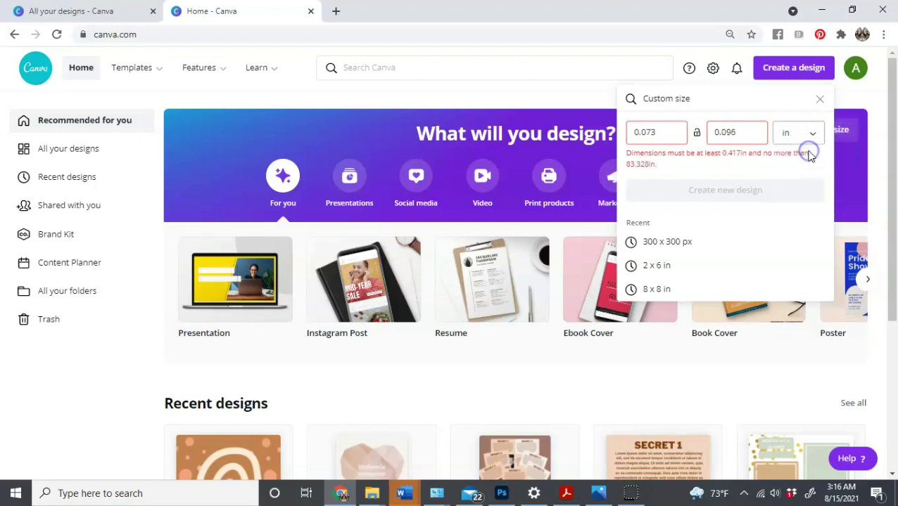
# Set the custom size to 7 in wide by 9.25 in high and create the new design
pyautogui.click(631, 136)
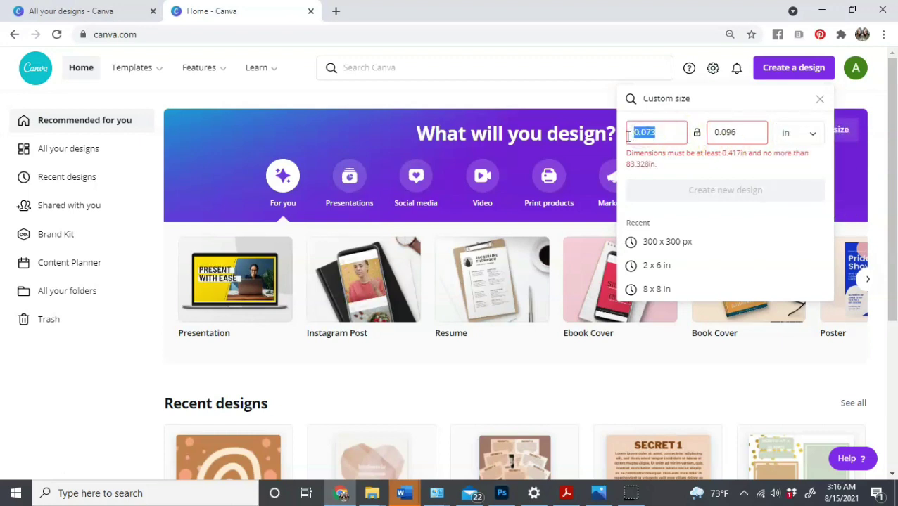
pyautogui.write('7')
pyautogui.press('Tab')
pyautogui.write('93')
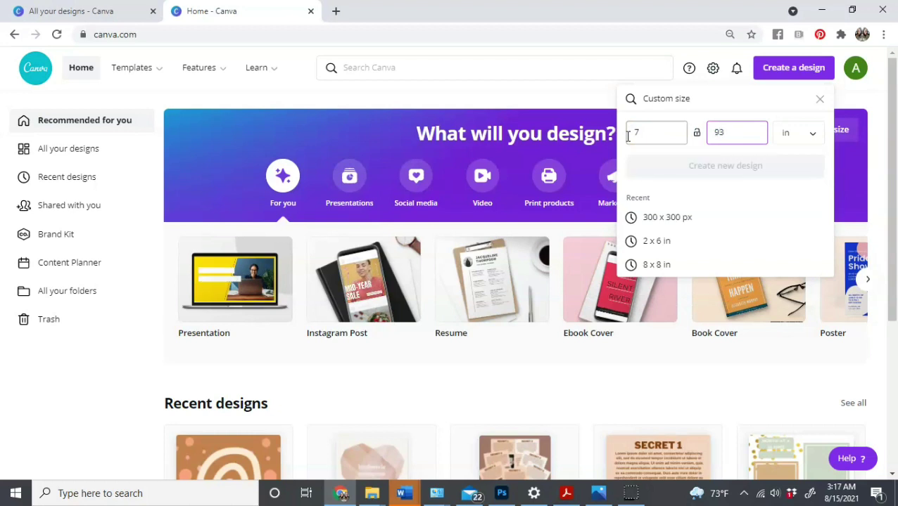
pyautogui.press('BackSpace')
pyautogui.write('.25')
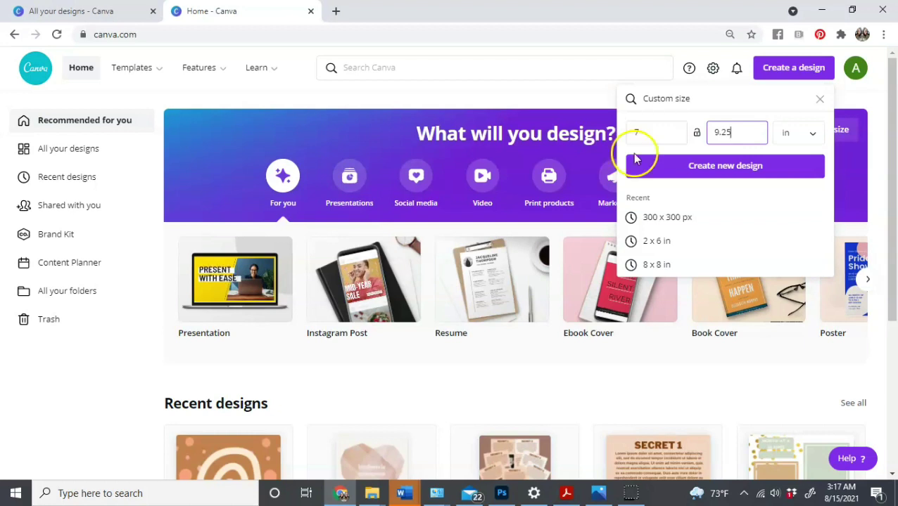
pyautogui.click(635, 159)
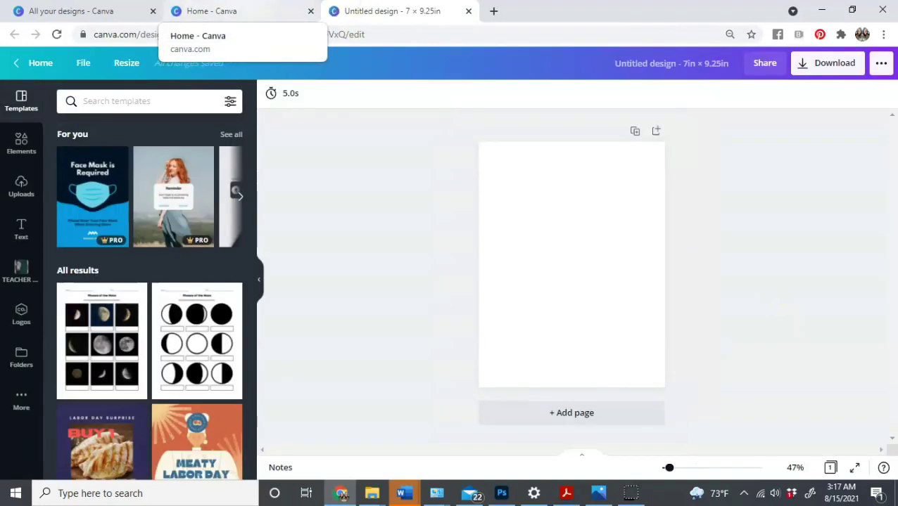
# Open the existing FIRST 4 MTHS BOHO PLANNER design and examine its cover's background, dot graphics and title text
pyautogui.click(211, 11)
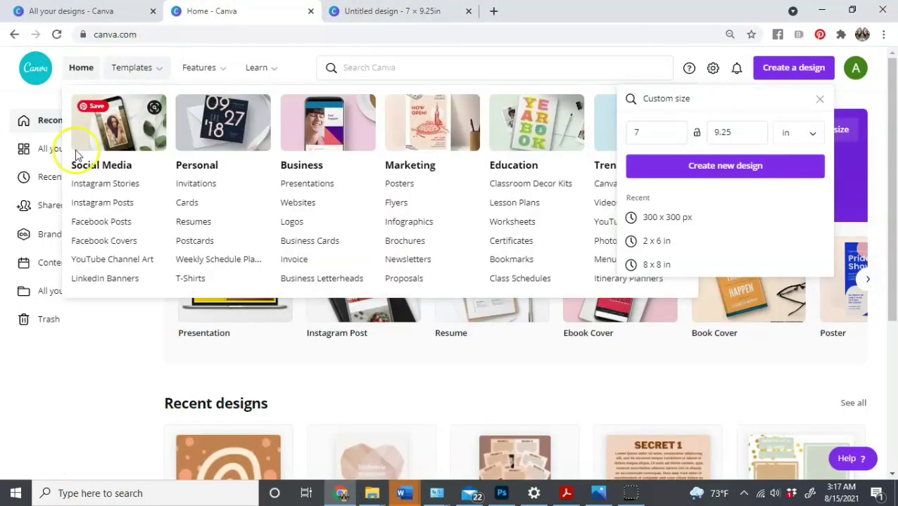
pyautogui.click(51, 148)
pyautogui.click(455, 192)
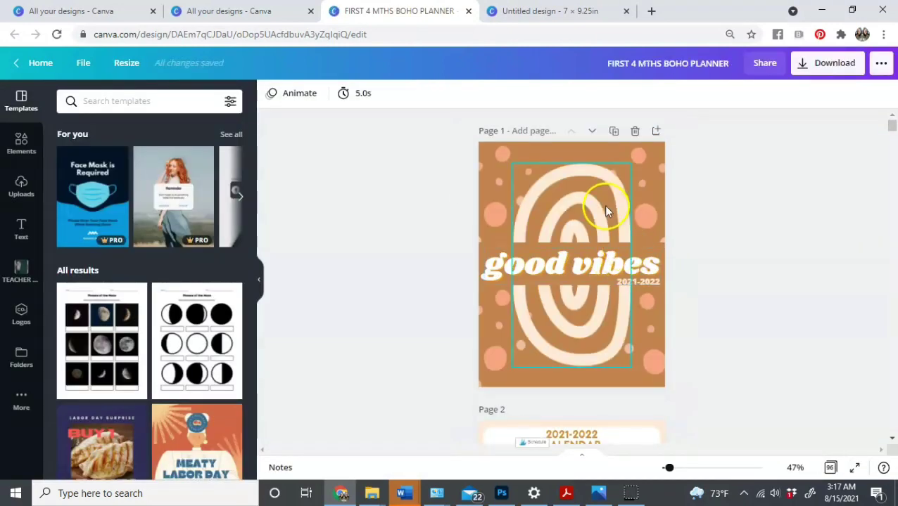
pyautogui.click(646, 198)
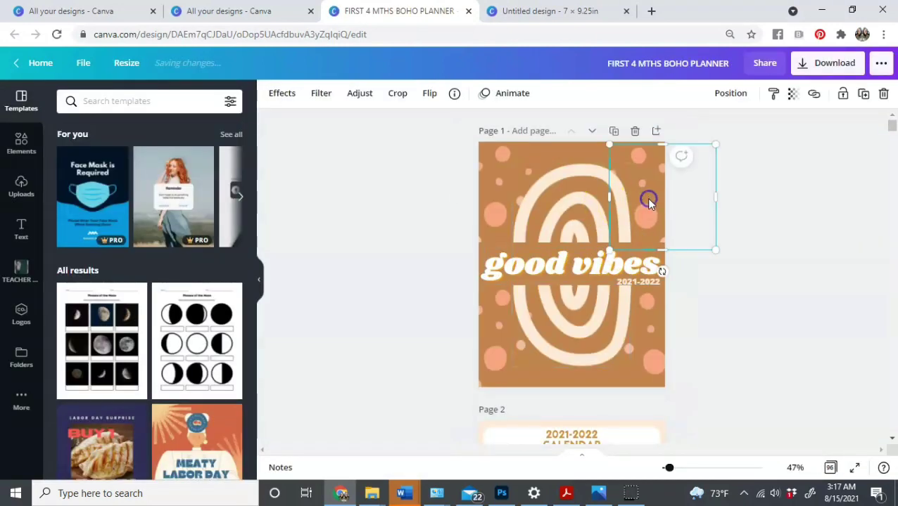
pyautogui.click(505, 174)
pyautogui.click(557, 155)
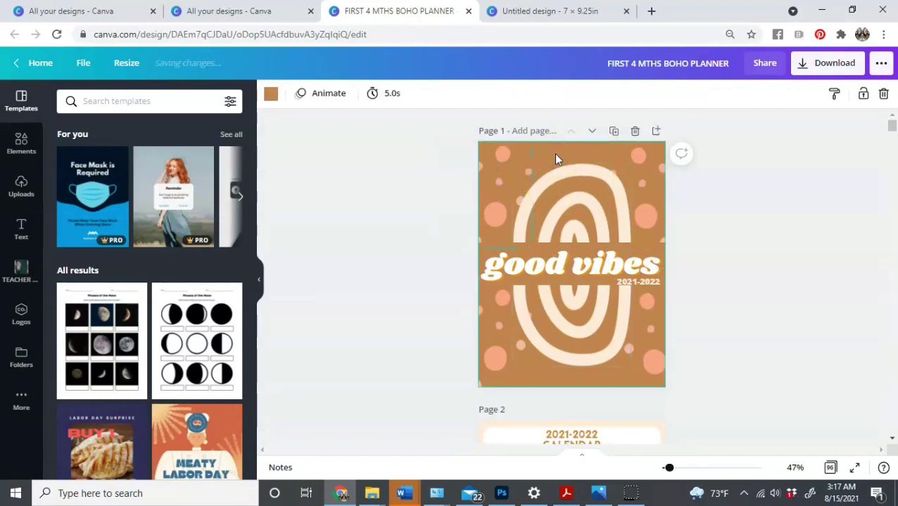
pyautogui.moveTo(554, 176); pyautogui.dragTo(558, 261)
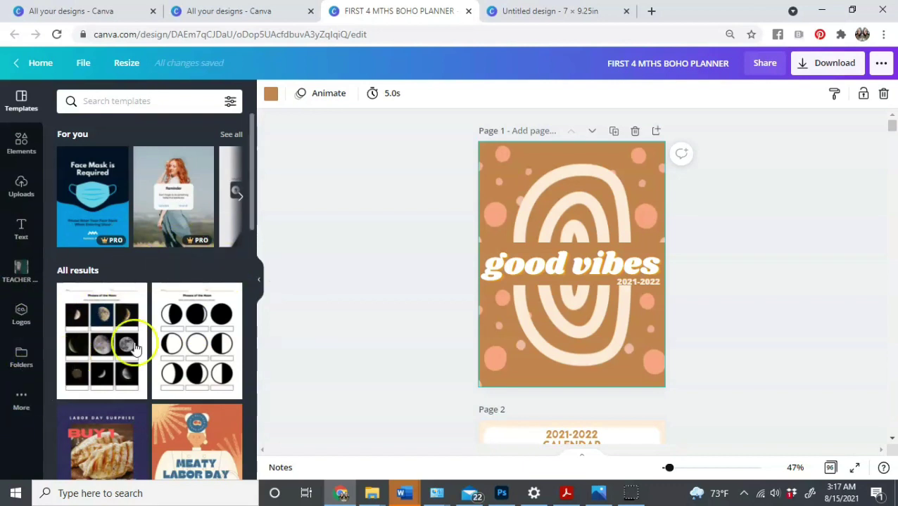
pyautogui.click(532, 271)
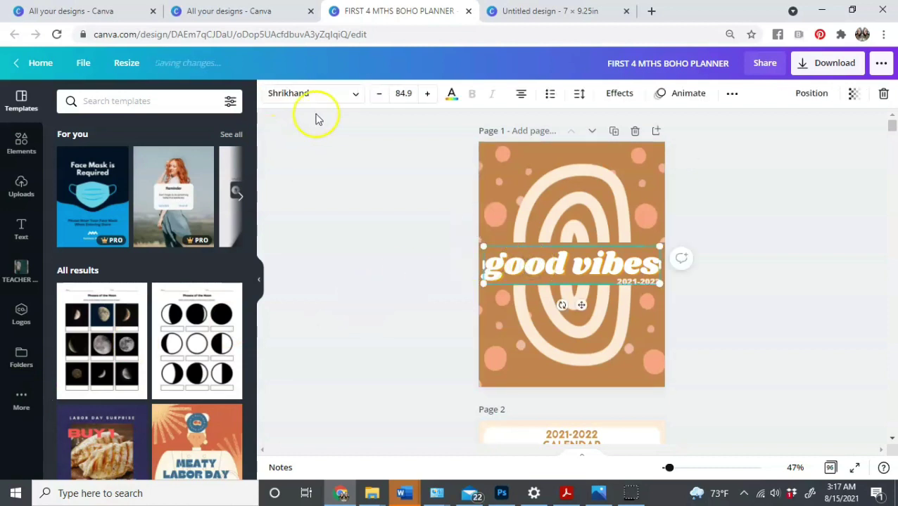
pyautogui.click(10, 220)
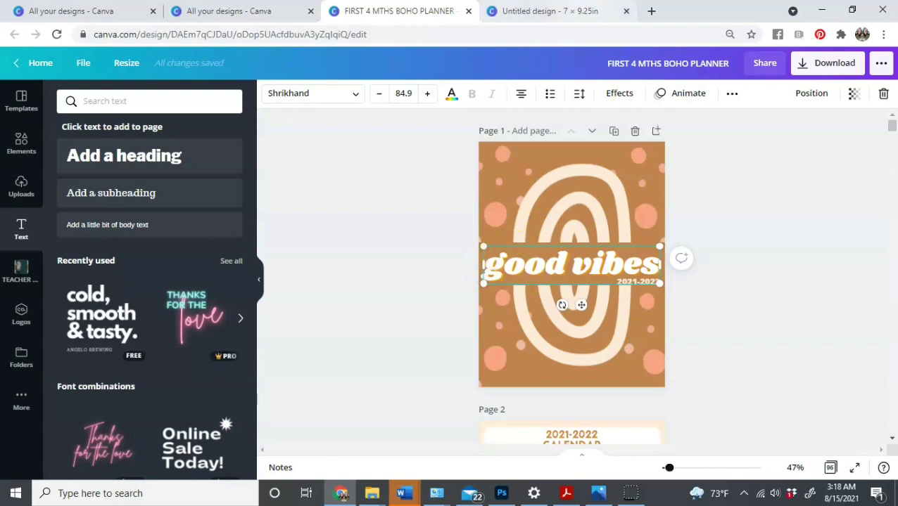
# Return to the blank 7 × 9.25 in design and fill the page background with the tan brand color
pyautogui.click(587, 11)
pyautogui.click(599, 188)
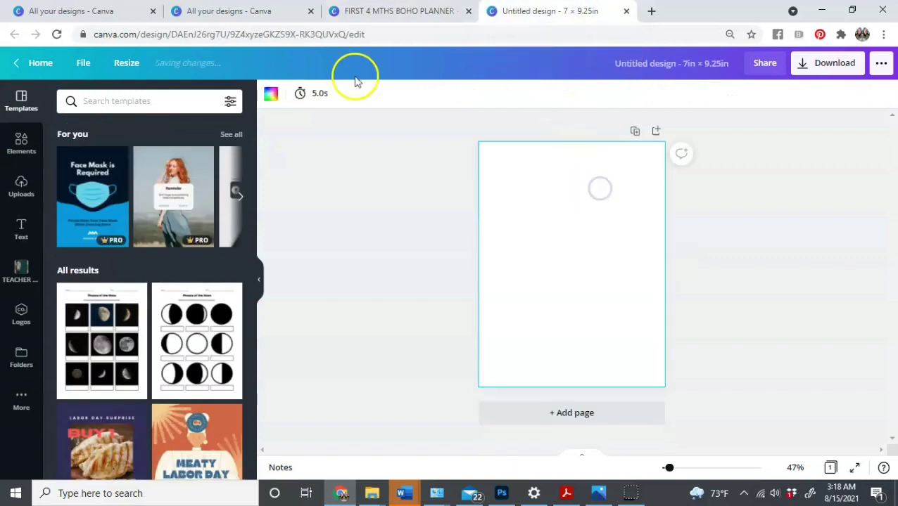
pyautogui.click(268, 96)
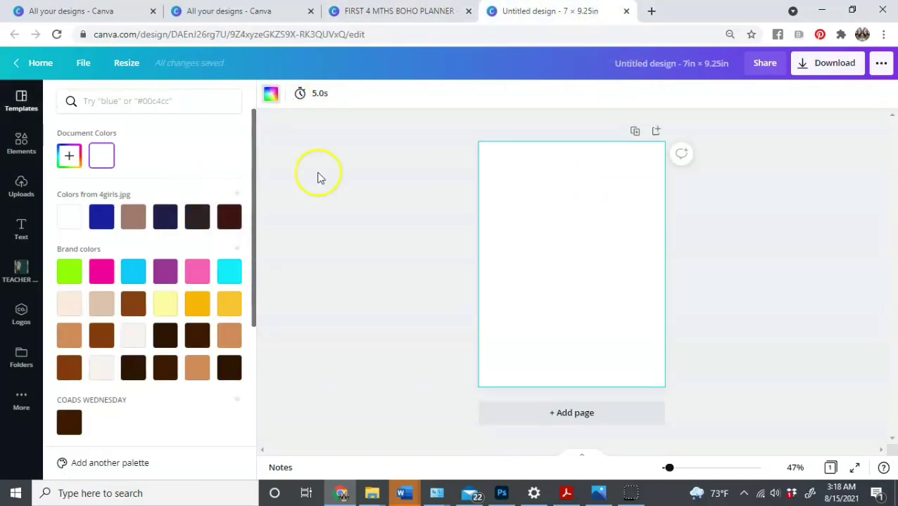
pyautogui.click(70, 337)
pyautogui.click(324, 263)
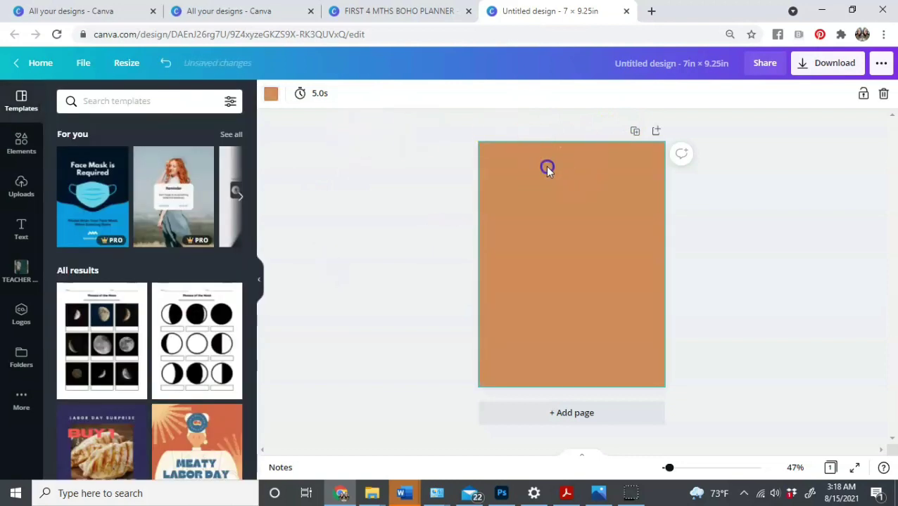
pyautogui.click(342, 180)
# Search the elements for "rainbow" and refine the search to "boho rainbow"
pyautogui.click(87, 104)
pyautogui.click(32, 149)
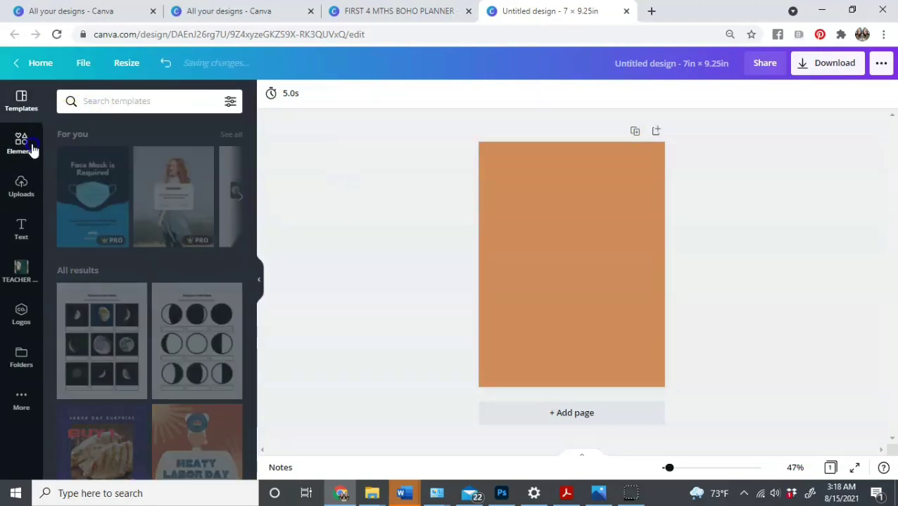
pyautogui.click(92, 99)
pyautogui.write('rainbow')
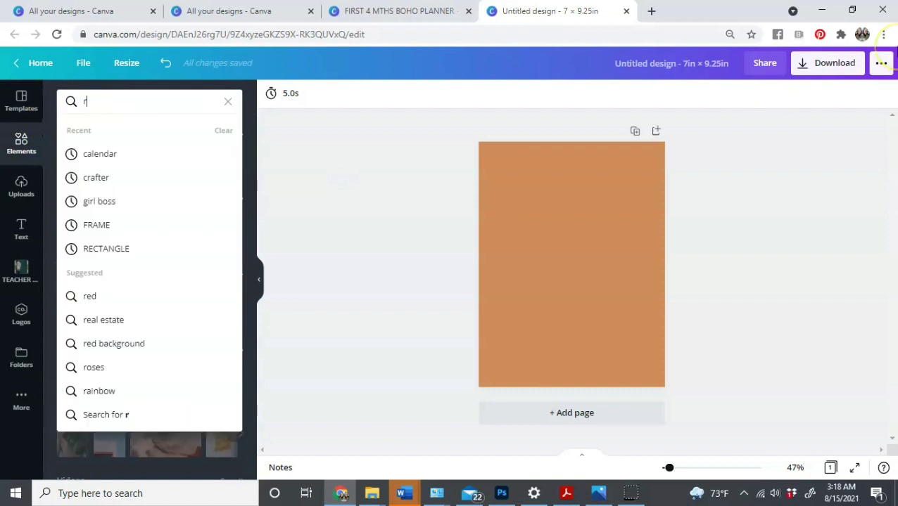
pyautogui.press('Return')
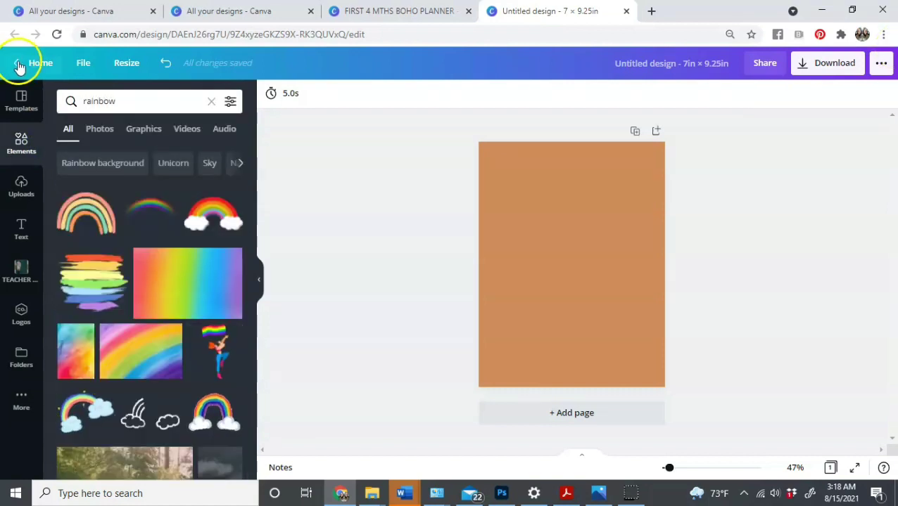
pyautogui.click(71, 101)
pyautogui.write('b')
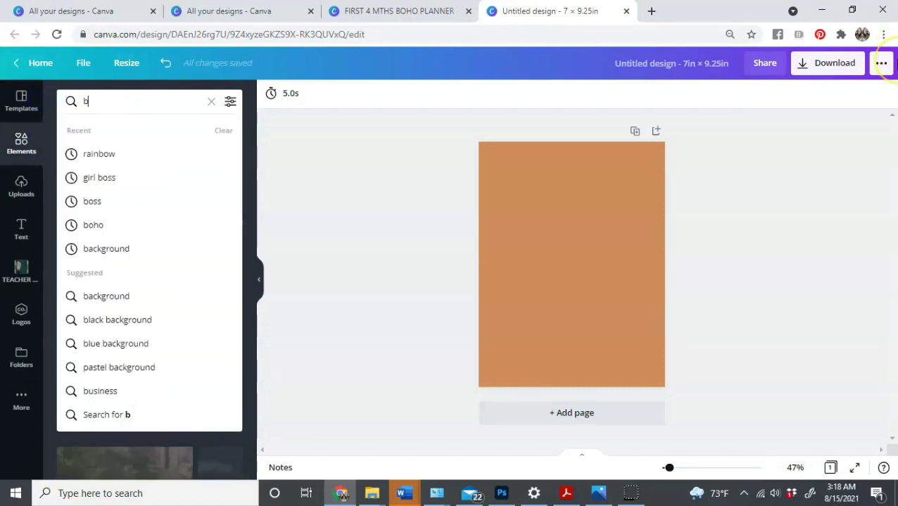
pyautogui.write('oho rainbow')
pyautogui.press('Return')
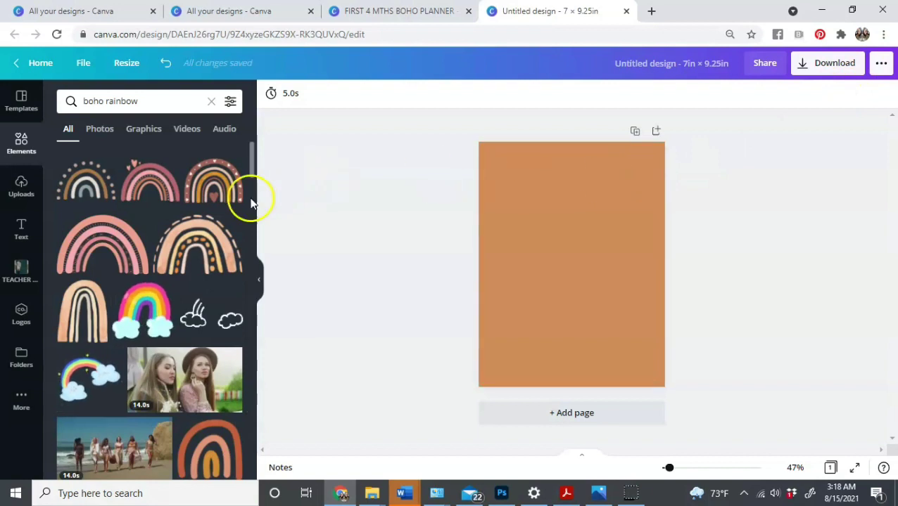
# Add the hand-drawn terracotta, pink and mustard rainbow, enlarge it to about 4 × 3.8 in and place it in the page's upper part
pyautogui.scroll(-5, 184, 208)
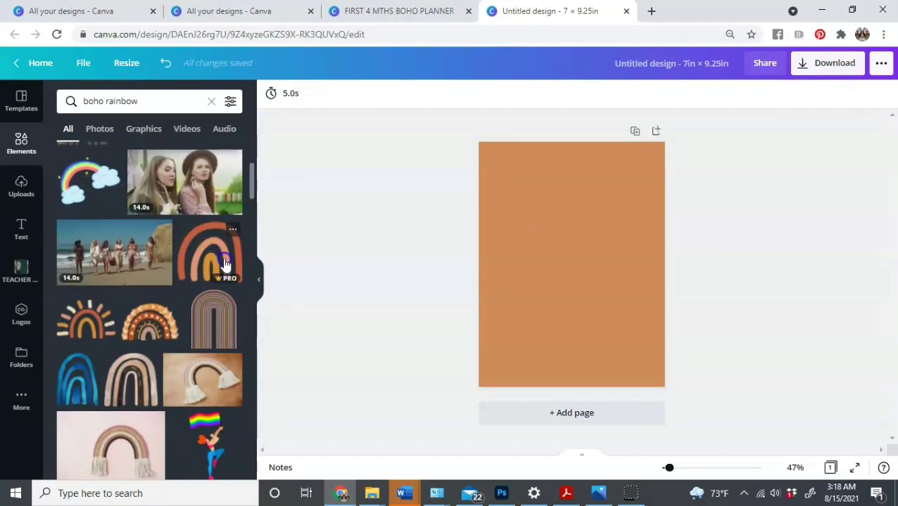
pyautogui.click(226, 243)
pyautogui.moveTo(618, 299); pyautogui.dragTo(641, 326)
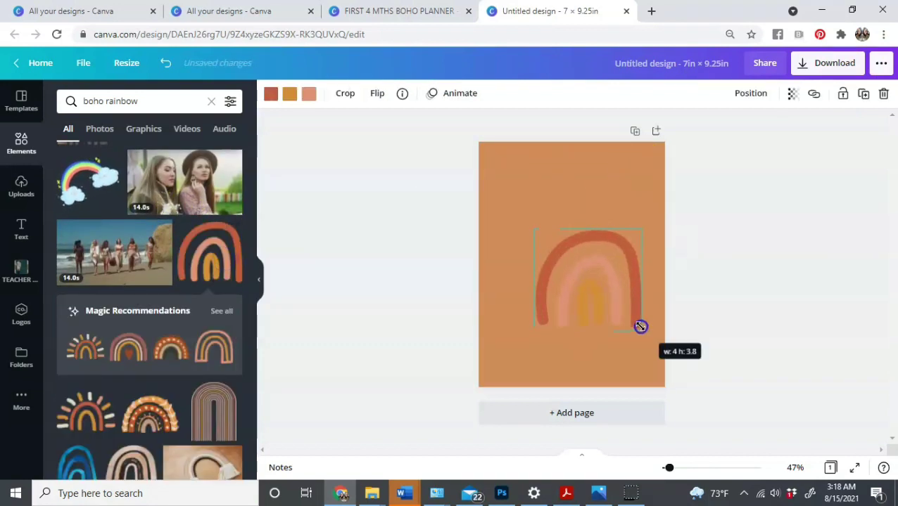
pyautogui.moveTo(617, 286); pyautogui.dragTo(604, 218)
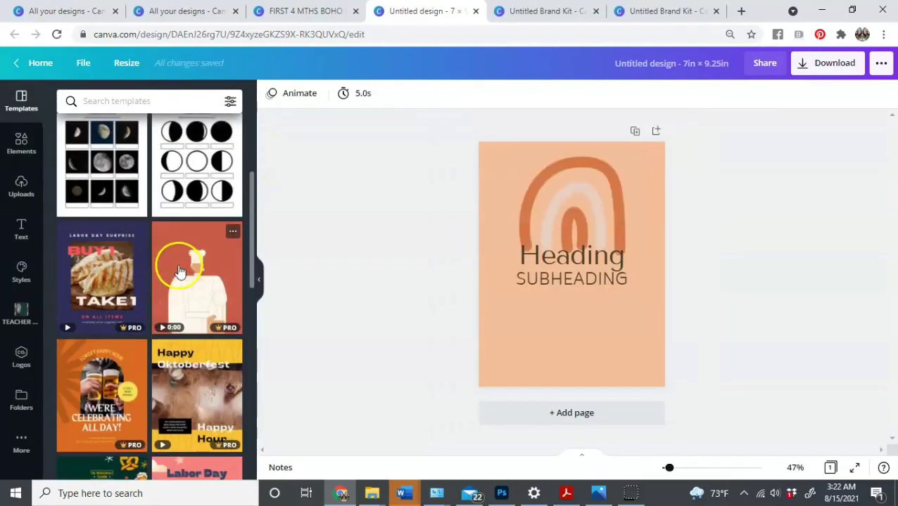
# Try Salmon Sushi palette colors on the rainbow's outer arch and settle on the palette's terracotta
pyautogui.scroll(3, 180, 270)
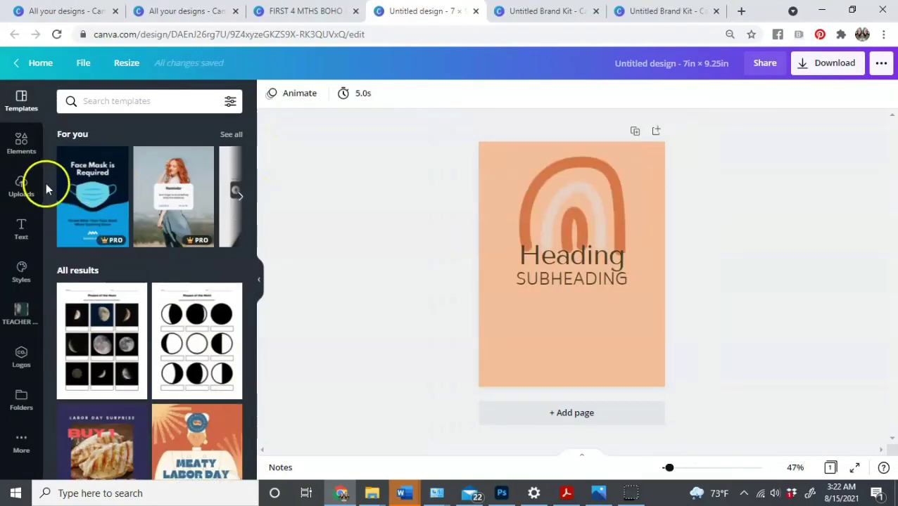
pyautogui.click(603, 215)
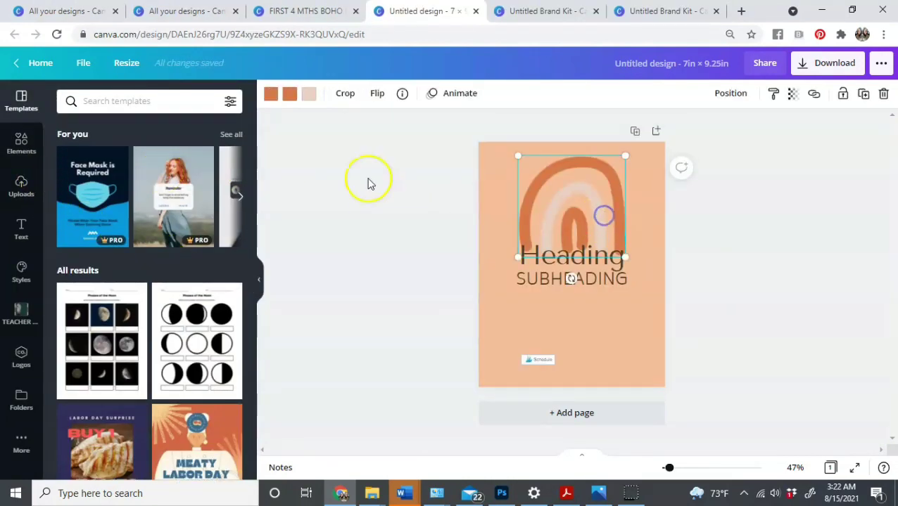
pyautogui.click(269, 94)
pyautogui.scroll(-3, 187, 218)
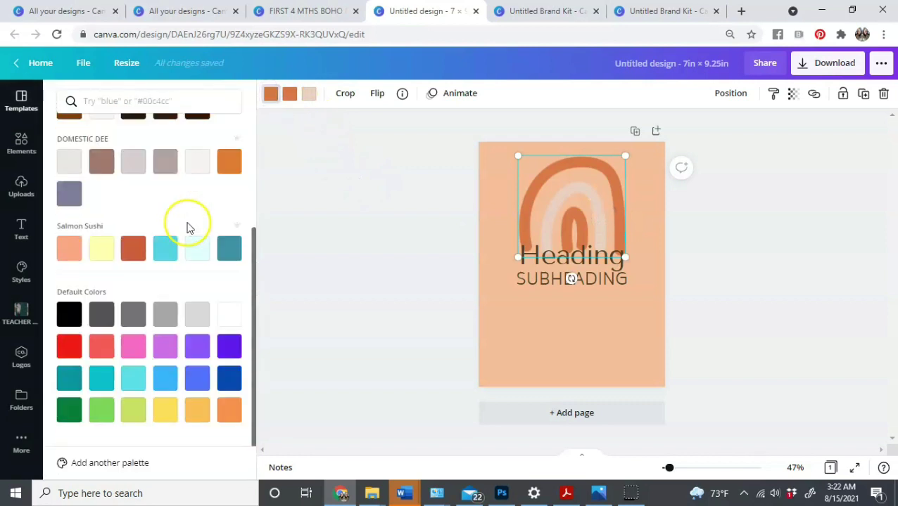
pyautogui.scroll(1, 187, 227)
pyautogui.click(74, 314)
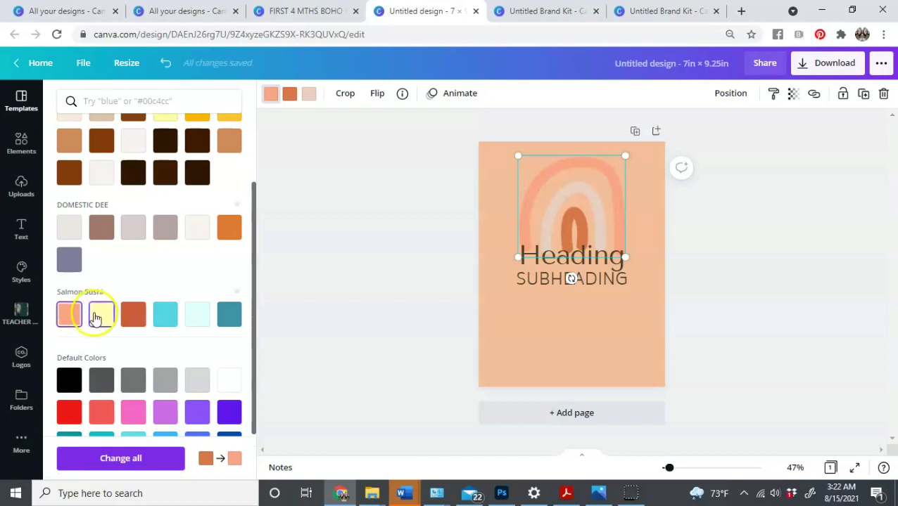
pyautogui.click(97, 318)
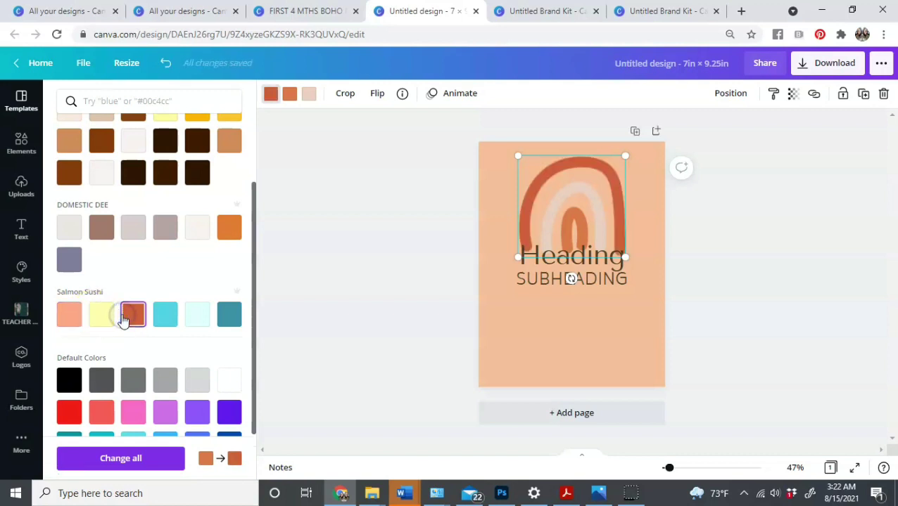
# Recolor the rainbow's inner and middle arches with the same Salmon Sushi terracotta
pyautogui.click(289, 97)
pyautogui.click(134, 315)
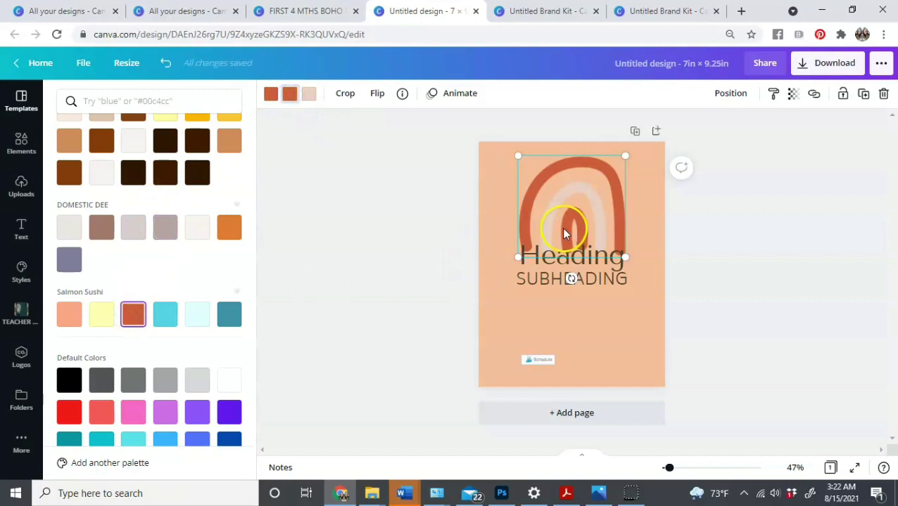
pyautogui.click(310, 96)
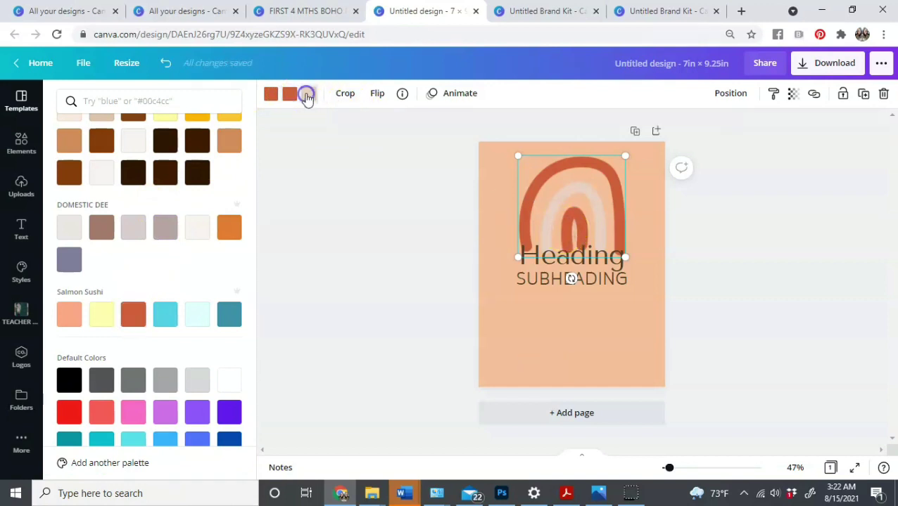
pyautogui.click(130, 311)
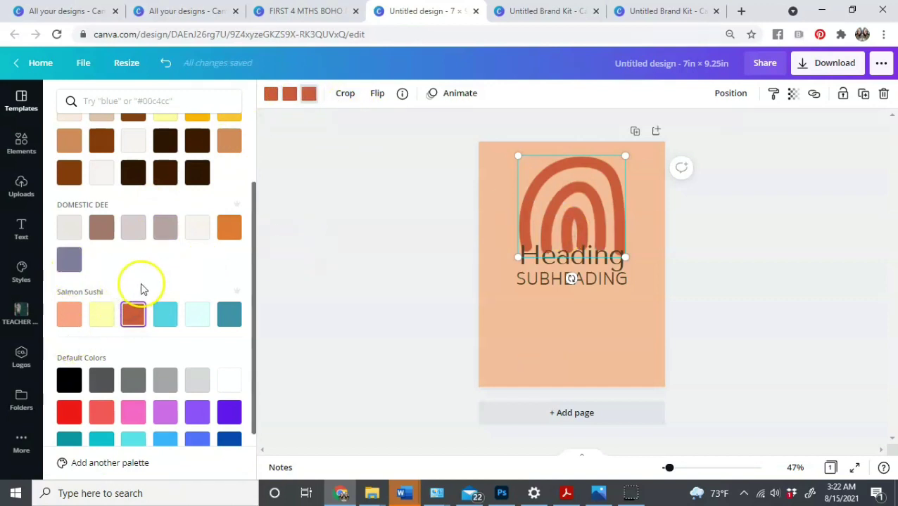
# Delete the "Heading" and "SUBHEADING" placeholder texts that overlap the rainbow's base
pyautogui.click(340, 180)
pyautogui.click(618, 196)
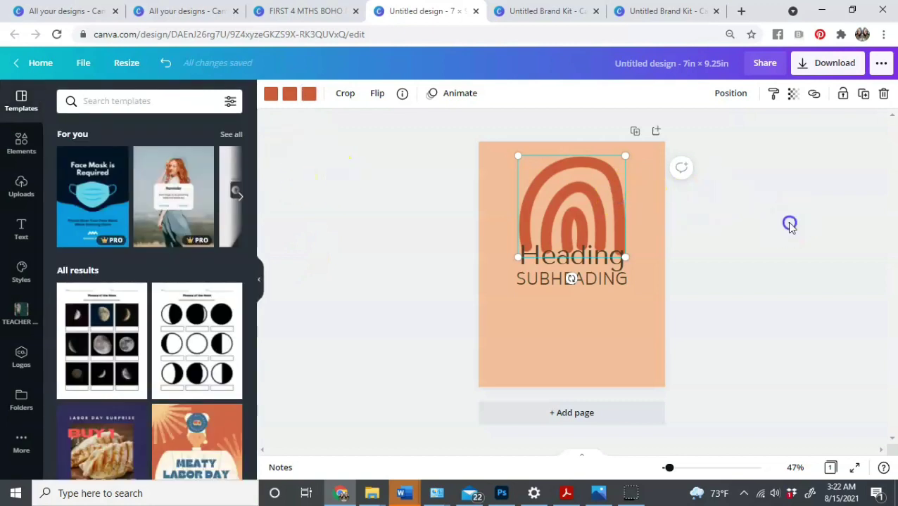
pyautogui.click(599, 254)
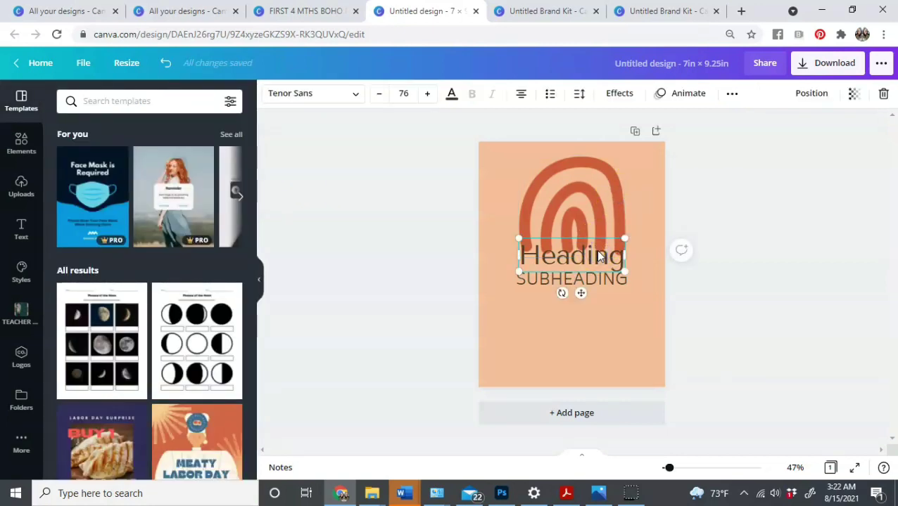
pyautogui.press('Delete')
pyautogui.click(597, 270)
pyautogui.press('Delete')
# Duplicate the terracotta rainbow and place the copy, flipped vertically, directly beneath the original
pyautogui.click(608, 248)
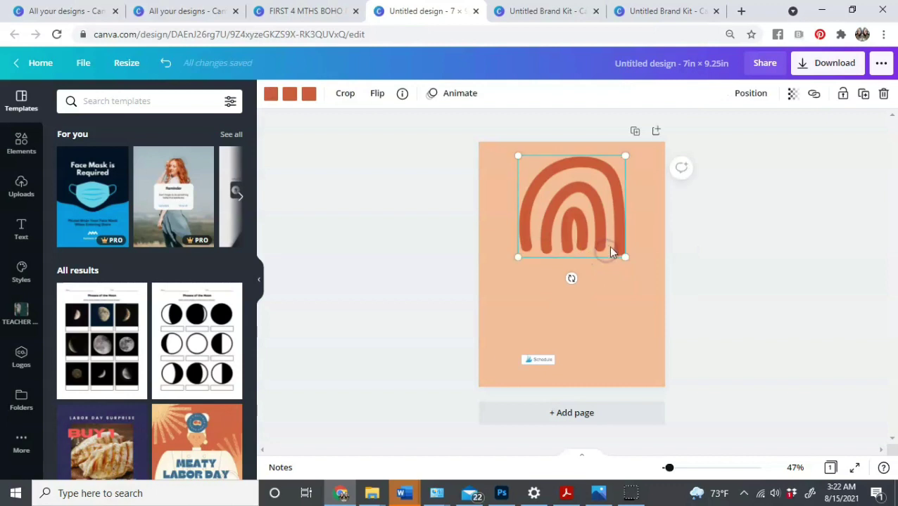
pyautogui.rightClick(611, 250)
pyautogui.click(649, 252)
pyautogui.click(583, 274)
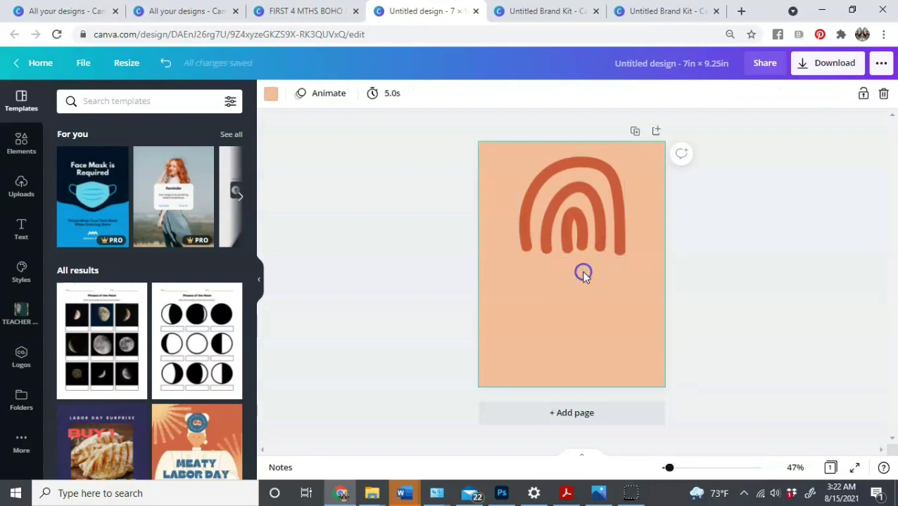
pyautogui.rightClick(583, 277)
pyautogui.click(597, 310)
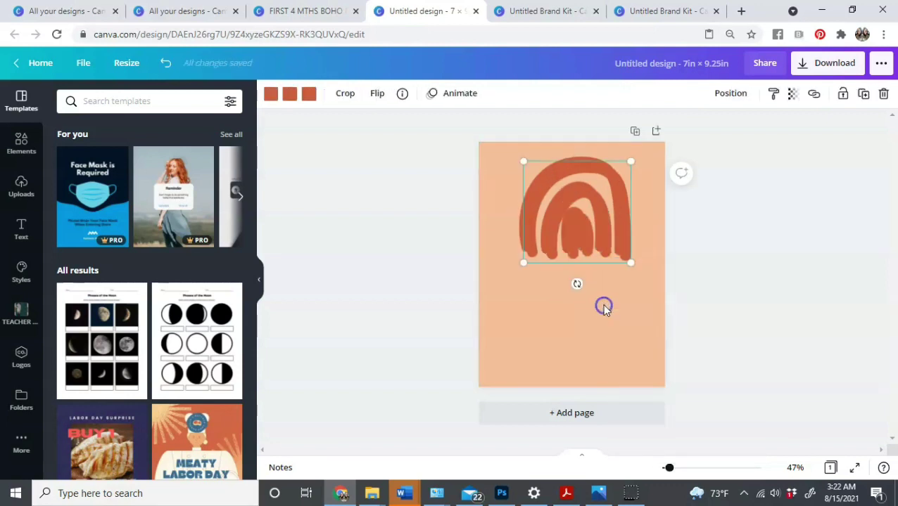
pyautogui.moveTo(605, 256); pyautogui.dragTo(605, 341)
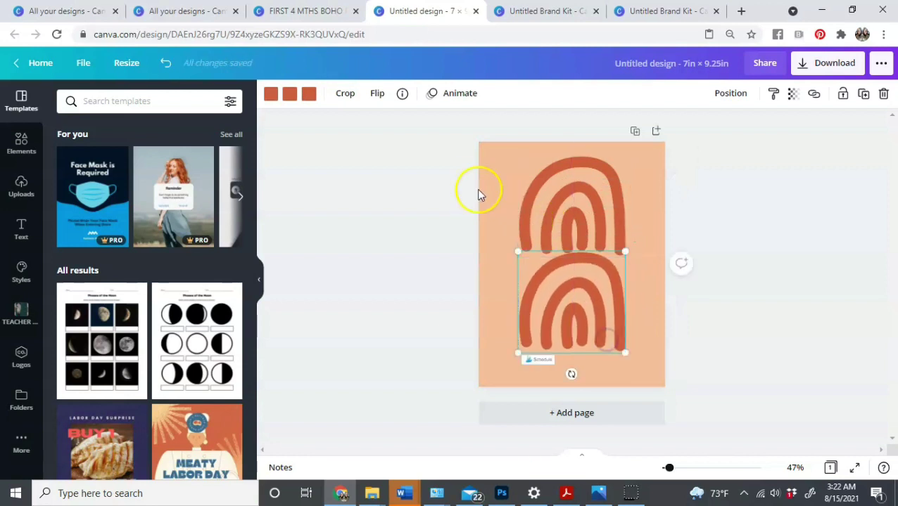
pyautogui.click(377, 93)
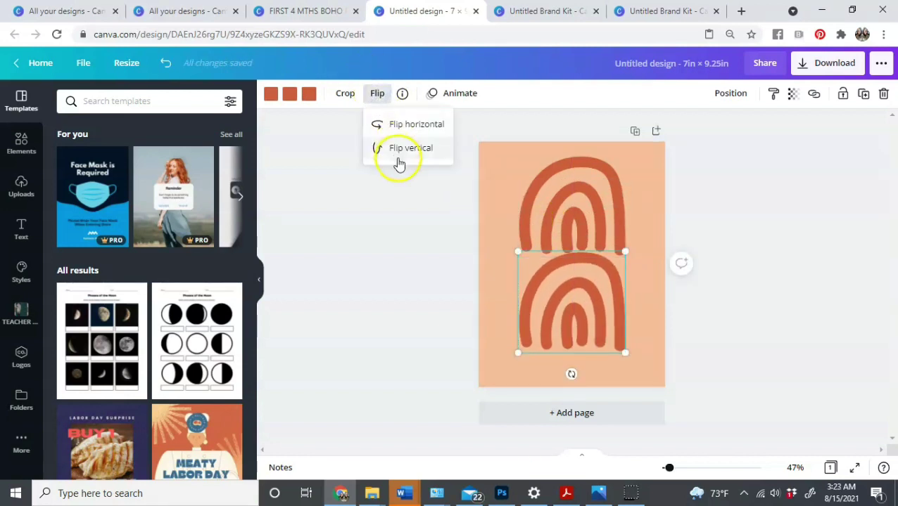
pyautogui.click(396, 150)
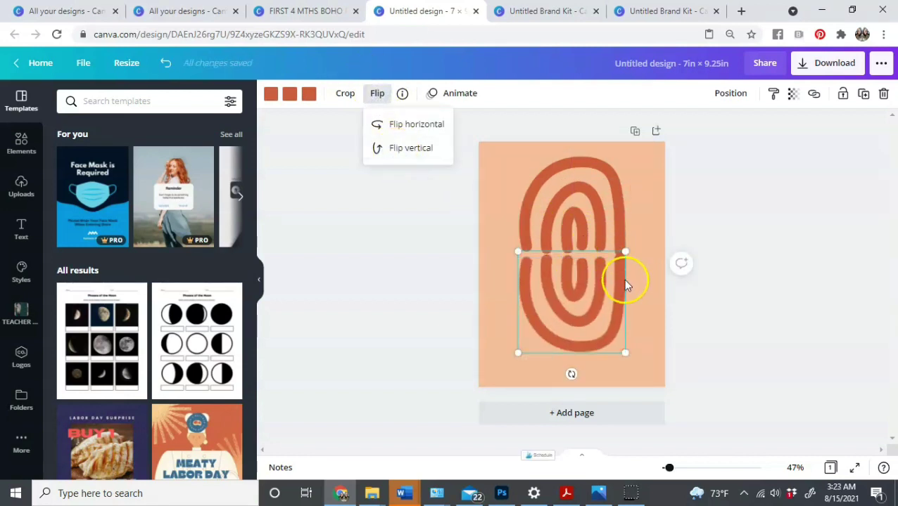
# Enlarge both rainbows together until they nearly fill the page height, and center the pair on the page
pyautogui.keyDown('shift'); pyautogui.click(614, 247); pyautogui.keyUp('shift')
pyautogui.moveTo(626, 354); pyautogui.dragTo(654, 385)
pyautogui.click(623, 356)
pyautogui.keyDown('shift'); pyautogui.click(572, 239); pyautogui.keyUp('shift')
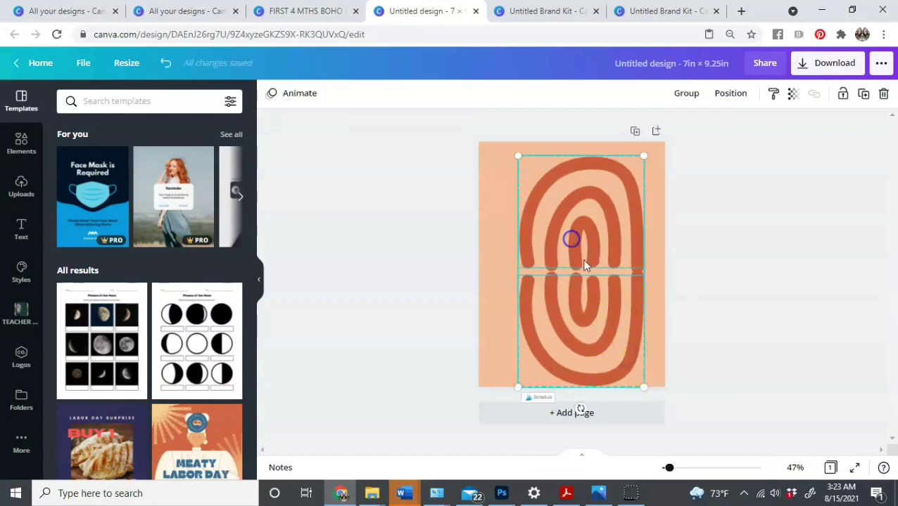
pyautogui.moveTo(571, 238); pyautogui.dragTo(576, 253)
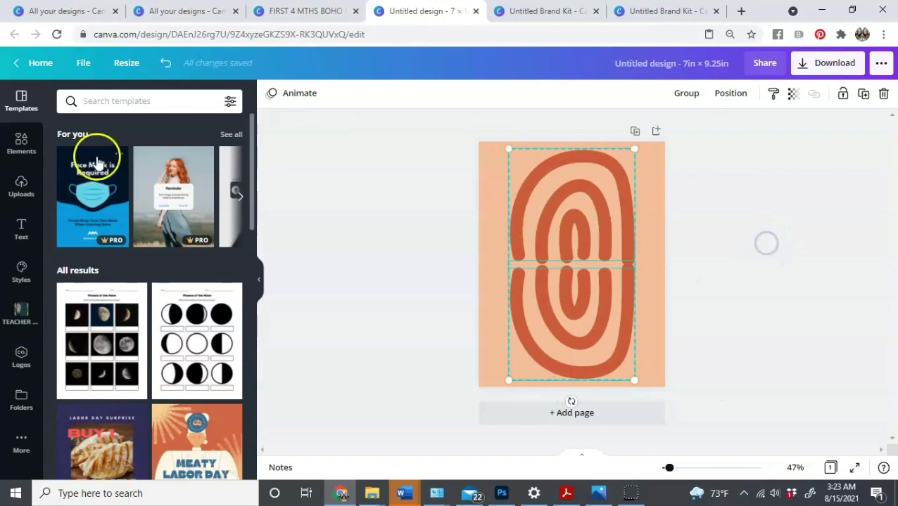
# Search the elements for "rectangle" and add the solid square-cornered shape to the page
pyautogui.click(27, 143)
pyautogui.click(117, 100)
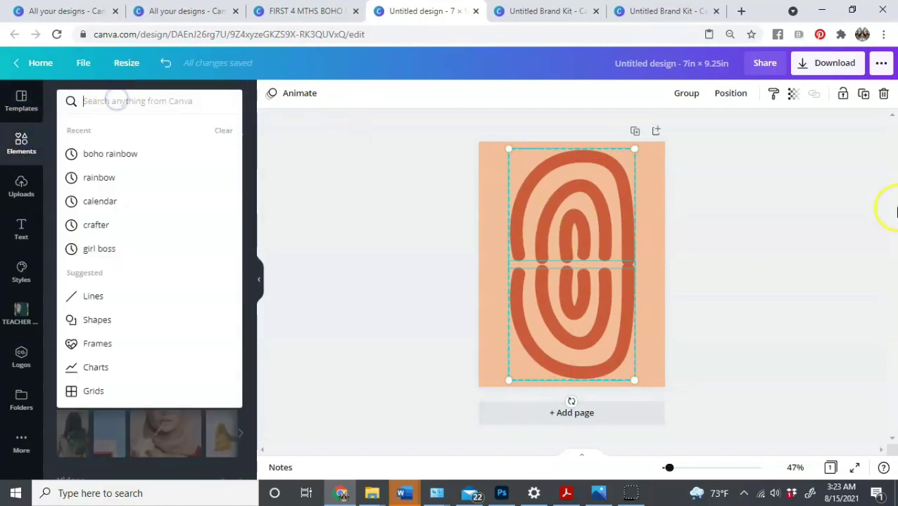
pyautogui.write('rectangle')
pyautogui.press('Return')
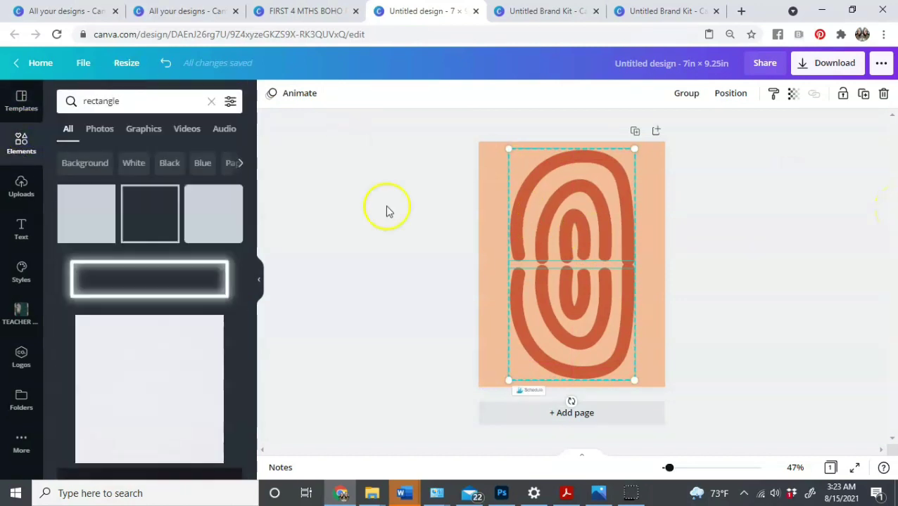
pyautogui.click(104, 198)
pyautogui.click(581, 248)
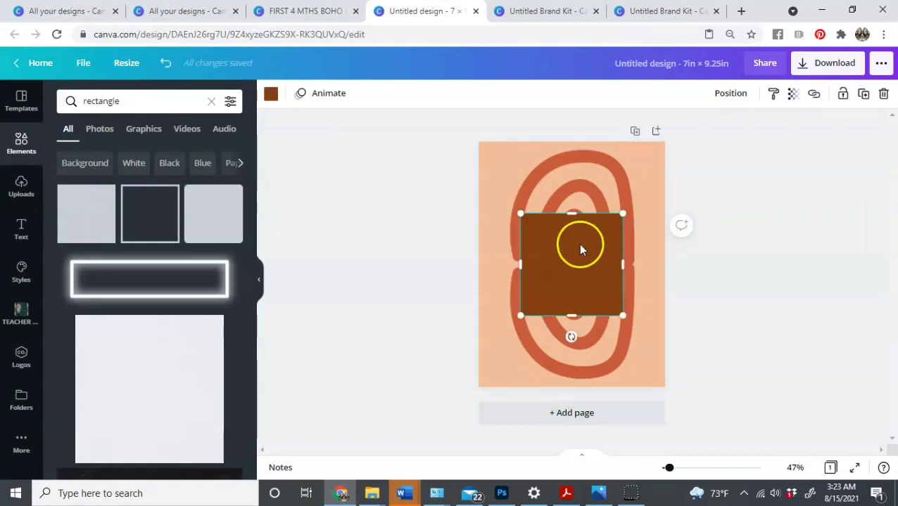
# Reshape the rectangle into a 7 in wide band across the page's middle, covering the area where the rainbows meet
pyautogui.moveTo(622, 260); pyautogui.dragTo(665, 262)
pyautogui.moveTo(519, 266); pyautogui.dragTo(475, 263)
pyautogui.moveTo(567, 215); pyautogui.dragTo(567, 232)
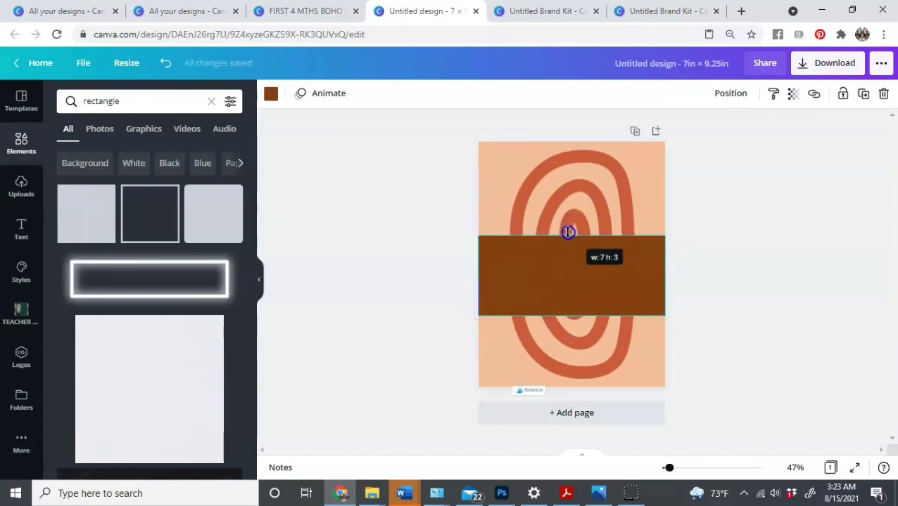
pyautogui.moveTo(581, 311); pyautogui.dragTo(579, 296)
# Recolor the band with the document's peach background color
pyautogui.click(271, 94)
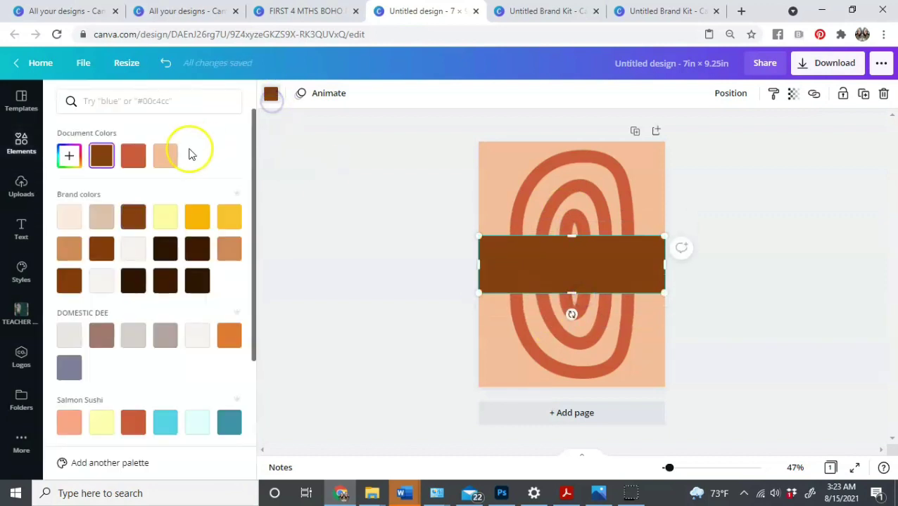
pyautogui.click(164, 156)
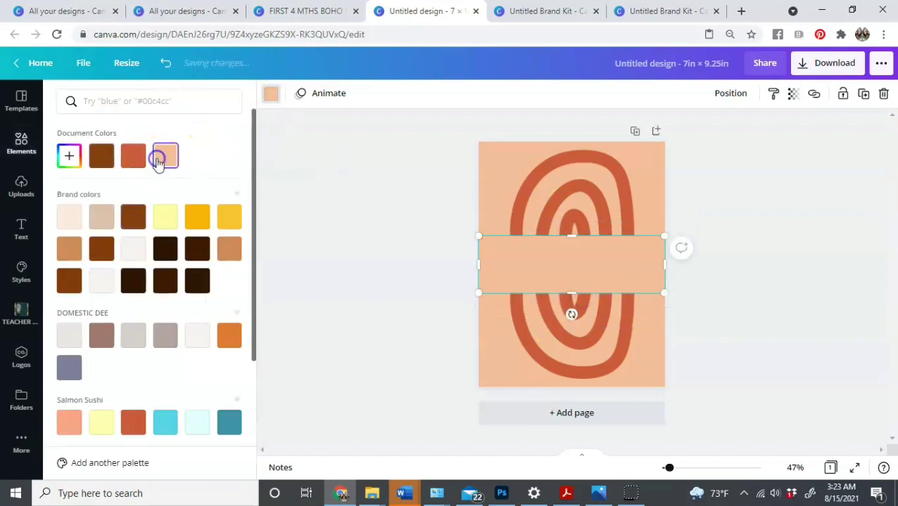
pyautogui.click(698, 199)
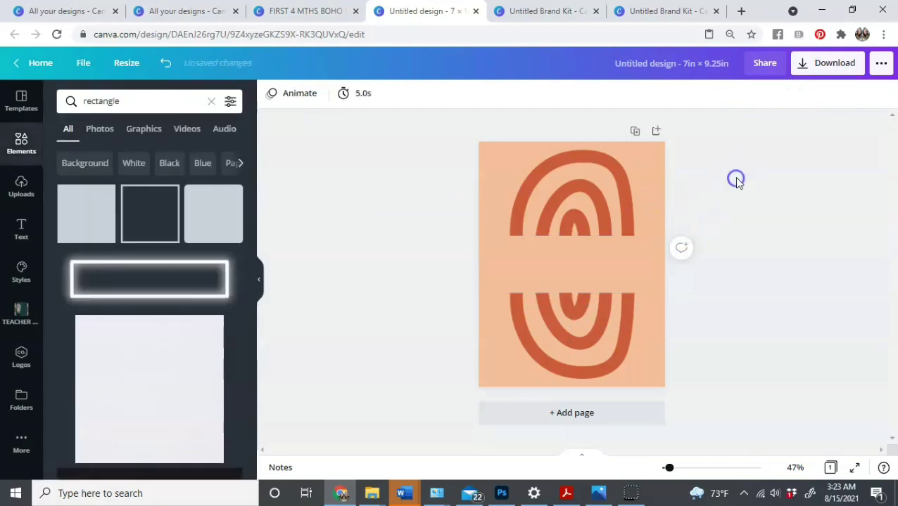
# Add a heading reading "good vibes" and set its font to Shrikhand
pyautogui.click(16, 227)
pyautogui.click(115, 100)
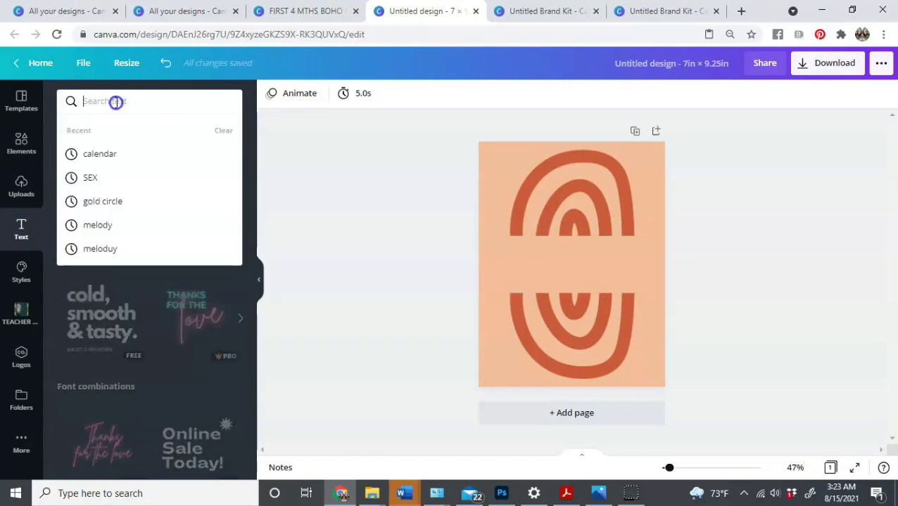
pyautogui.click(296, 176)
pyautogui.click(188, 155)
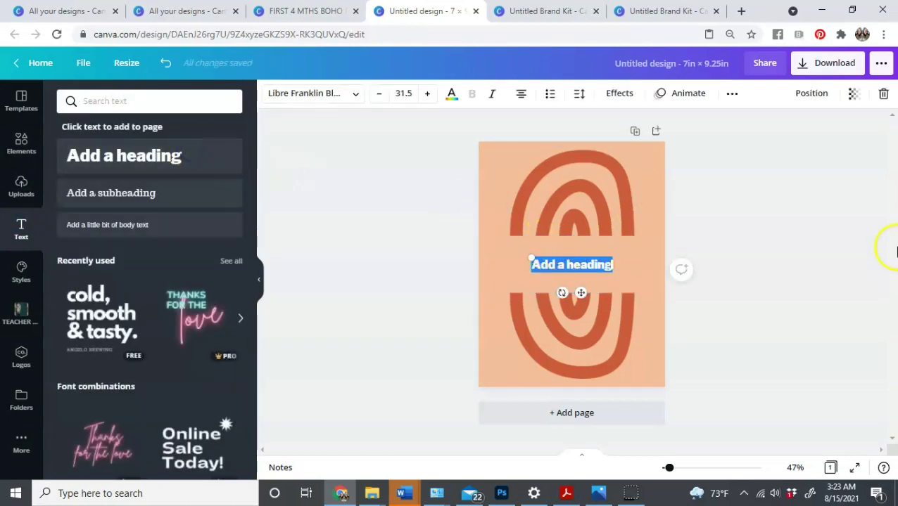
pyautogui.write('good by')
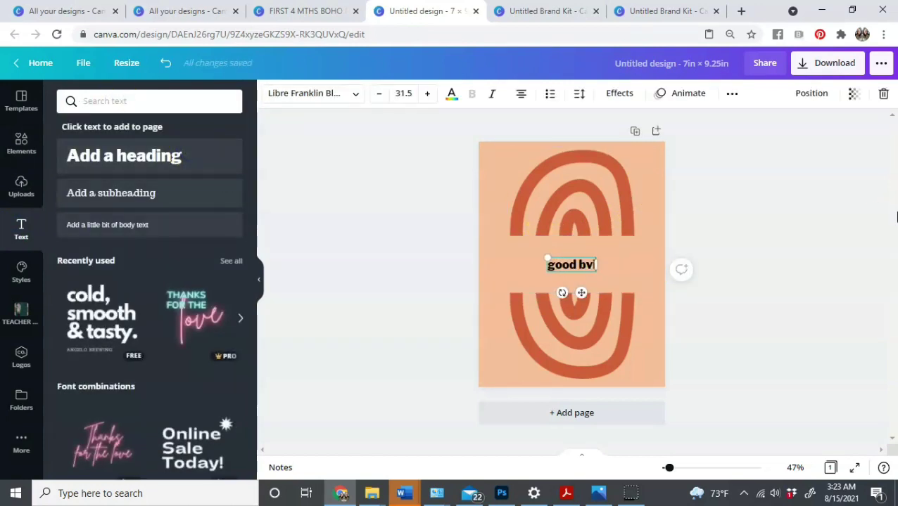
pyautogui.press('BackSpace')
pyautogui.press('BackSpace')
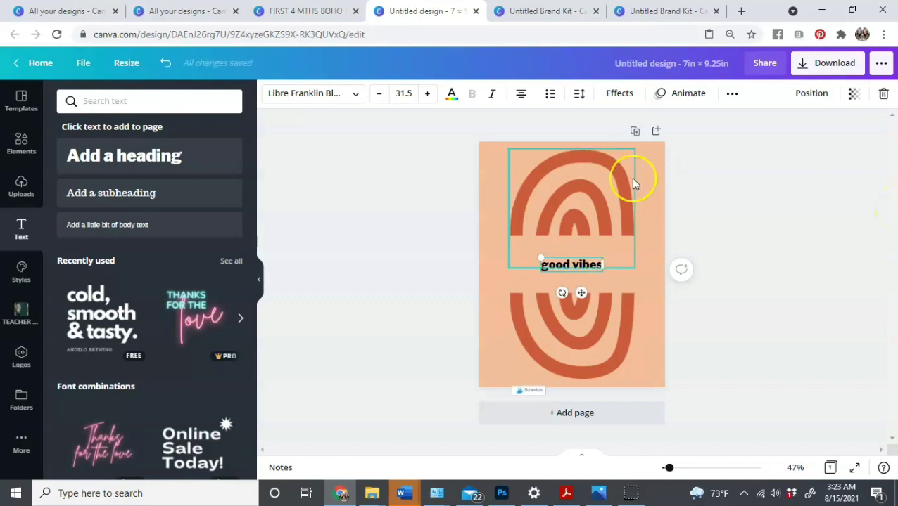
pyautogui.click(287, 93)
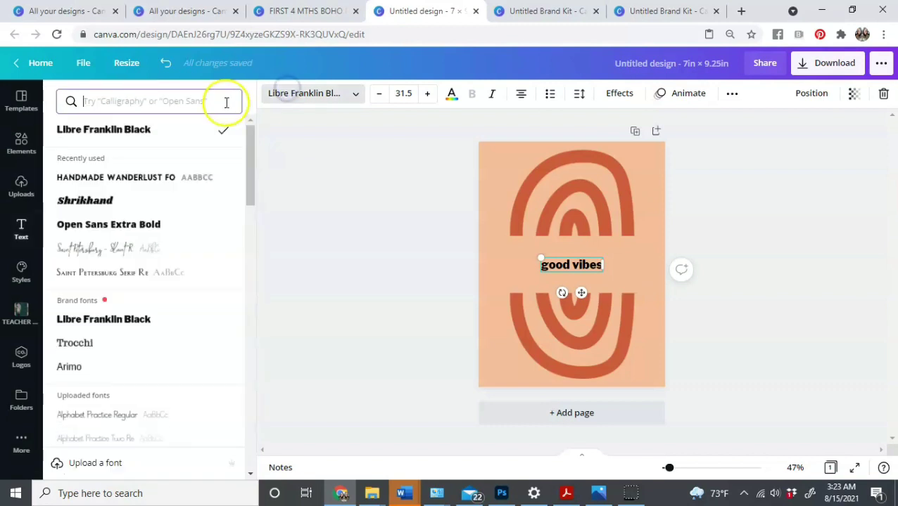
pyautogui.click(95, 201)
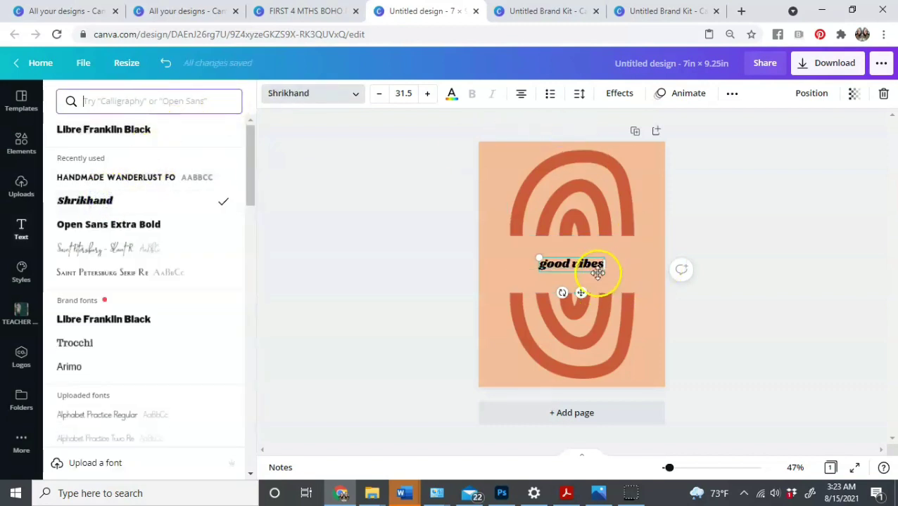
# Enlarge the "good vibes" title to size 86.4 and center it across the page between the two rainbows
pyautogui.moveTo(616, 276); pyautogui.dragTo(696, 308)
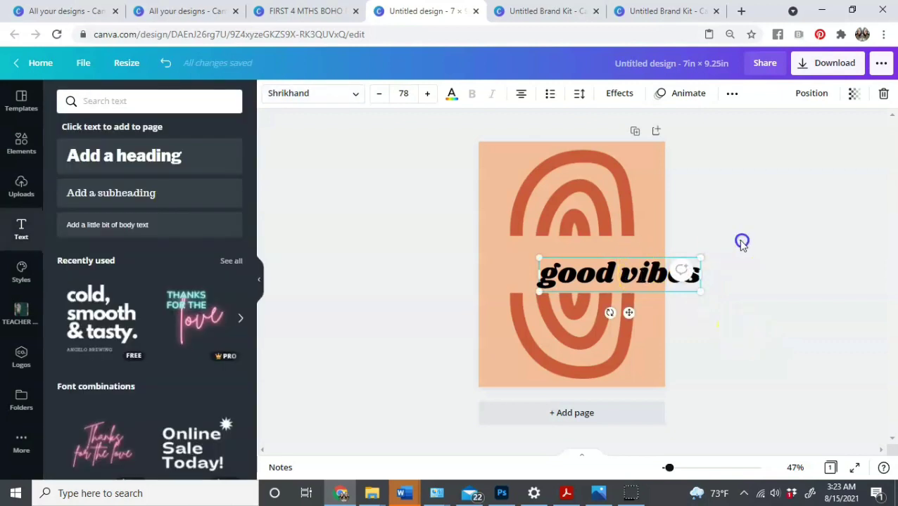
pyautogui.click(591, 275)
pyautogui.moveTo(591, 274); pyautogui.dragTo(583, 264)
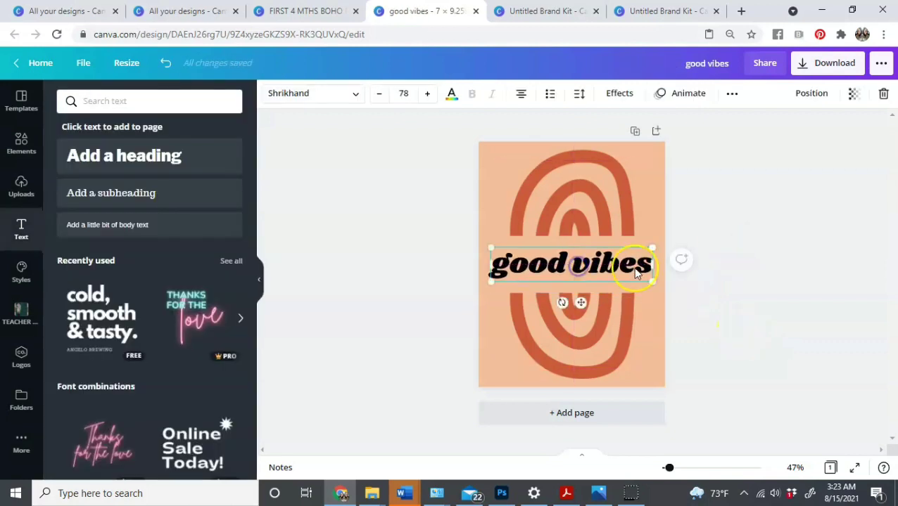
pyautogui.moveTo(652, 281); pyautogui.dragTo(672, 294)
pyautogui.click(703, 304)
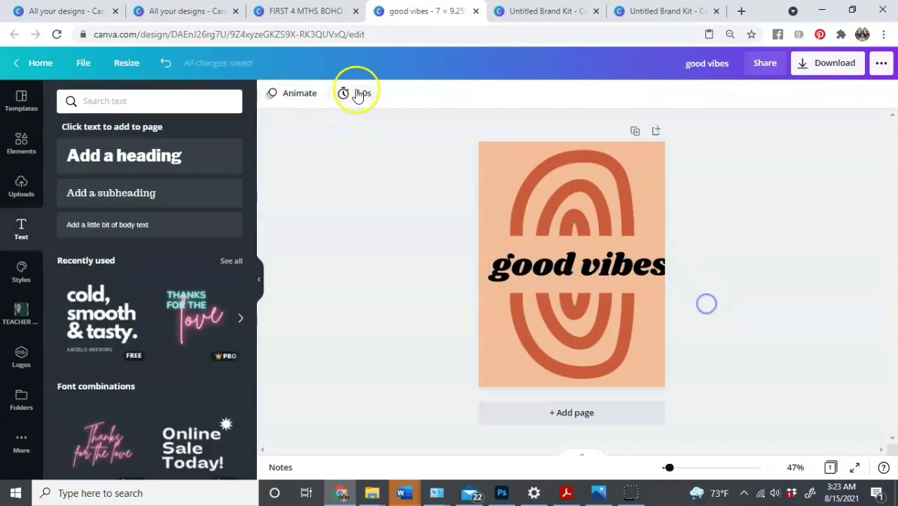
pyautogui.moveTo(529, 248)
pyautogui.mouseDown()
pyautogui.moveTo(537, 254)
pyautogui.moveTo(528, 251)
pyautogui.mouseUp()
pyautogui.click(691, 196)
pyautogui.click(642, 252)
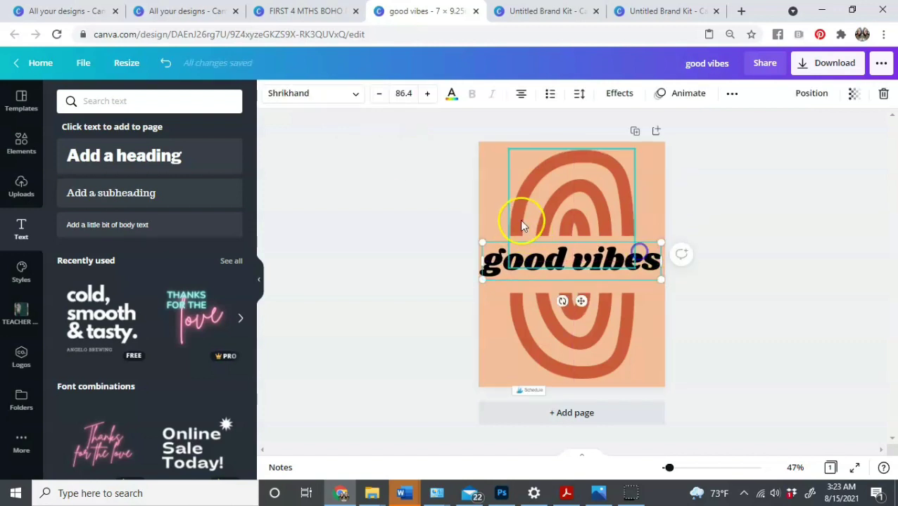
# Apply the Shadow effect to the title, then try several document and brand colors on it and settle on the pale cream brand color
pyautogui.click(613, 97)
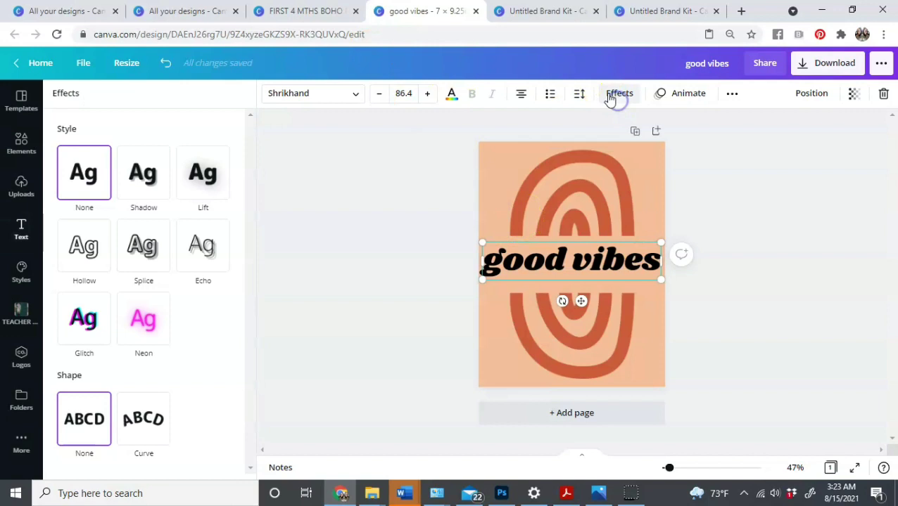
pyautogui.click(165, 178)
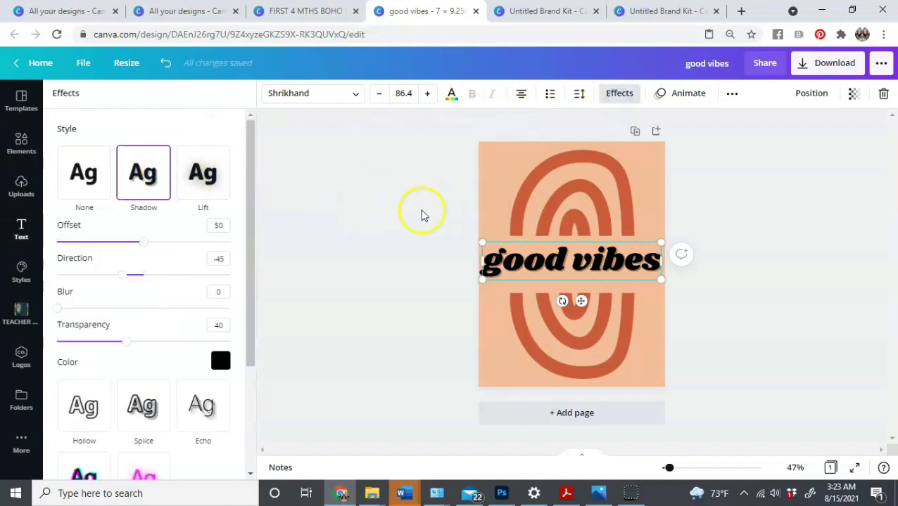
pyautogui.click(451, 93)
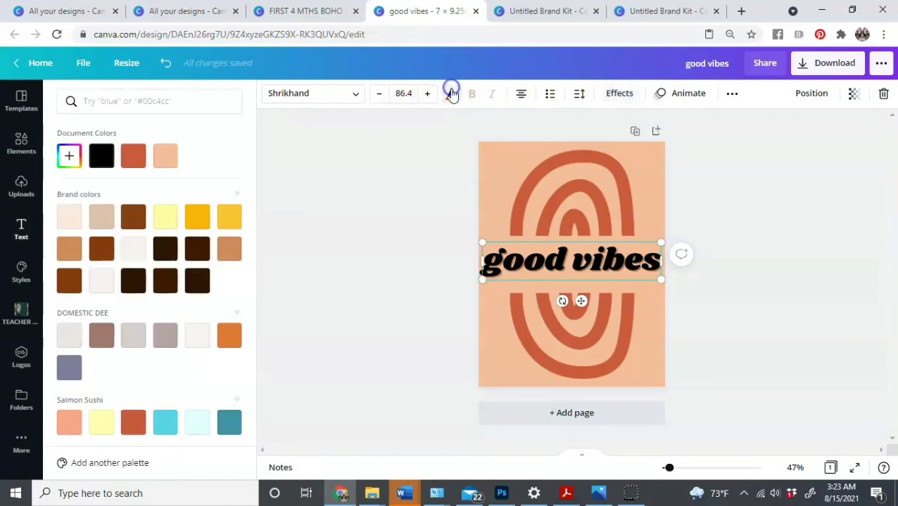
pyautogui.click(141, 158)
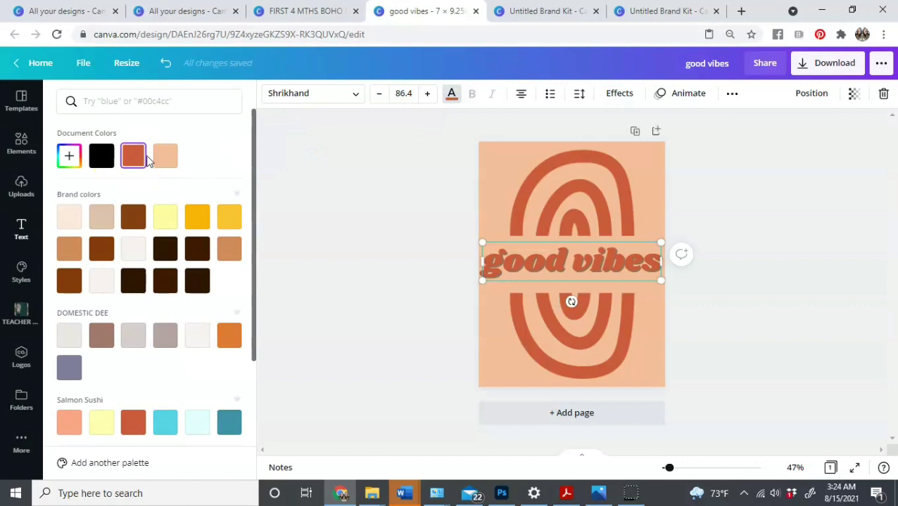
pyautogui.click(199, 217)
pyautogui.click(222, 221)
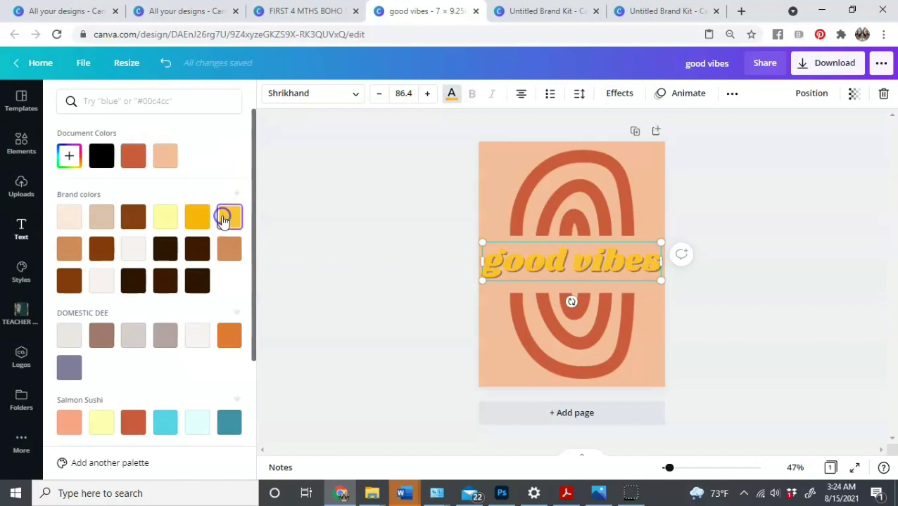
pyautogui.click(222, 254)
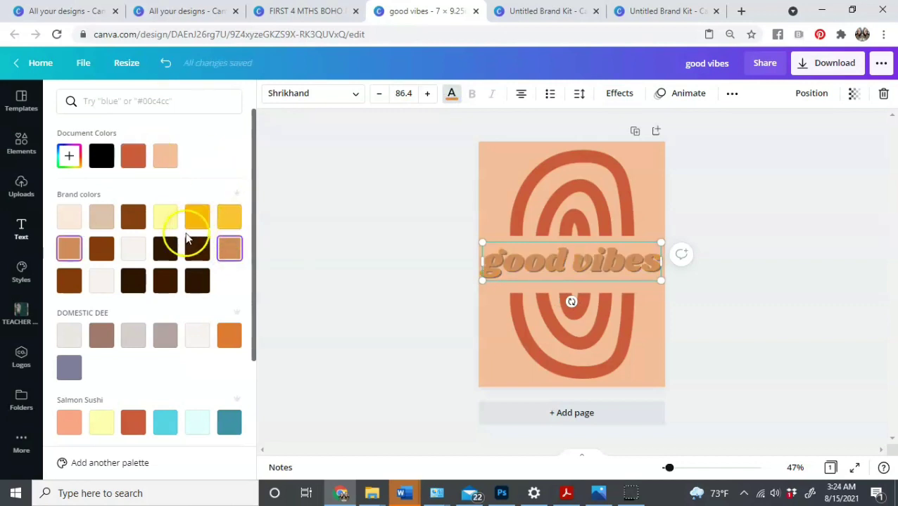
pyautogui.click(102, 217)
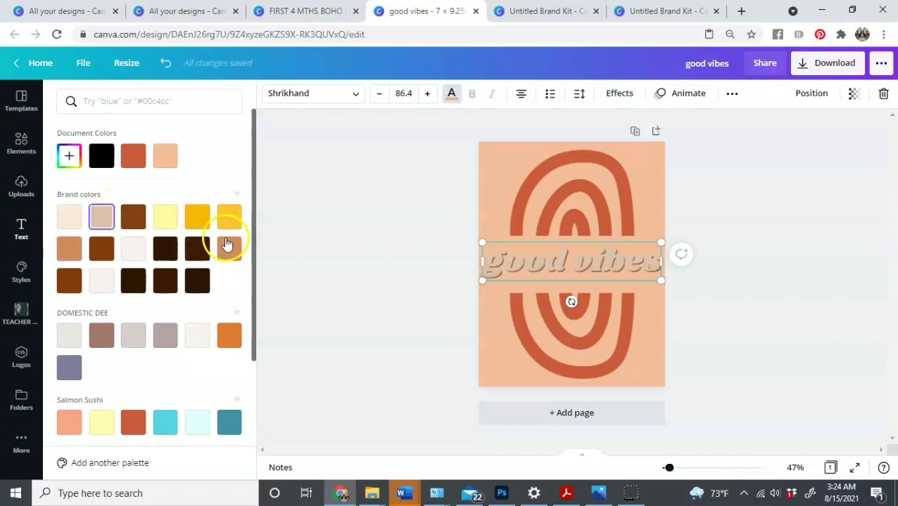
pyautogui.click(228, 246)
pyautogui.click(68, 218)
pyautogui.click(296, 201)
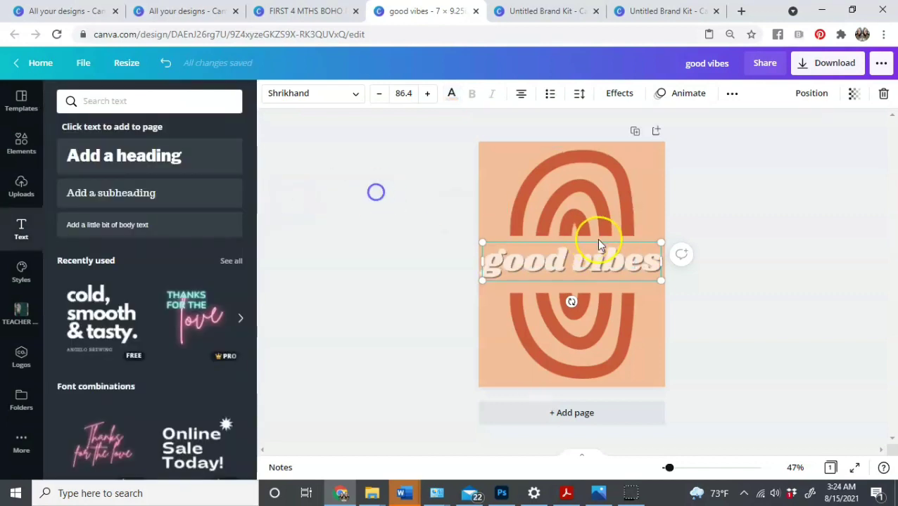
# Move the "good vibes" title up toward the upper rainbow, keeping it centered across the page
pyautogui.click(635, 266)
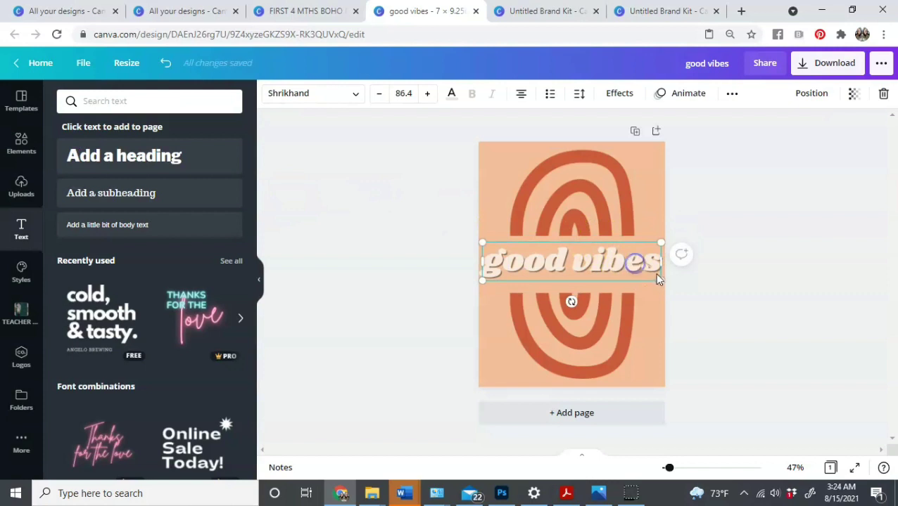
pyautogui.moveTo(658, 280); pyautogui.dragTo(649, 271)
pyautogui.click(709, 235)
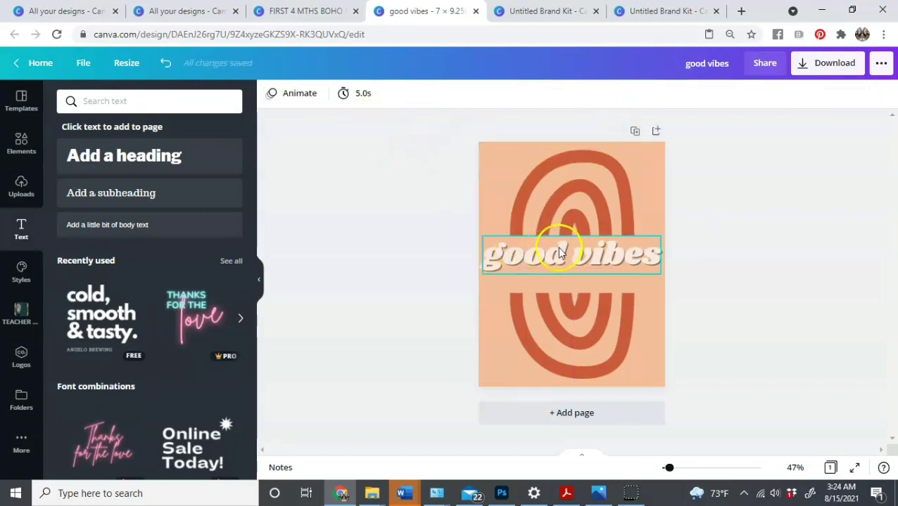
pyautogui.moveTo(559, 249); pyautogui.dragTo(559, 238)
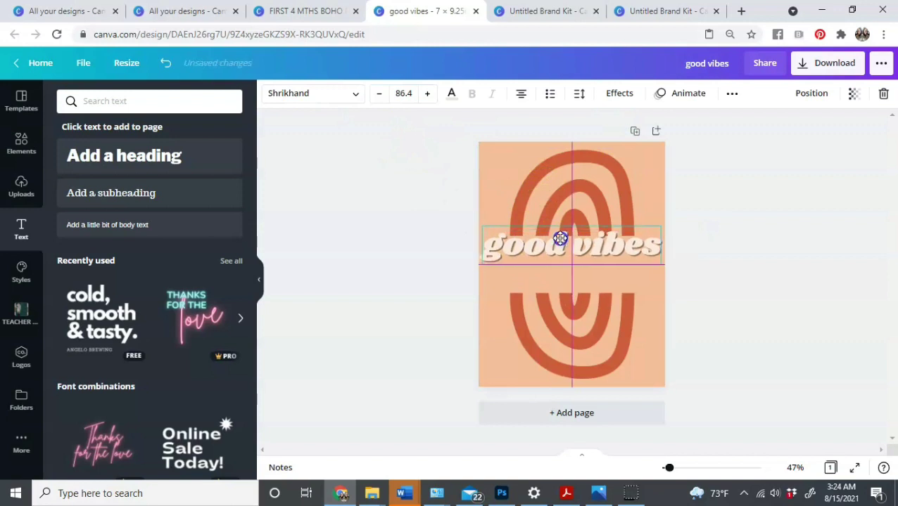
pyautogui.rightClick(560, 242)
pyautogui.click(704, 206)
pyautogui.moveTo(641, 247); pyautogui.dragTo(637, 252)
pyautogui.click(719, 203)
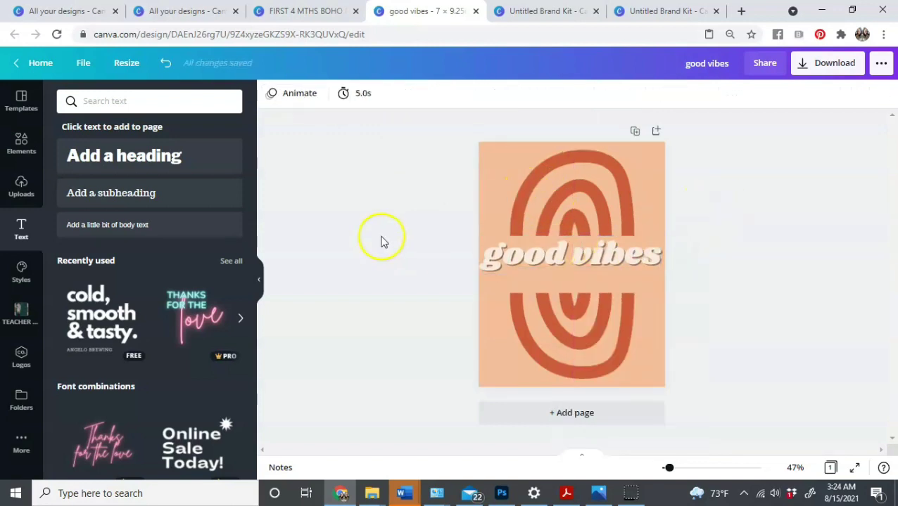
# Add a body text line reading "2021-2022", enlarge it to size 27.9 and place it below the word "vibes"
pyautogui.click(153, 221)
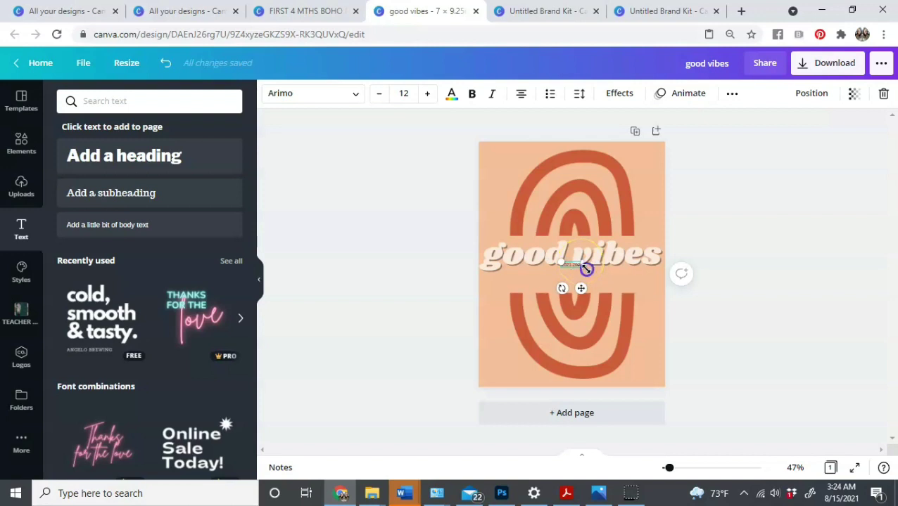
pyautogui.moveTo(586, 270); pyautogui.dragTo(638, 279)
pyautogui.click(727, 232)
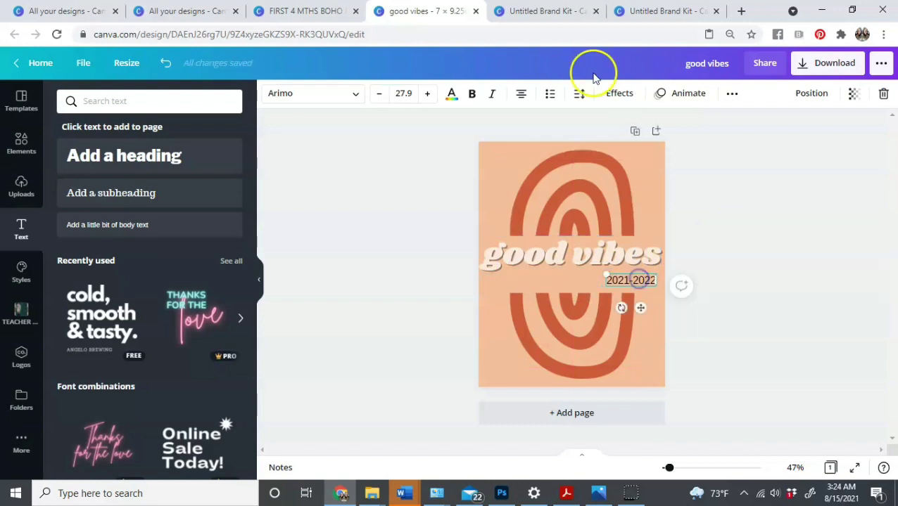
# Check the font of the year line on the FIRST 4 MTHS BOHO PLANNER cover, and return to the good vibes design
pyautogui.click(310, 10)
pyautogui.moveTo(503, 234); pyautogui.dragTo(661, 312)
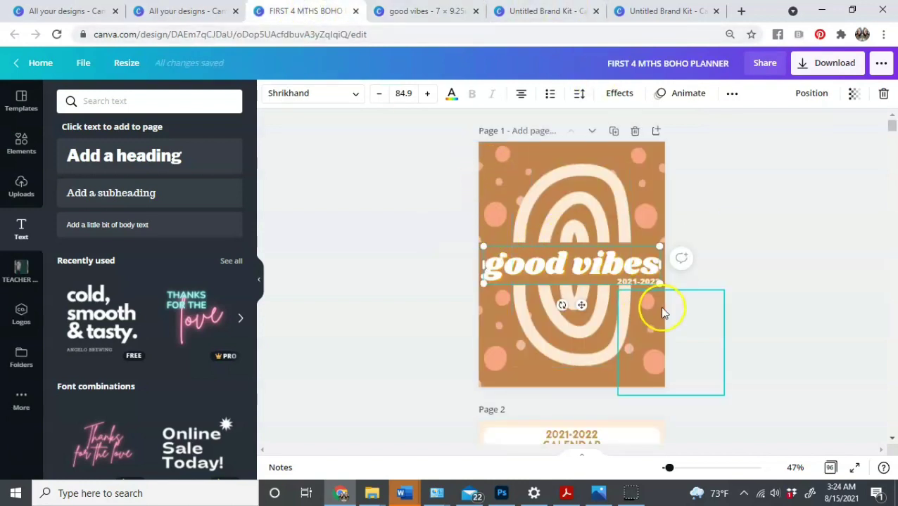
pyautogui.click(642, 281)
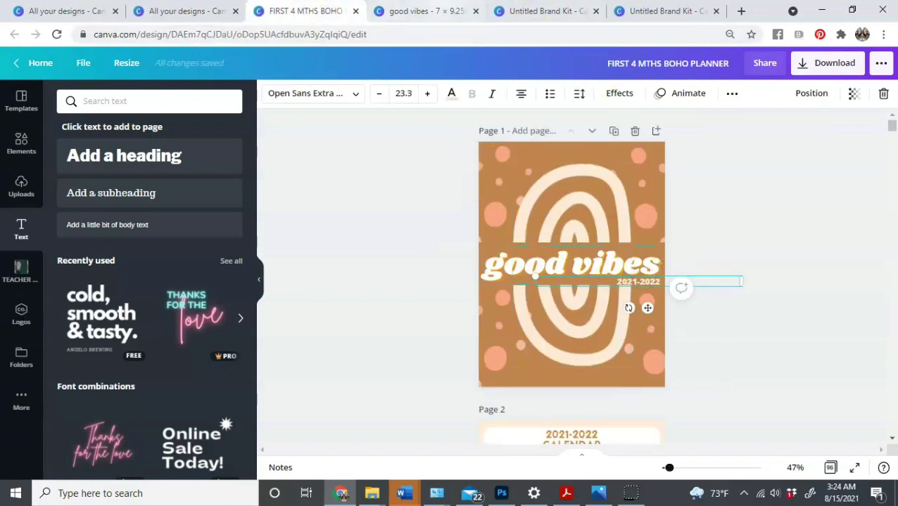
pyautogui.click(422, 10)
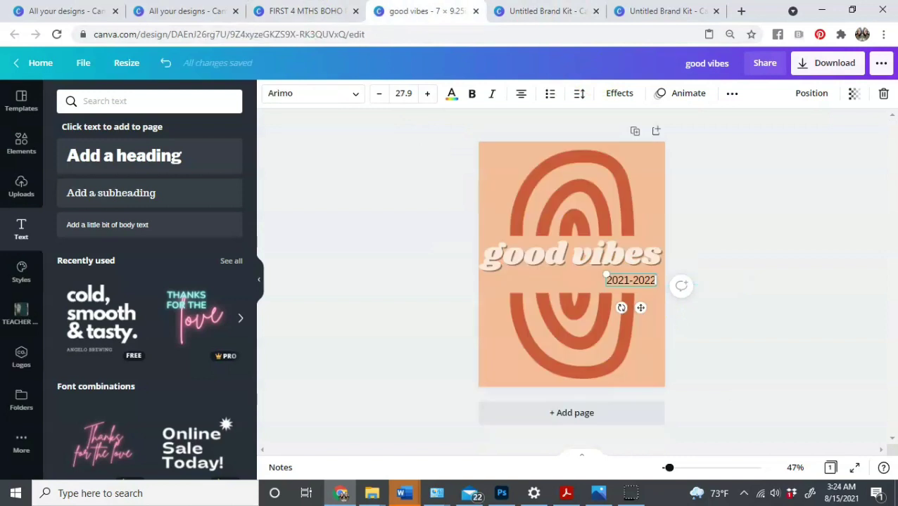
# Narrow the peach band behind the title from its lower edge, and shift band and title slightly down to the page's middle
pyautogui.click(567, 287)
pyautogui.moveTo(572, 293); pyautogui.dragTo(573, 281)
pyautogui.click(768, 284)
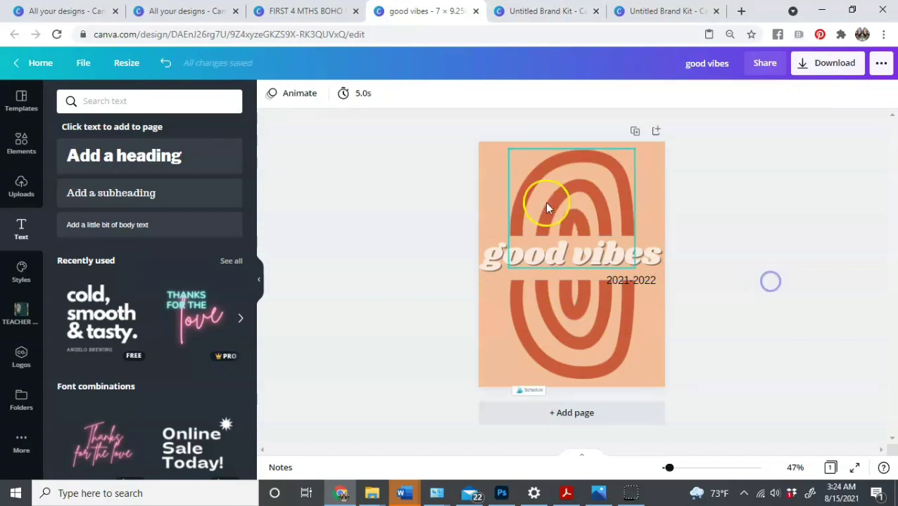
pyautogui.click(598, 240)
pyautogui.moveTo(600, 245); pyautogui.dragTo(595, 249)
pyautogui.click(724, 262)
pyautogui.moveTo(662, 252)
pyautogui.mouseDown()
pyautogui.moveTo(653, 254)
pyautogui.moveTo(673, 248)
pyautogui.mouseUp()
pyautogui.click(731, 226)
pyautogui.click(652, 257)
pyautogui.click(717, 236)
# Set the "2021-2022" line's font to Open Sans Extra Bold and recolor it with the document's terracotta
pyautogui.click(653, 281)
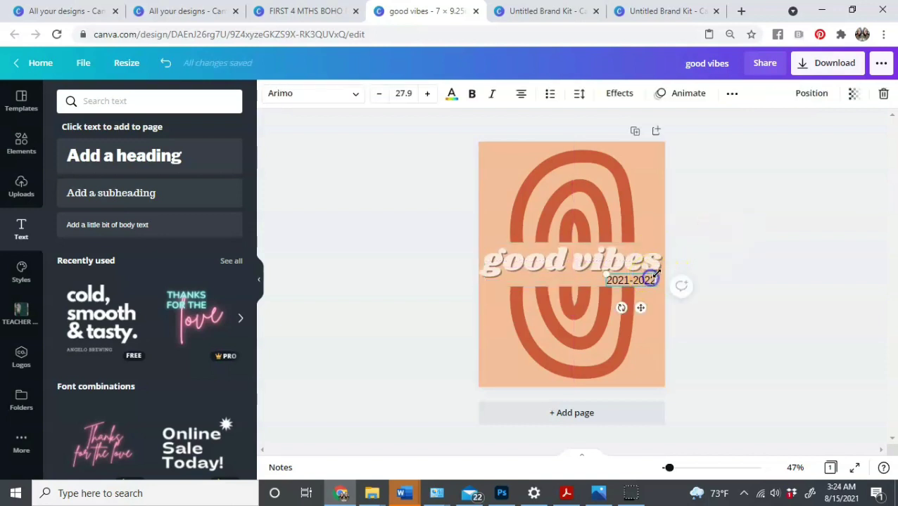
pyautogui.click(300, 94)
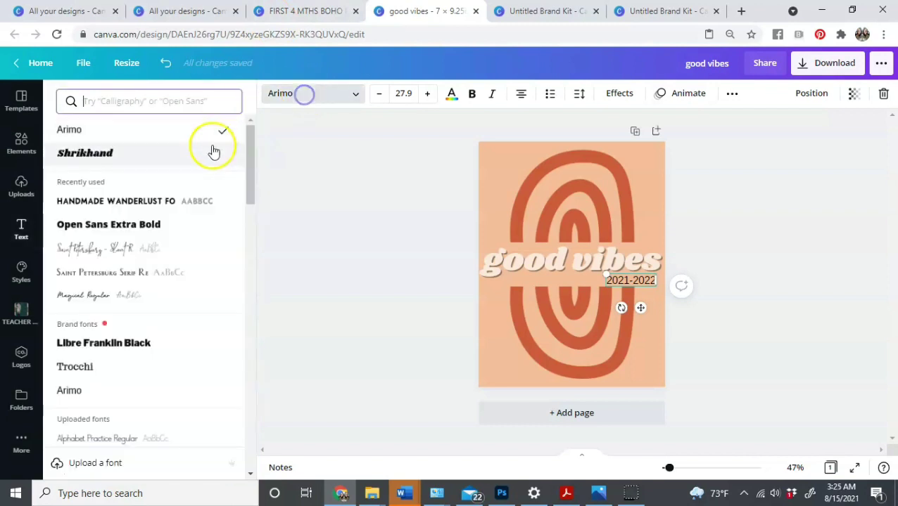
pyautogui.click(141, 225)
pyautogui.click(421, 199)
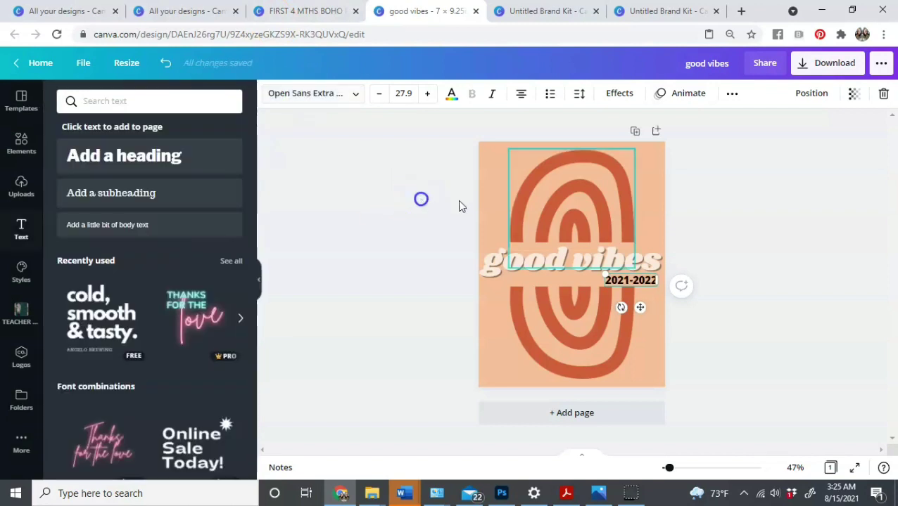
pyautogui.click(451, 92)
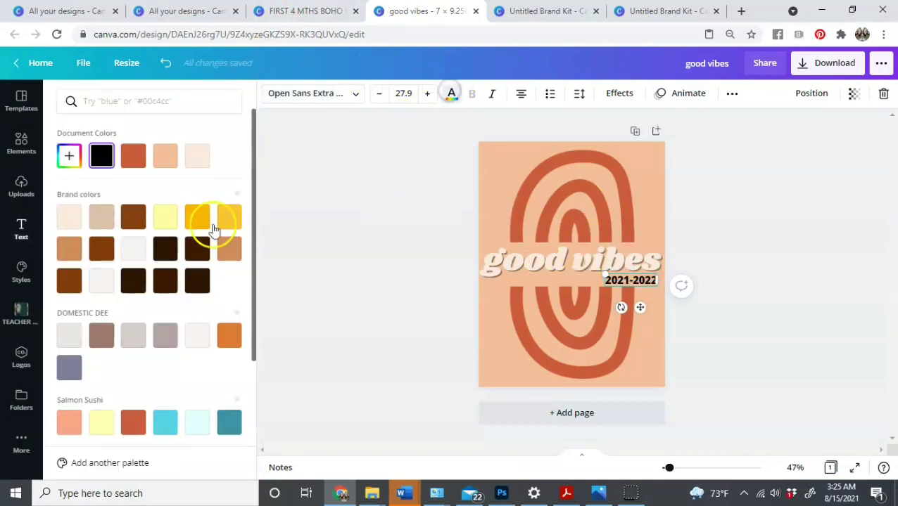
pyautogui.click(197, 156)
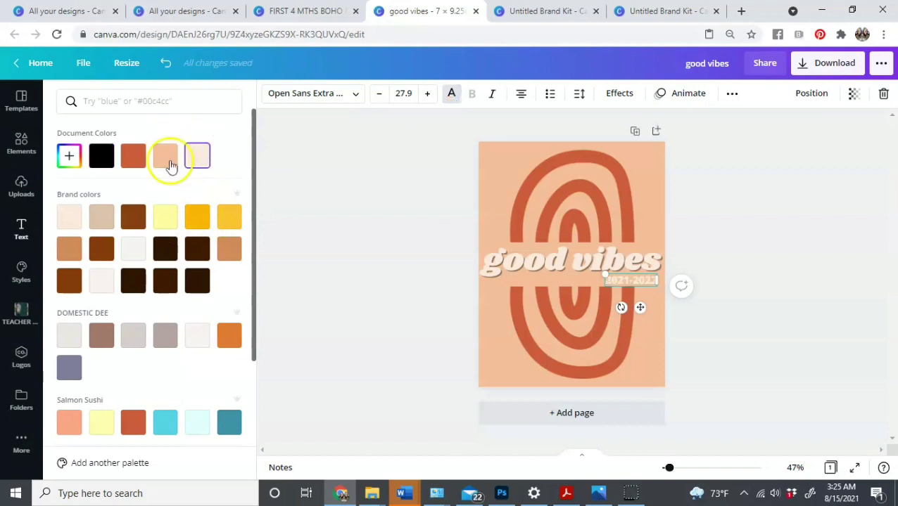
pyautogui.click(134, 156)
pyautogui.click(382, 230)
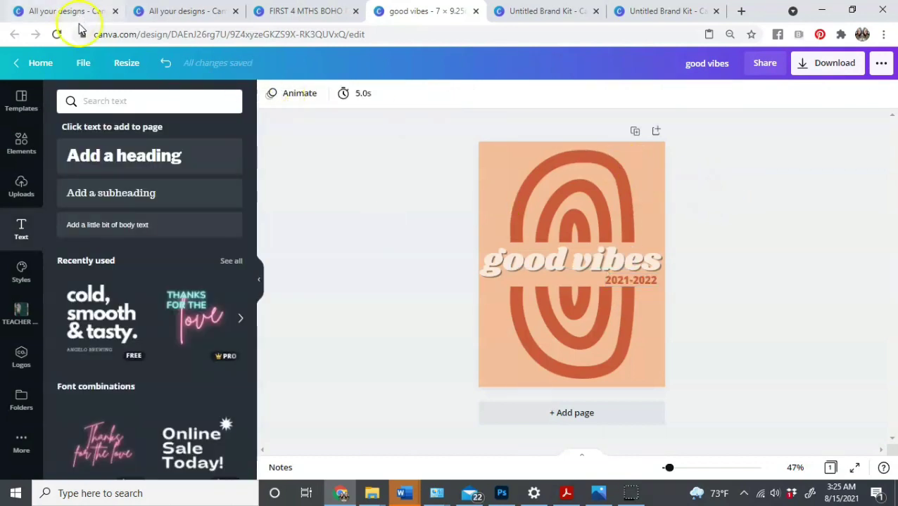
# Search the elements for "polka dots" and add the graphic of scattered pink dots to the cover
pyautogui.click(86, 102)
pyautogui.write('rectangle')
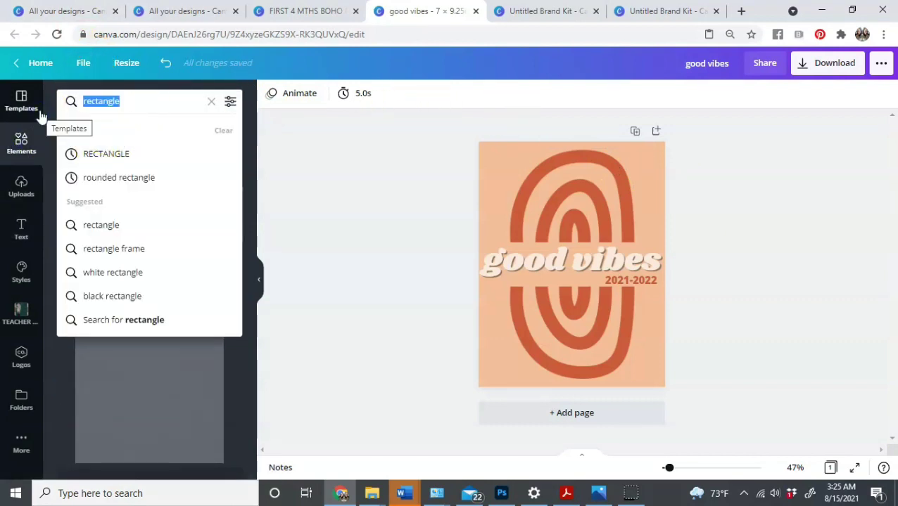
pyautogui.click(79, 93)
pyautogui.write('polka dots')
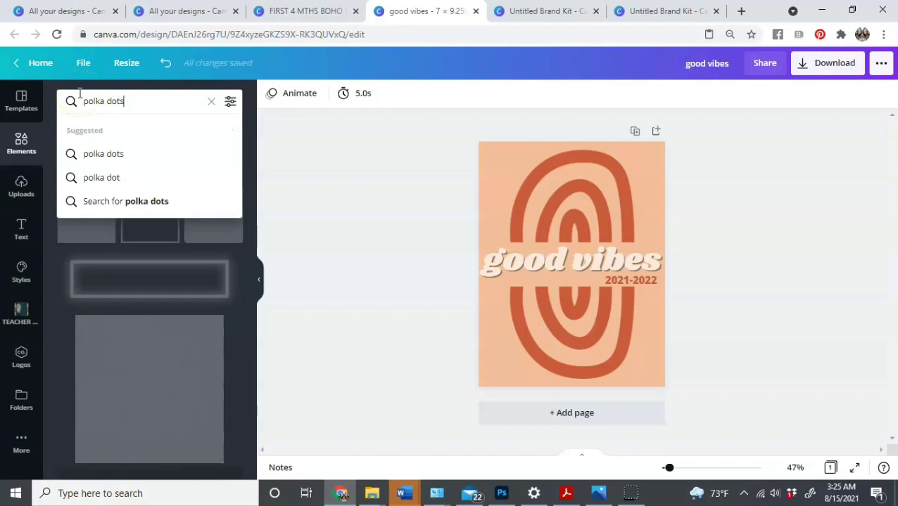
pyautogui.press('Return')
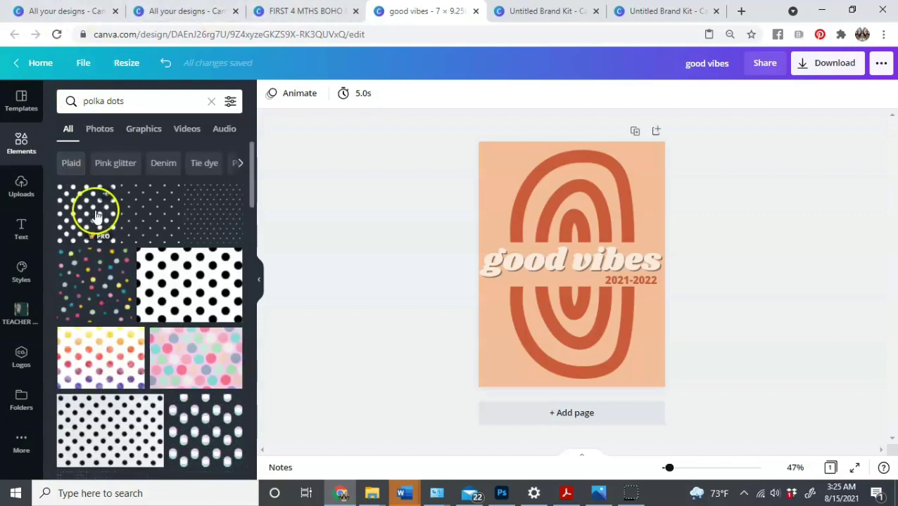
pyautogui.scroll(-1, 96, 215)
pyautogui.scroll(-5, 97, 215)
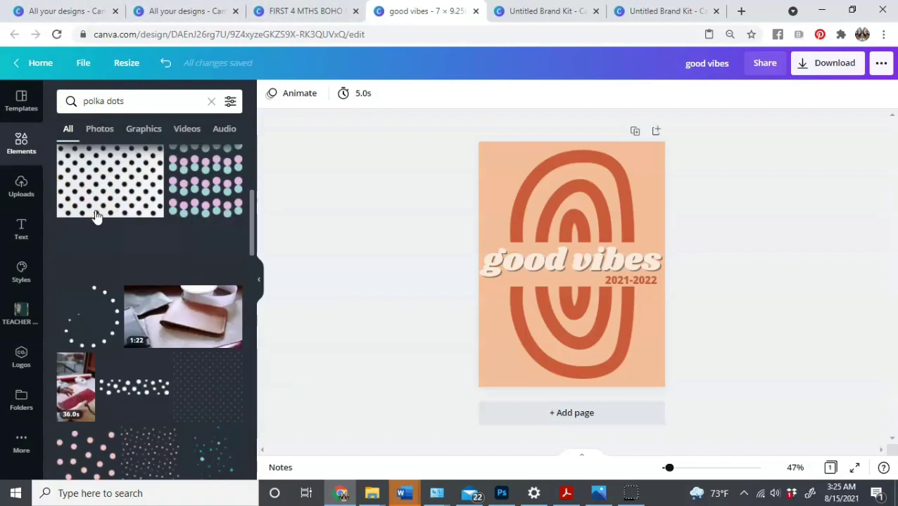
pyautogui.scroll(2, 97, 215)
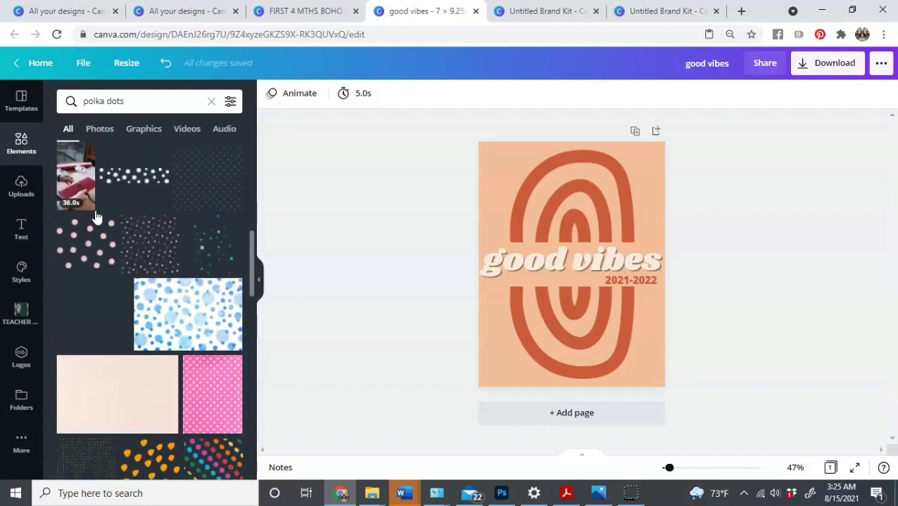
pyautogui.click(106, 225)
pyautogui.click(80, 230)
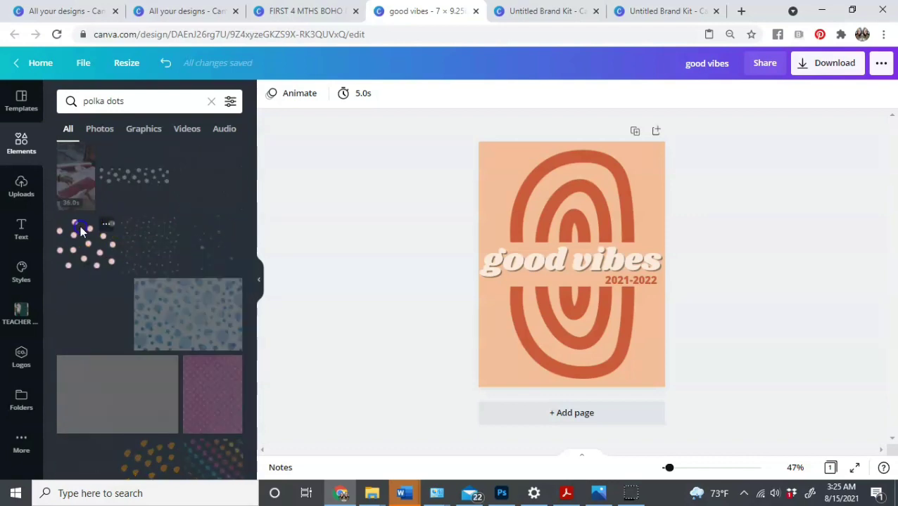
pyautogui.click(81, 235)
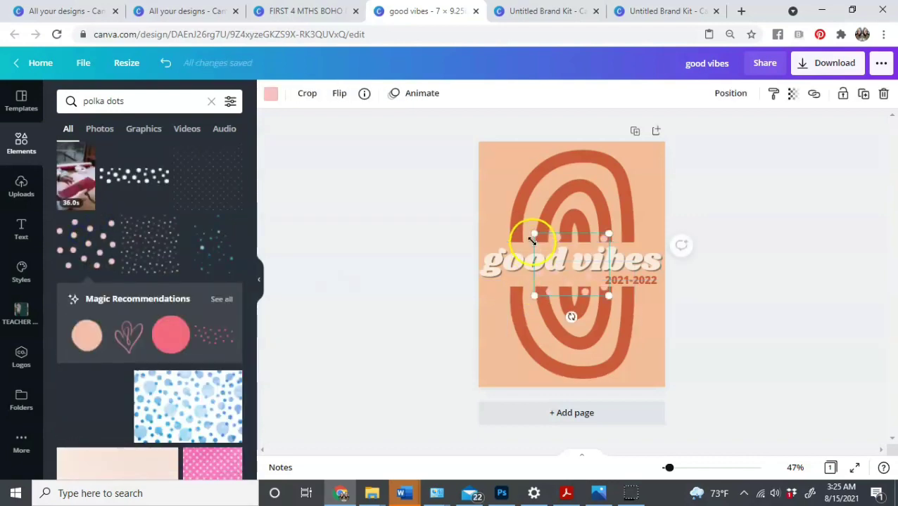
# Enlarge the dots over the cover's upper-left corner, try terracotta and yellow on them, and settle on the tan brand color
pyautogui.moveTo(532, 233); pyautogui.dragTo(473, 139)
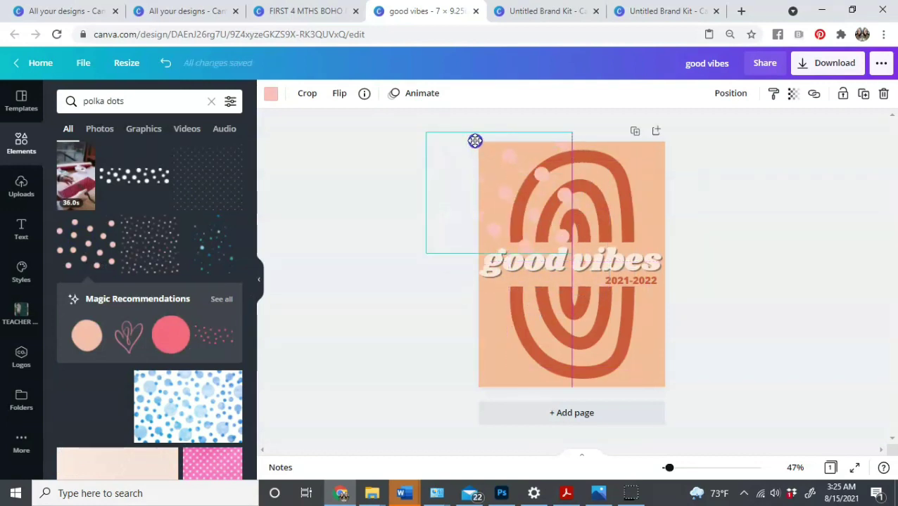
pyautogui.click(268, 93)
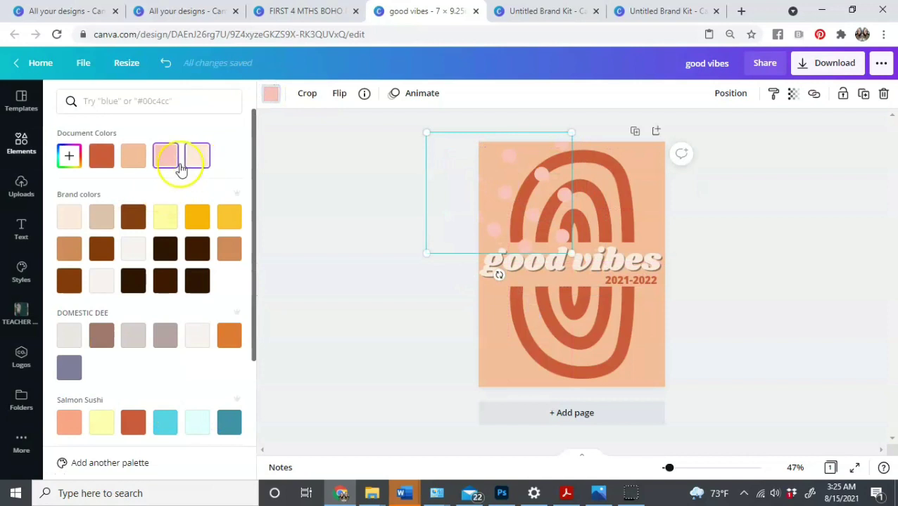
pyautogui.click(179, 165)
pyautogui.click(101, 161)
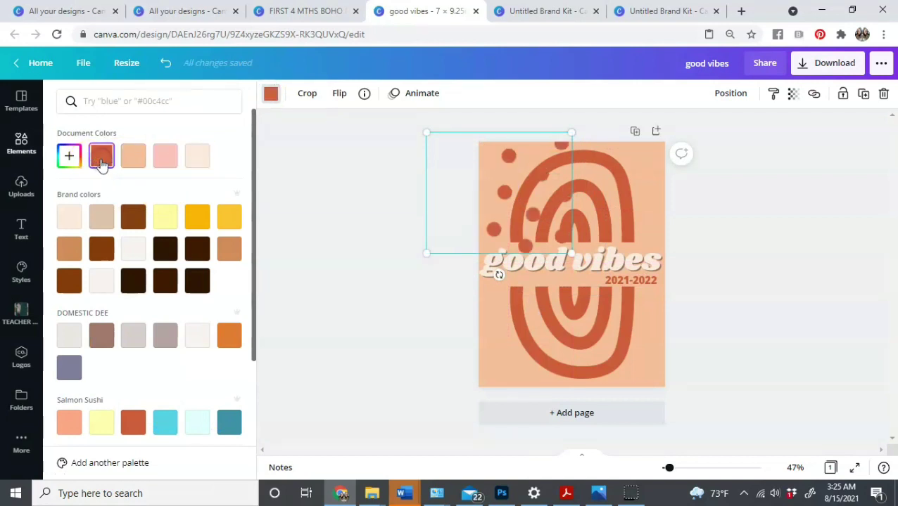
pyautogui.click(196, 220)
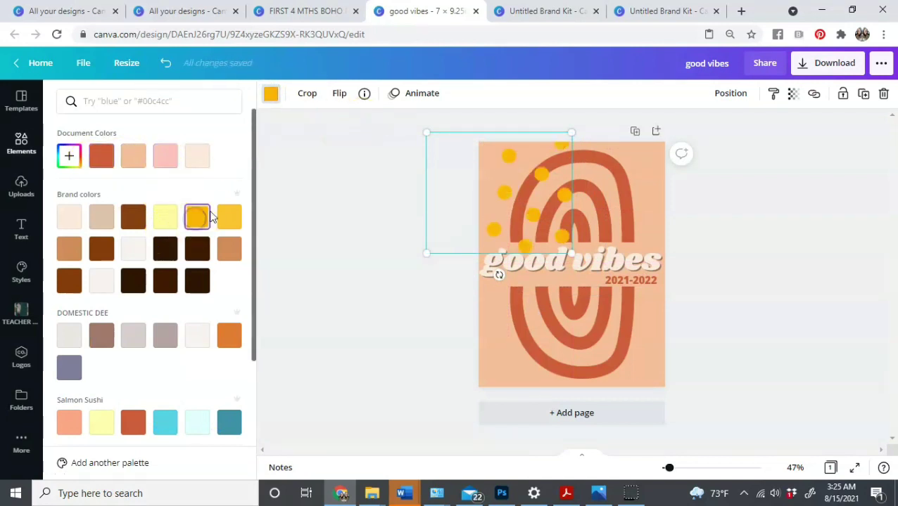
pyautogui.click(225, 256)
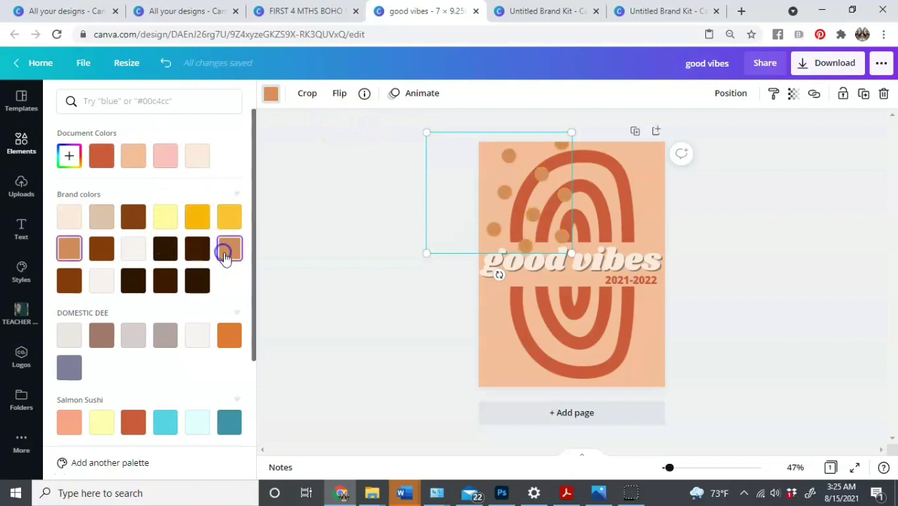
# Send the dots to the back and shift them partly off the cover's left edge, sized about 5.4 × 4.5 in
pyautogui.click(739, 94)
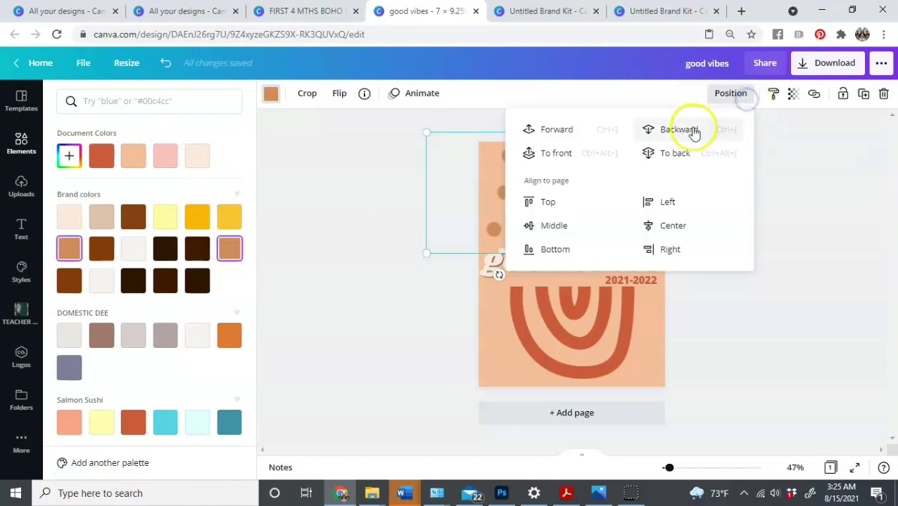
pyautogui.click(686, 151)
pyautogui.click(797, 153)
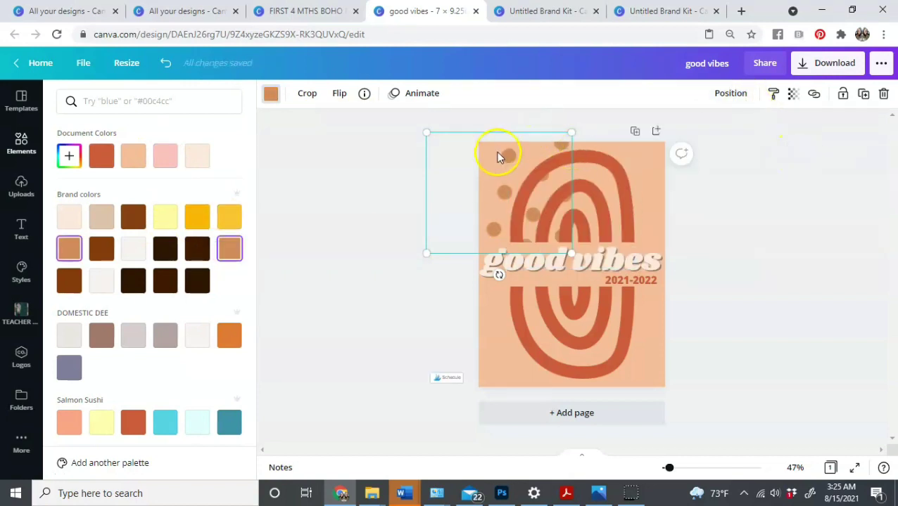
pyautogui.moveTo(496, 158); pyautogui.dragTo(462, 167)
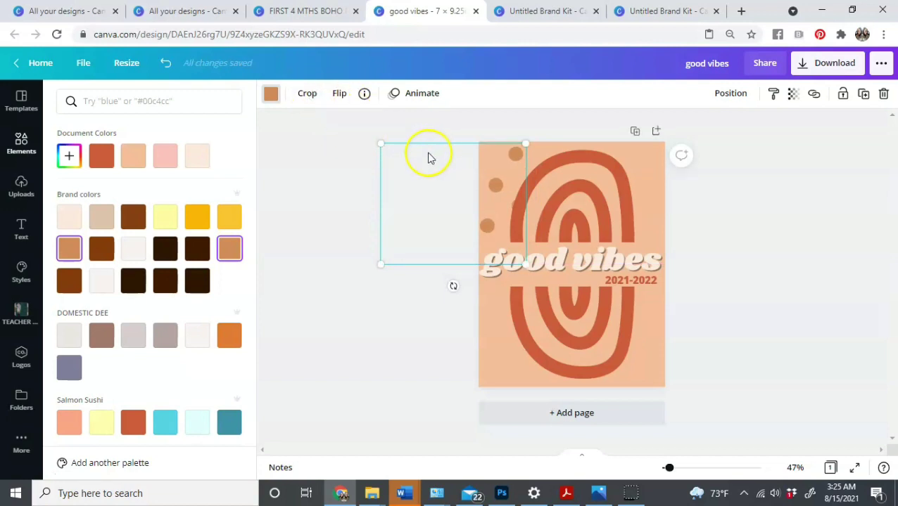
pyautogui.moveTo(527, 144)
pyautogui.mouseDown()
pyautogui.moveTo(536, 140)
pyautogui.moveTo(524, 145)
pyautogui.mouseUp()
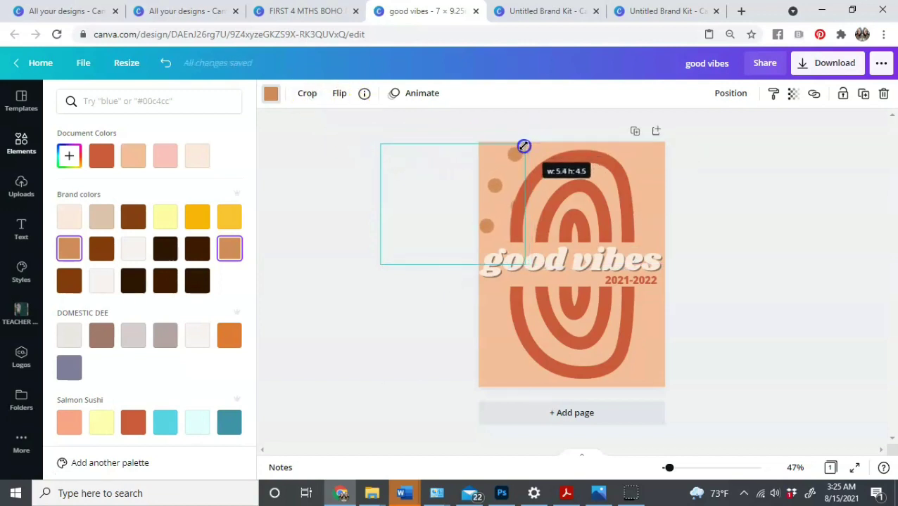
pyautogui.click(553, 117)
pyautogui.click(538, 120)
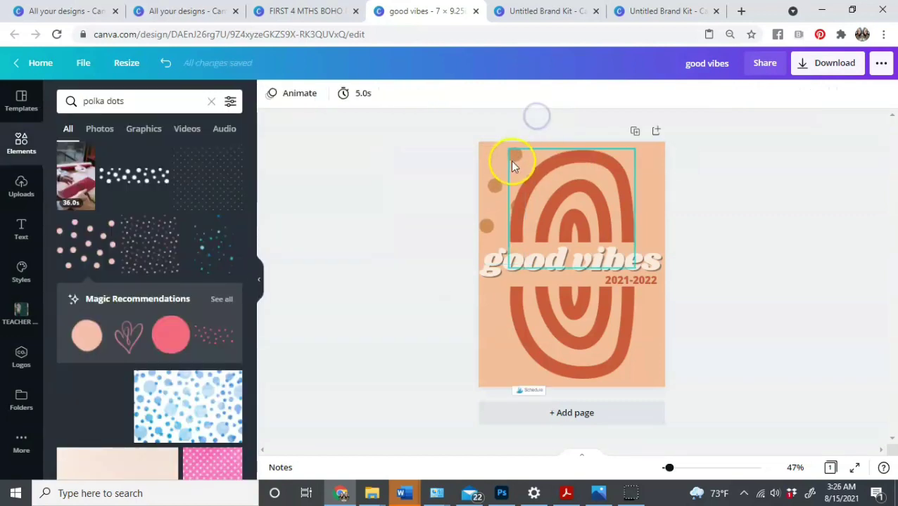
# Place copies of the tan dots at the cover's other three corners and send them behind the rainbows
pyautogui.click(484, 183)
pyautogui.moveTo(484, 185); pyautogui.dragTo(729, 350)
pyautogui.click(731, 93)
pyautogui.click(681, 137)
pyautogui.click(731, 92)
pyautogui.click(694, 137)
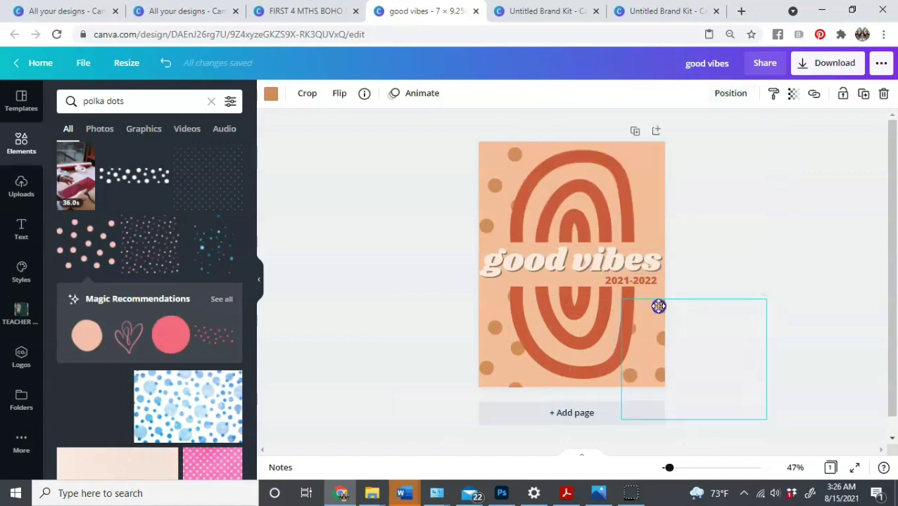
pyautogui.moveTo(653, 307); pyautogui.dragTo(658, 161)
pyautogui.click(731, 93)
pyautogui.click(681, 152)
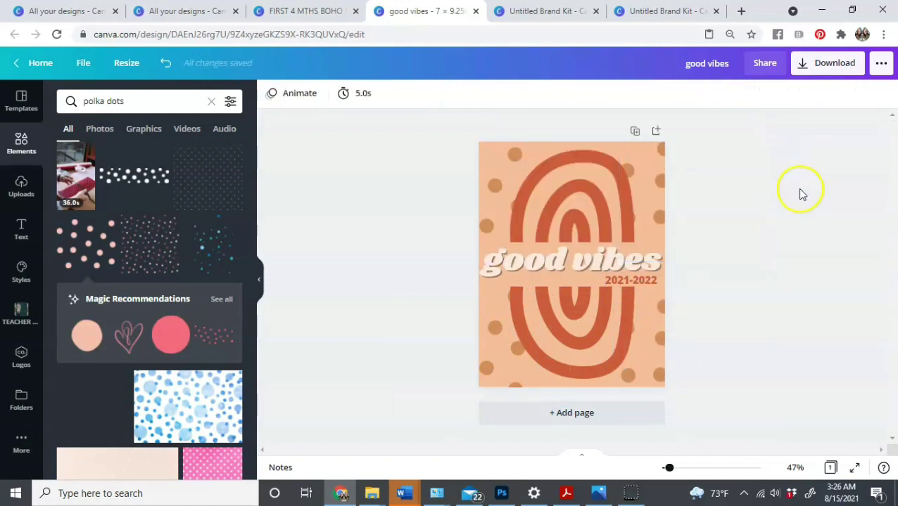
# Recolor the cover's 2021-2022 line tan to match the polka dots
pyautogui.click(631, 280)
pyautogui.click(451, 93)
pyautogui.click(745, 242)
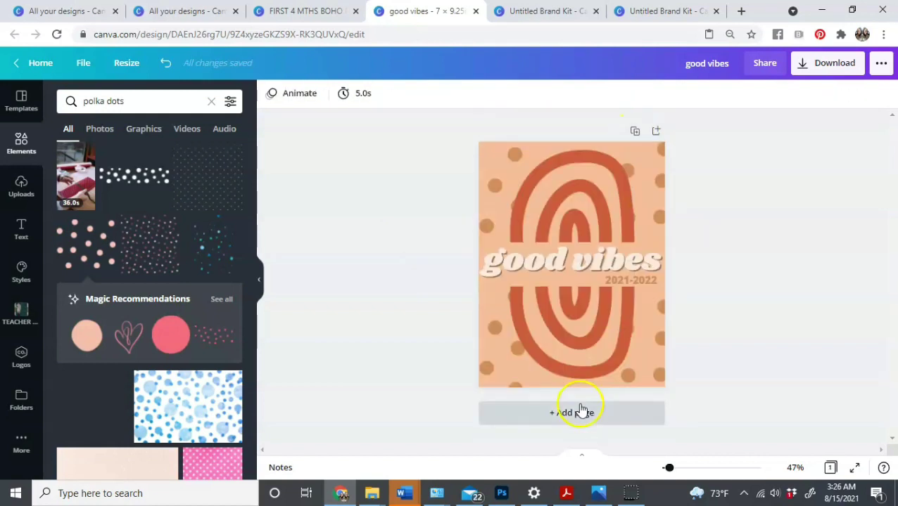
# Add a second page and search the elements for "rounded rectangle"
pyautogui.click(579, 409)
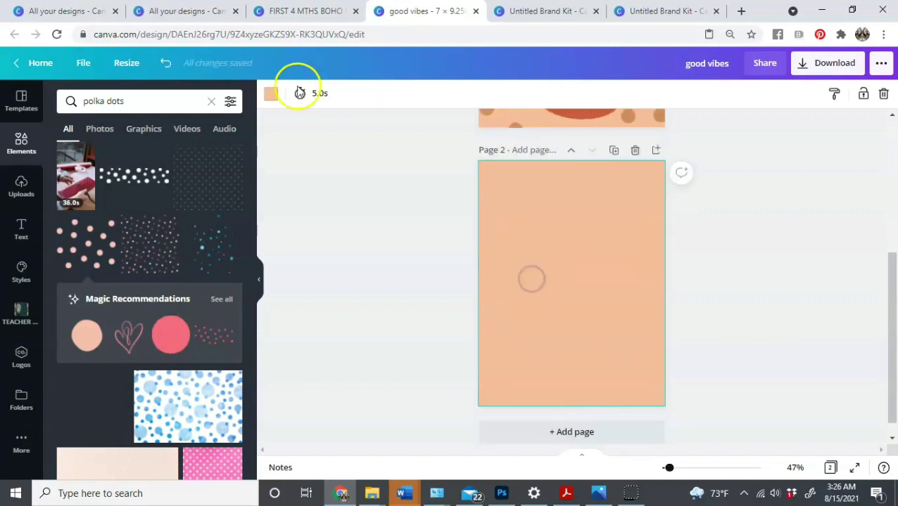
pyautogui.click(138, 109)
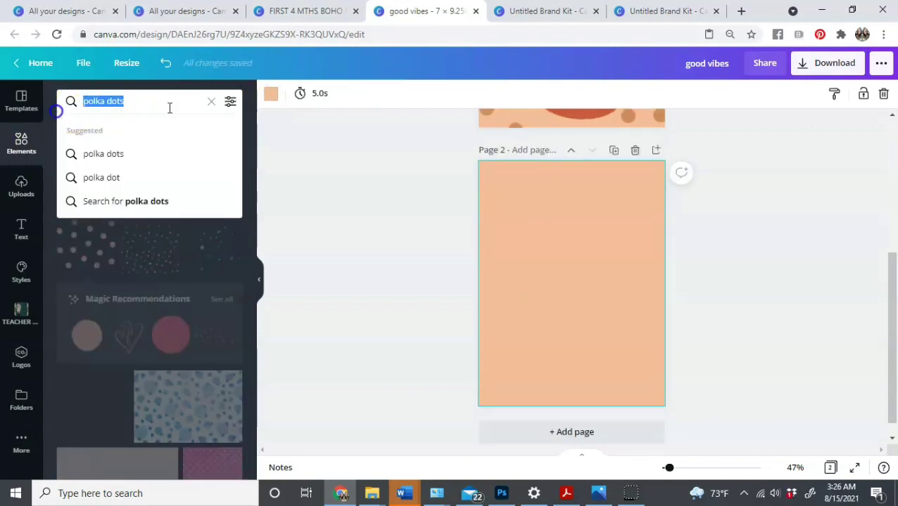
pyautogui.click(211, 101)
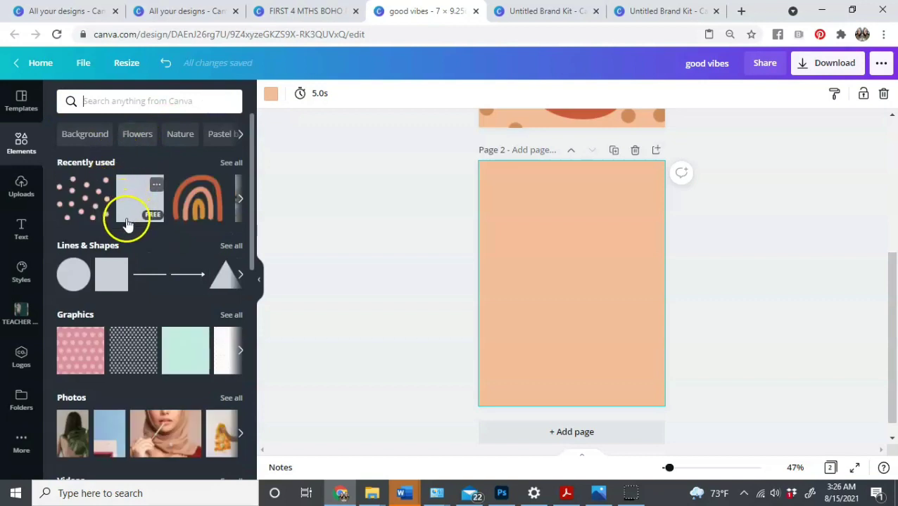
pyautogui.click(132, 109)
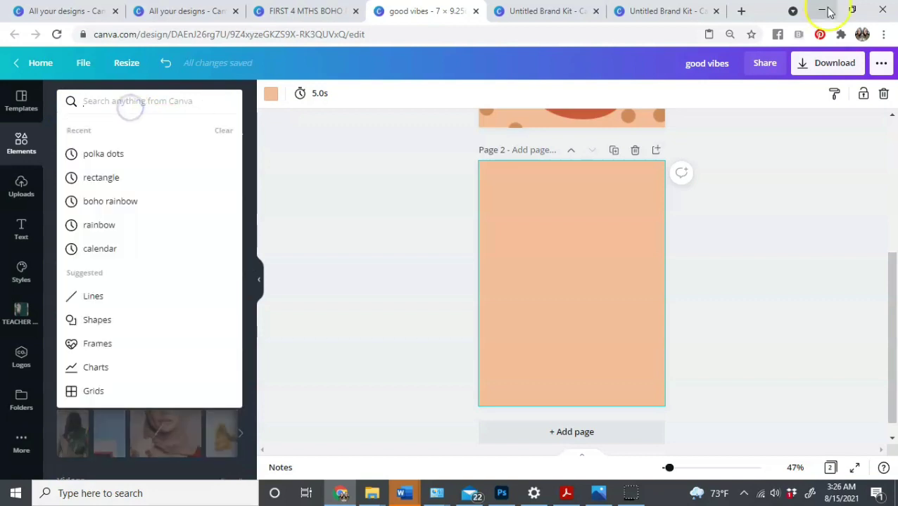
pyautogui.write('rounded rectangle')
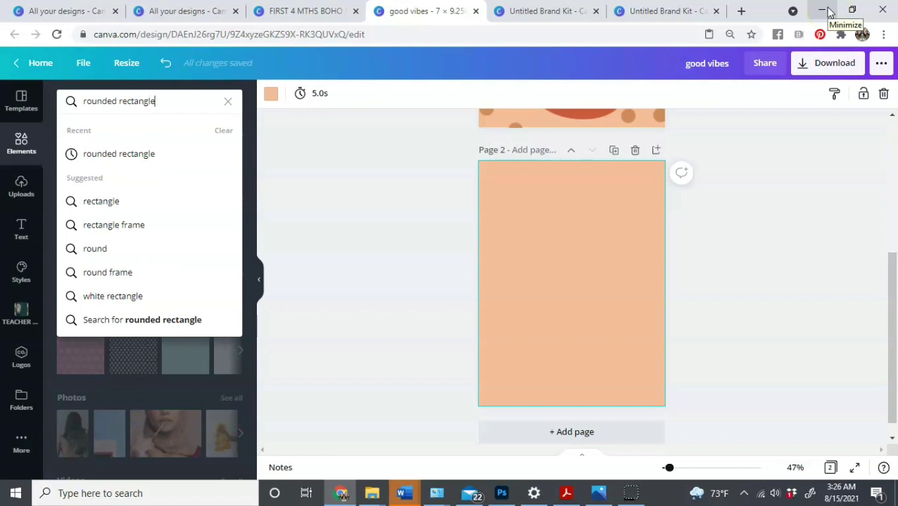
pyautogui.press('Return')
pyautogui.click(460, 11)
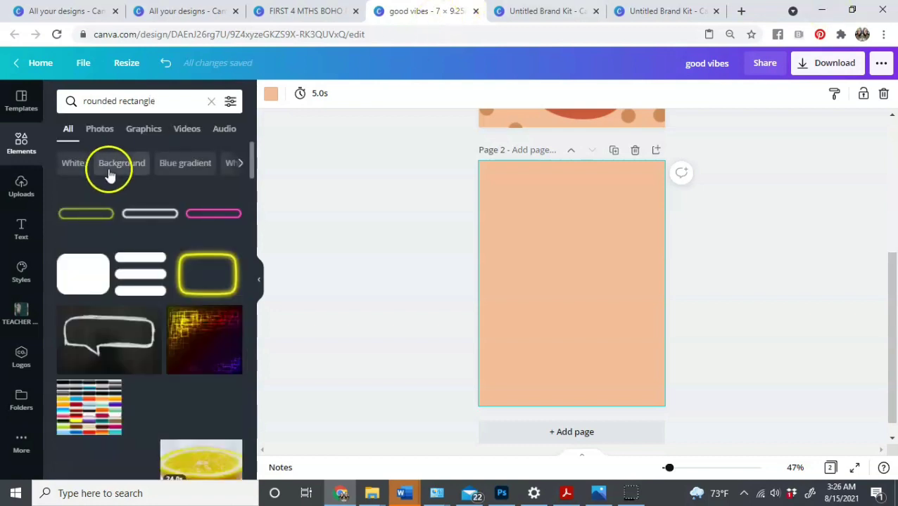
# Add the solid rounded rectangle to page 2, rotate it upright and enlarge it to nearly fill the page, leaving a narrow peach border
pyautogui.click(91, 280)
pyautogui.click(602, 273)
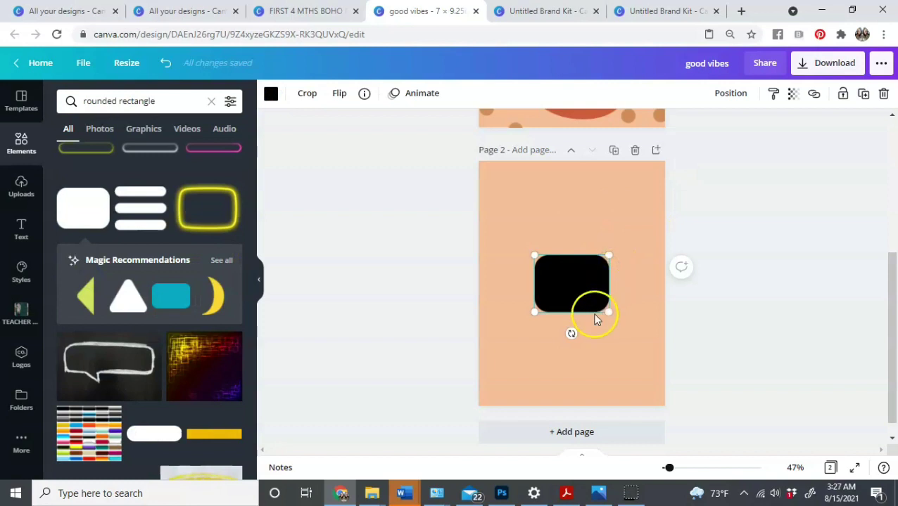
pyautogui.moveTo(570, 335); pyautogui.dragTo(511, 281)
pyautogui.moveTo(600, 320); pyautogui.dragTo(676, 442)
pyautogui.moveTo(633, 330); pyautogui.dragTo(560, 272)
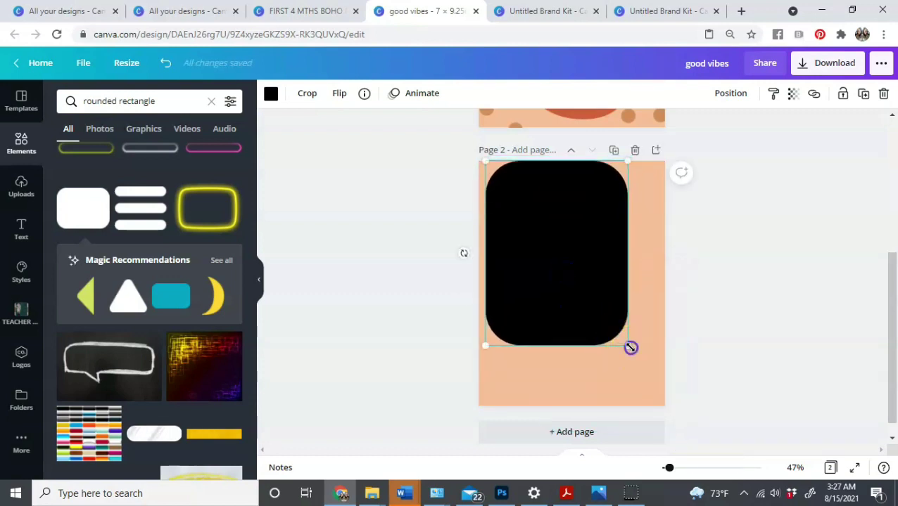
pyautogui.moveTo(627, 346); pyautogui.dragTo(650, 413)
pyautogui.moveTo(607, 329); pyautogui.dragTo(606, 335)
pyautogui.click(731, 314)
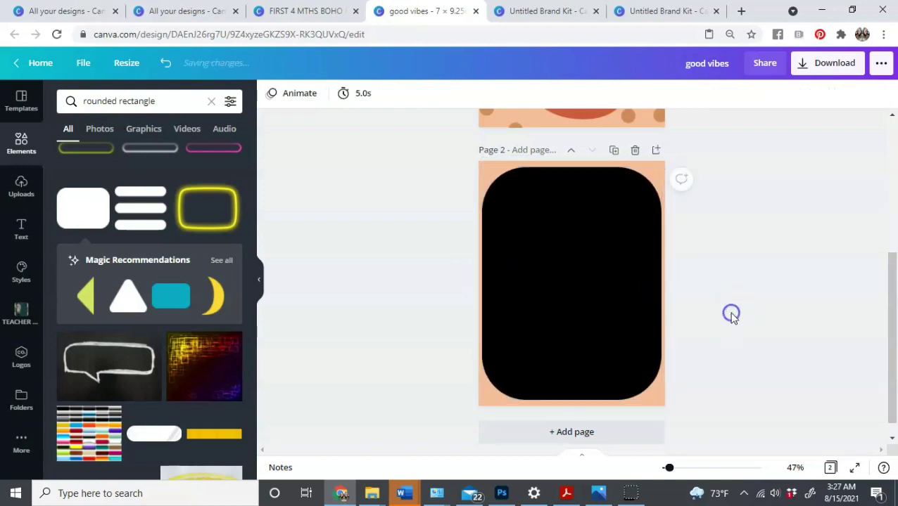
# Recolor the rounded rectangle on page 2 with the off-white brand color
pyautogui.click(583, 314)
pyautogui.click(270, 94)
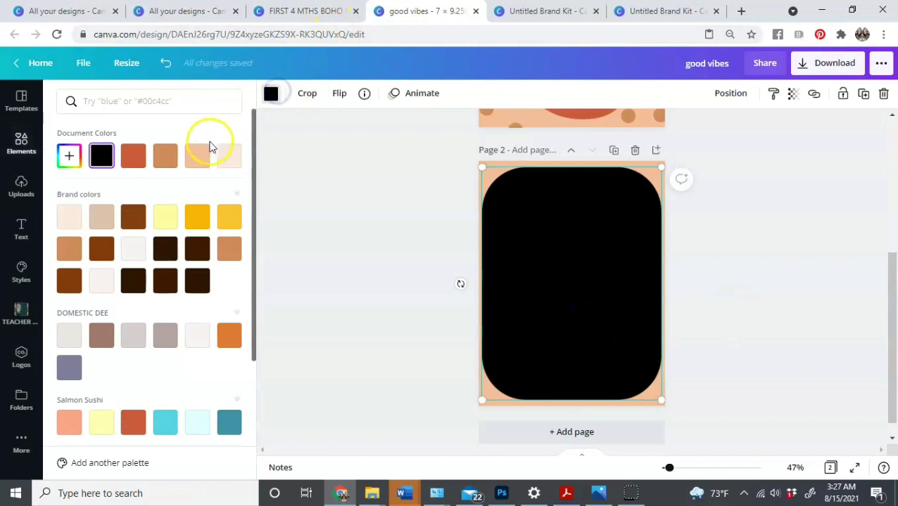
pyautogui.click(133, 248)
pyautogui.click(369, 201)
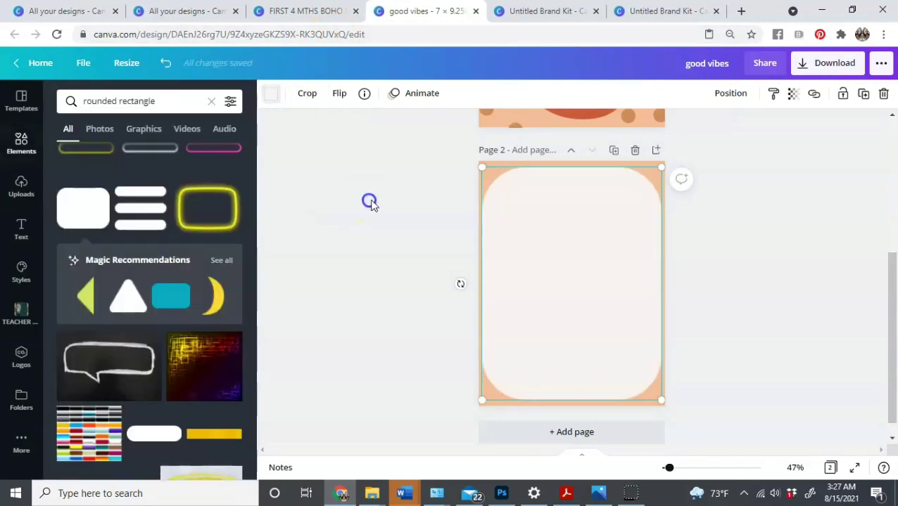
# Search the templates for "calendar 2021"
pyautogui.click(562, 234)
pyautogui.click(160, 101)
pyautogui.click(28, 105)
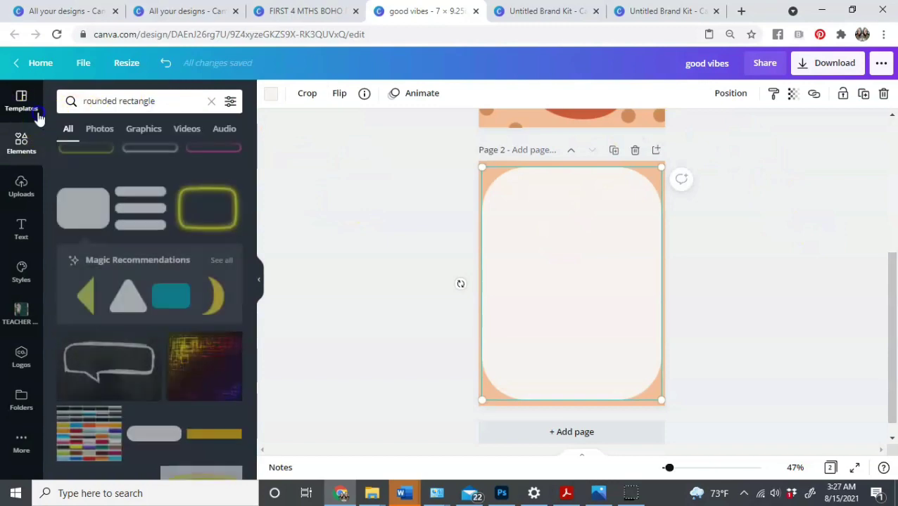
pyautogui.click(161, 104)
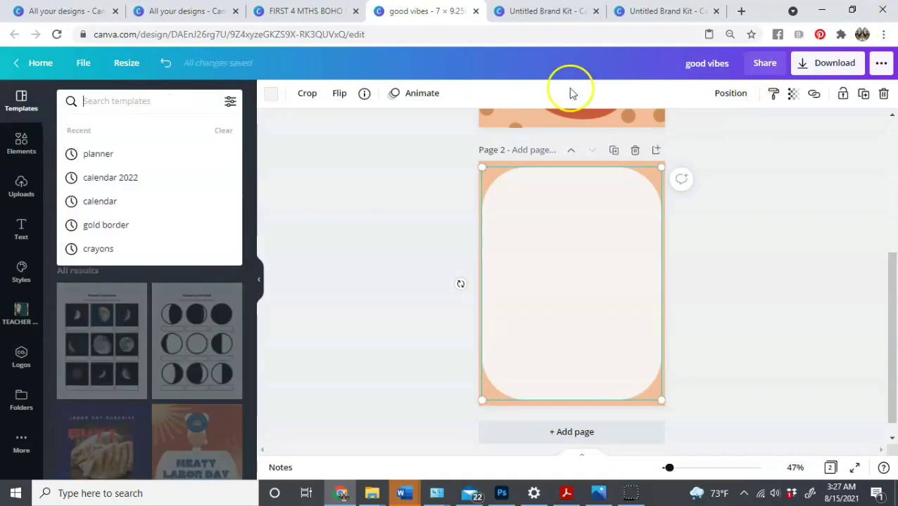
pyautogui.write('ca')
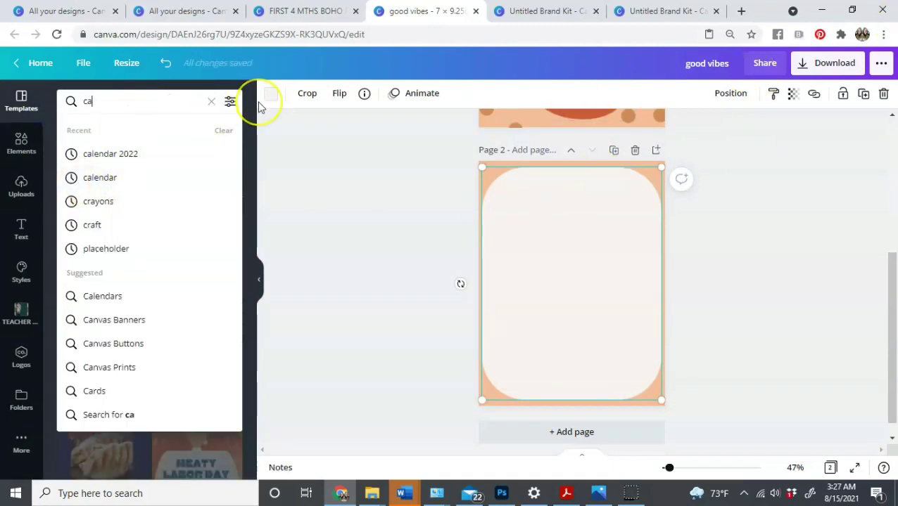
pyautogui.write('lendar 202')
pyautogui.press('BackSpace')
pyautogui.press('BackSpace')
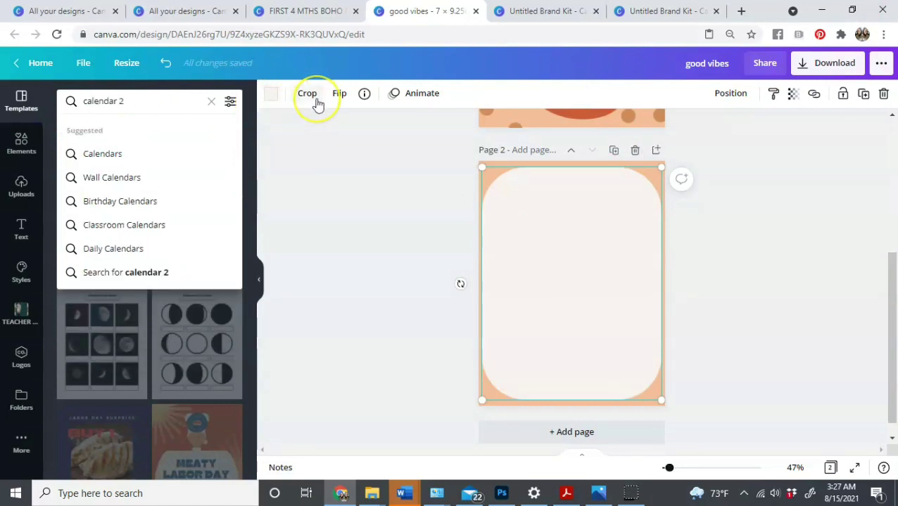
pyautogui.write('021')
pyautogui.press('Return')
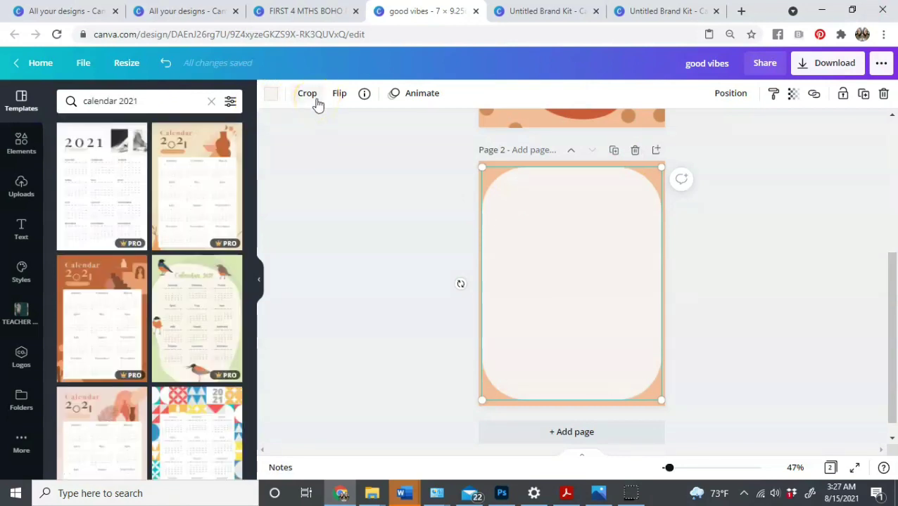
# Add a third page containing the beige boho Calendar 2021 template with the terracotta vase
pyautogui.moveTo(669, 468); pyautogui.dragTo(672, 469)
pyautogui.moveTo(667, 468); pyautogui.dragTo(671, 468)
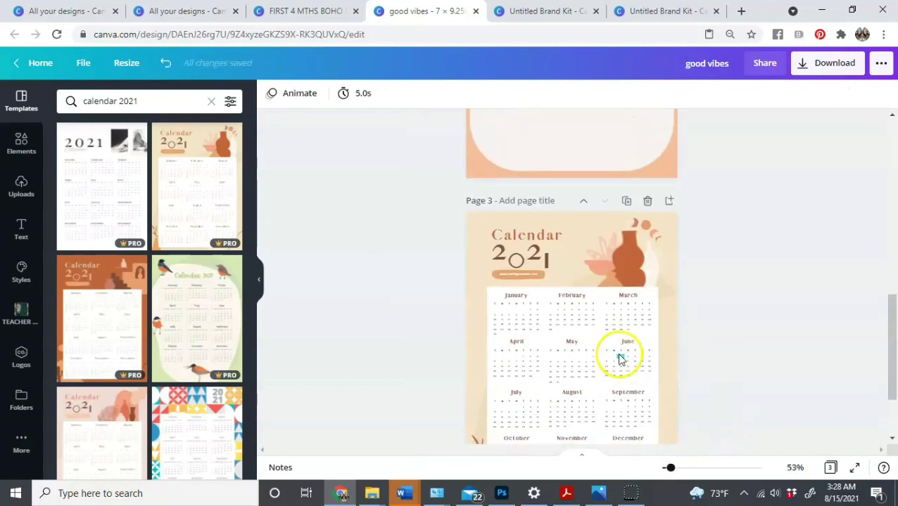
pyautogui.scroll(-1, 623, 356)
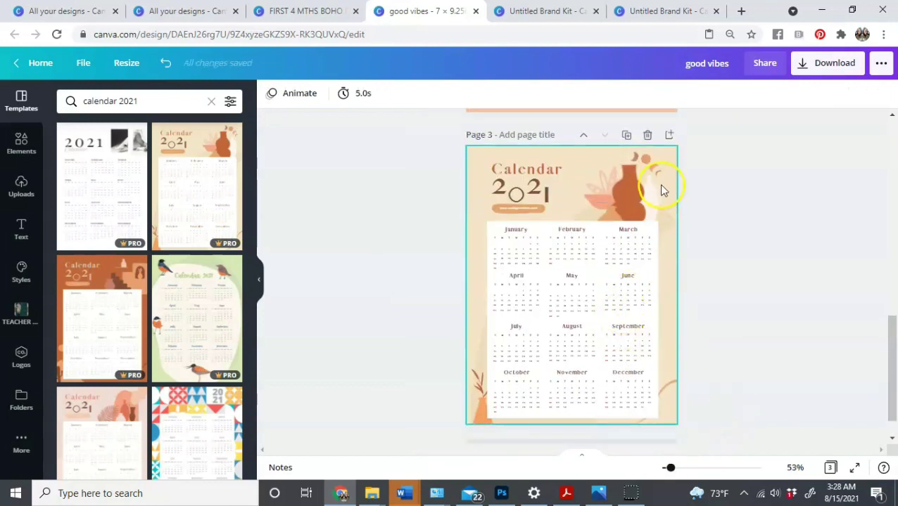
# Lock the white calendar panel on page 3 and delete the January to June calendars
pyautogui.click(649, 294)
pyautogui.click(843, 95)
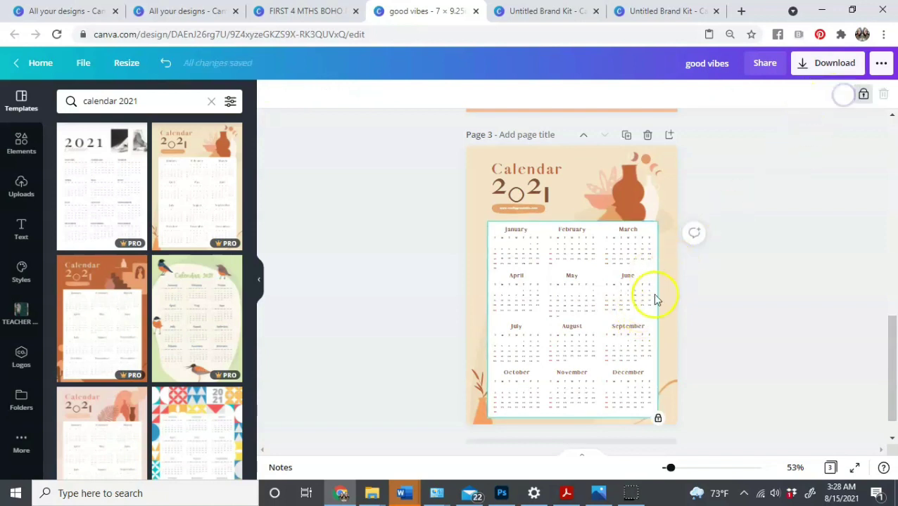
pyautogui.moveTo(648, 312); pyautogui.dragTo(496, 232)
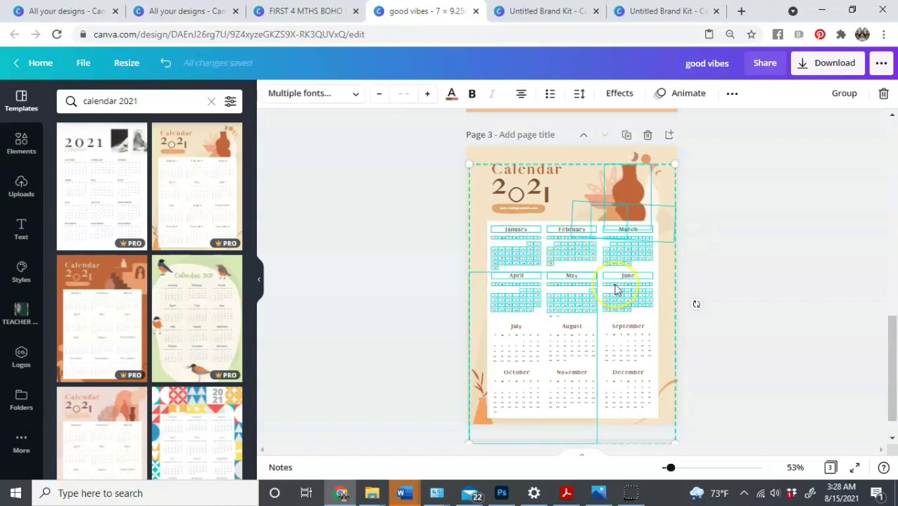
pyautogui.press('Delete')
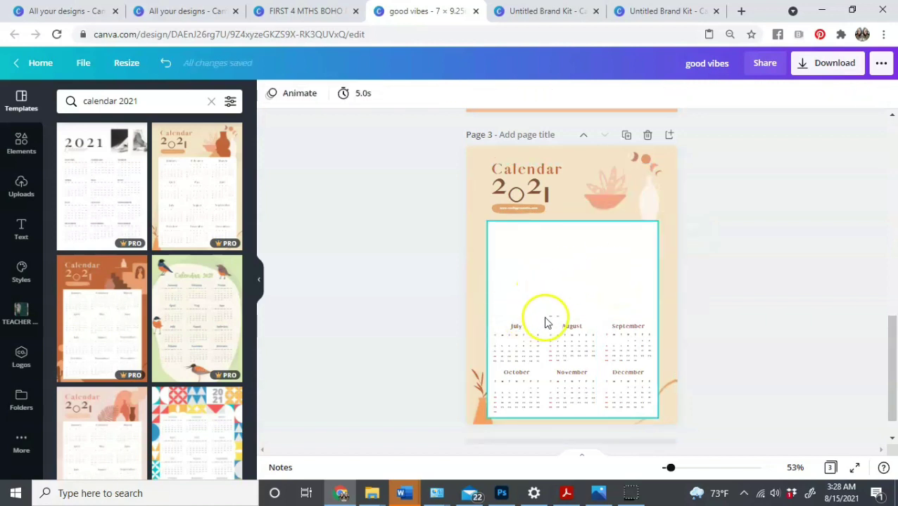
# Copy the August and September calendars from page 3 onto page 2
pyautogui.moveTo(556, 329); pyautogui.dragTo(652, 361)
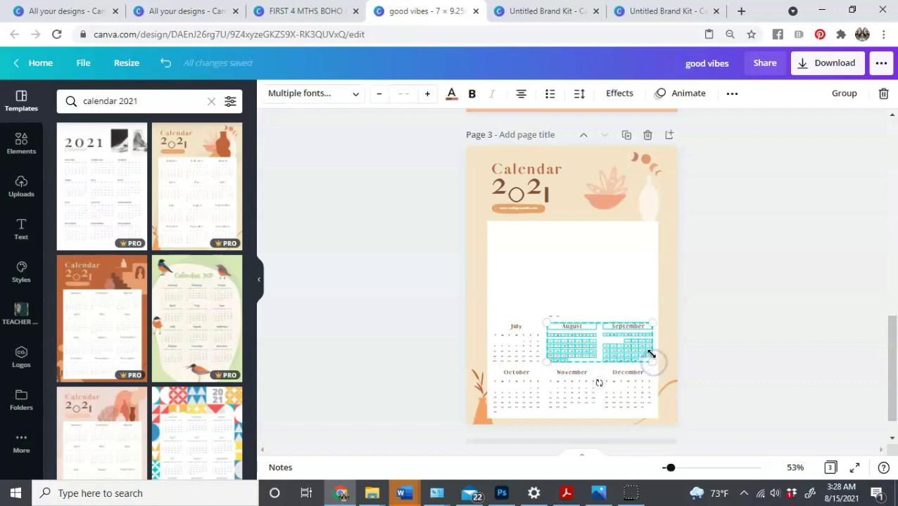
pyautogui.scroll(5, 706, 315)
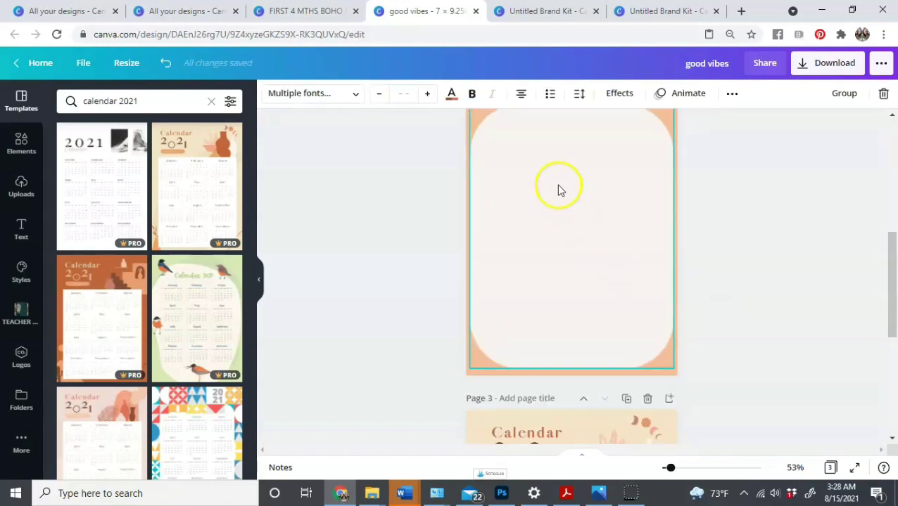
pyautogui.click(544, 166)
pyautogui.hotkey('ctrl', 'v')
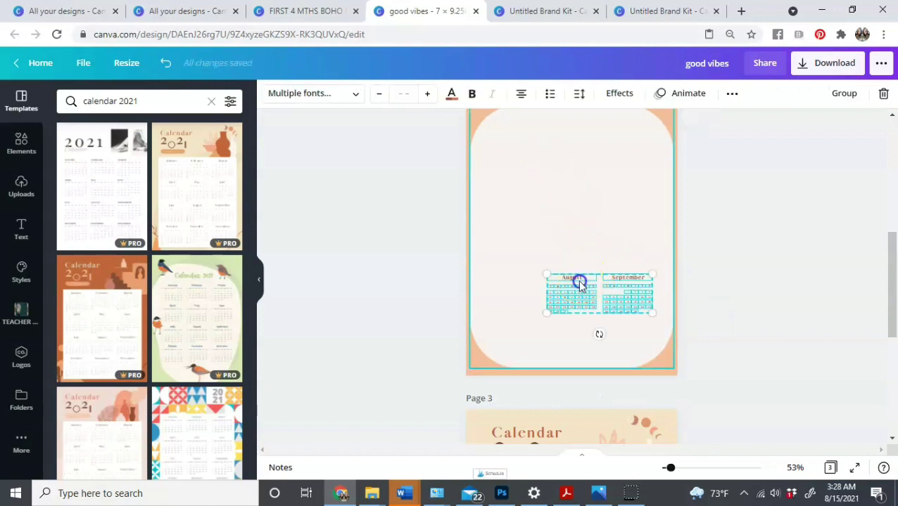
# Lock the off-white rounded rectangle, then enlarge the August and September calendars and place them in the upper part of page 2
pyautogui.moveTo(631, 310); pyautogui.dragTo(646, 314)
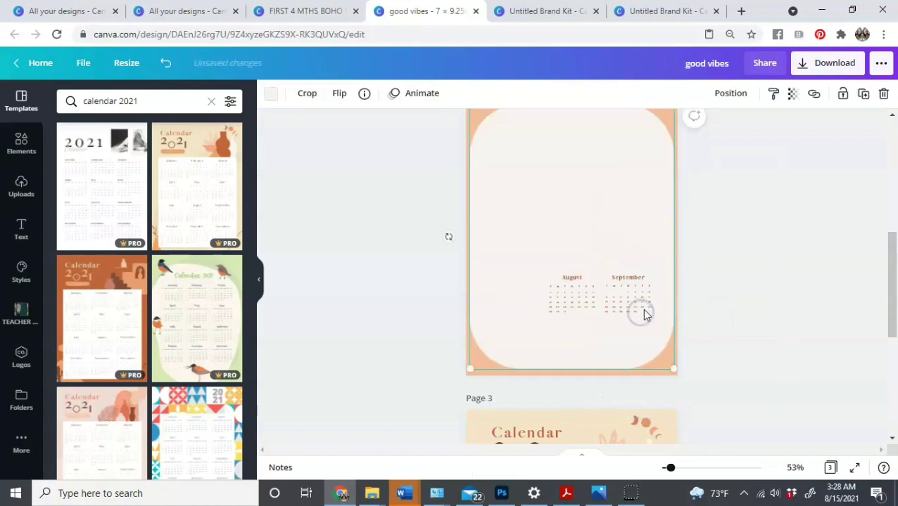
pyautogui.click(840, 96)
pyautogui.moveTo(526, 250); pyautogui.dragTo(599, 208)
# Delete the beige background and the decorative curve in the lower-right corner of page 3 so the calendars can be selected alone
pyautogui.scroll(-3, 718, 268)
pyautogui.click(672, 331)
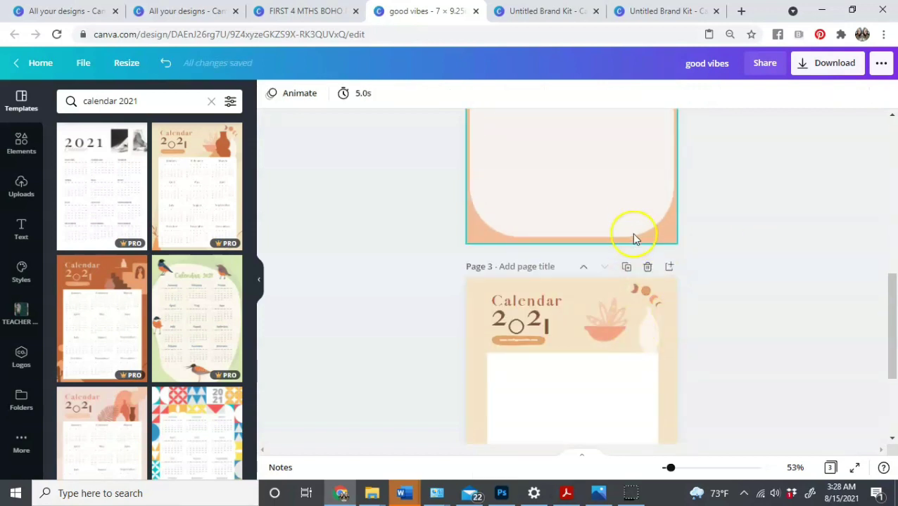
pyautogui.click(612, 391)
pyautogui.scroll(-2, 607, 363)
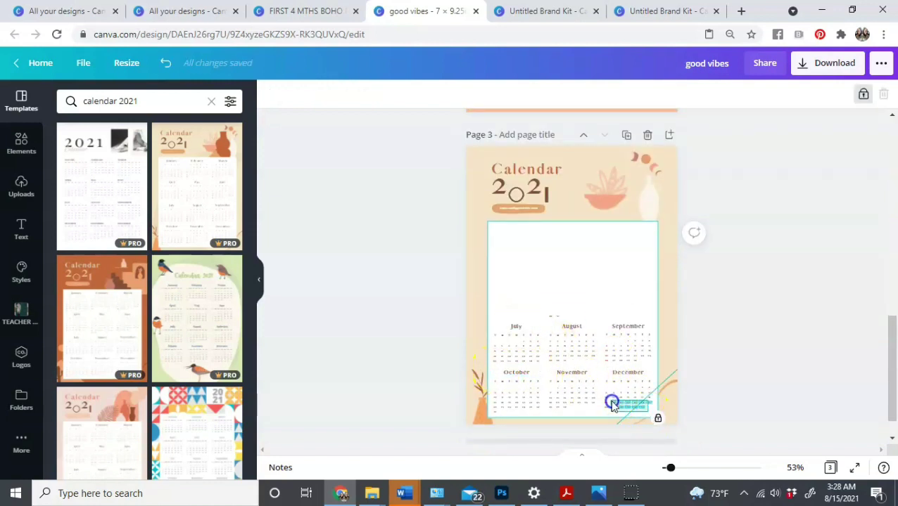
pyautogui.moveTo(612, 404); pyautogui.dragTo(494, 371)
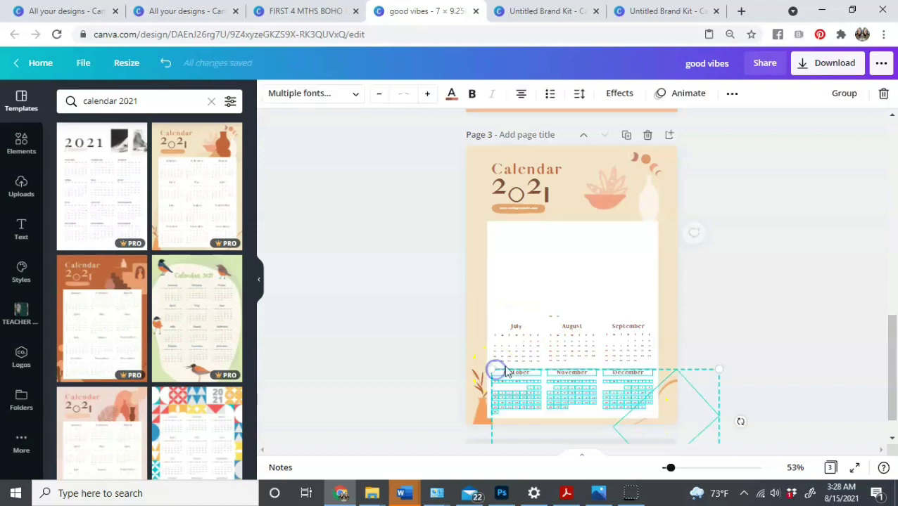
pyautogui.click(675, 318)
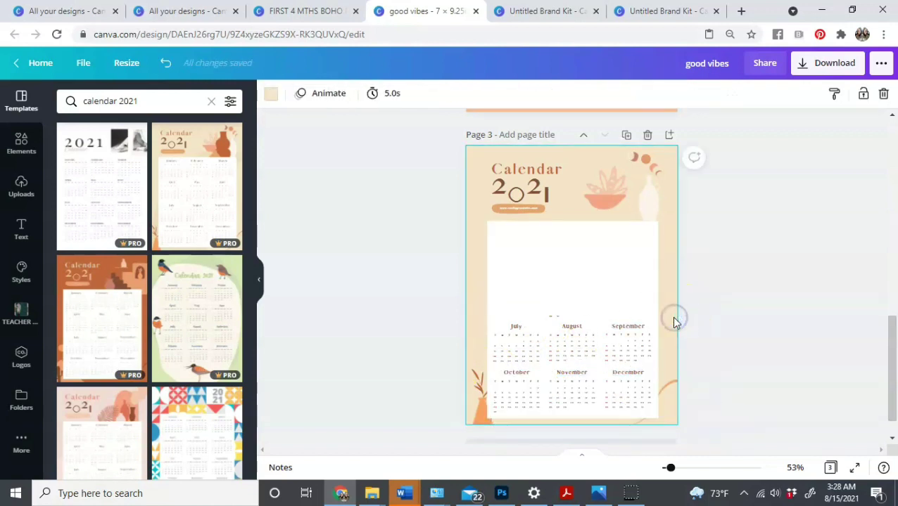
pyautogui.press('Delete')
pyautogui.click(669, 386)
pyautogui.press('Delete')
pyautogui.click(652, 413)
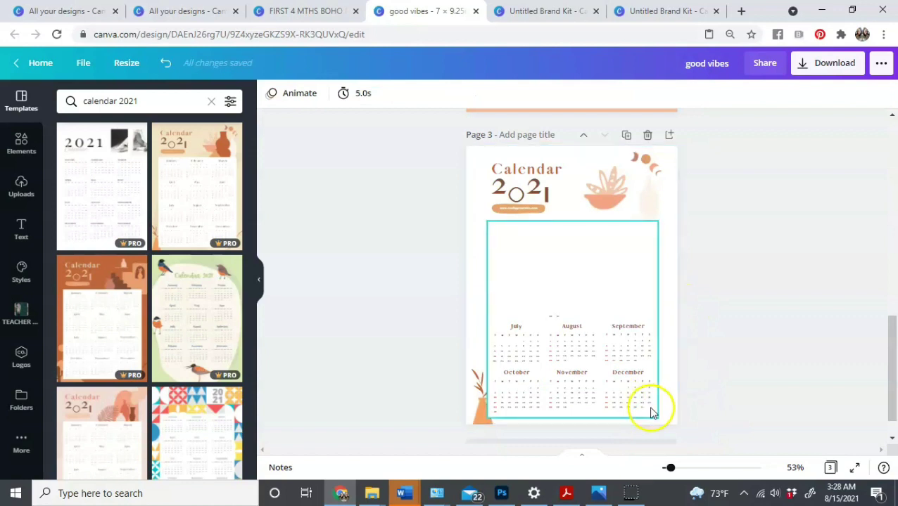
pyautogui.press('Delete')
# Copy the October, November and December calendars from page 3 onto page 2 and place them in a row below August and September
pyautogui.moveTo(651, 413); pyautogui.dragTo(494, 375)
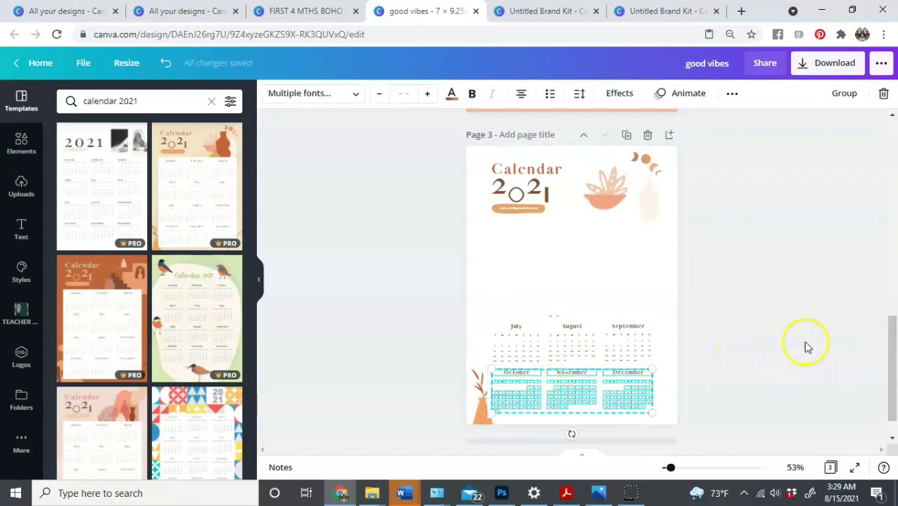
pyautogui.scroll(5, 807, 347)
pyautogui.click(564, 301)
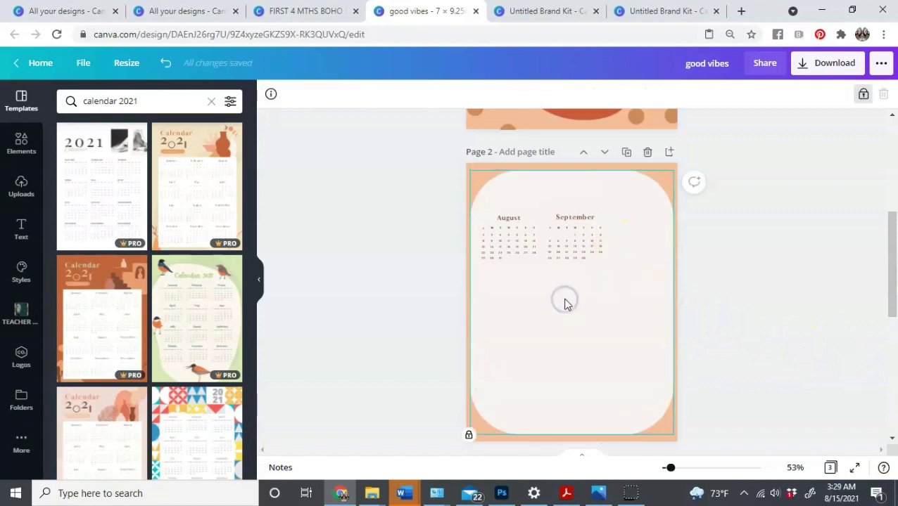
pyautogui.hotkey('ctrl', 'v')
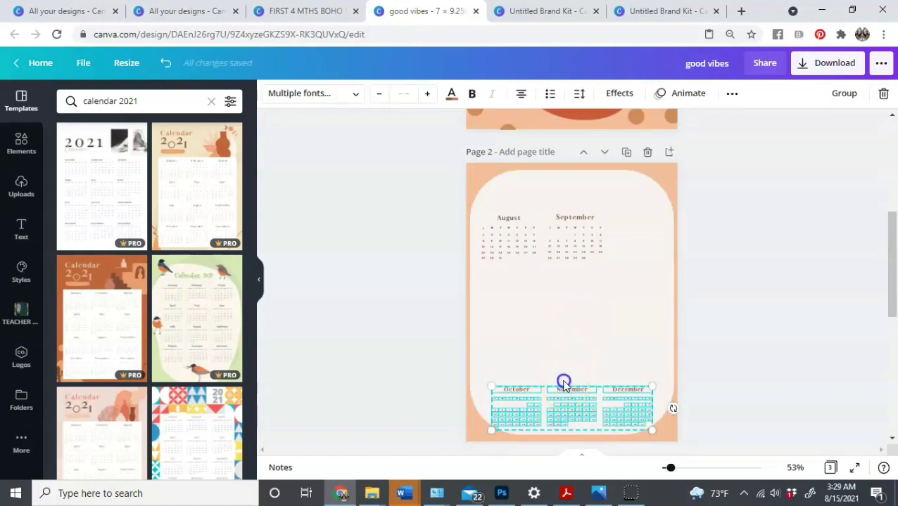
pyautogui.moveTo(563, 382); pyautogui.dragTo(552, 267)
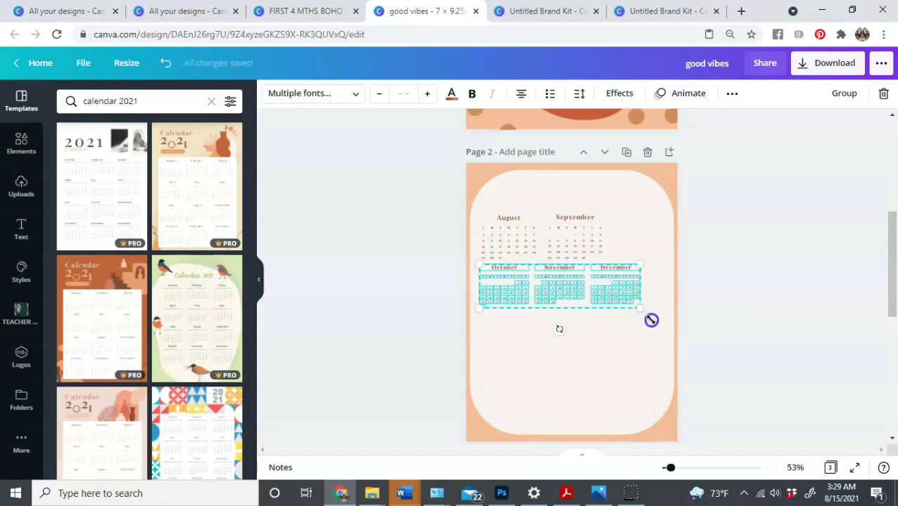
# Enlarge the October, November and December calendars on page 2, and move October to the end of the row beside September
pyautogui.moveTo(651, 320); pyautogui.dragTo(667, 332)
pyautogui.click(790, 318)
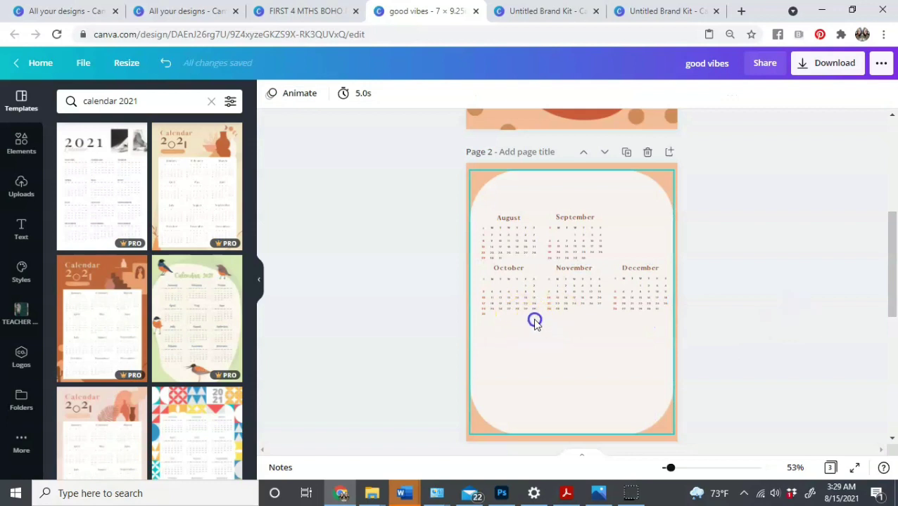
pyautogui.moveTo(534, 322); pyautogui.dragTo(637, 229)
pyautogui.hotkey('ctrl', 'x')
pyautogui.click(619, 211)
pyautogui.hotkey('ctrl', 'v')
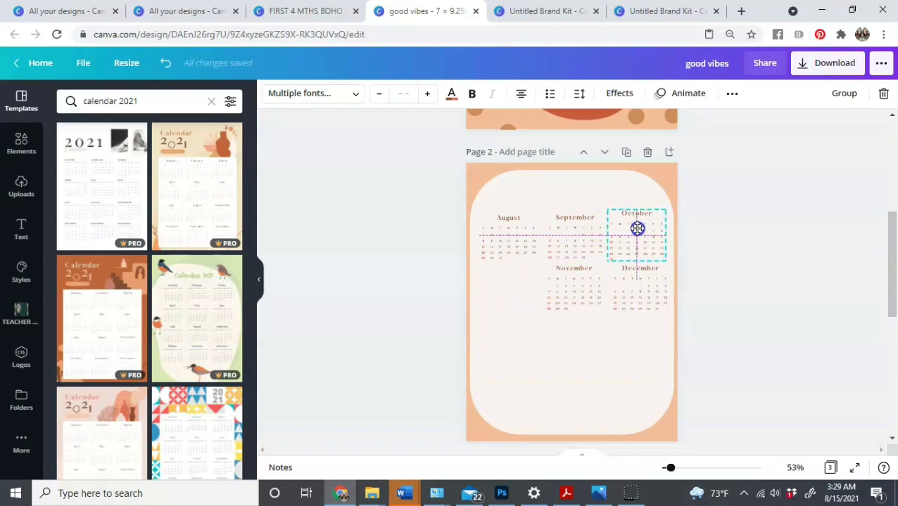
# Enlarge the August and September calendars to about 4.3 × 1.6 in, and shift November and December to sit beneath them
pyautogui.click(719, 227)
pyautogui.moveTo(483, 204); pyautogui.dragTo(601, 262)
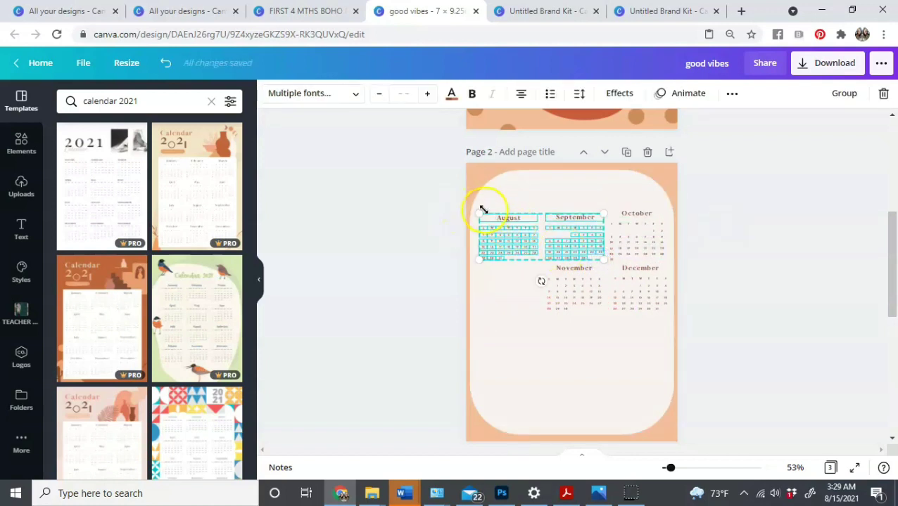
pyautogui.moveTo(484, 210); pyautogui.dragTo(478, 208)
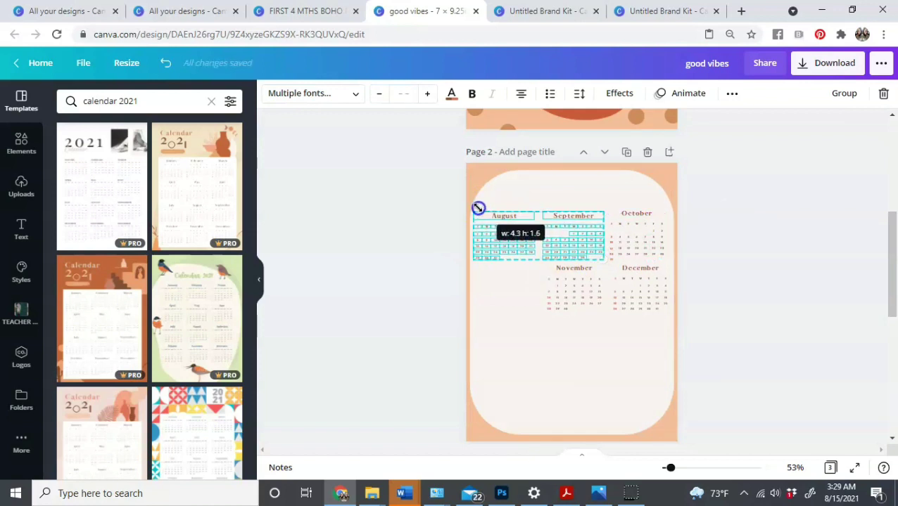
pyautogui.click(740, 227)
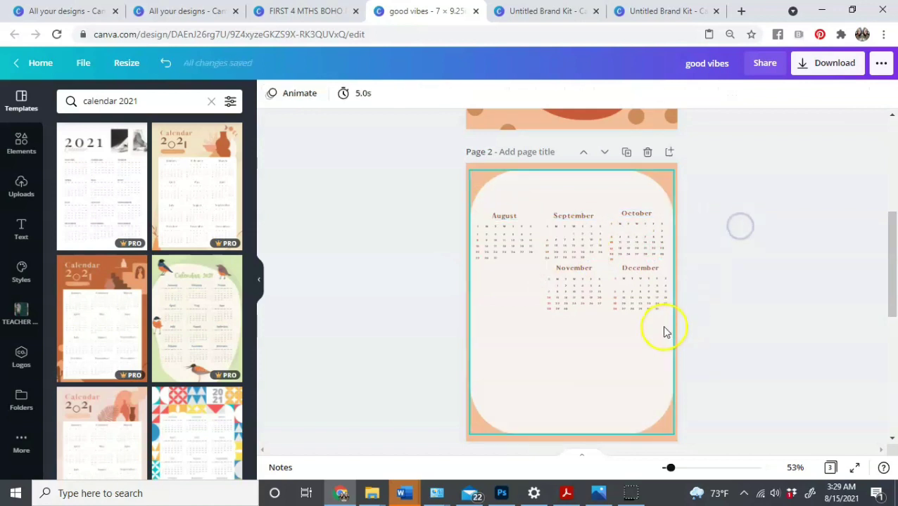
pyautogui.moveTo(663, 325); pyautogui.dragTo(506, 284)
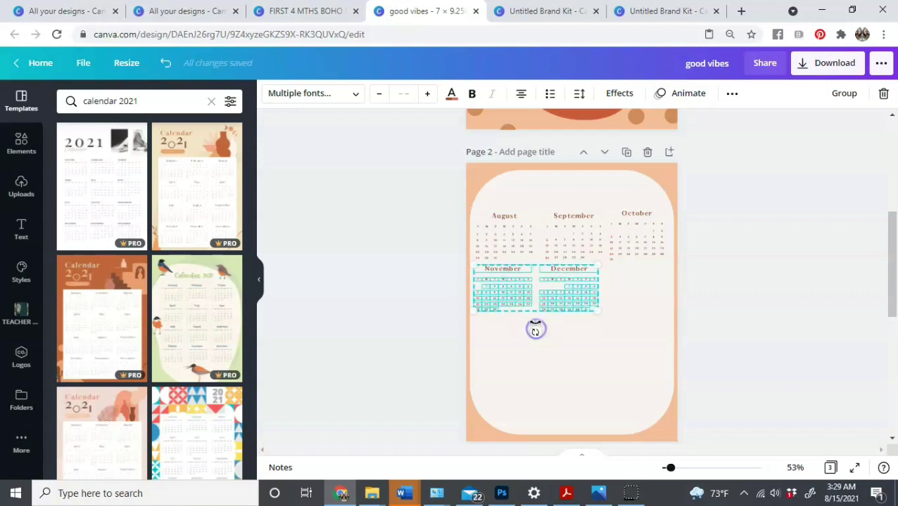
# Set the font of all five month calendars on page 2 to Handmade Wanderlust
pyautogui.moveTo(651, 323); pyautogui.dragTo(478, 210)
pyautogui.click(553, 188)
pyautogui.click(659, 331)
pyautogui.click(307, 99)
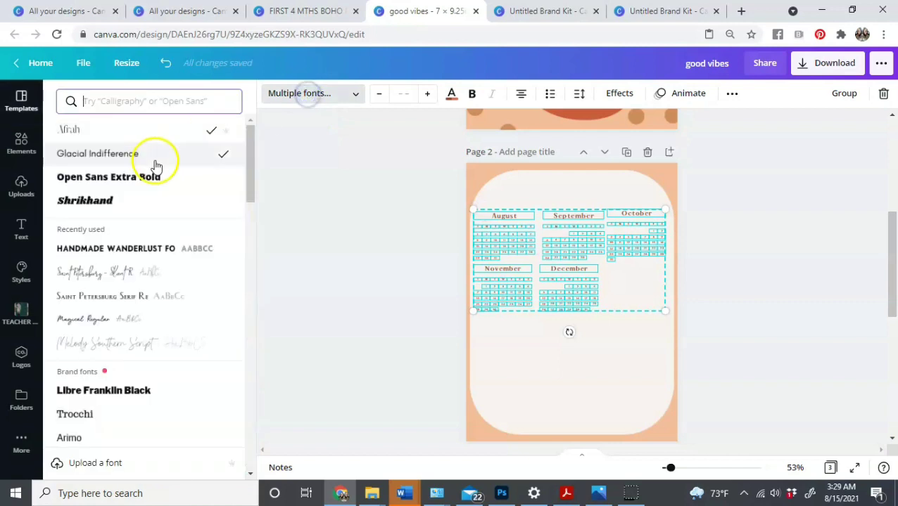
pyautogui.click(131, 242)
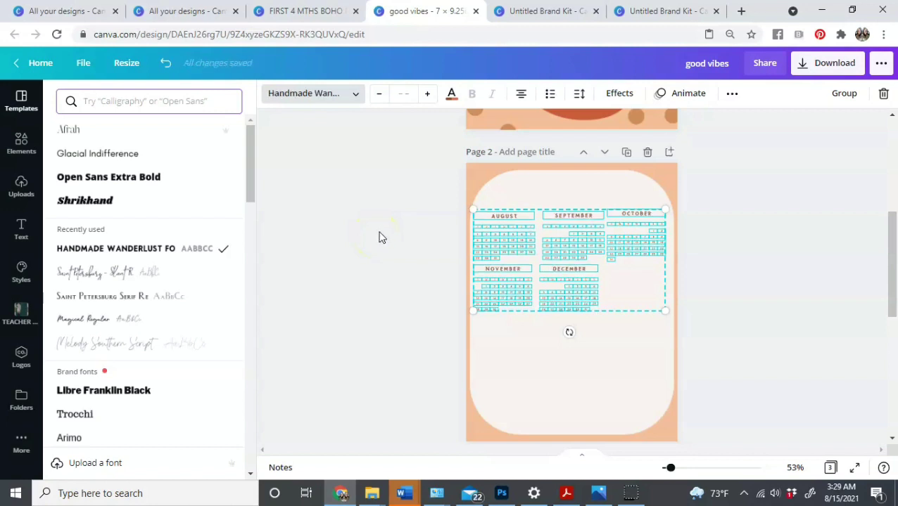
pyautogui.click(732, 357)
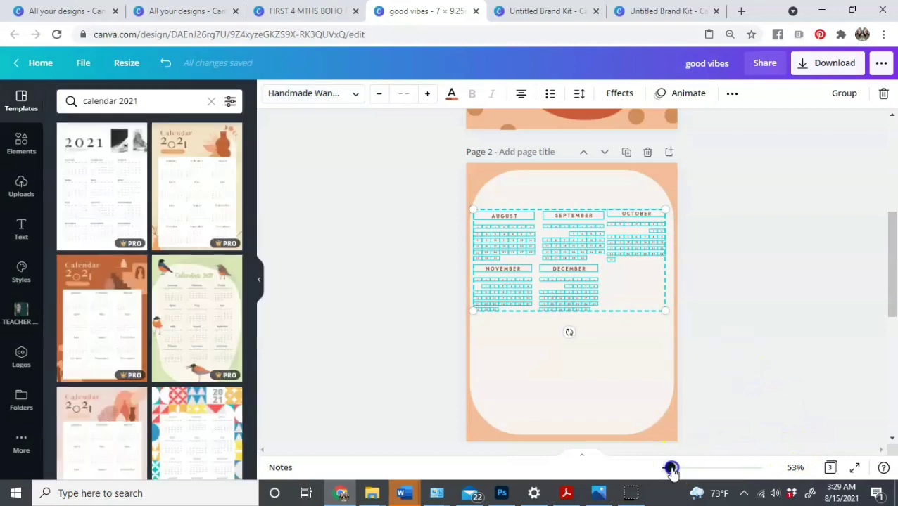
# Group the December calendar and align it beneath September, evening out the spacing between the calendar columns
pyautogui.moveTo(671, 468); pyautogui.dragTo(681, 469)
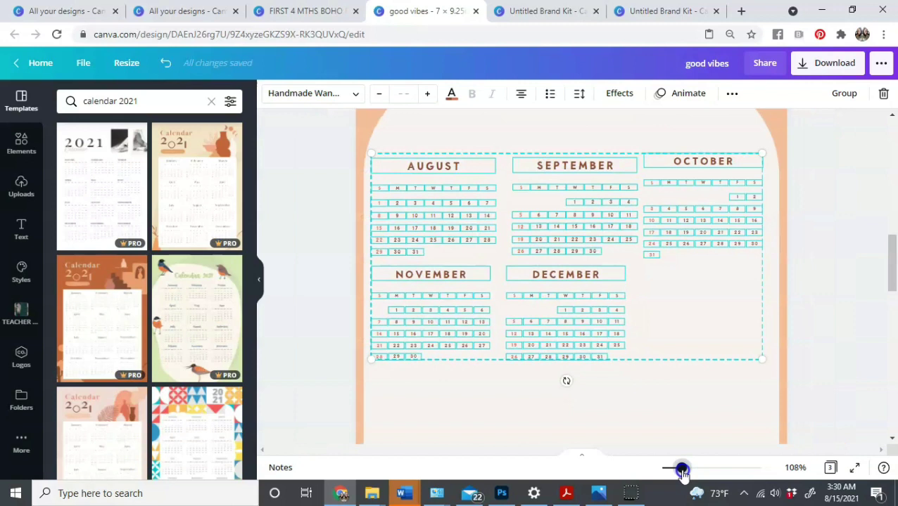
pyautogui.click(816, 383)
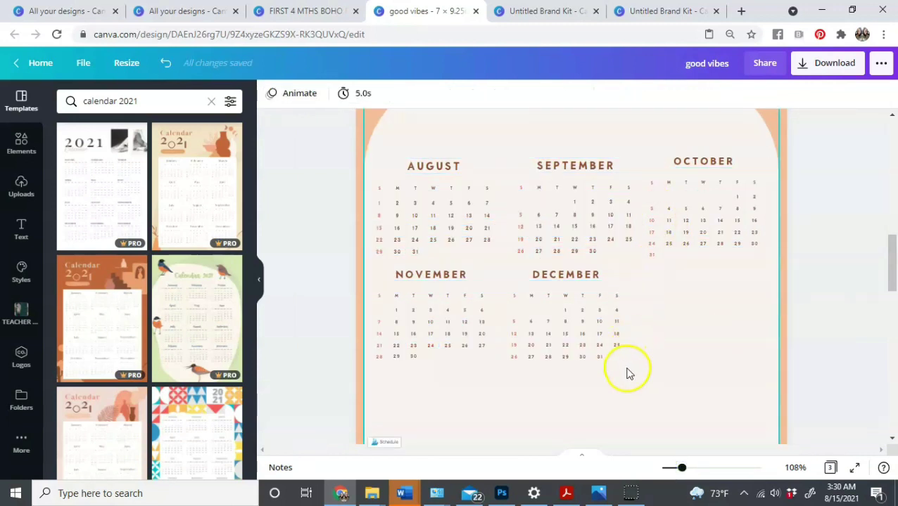
pyautogui.moveTo(626, 367); pyautogui.dragTo(648, 319)
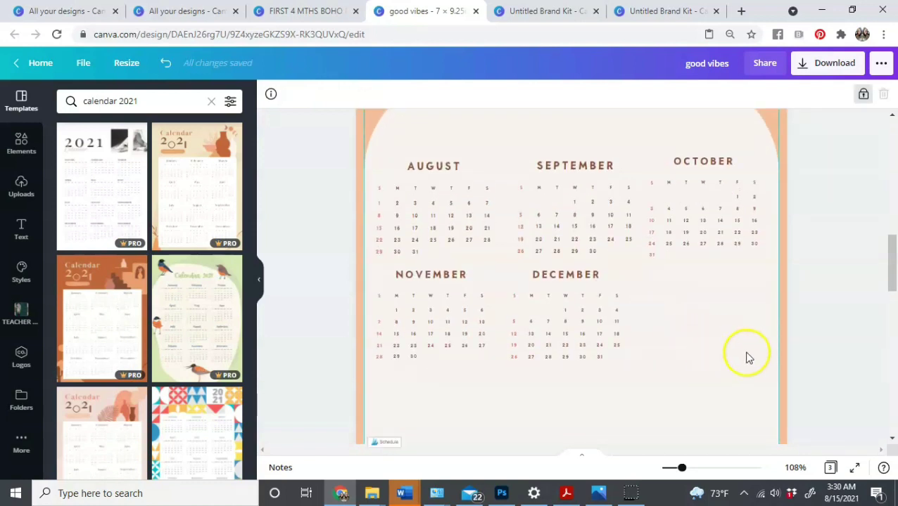
pyautogui.moveTo(747, 358); pyautogui.dragTo(536, 283)
pyautogui.click(690, 293)
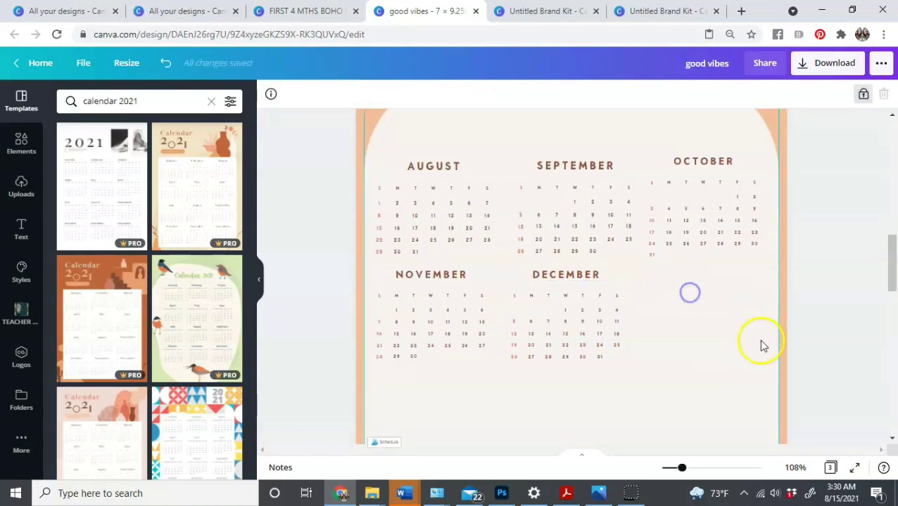
# Search the templates for "calendar 2022" and browse the designs for a full-year calendar
pyautogui.click(145, 102)
pyautogui.press('BackSpace')
pyautogui.write('2')
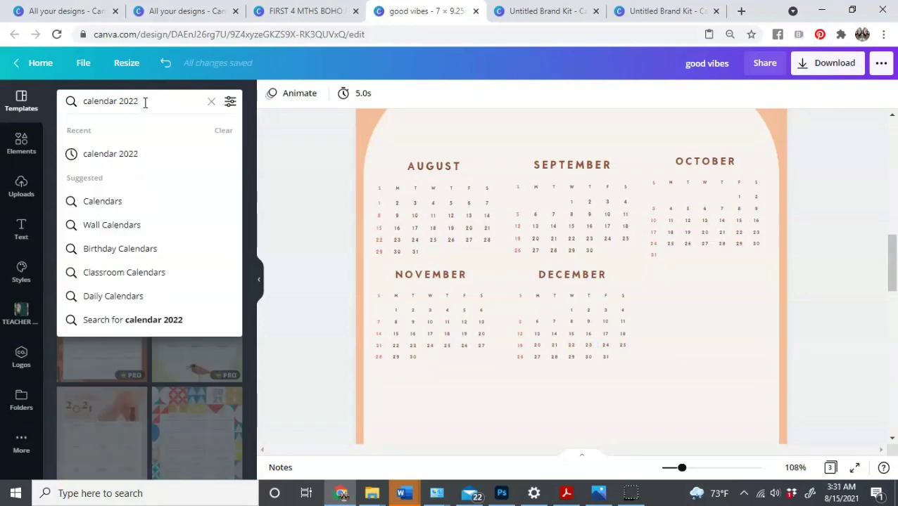
pyautogui.press('Return')
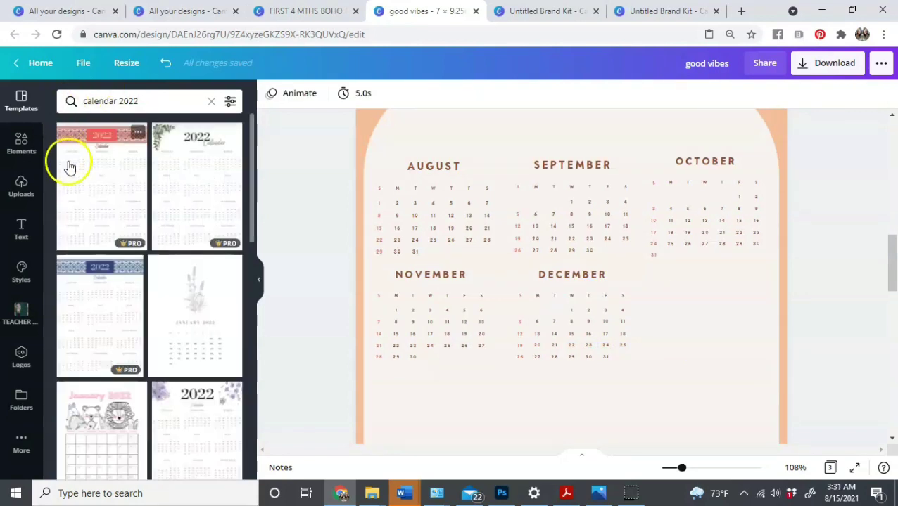
pyautogui.scroll(-8, 195, 174)
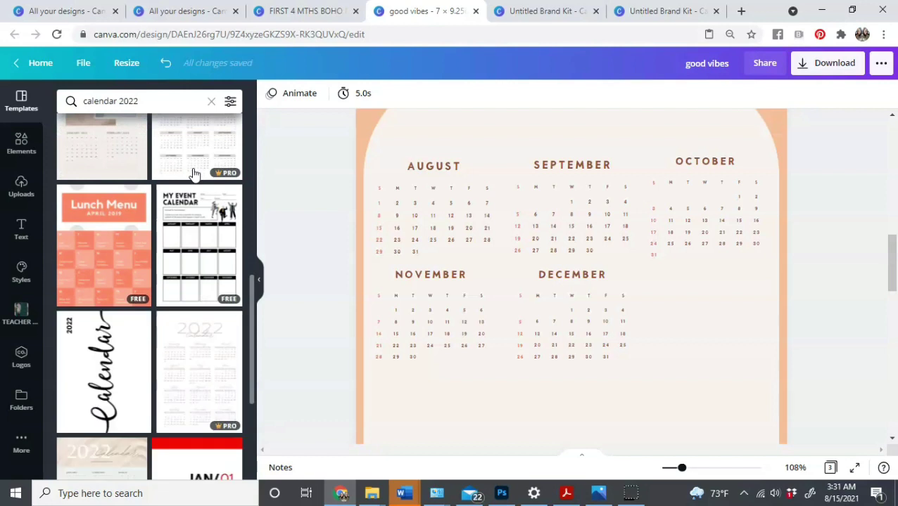
pyautogui.scroll(-4, 195, 174)
pyautogui.scroll(10, 194, 173)
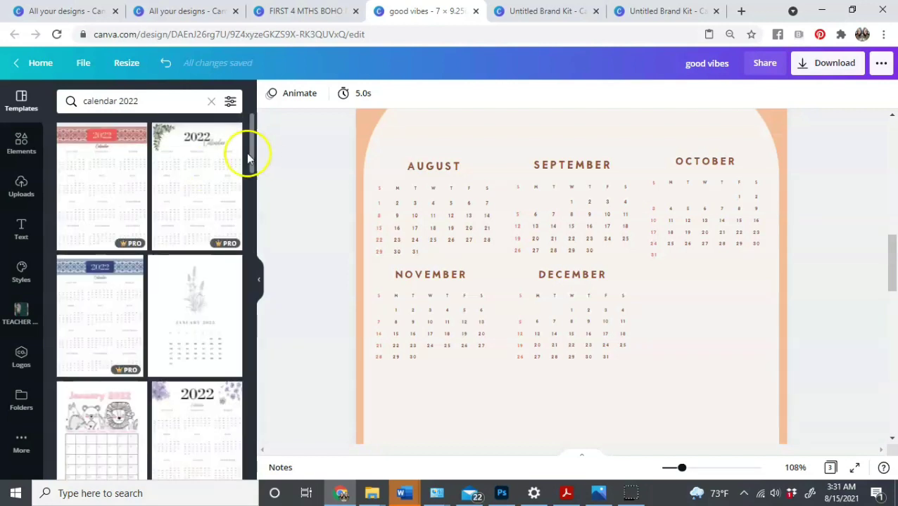
pyautogui.click(195, 176)
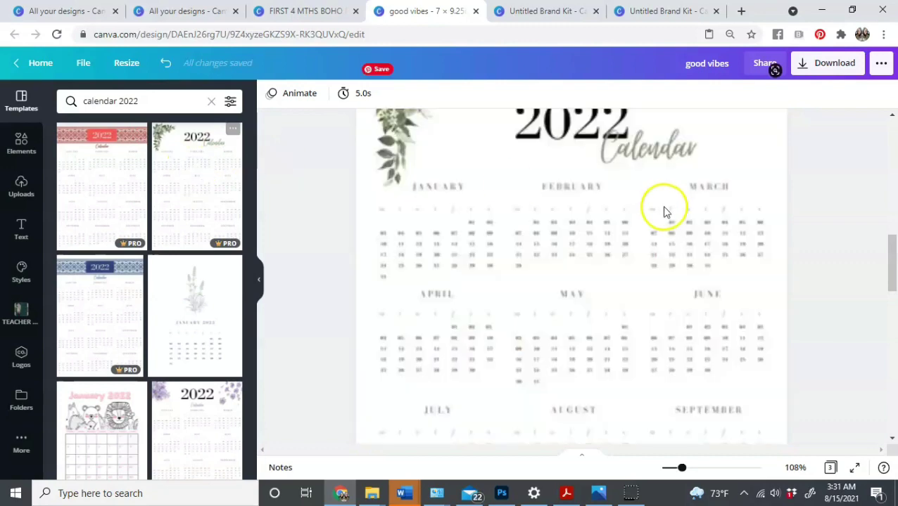
pyautogui.scroll(6, 609, 222)
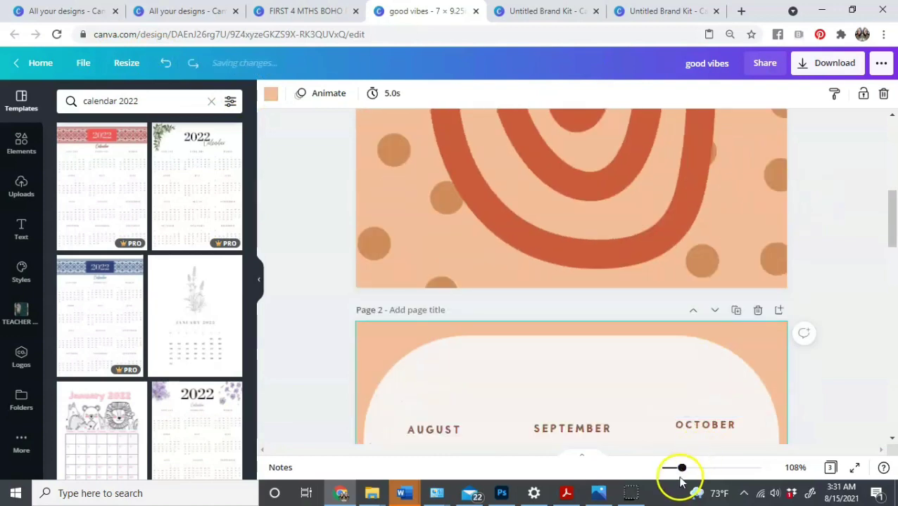
pyautogui.moveTo(679, 469); pyautogui.dragTo(673, 469)
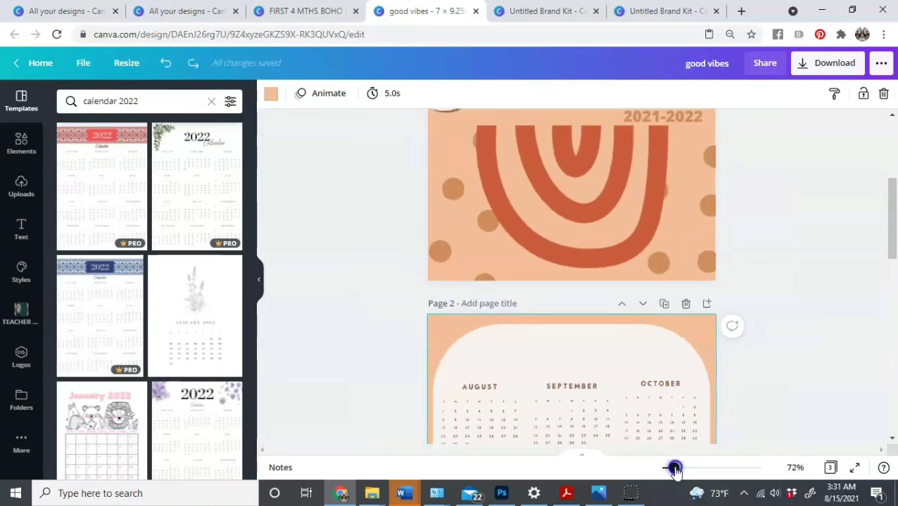
# Replace the contents of page 3 with the 2022 calendar template decorated with greenery
pyautogui.scroll(-3, 772, 416)
pyautogui.click(574, 229)
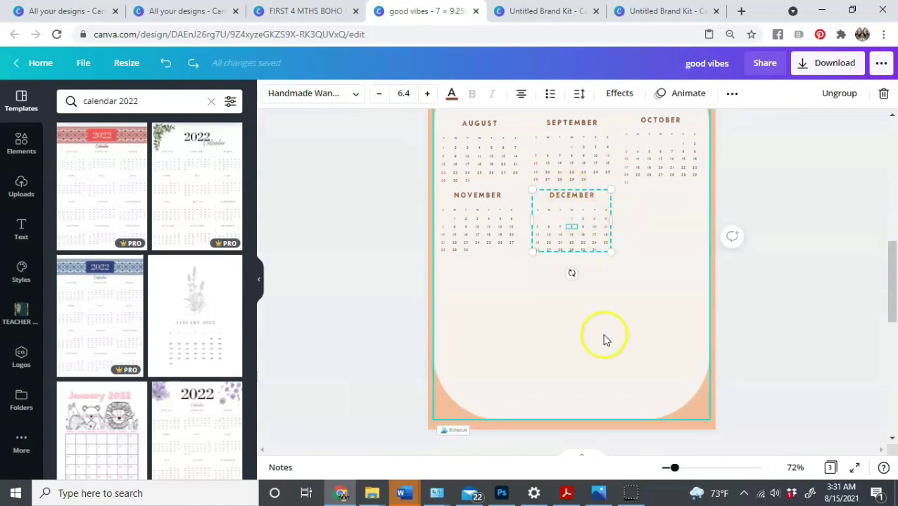
pyautogui.scroll(-6, 608, 310)
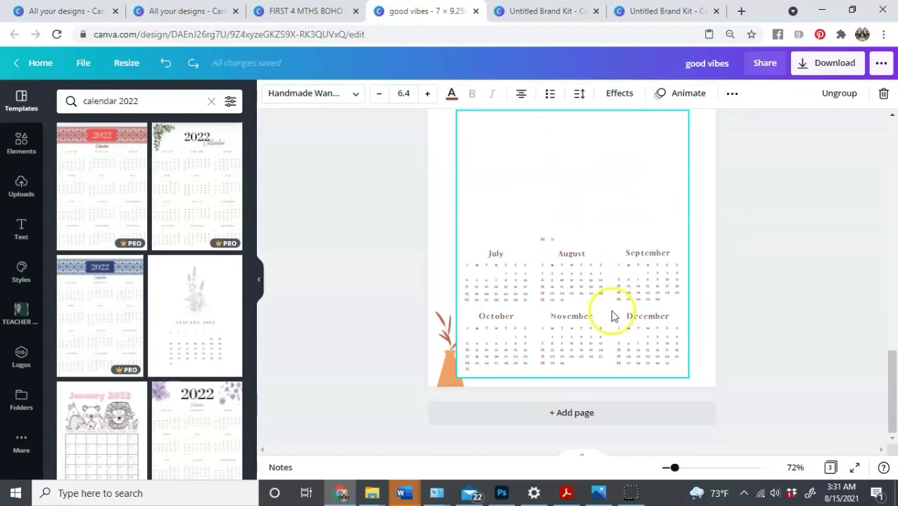
pyautogui.scroll(-10, 146, 195)
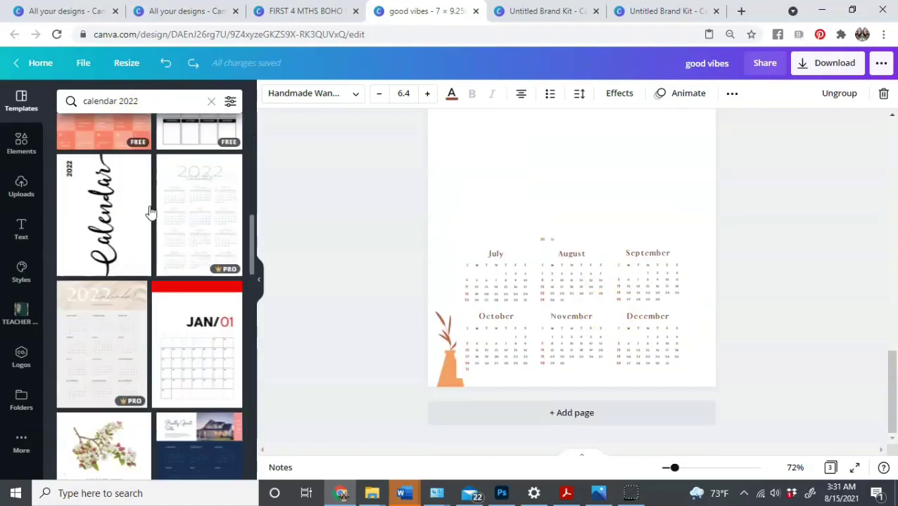
pyautogui.scroll(-3, 148, 208)
pyautogui.scroll(-2, 149, 212)
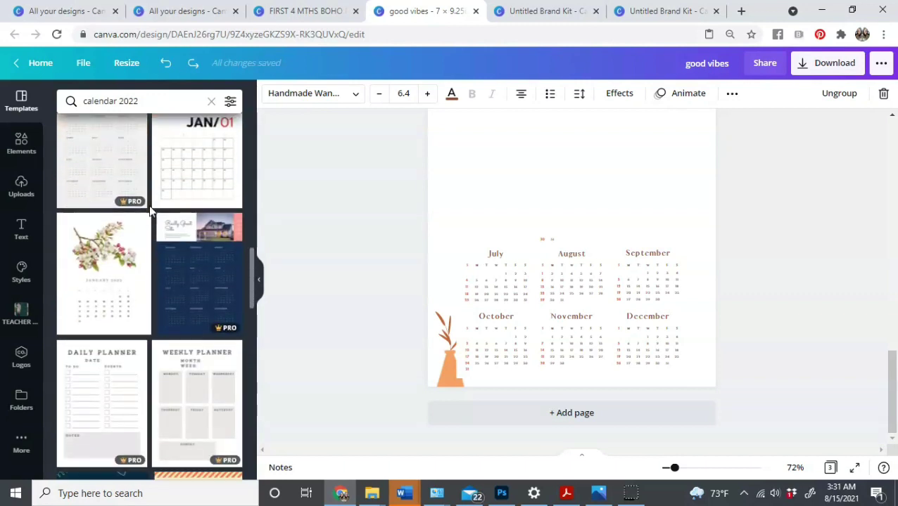
pyautogui.scroll(15, 148, 207)
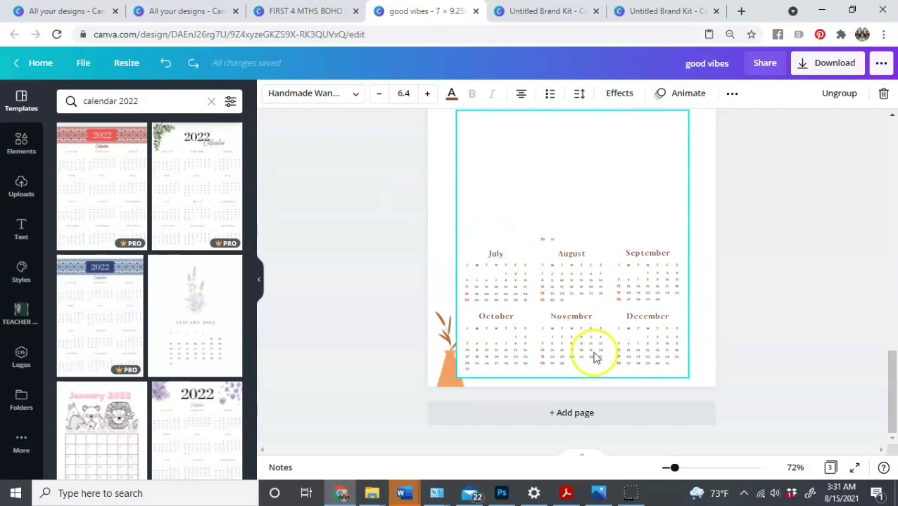
pyautogui.click(442, 152)
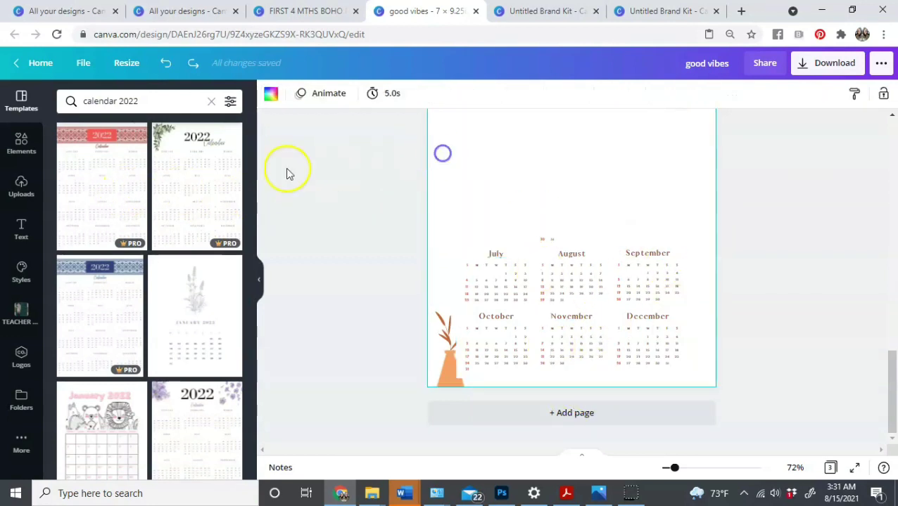
pyautogui.click(221, 163)
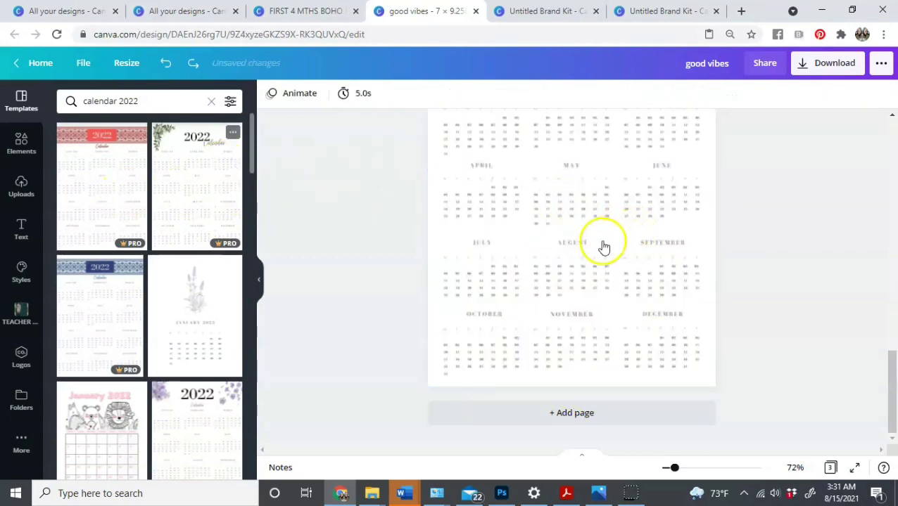
# Delete the greenery graphic overlapping the January calendar on page 3
pyautogui.scroll(8, 604, 246)
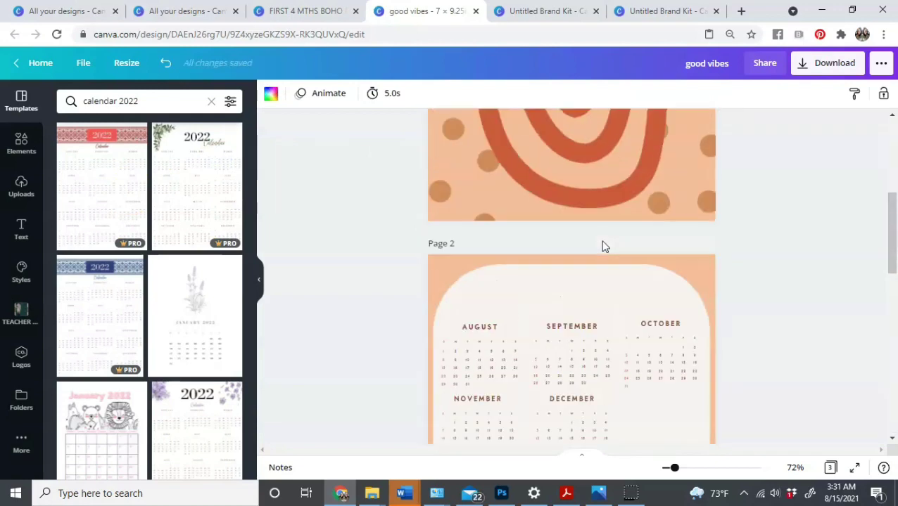
pyautogui.scroll(-8, 604, 246)
pyautogui.click(483, 206)
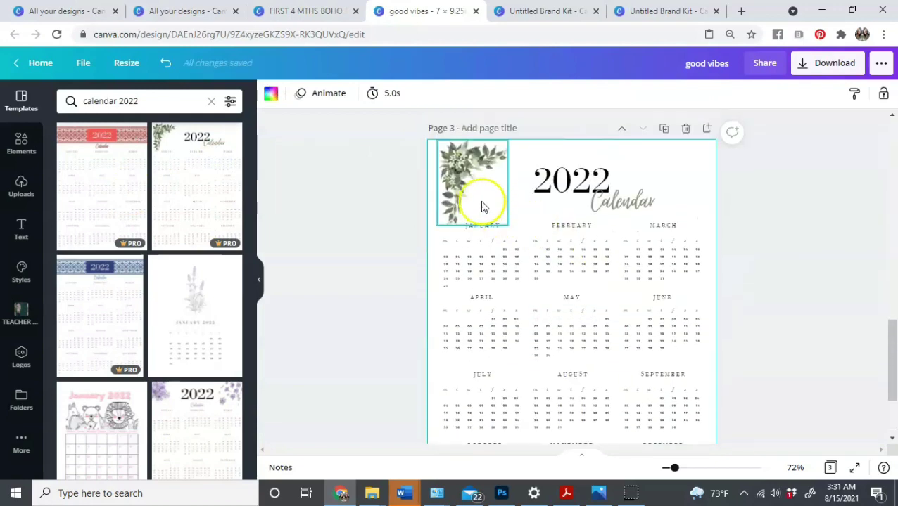
pyautogui.moveTo(522, 285); pyautogui.dragTo(467, 225)
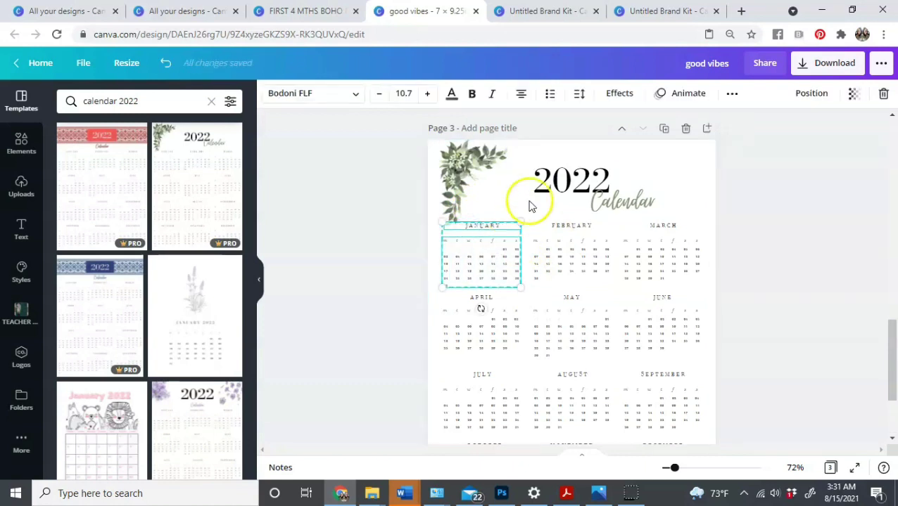
pyautogui.click(456, 194)
pyautogui.press('Delete')
# Copy the January calendar from page 3 onto page 2 and place it beside December, below October
pyautogui.moveTo(523, 291); pyautogui.dragTo(441, 225)
pyautogui.scroll(-7, 627, 232)
pyautogui.click(638, 225)
pyautogui.hotkey('ctrl', 'v')
pyautogui.moveTo(641, 240); pyautogui.dragTo(681, 239)
# Set the January heading in Handmade Wanderlust and change the calendar's text color to the document's brown across all pages
pyautogui.click(327, 96)
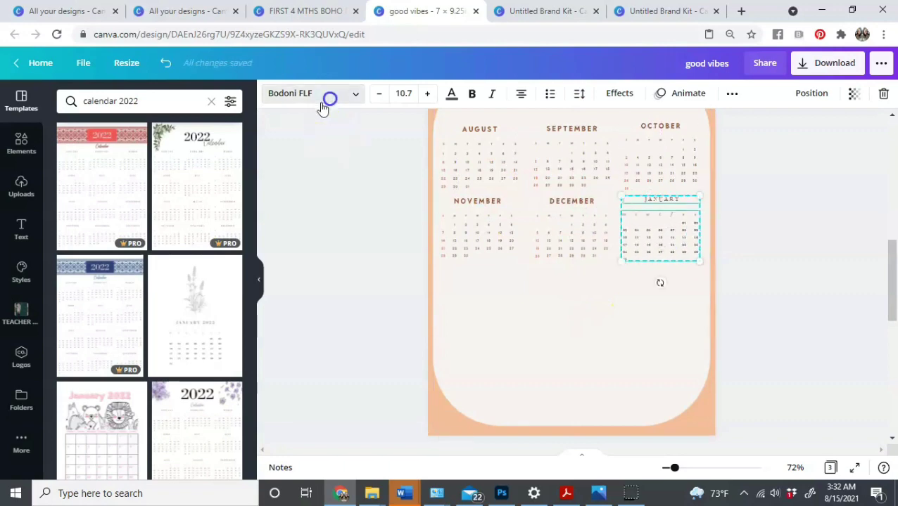
pyautogui.click(698, 264)
pyautogui.click(669, 236)
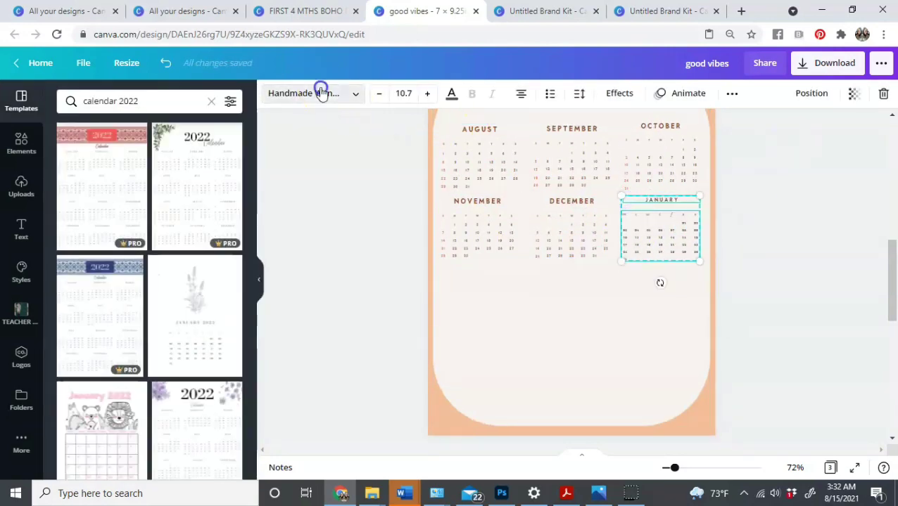
pyautogui.click(320, 92)
pyautogui.click(452, 93)
pyautogui.click(198, 156)
# Ungroup the January calendar and set its weekday letters and dates in Handmade Wanderlust
pyautogui.moveTo(674, 468); pyautogui.dragTo(683, 469)
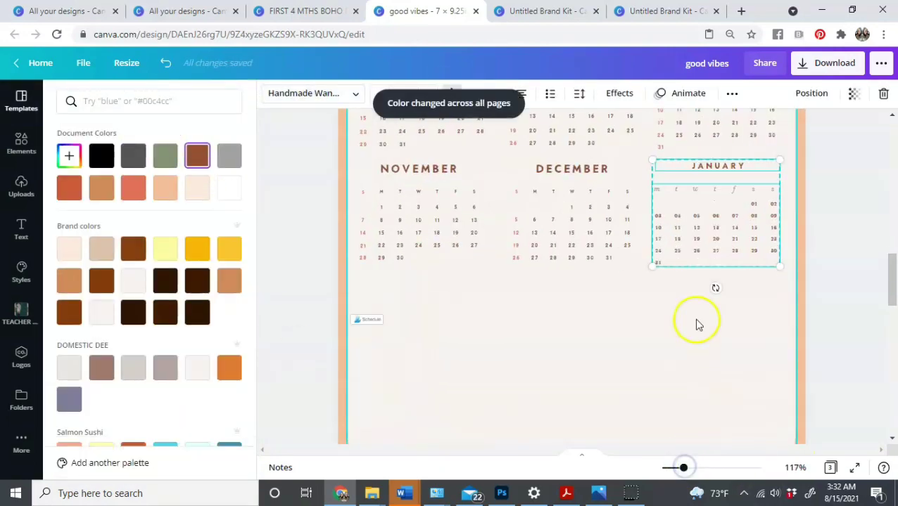
pyautogui.click(732, 232)
pyautogui.click(844, 93)
pyautogui.click(741, 301)
pyautogui.click(681, 224)
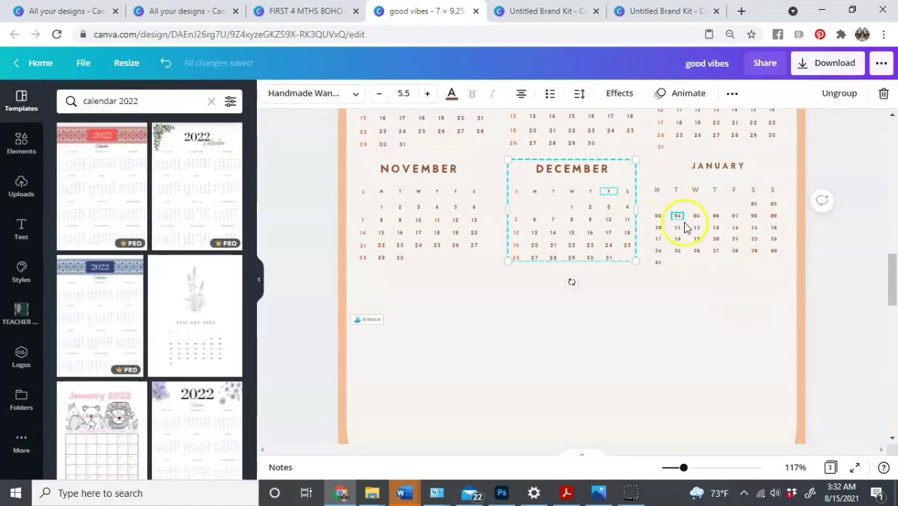
pyautogui.moveTo(767, 270); pyautogui.dragTo(646, 197)
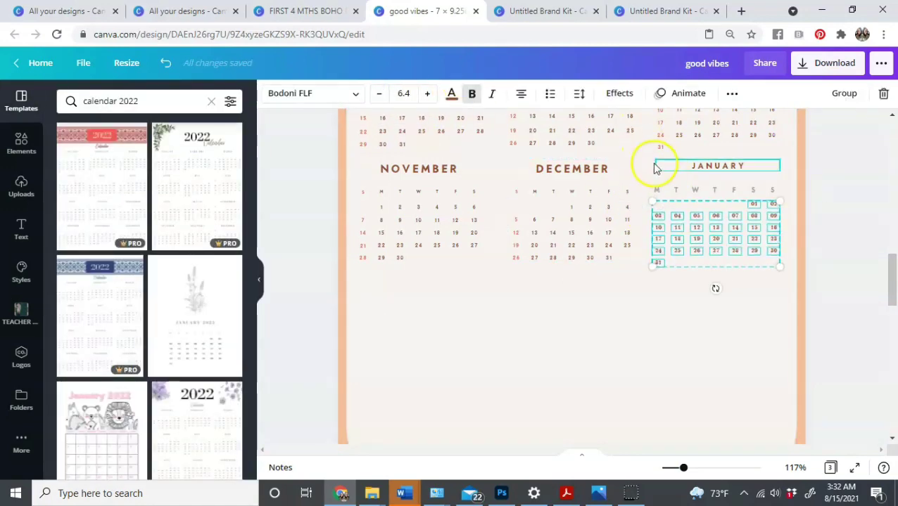
pyautogui.click(320, 93)
pyautogui.click(197, 153)
# Set the font size of January's weekday letters to 5.5
pyautogui.click(773, 189)
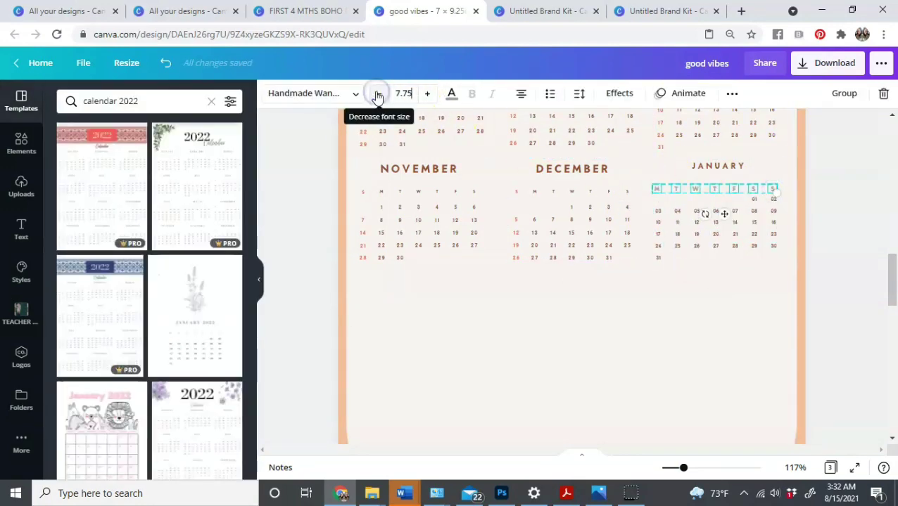
pyautogui.write('5')
pyautogui.press('Return')
# Set the January heading's font size to 14.3 and move the heading closer to the weekday row
pyautogui.click(572, 169)
pyautogui.click(717, 166)
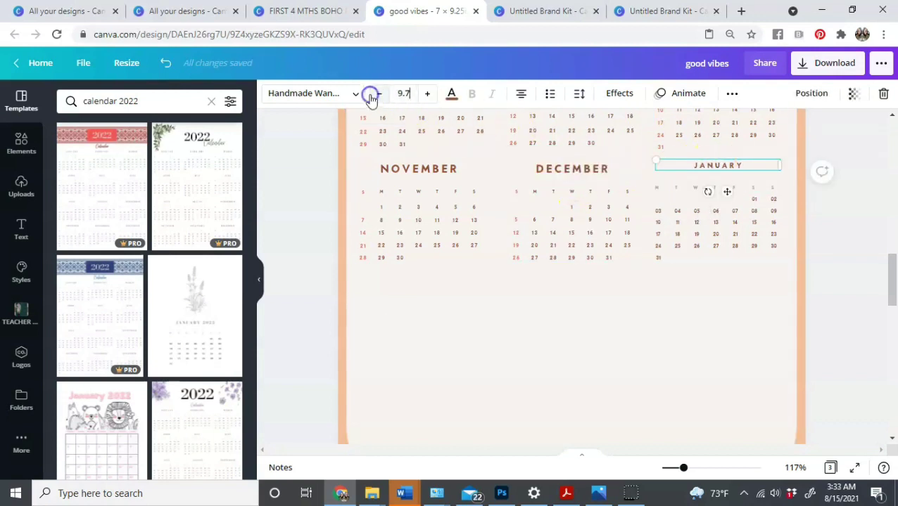
pyautogui.write('14.3')
pyautogui.press('Return')
pyautogui.click(571, 250)
pyautogui.click(693, 173)
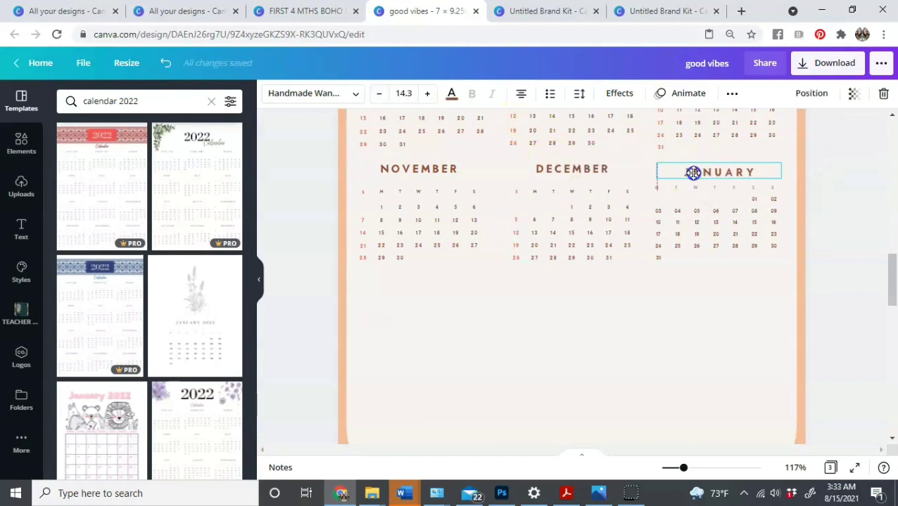
# Shift the whole January calendar down slightly and line up its heading with the December heading
pyautogui.click(695, 188)
pyautogui.click(713, 225)
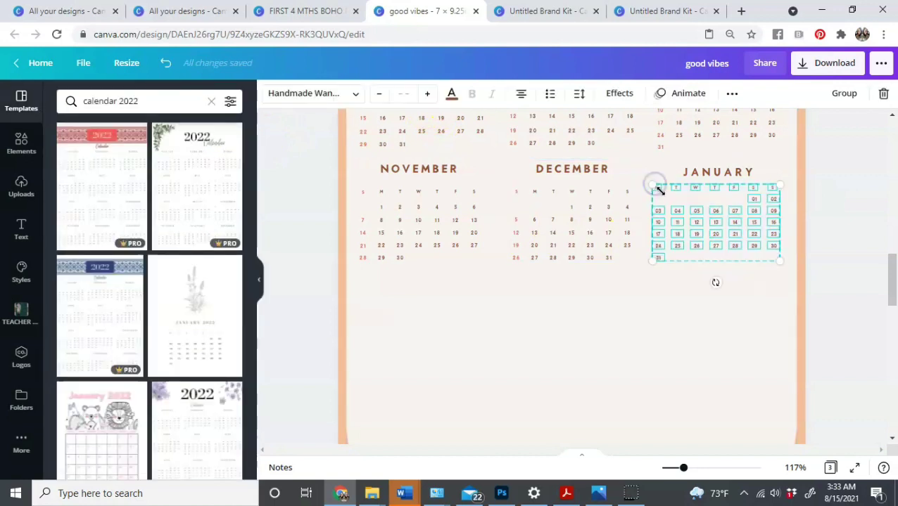
pyautogui.moveTo(778, 272); pyautogui.dragTo(669, 186)
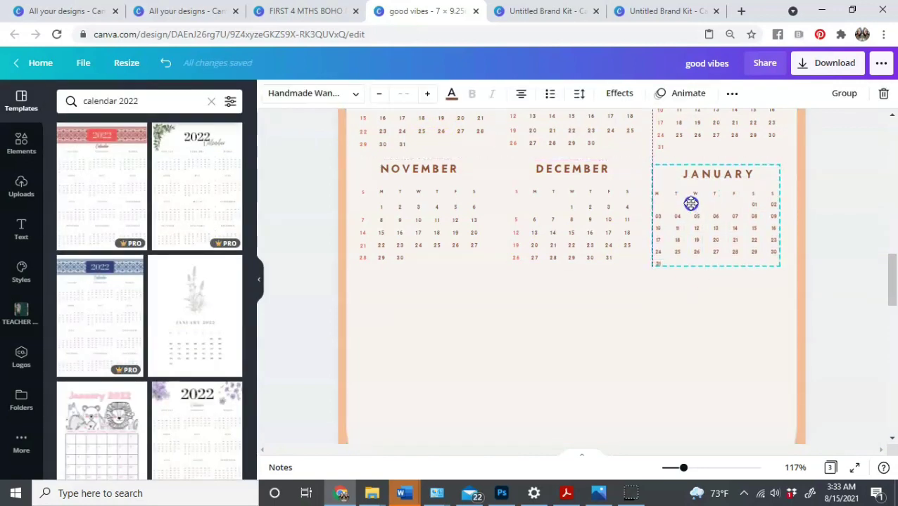
pyautogui.click(741, 174)
pyautogui.moveTo(742, 174); pyautogui.dragTo(739, 170)
# Line up January's weekday row with December's and position the January date grid just below it
pyautogui.click(681, 190)
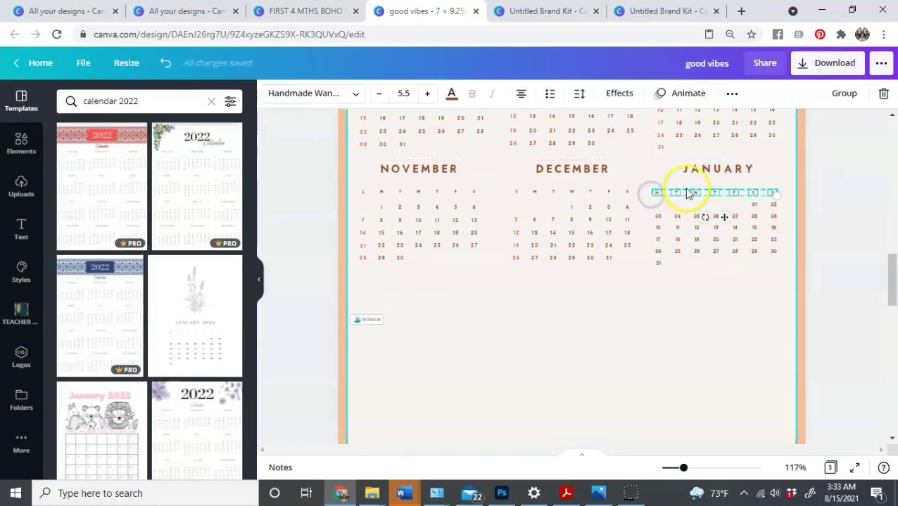
pyautogui.click(773, 168)
pyautogui.click(785, 200)
pyautogui.moveTo(697, 193); pyautogui.dragTo(695, 191)
pyautogui.moveTo(773, 275); pyautogui.dragTo(682, 228)
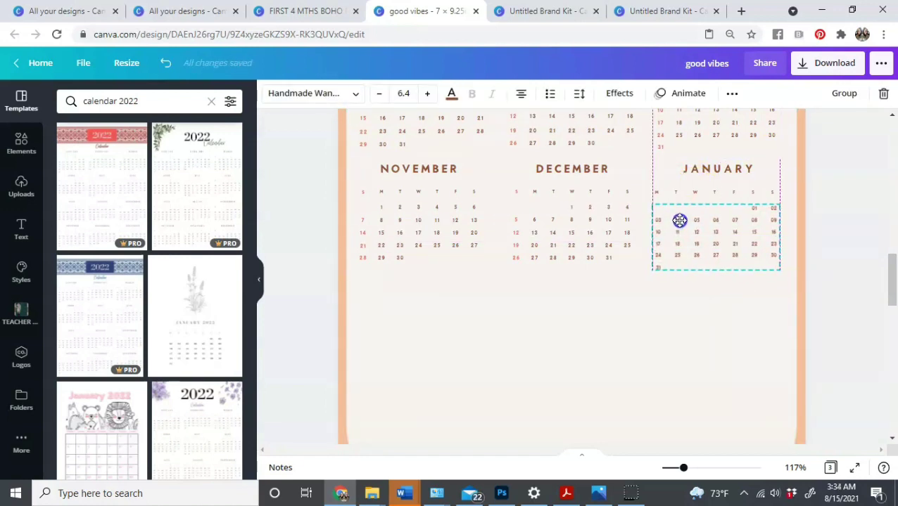
pyautogui.click(670, 310)
pyautogui.click(653, 205)
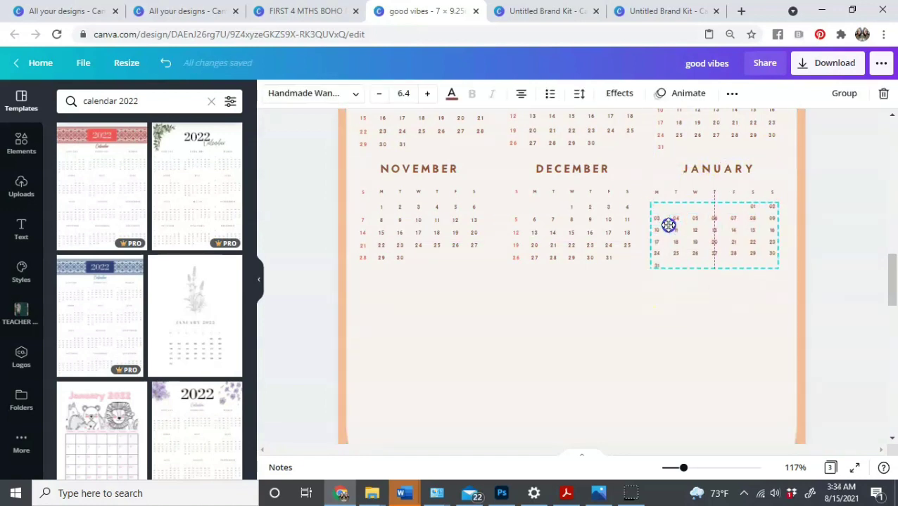
pyautogui.click(821, 261)
# Copy the February and March calendars from page 3 and place them on page 2 below November and December
pyautogui.scroll(-5, 816, 261)
pyautogui.click(561, 132)
pyautogui.hotkey('ctrl', 'c')
pyautogui.scroll(-5, 487, 311)
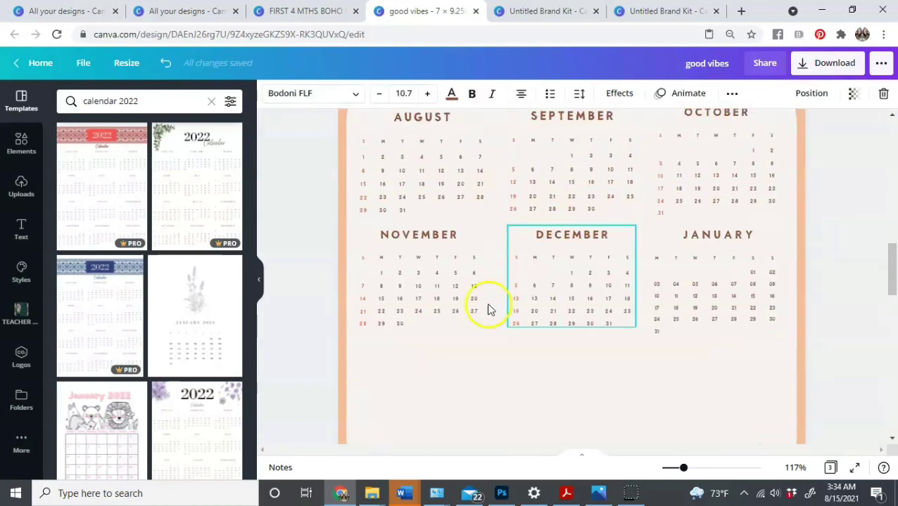
pyautogui.hotkey('ctrl', 'v')
pyautogui.moveTo(561, 201); pyautogui.dragTo(445, 390)
# Copy the April calendar from page 3 and place it on page 2 beside March, below January
pyautogui.scroll(-5, 814, 285)
pyautogui.click(814, 285)
pyautogui.scroll(-5, 814, 285)
pyautogui.click(373, 314)
pyautogui.hotkey('ctrl', 'c')
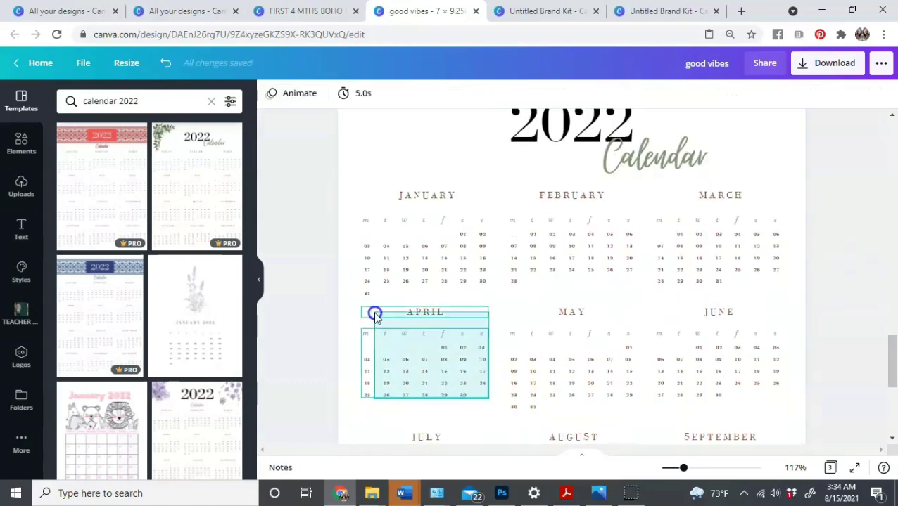
pyautogui.scroll(-5, 669, 310)
pyautogui.hotkey('ctrl', 'v')
pyautogui.moveTo(669, 311); pyautogui.dragTo(737, 340)
# Copy the May and June calendars from page 3 and place them on page 2 below February and March
pyautogui.scroll(5, 474, 315)
pyautogui.click(475, 315)
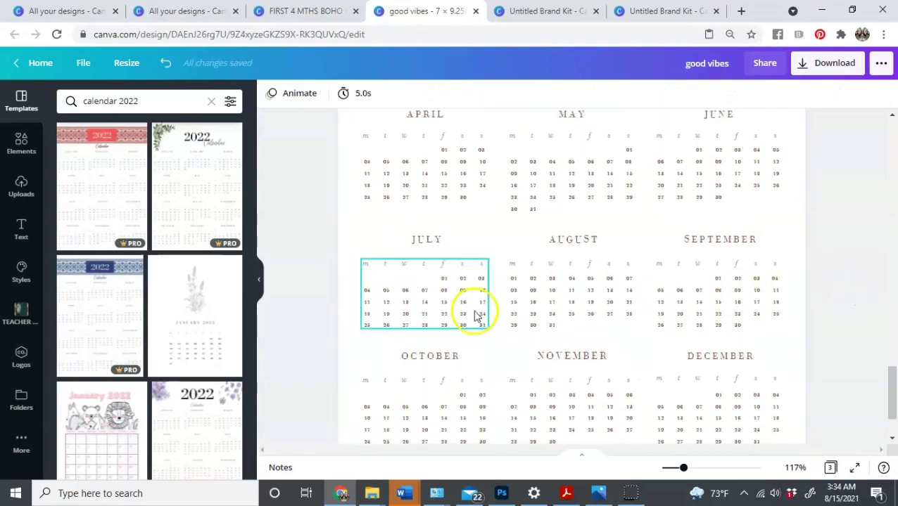
pyautogui.click(557, 120)
pyautogui.hotkey('ctrl', 'c')
pyautogui.scroll(-5, 427, 208)
pyautogui.hotkey('ctrl', 'v')
pyautogui.hotkey('ctrl', 'z')
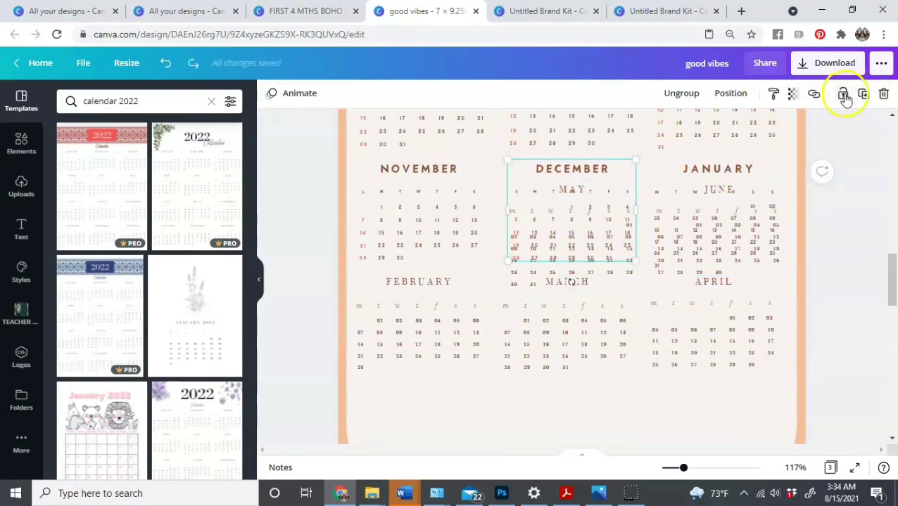
pyautogui.hotkey('ctrl', 'v')
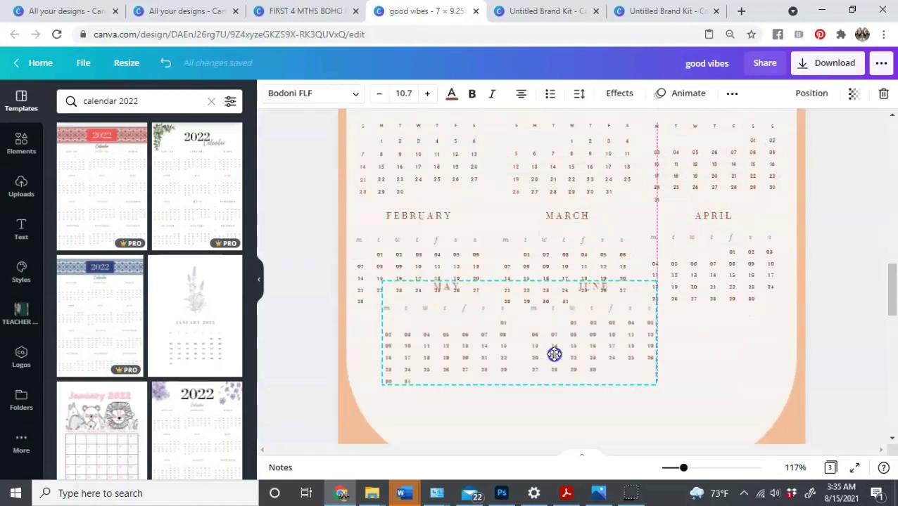
pyautogui.scroll(5, 612, 360)
pyautogui.click(611, 361)
# Copy the July calendar from page 3 and place it on page 2 beside June, below April
pyautogui.scroll(-3, 351, 230)
pyautogui.moveTo(485, 334); pyautogui.dragTo(350, 230)
pyautogui.scroll(-5, 674, 222)
pyautogui.hotkey('ctrl', 'v')
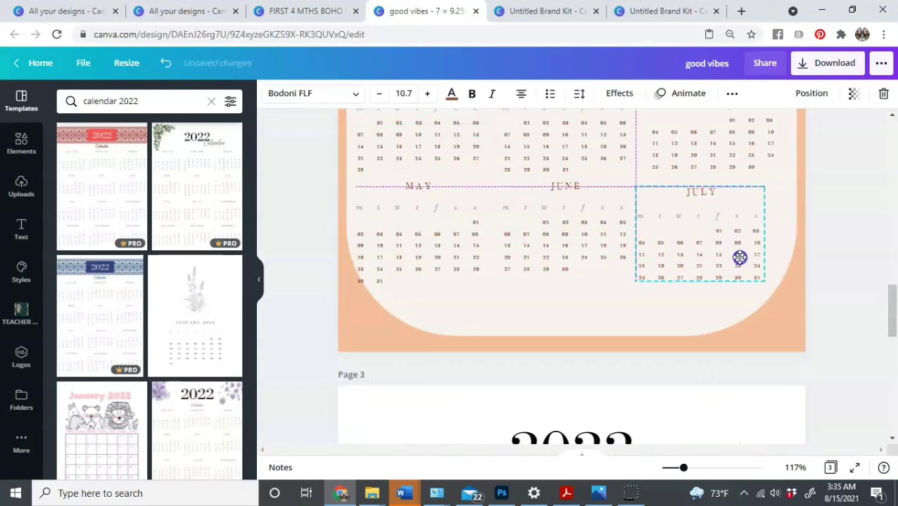
pyautogui.moveTo(741, 256); pyautogui.dragTo(750, 256)
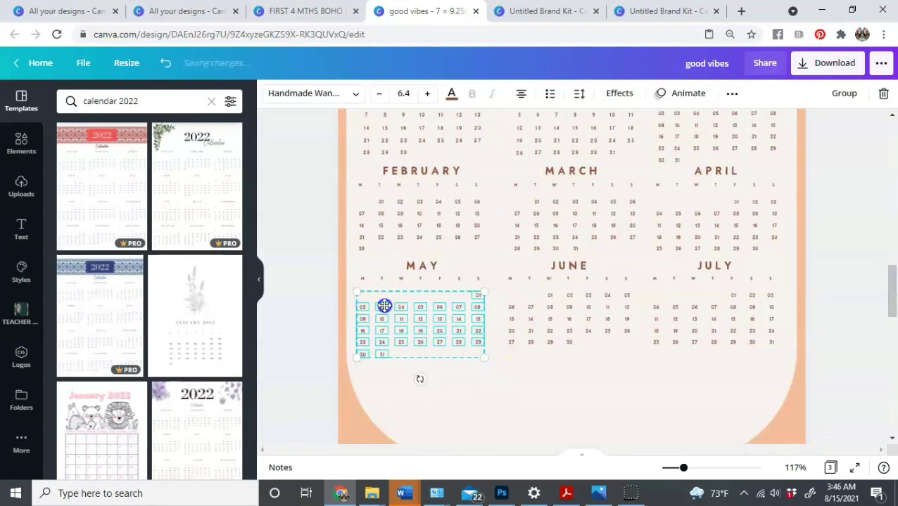
# Nudge the May and July date grids up slightly, closer to their weekday rows
pyautogui.moveTo(384, 306); pyautogui.dragTo(384, 304)
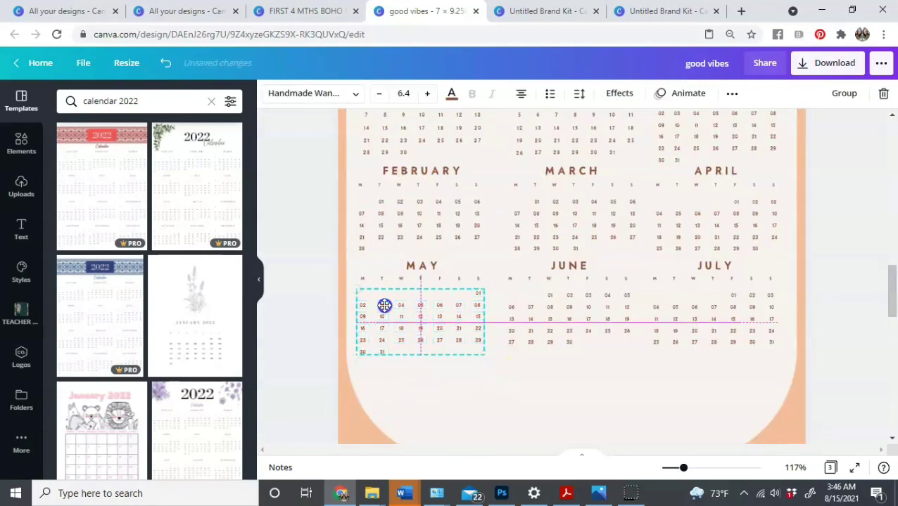
pyautogui.click(477, 389)
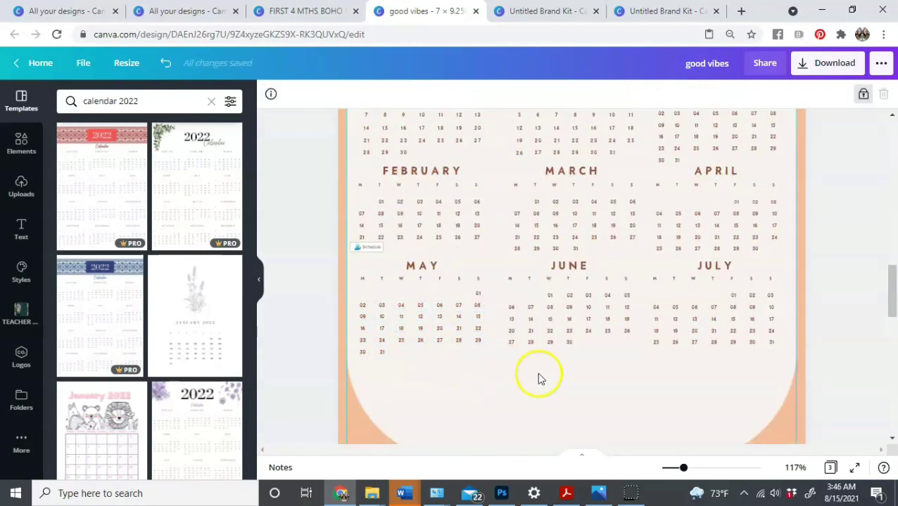
pyautogui.moveTo(779, 365); pyautogui.dragTo(685, 314)
pyautogui.click(822, 280)
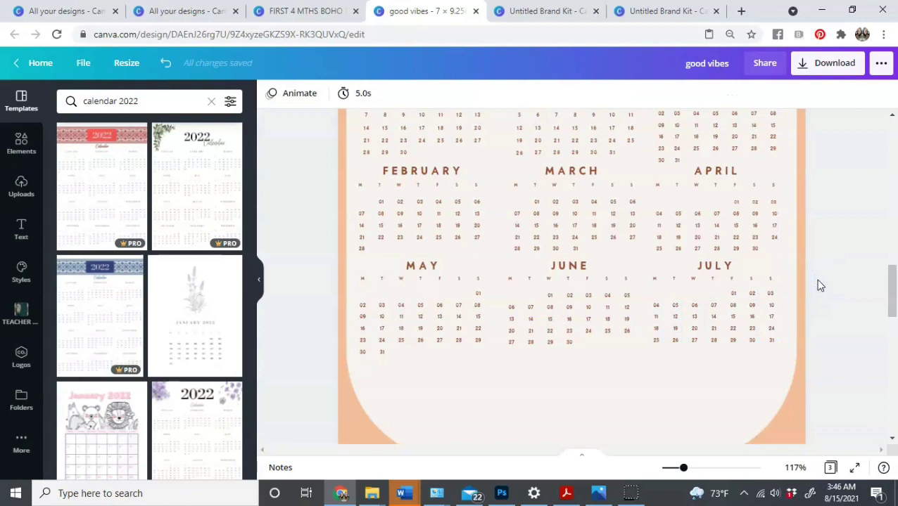
# Group the dates of the July, June and May calendars into a separate group for each month
pyautogui.moveTo(772, 357); pyautogui.dragTo(650, 294)
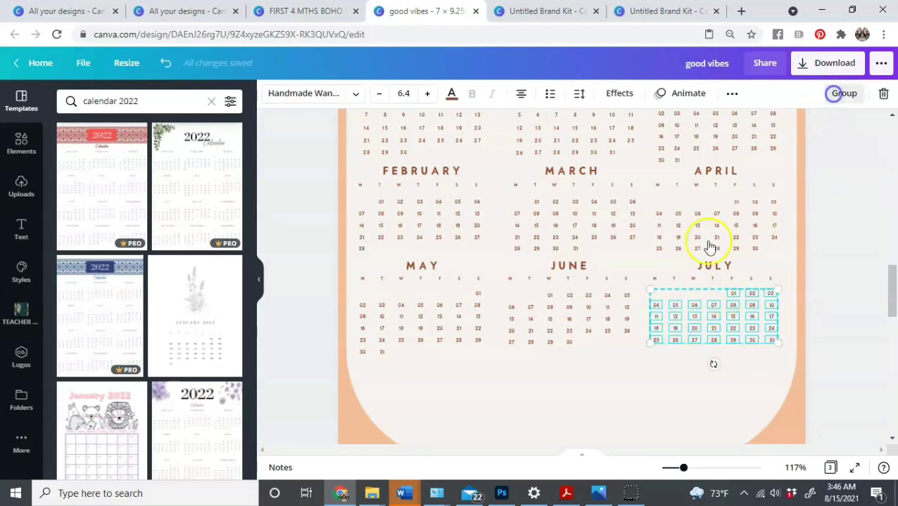
pyautogui.moveTo(632, 357); pyautogui.dragTo(512, 291)
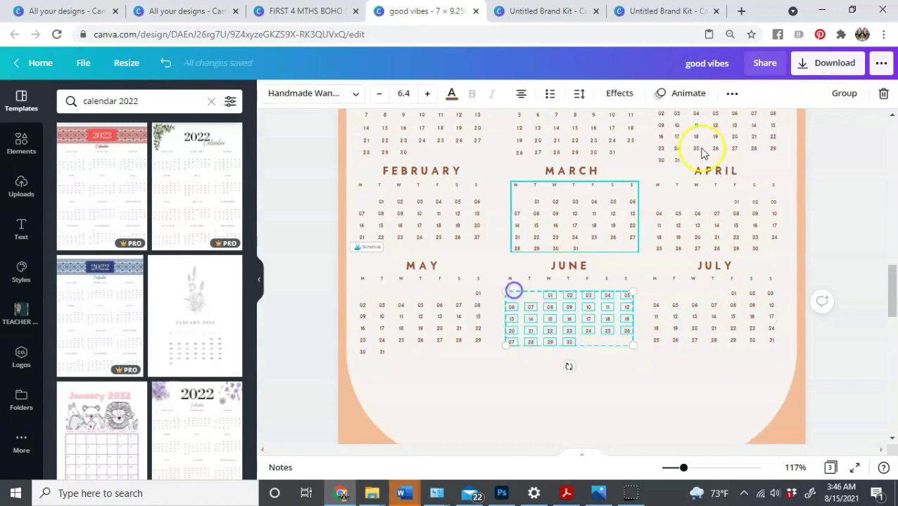
pyautogui.click(842, 92)
pyautogui.moveTo(460, 340); pyautogui.dragTo(356, 295)
pyautogui.click(839, 95)
# Align the May, June and July date groups along their top edges
pyautogui.click(777, 326)
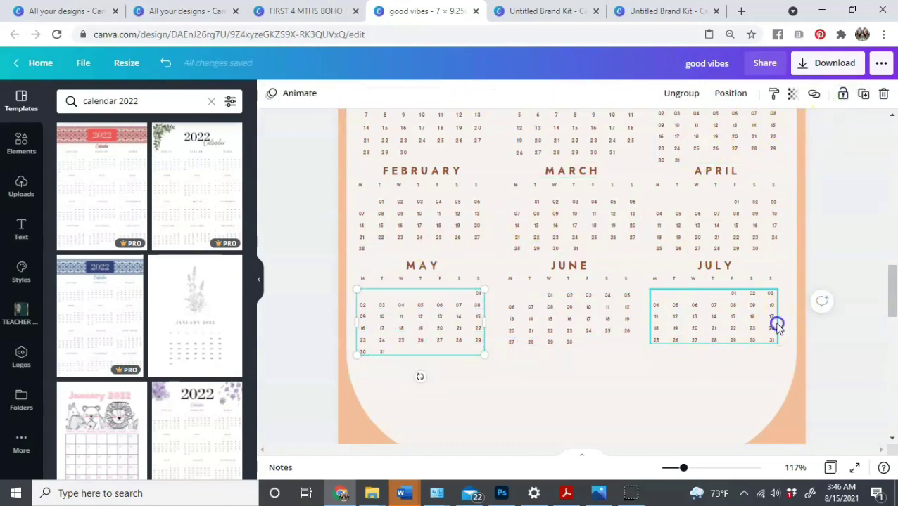
pyautogui.keyDown('shift'); pyautogui.click(437, 312); pyautogui.keyUp('shift')
pyautogui.click(736, 94)
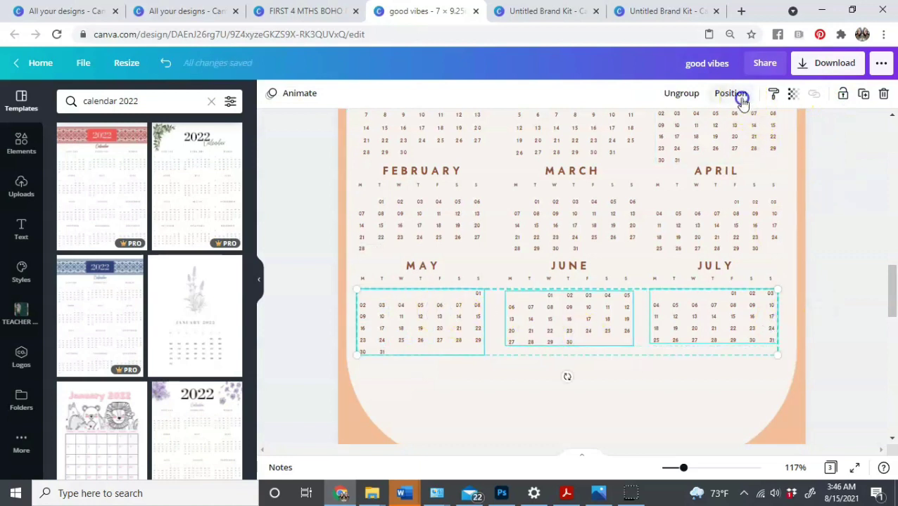
pyautogui.click(845, 180)
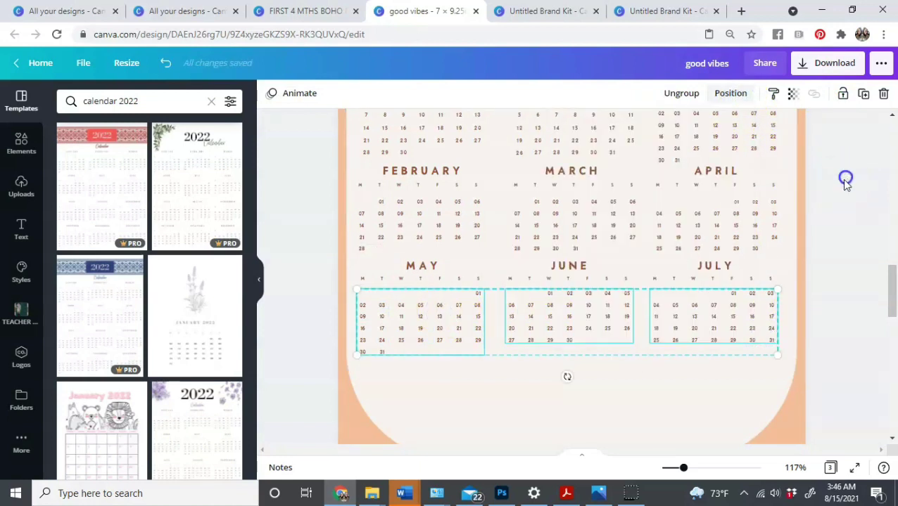
# Check the alignment options for the weekday letters of the May, June and July calendars
pyautogui.click(784, 273)
pyautogui.click(539, 293)
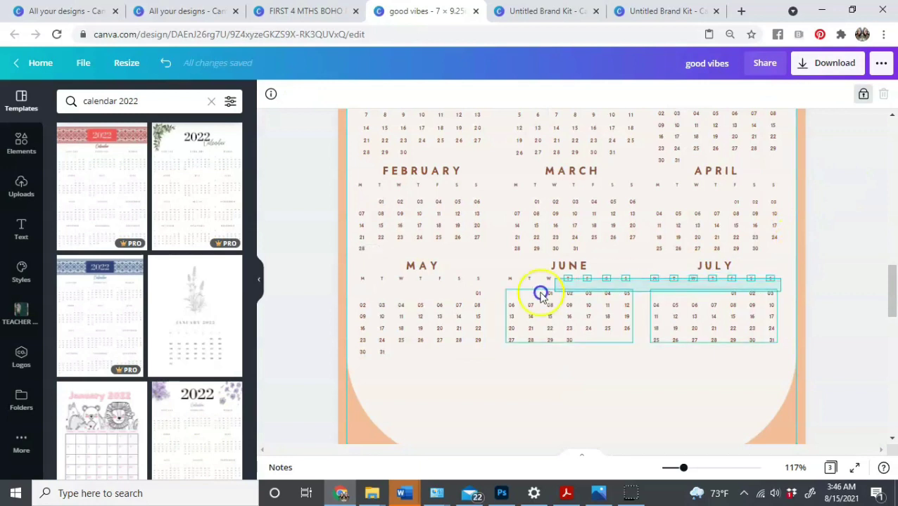
pyautogui.click(418, 290)
pyautogui.click(365, 285)
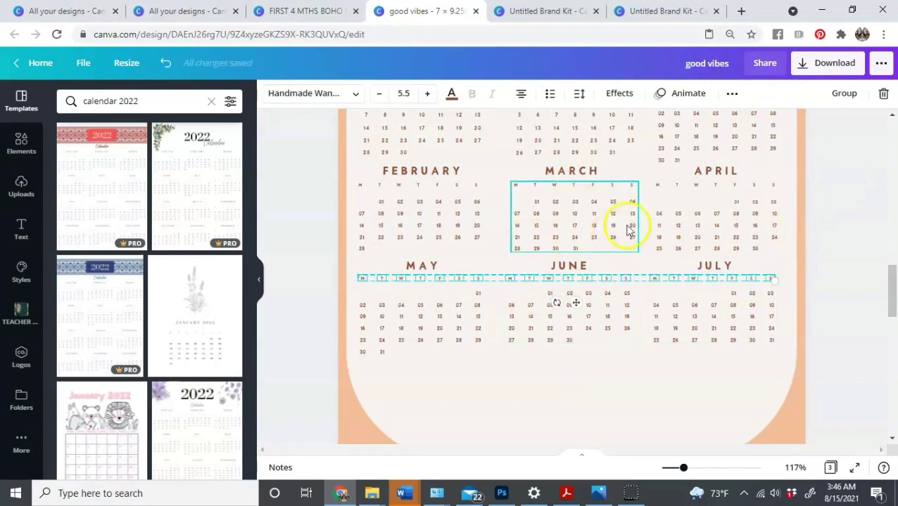
pyautogui.click(729, 97)
pyautogui.click(596, 121)
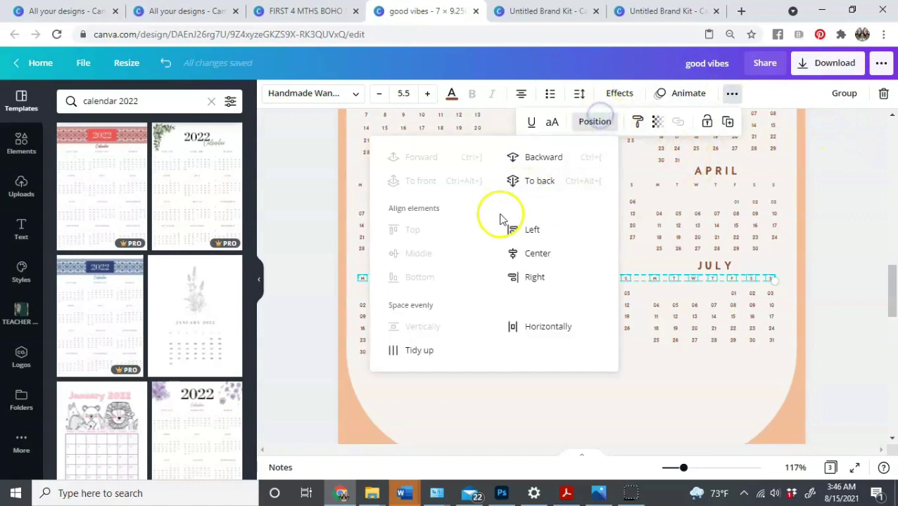
pyautogui.click(815, 184)
pyautogui.click(860, 188)
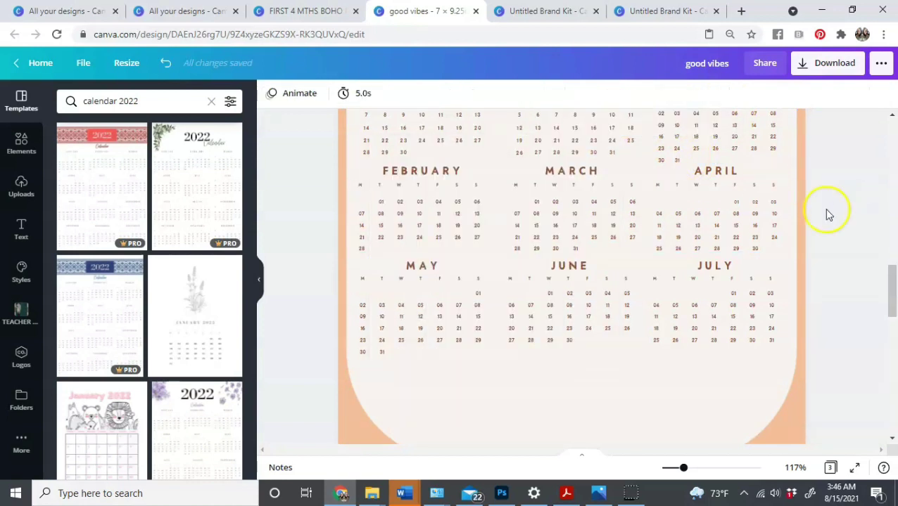
pyautogui.scroll(4, 856, 256)
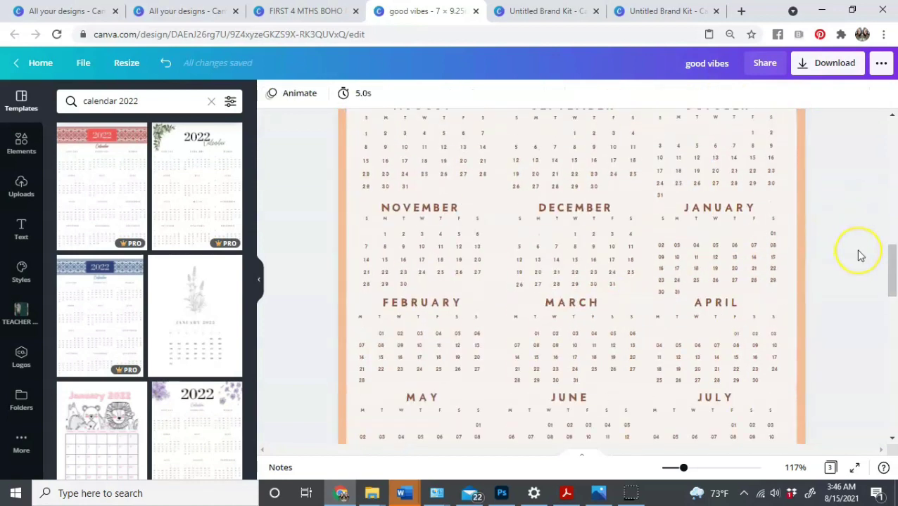
pyautogui.scroll(-3, 859, 256)
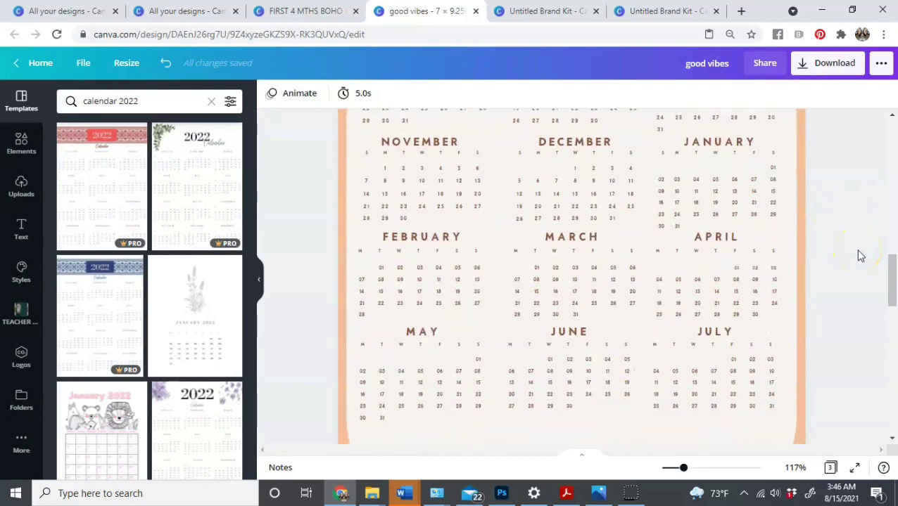
# Add a plain straight line to the year calendar page and set its line weight to 3
pyautogui.scroll(-1, 858, 254)
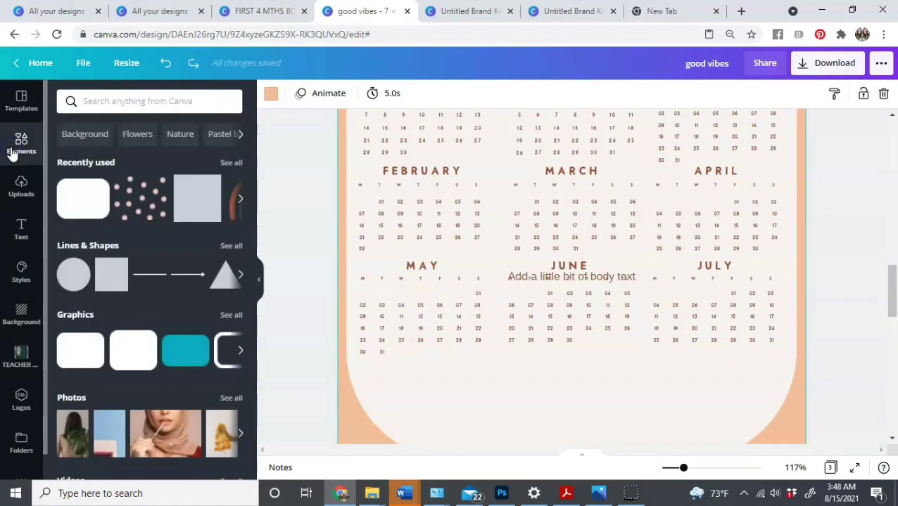
pyautogui.click(12, 155)
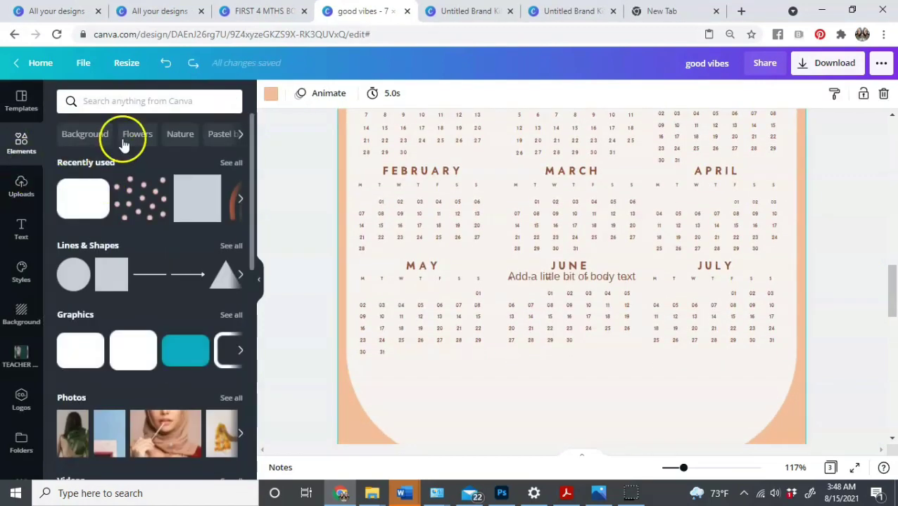
pyautogui.click(155, 278)
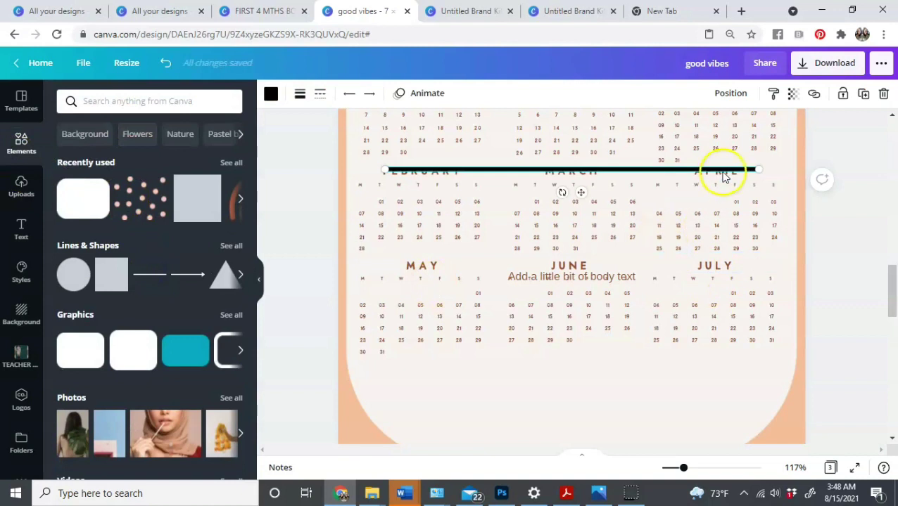
pyautogui.click(320, 95)
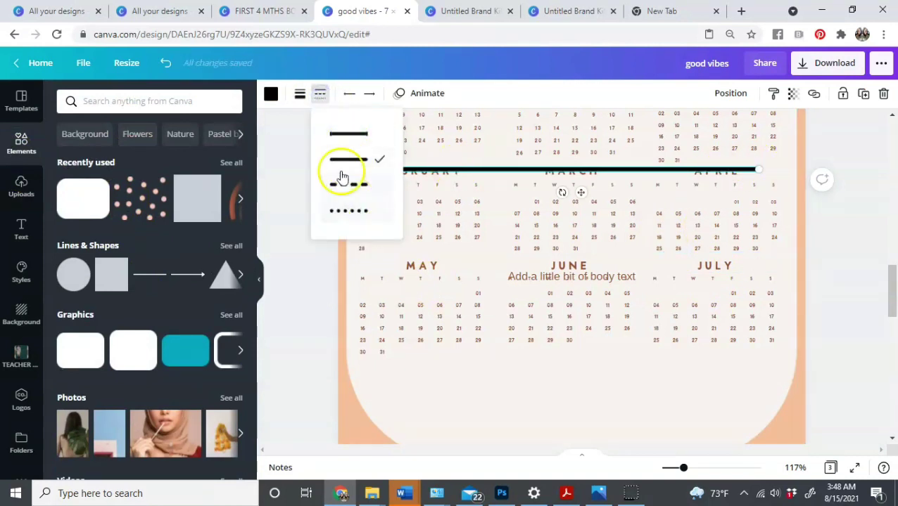
pyautogui.click(300, 97)
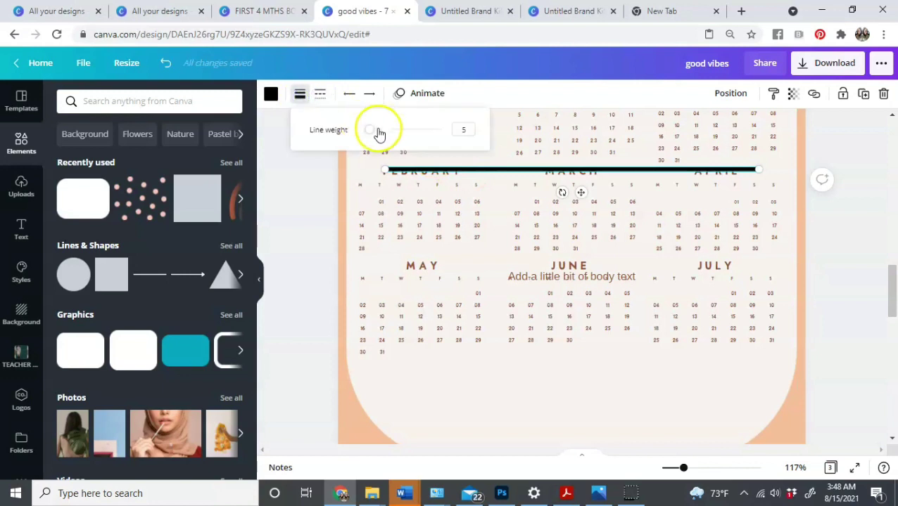
pyautogui.moveTo(370, 134); pyautogui.dragTo(368, 135)
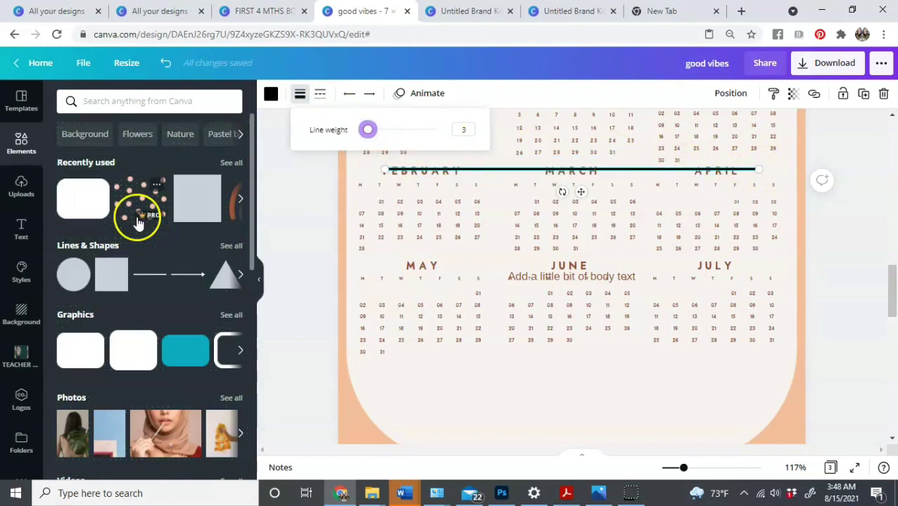
# Search the elements for "line", clear the search, and show the full Lines & Shapes collection
pyautogui.click(111, 101)
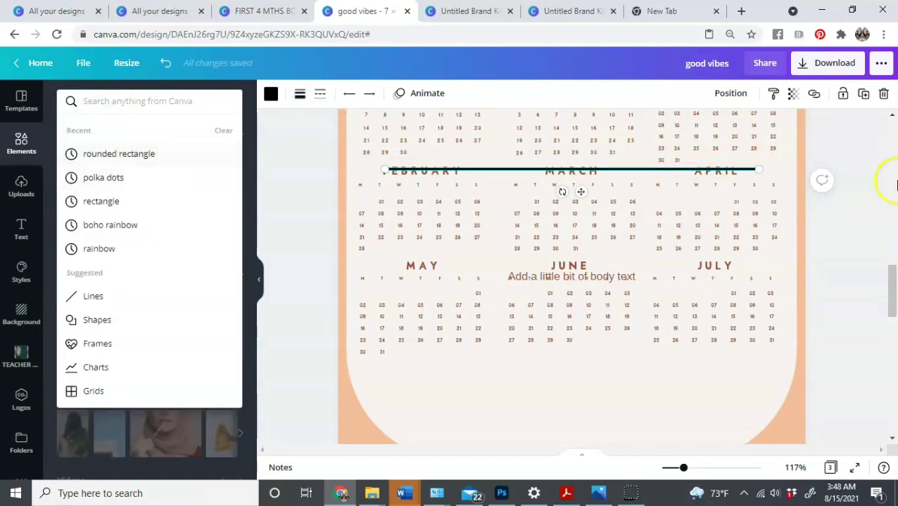
pyautogui.write('line')
pyautogui.press('Return')
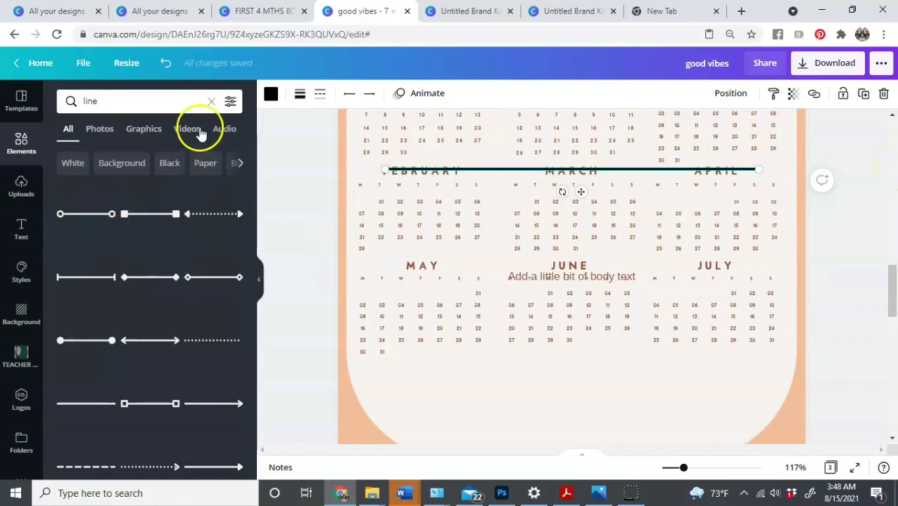
pyautogui.click(211, 109)
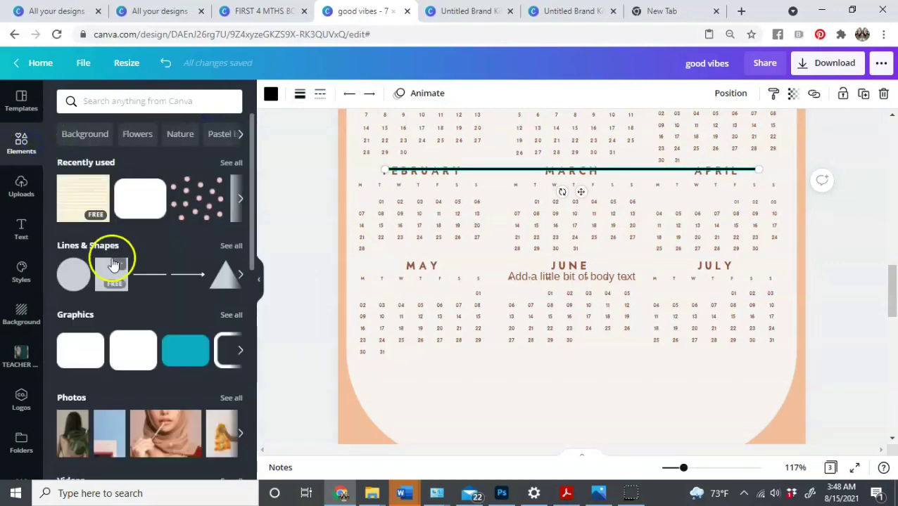
pyautogui.click(230, 247)
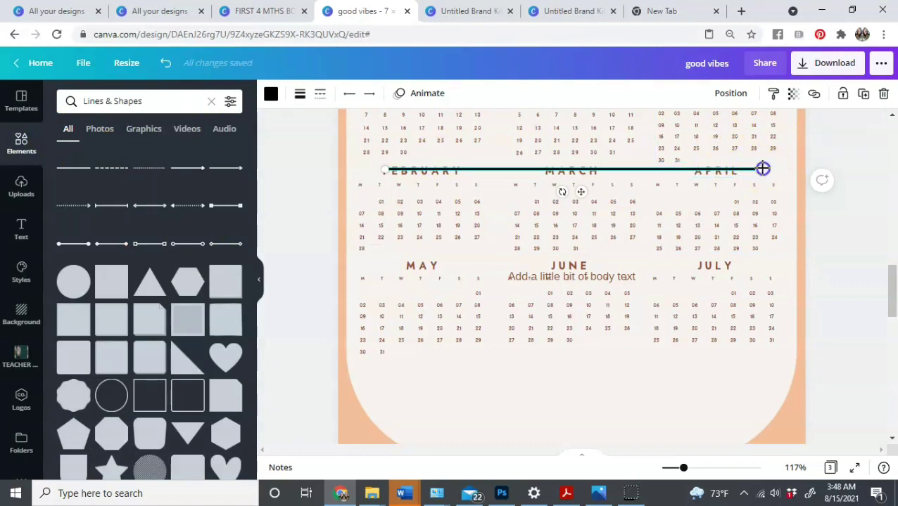
# Shorten the line to about the width of a month block and move it below the May calendar
pyautogui.moveTo(738, 166); pyautogui.dragTo(463, 173)
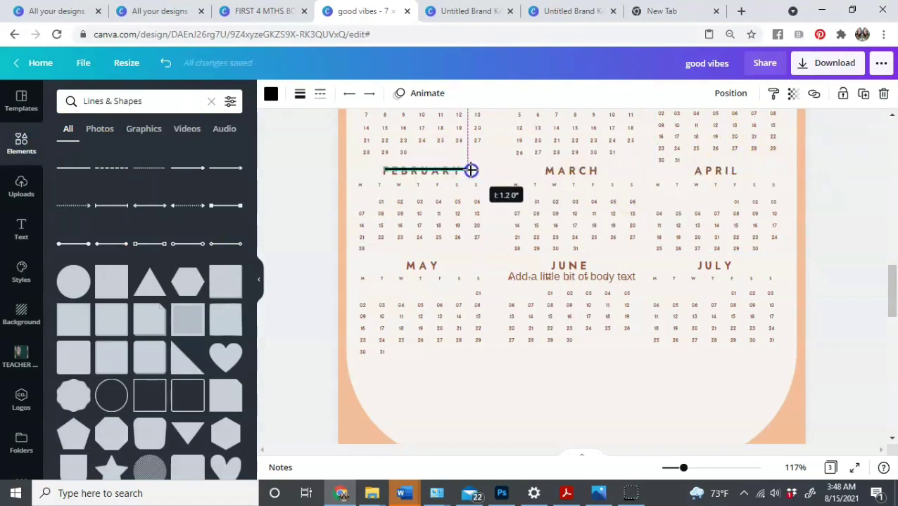
pyautogui.click(311, 204)
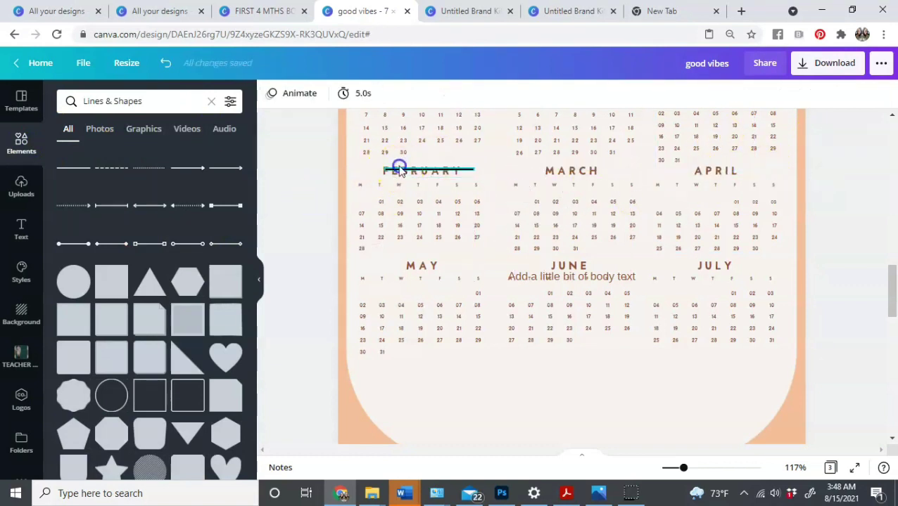
pyautogui.click(399, 170)
pyautogui.moveTo(399, 170); pyautogui.dragTo(412, 343)
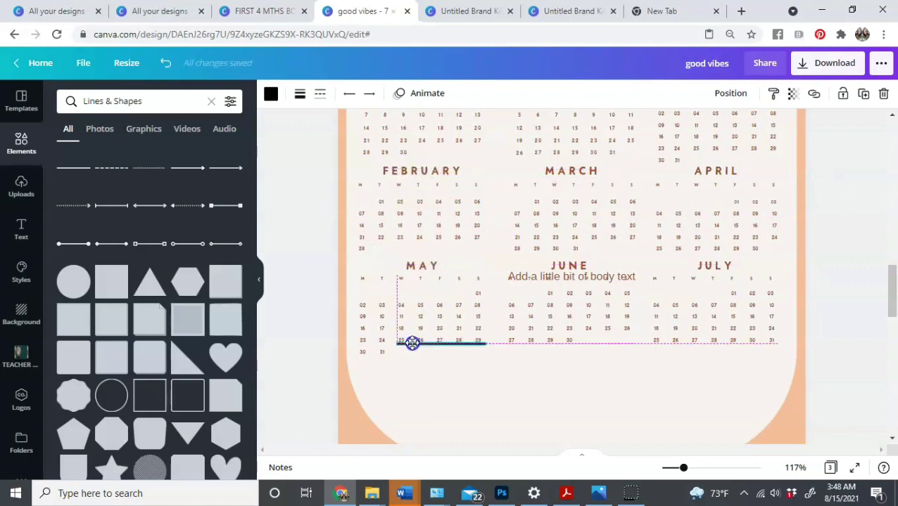
pyautogui.click(479, 367)
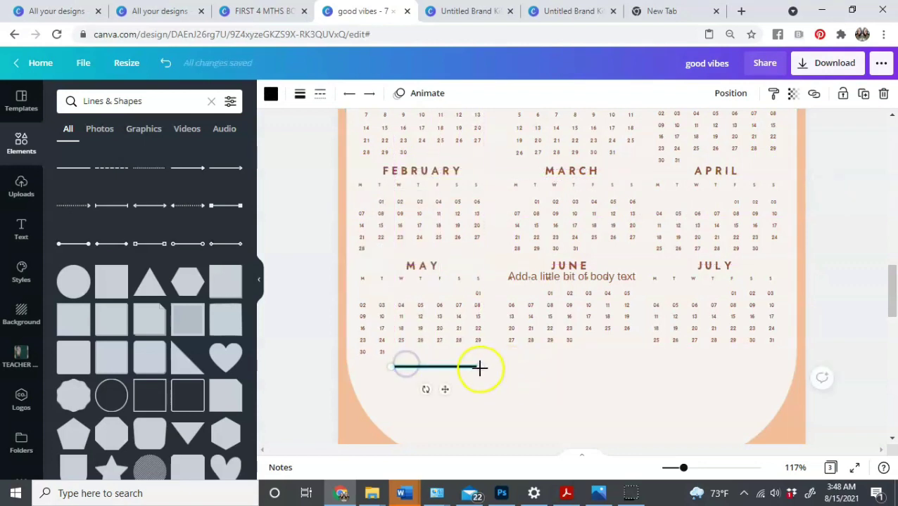
# Duplicate the line into a stack of five lines below May and group them
pyautogui.hotkey('ctrl', 'd')
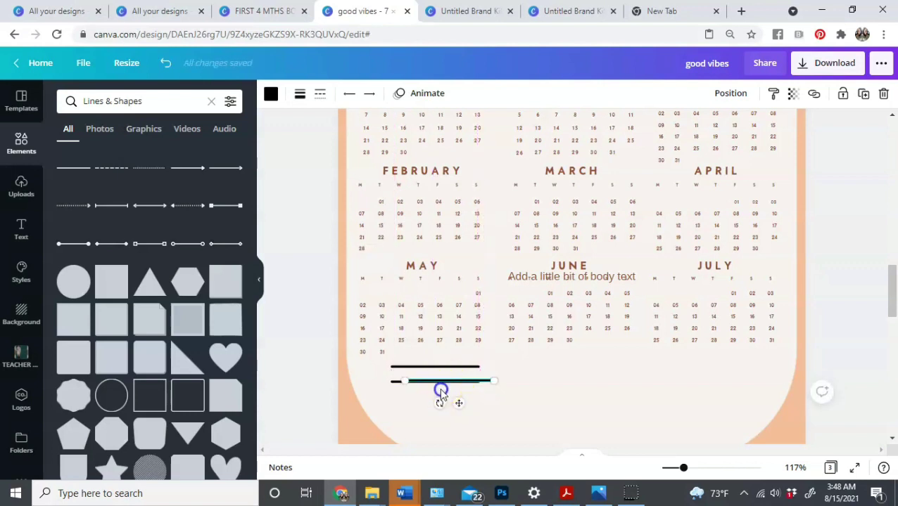
pyautogui.hotkey('ctrl', 'd')
pyautogui.moveTo(431, 411); pyautogui.dragTo(413, 418)
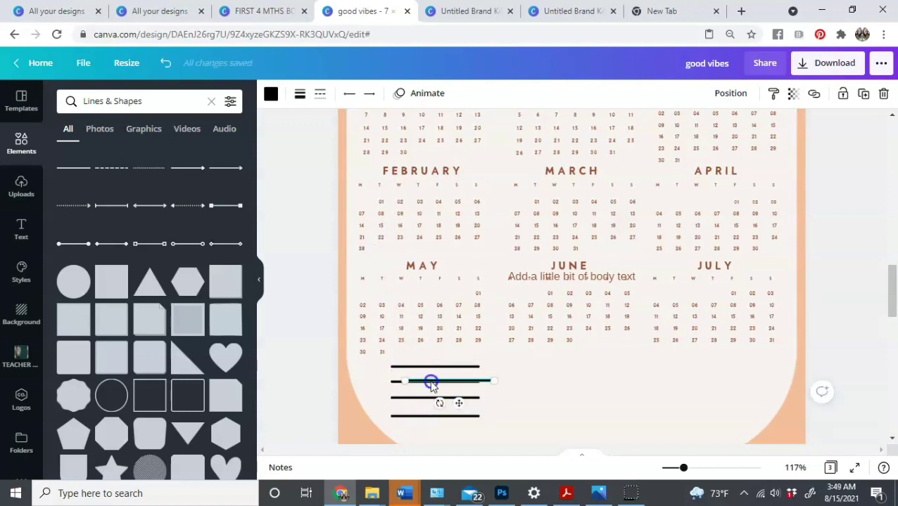
pyautogui.moveTo(493, 360); pyautogui.dragTo(385, 422)
pyautogui.click(730, 93)
pyautogui.hotkey('ctrl', 'g')
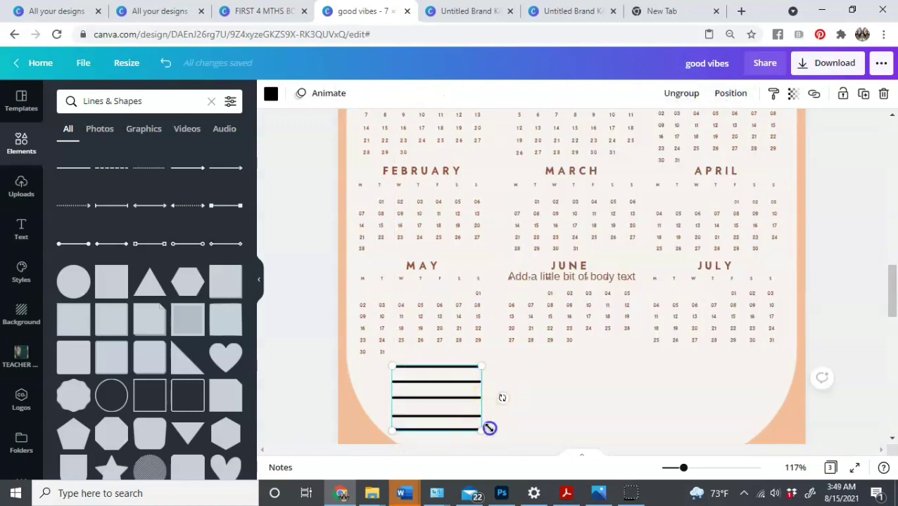
# Enlarge the line group slightly and duplicate it twice to form note-line columns below June and July
pyautogui.hotkey('ctrl', 'd')
pyautogui.moveTo(489, 371); pyautogui.dragTo(653, 390)
pyautogui.click(532, 379)
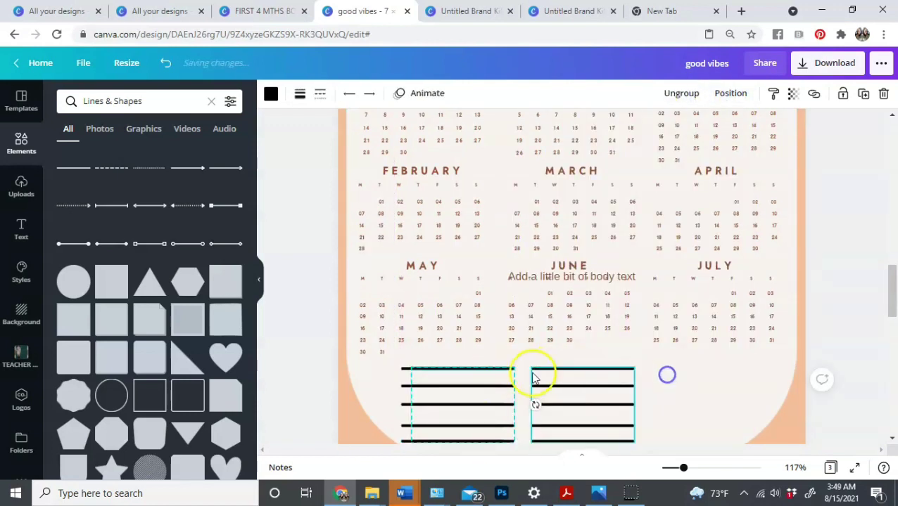
pyautogui.hotkey('ctrl', 'd')
pyautogui.moveTo(549, 394); pyautogui.dragTo(735, 363)
# Select the three line groups together and space them evenly in a row below the calendars
pyautogui.keyDown('shift'); pyautogui.click(607, 373); pyautogui.keyUp('shift')
pyautogui.keyDown('shift'); pyautogui.click(501, 380); pyautogui.keyUp('shift')
pyautogui.click(730, 92)
pyautogui.click(662, 297)
pyautogui.scroll(-1, 770, 355)
pyautogui.click(770, 356)
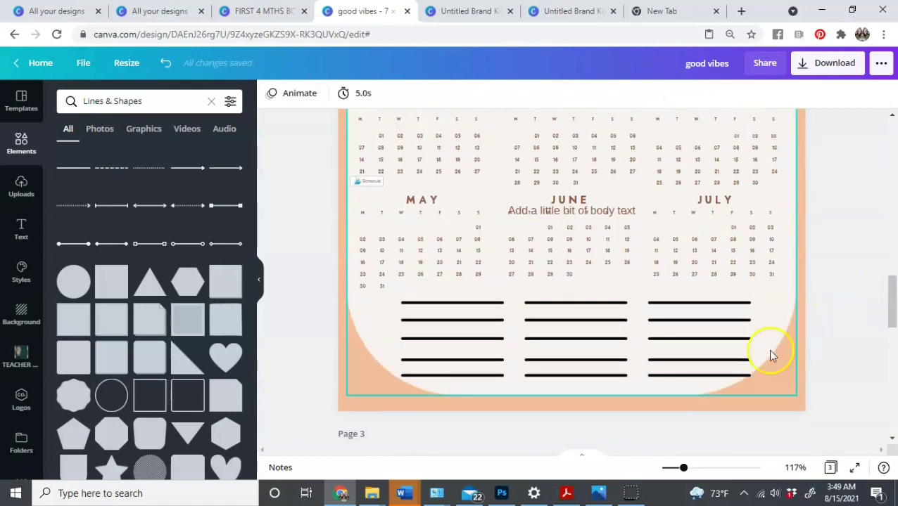
# Recolour the three line groups brown and scale them down slightly within the rounded panel
pyautogui.click(661, 359)
pyautogui.click(271, 94)
pyautogui.click(166, 158)
pyautogui.click(808, 425)
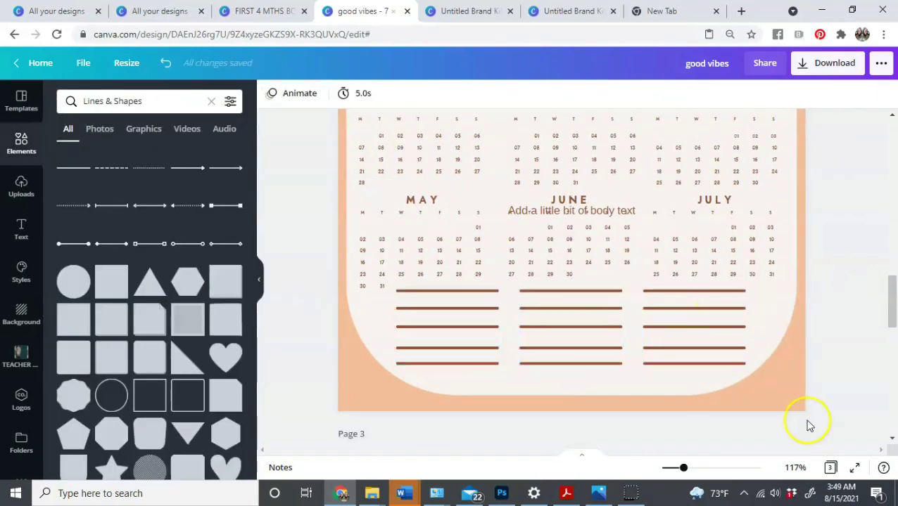
pyautogui.click(637, 361)
pyautogui.moveTo(745, 380); pyautogui.dragTo(711, 356)
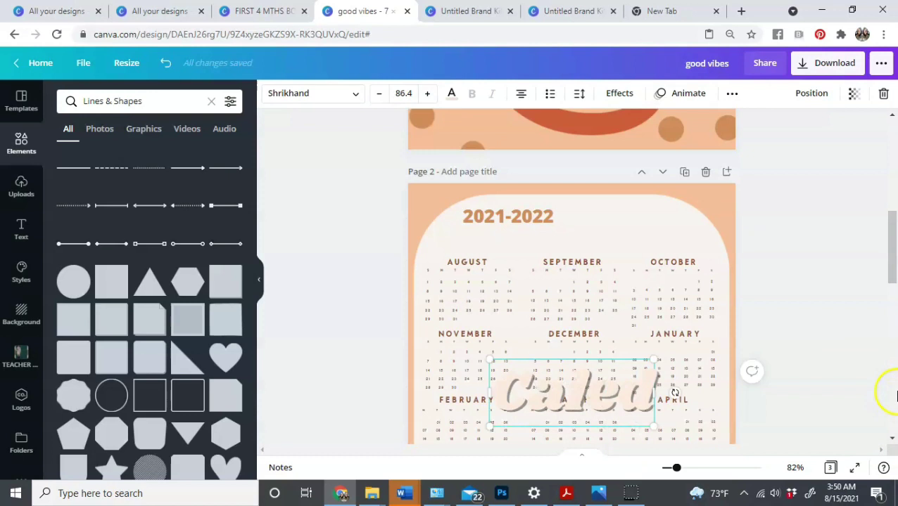
# Complete page 2's title text as "Calendar", scale it to font size 65.2, and arrange it centred beneath the 2021-2022 heading
pyautogui.write('dar')
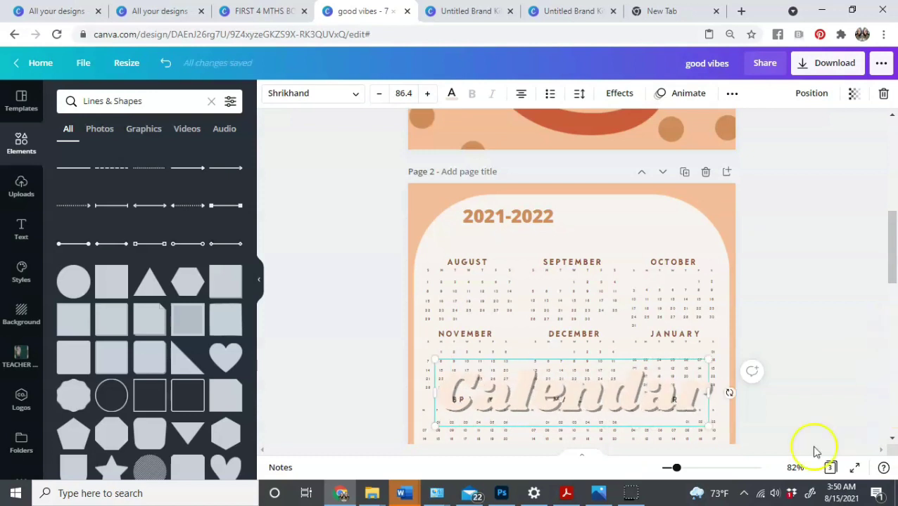
pyautogui.moveTo(691, 394); pyautogui.dragTo(560, 203)
pyautogui.click(633, 230)
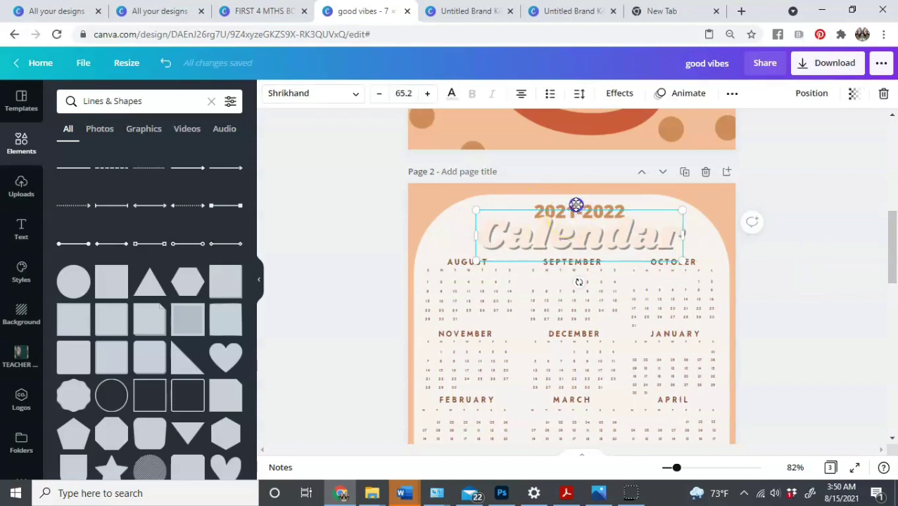
pyautogui.click(811, 93)
pyautogui.click(745, 131)
pyautogui.click(601, 208)
pyautogui.click(631, 239)
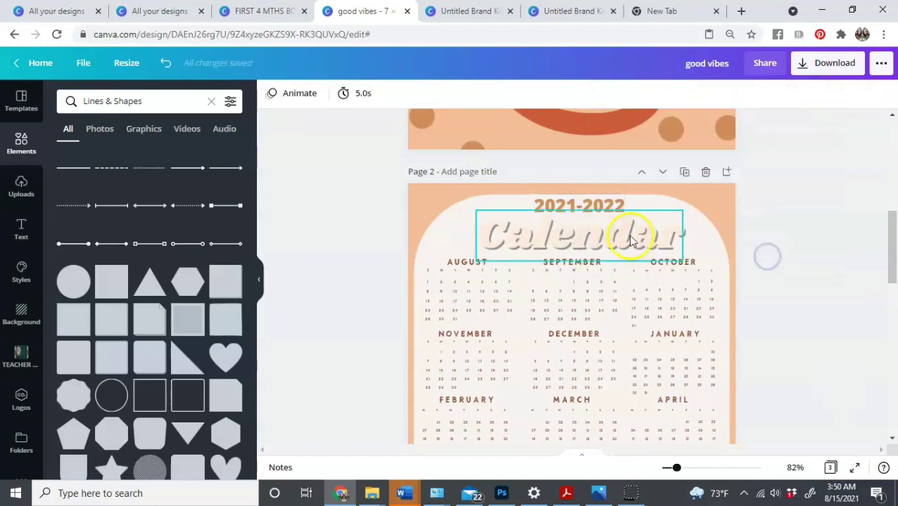
# Examine the Month at a Glance page in the FIRST 4 MTHS BOHO PLANNER design and close the two Brand Kit tabs
pyautogui.hotkey('ctrl', 'shift', 'Tab')
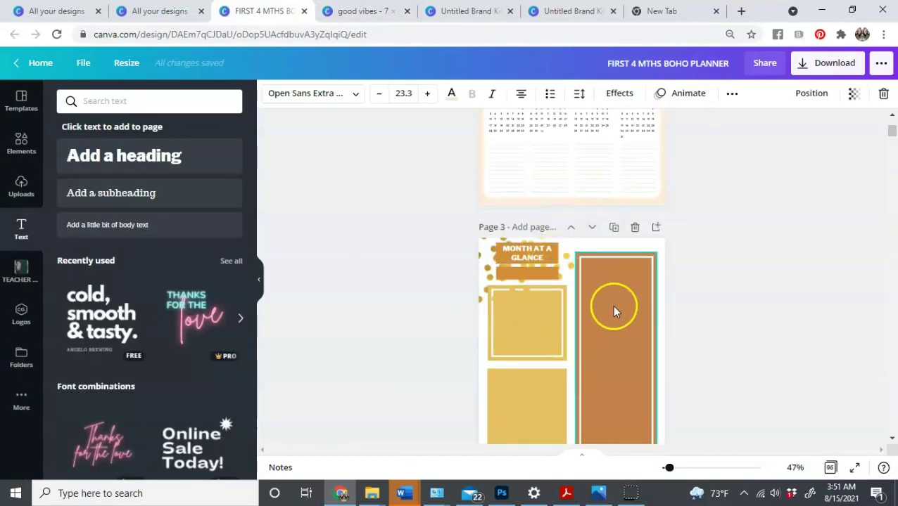
pyautogui.scroll(-2, 613, 312)
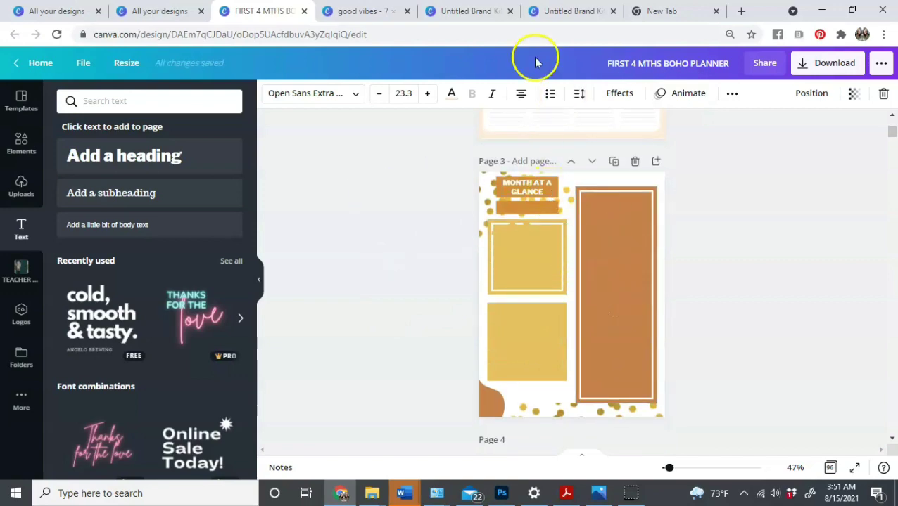
pyautogui.click(576, 11)
pyautogui.click(487, 11)
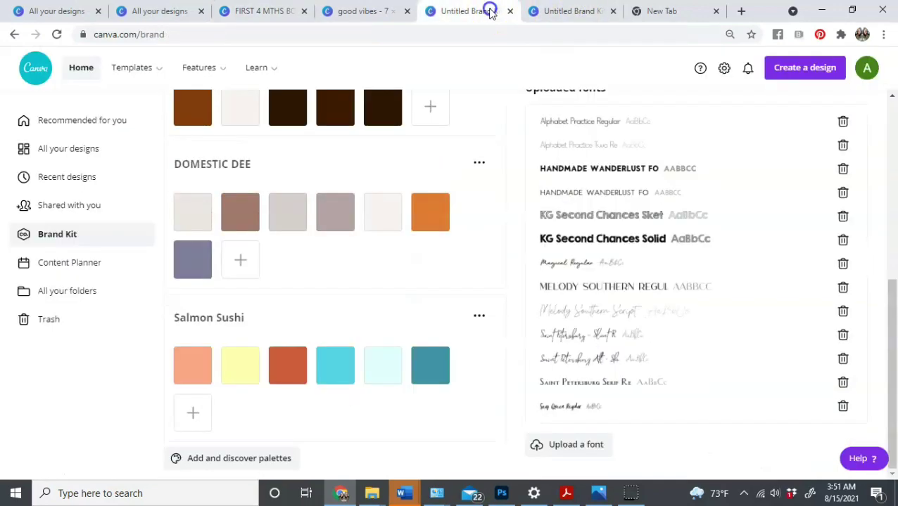
pyautogui.hotkey('ctrl', 'shift', 'Tab')
pyautogui.click(510, 11)
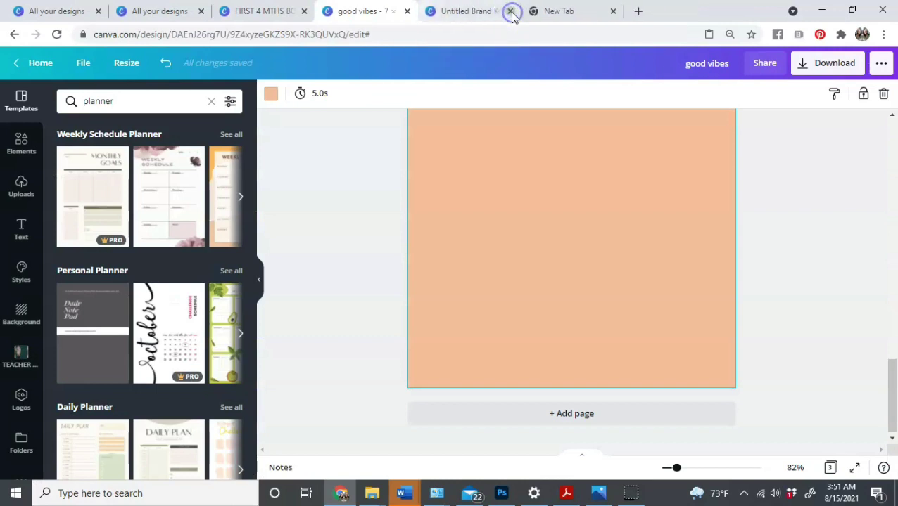
pyautogui.scroll(4, 500, 181)
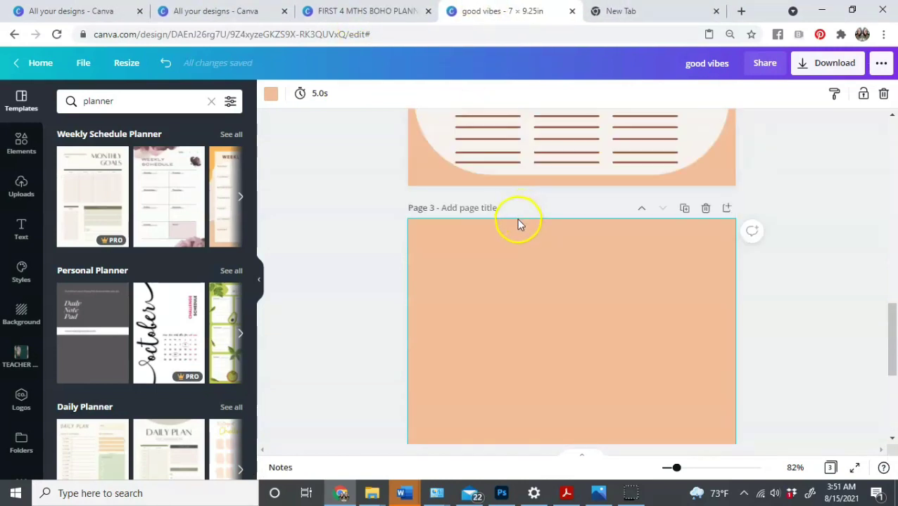
pyautogui.click(372, 11)
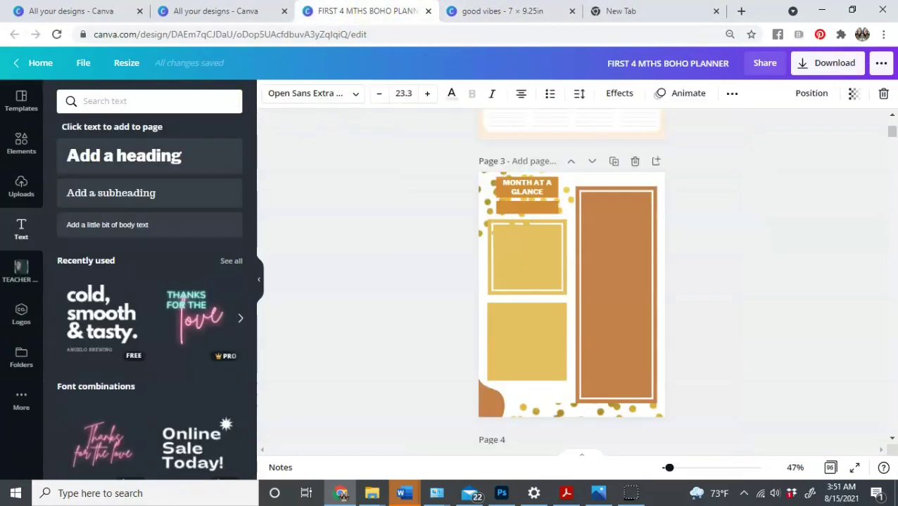
pyautogui.click(502, 12)
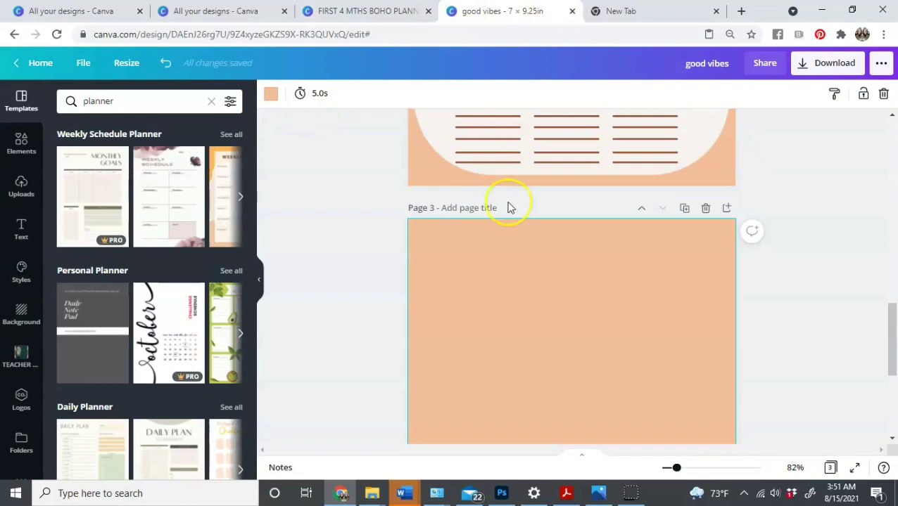
# Set page 3's background to the off-white colour from the DOMESTIC DEE palette and open the elements library
pyautogui.click(271, 94)
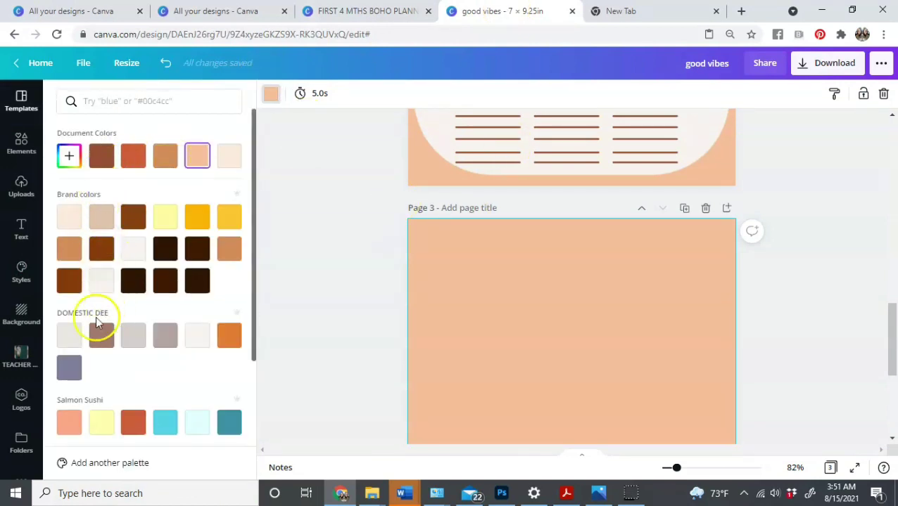
pyautogui.click(198, 336)
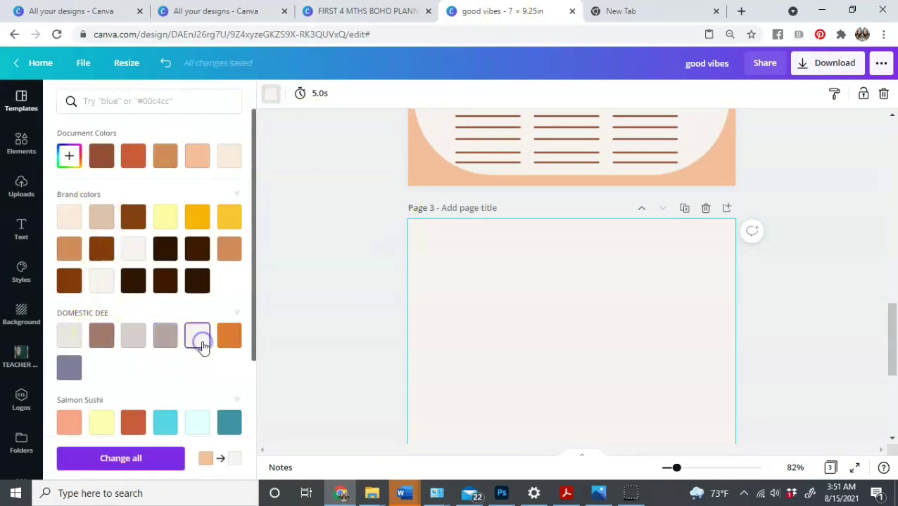
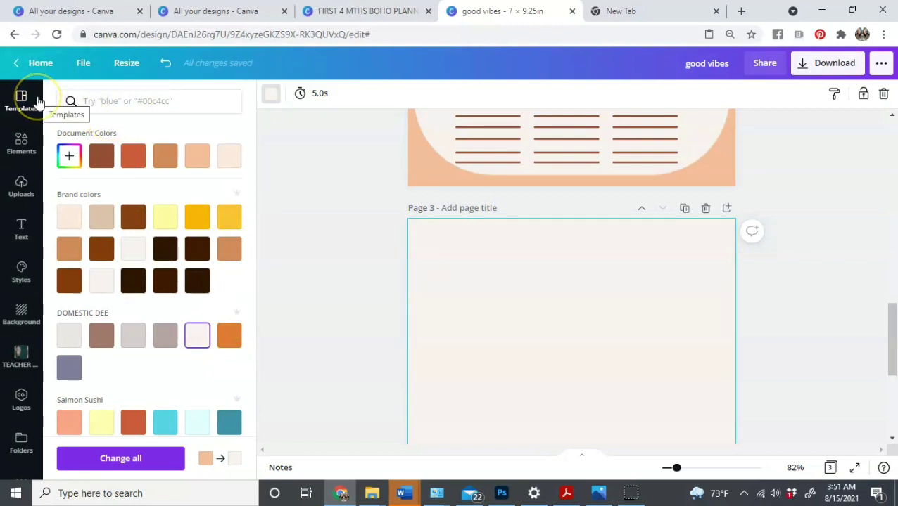
pyautogui.click(24, 139)
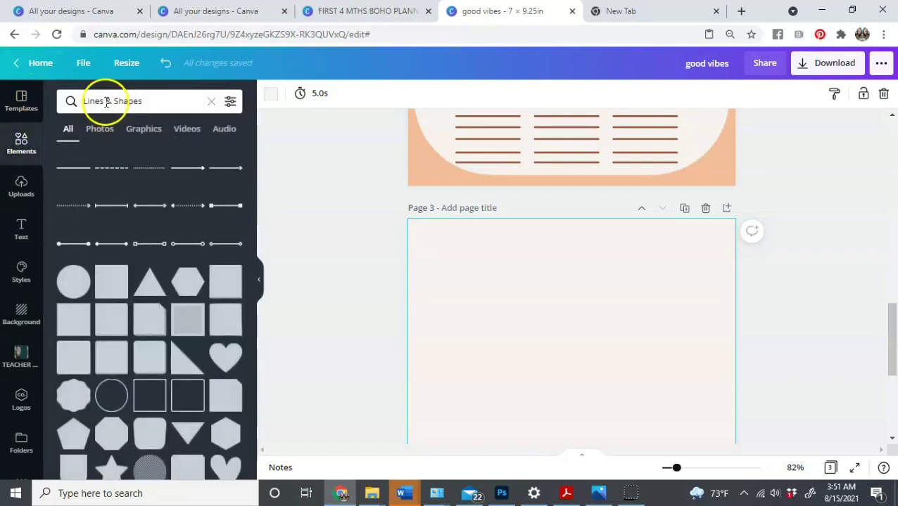
# Search the elements for "gold dots" and place the scattered gold dots graphic over page 3's upper-left corner
pyautogui.click(95, 100)
pyautogui.write('gold')
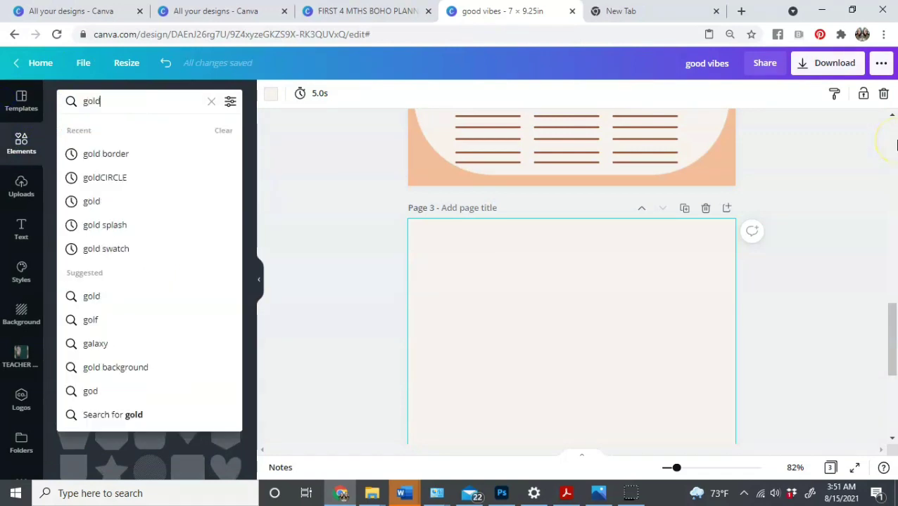
pyautogui.write(' dots')
pyautogui.press('Return')
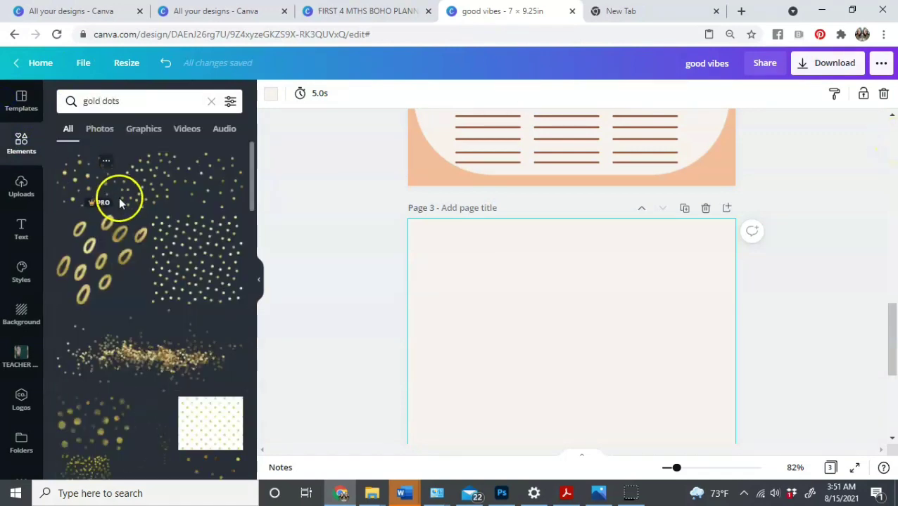
pyautogui.click(106, 200)
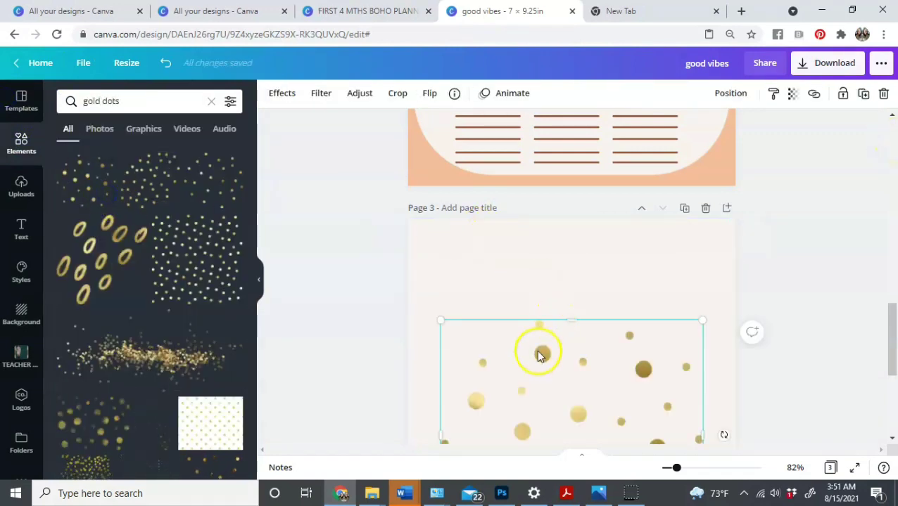
pyautogui.moveTo(538, 355); pyautogui.dragTo(410, 197)
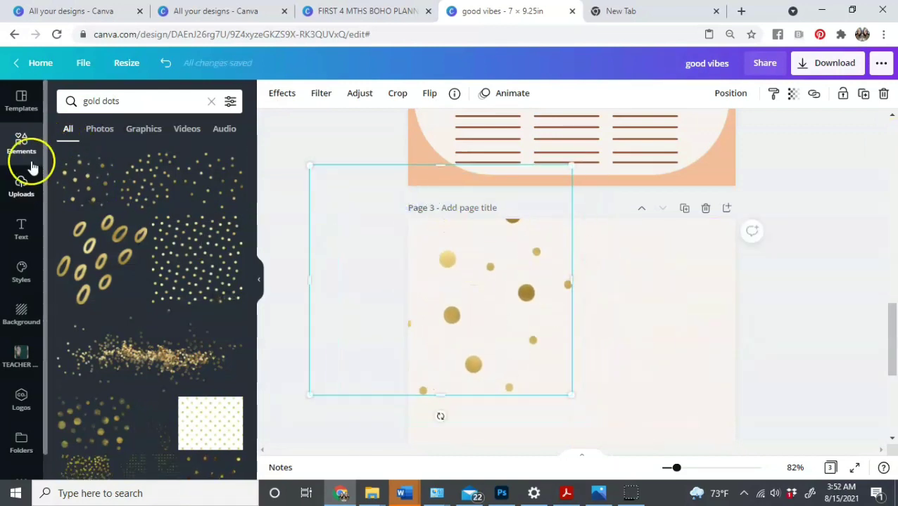
# Add a brown header rectangle at page 3's upper left and duplicate it as a narrower, thinner bar centred beneath
pyautogui.click(213, 100)
pyautogui.press('r')
pyautogui.moveTo(571, 366); pyautogui.dragTo(513, 250)
pyautogui.moveTo(602, 320); pyautogui.dragTo(557, 260)
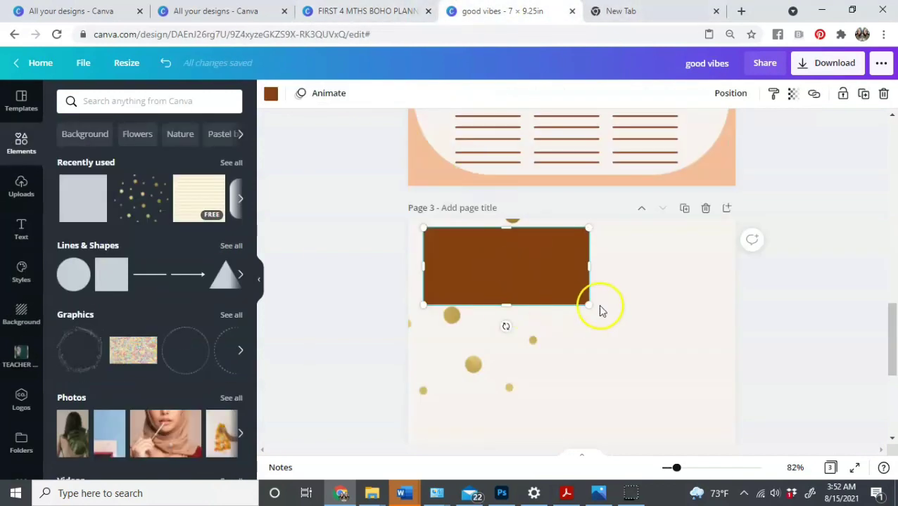
pyautogui.moveTo(600, 308); pyautogui.dragTo(572, 283)
pyautogui.moveTo(509, 255); pyautogui.dragTo(491, 316)
pyautogui.moveTo(567, 336); pyautogui.dragTo(520, 300)
pyautogui.click(495, 253)
pyautogui.click(194, 100)
pyautogui.write('frame')
pyautogui.press('Return')
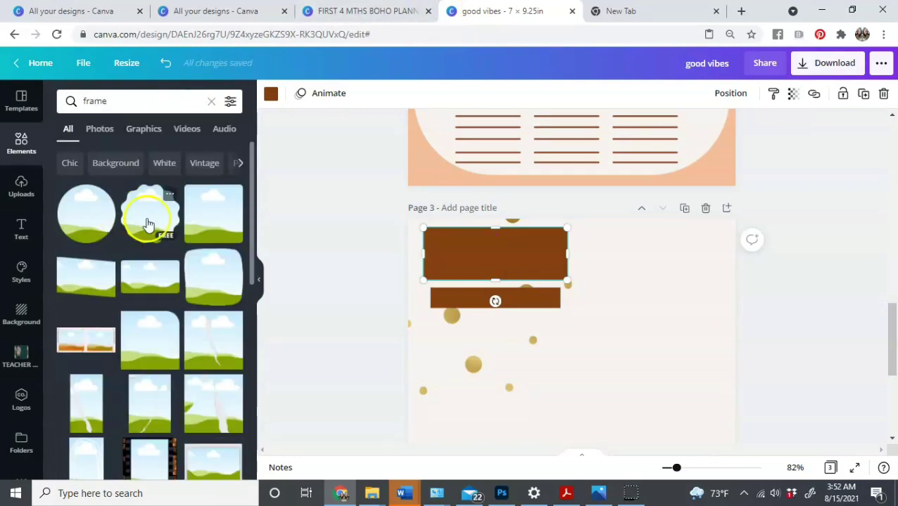
pyautogui.hotkey('ctrl', 'a')
pyautogui.write('sq')
pyautogui.click(93, 150)
pyautogui.click(115, 294)
pyautogui.moveTo(647, 384); pyautogui.dragTo(597, 329)
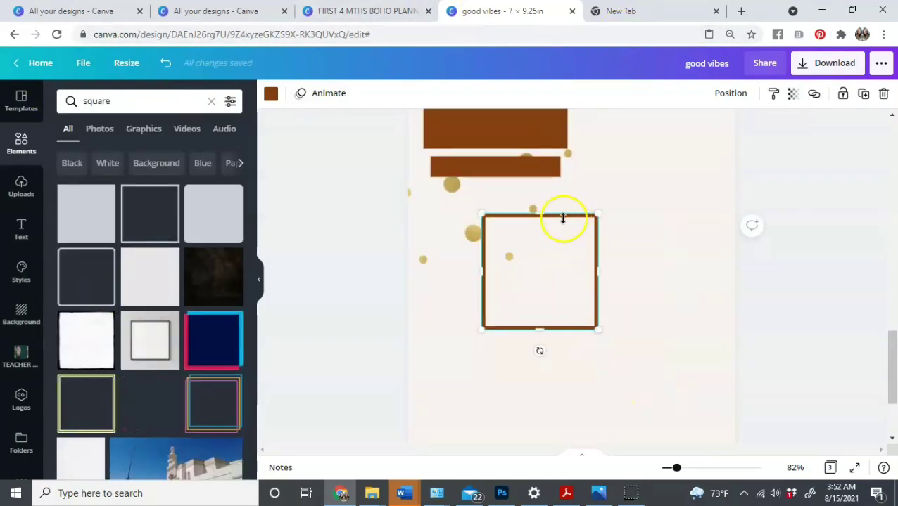
pyautogui.moveTo(563, 218); pyautogui.dragTo(515, 215)
pyautogui.press('Delete')
# Browse the square elements and photos, and search the graphics for "square frame"
pyautogui.scroll(-5, 166, 310)
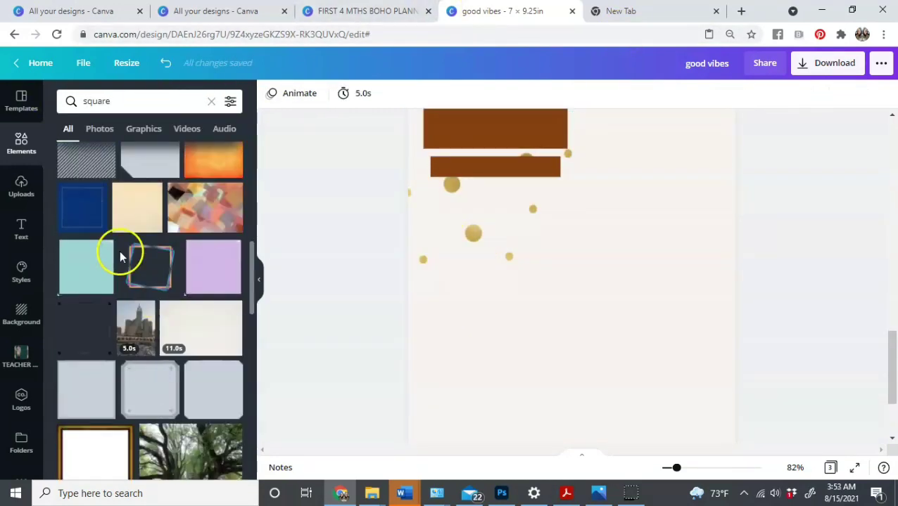
pyautogui.scroll(-3, 148, 295)
pyautogui.click(100, 128)
pyautogui.scroll(-3, 111, 288)
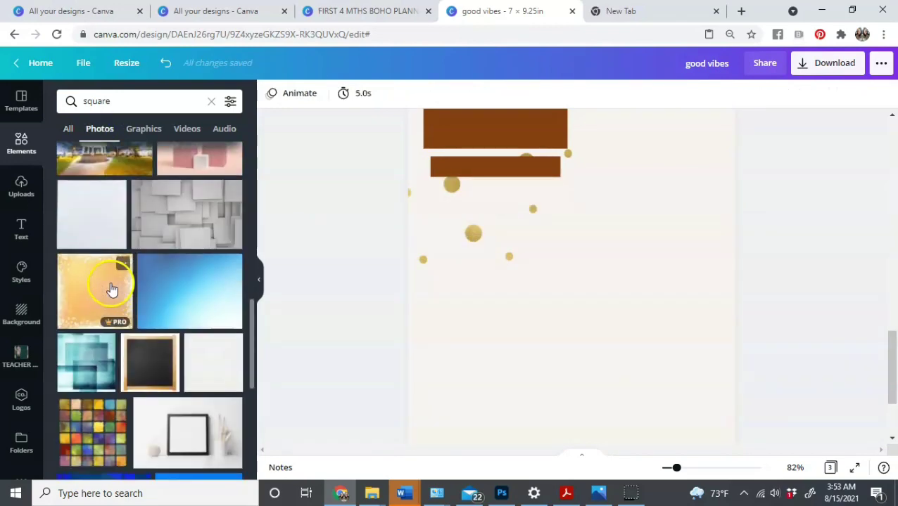
pyautogui.click(118, 101)
pyautogui.write('frame')
pyautogui.press('Return')
pyautogui.click(144, 129)
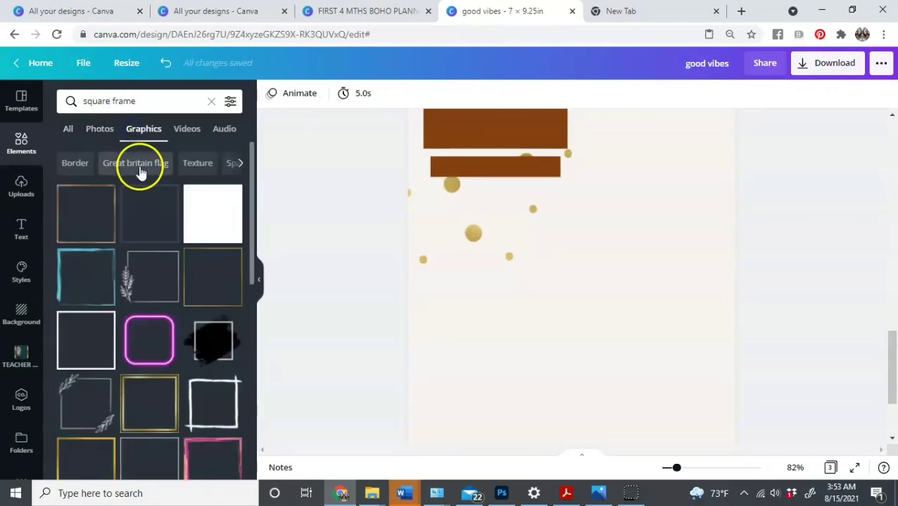
# Add the filled square with a solid border beneath the narrow bar, with a white fill and tan border
pyautogui.scroll(-10, 140, 251)
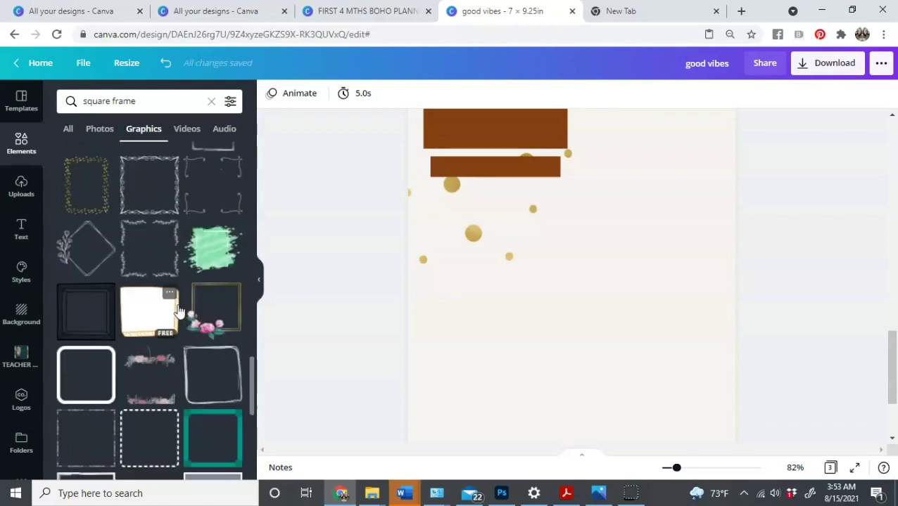
pyautogui.click(178, 311)
pyautogui.click(270, 93)
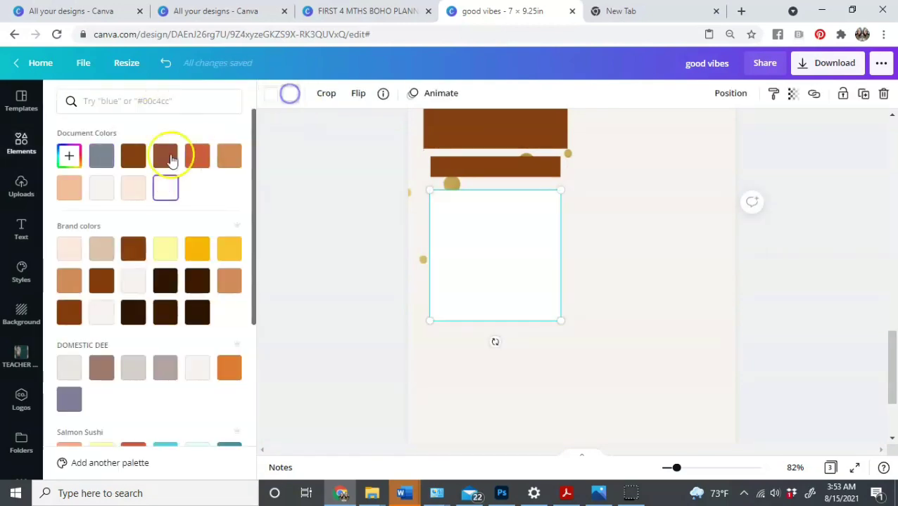
pyautogui.click(69, 281)
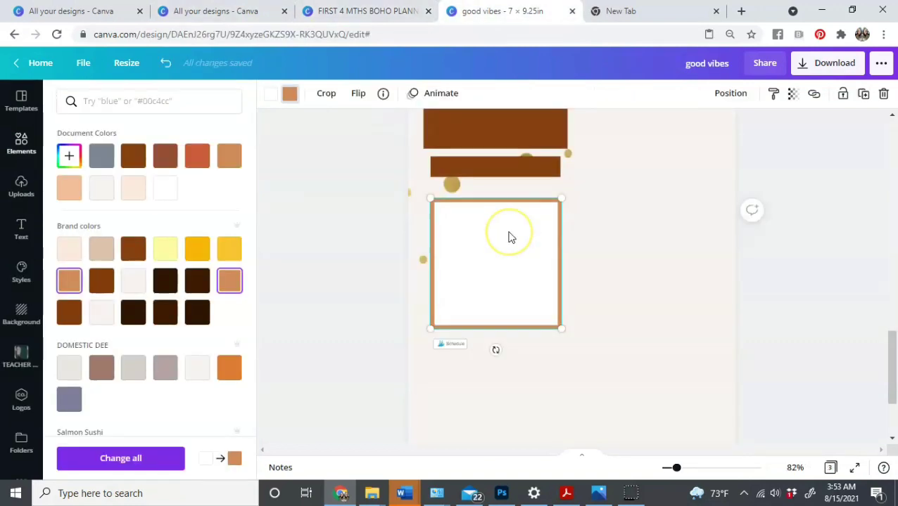
# Duplicate the square frame directly below the first and give the copy a white fill and dark brown border
pyautogui.moveTo(507, 236); pyautogui.dragTo(502, 379)
pyautogui.scroll(-1, 501, 379)
pyautogui.click(102, 188)
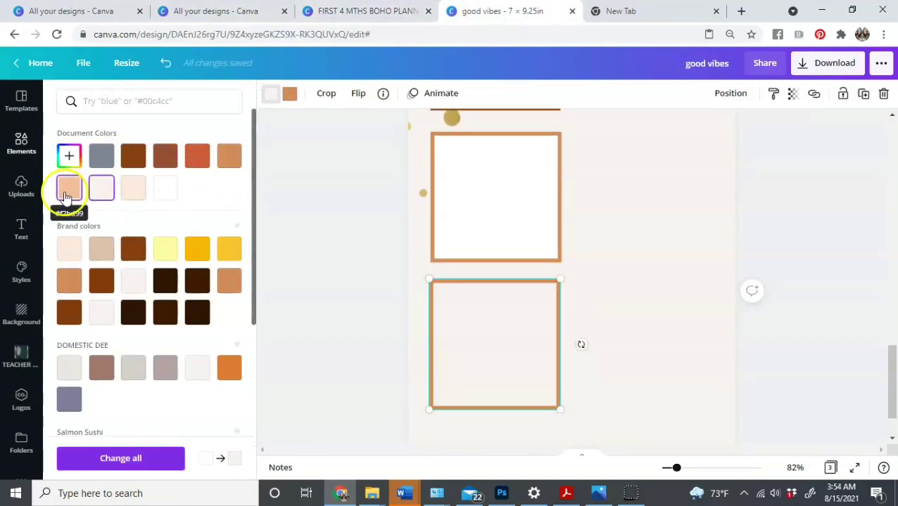
pyautogui.click(64, 196)
pyautogui.click(168, 158)
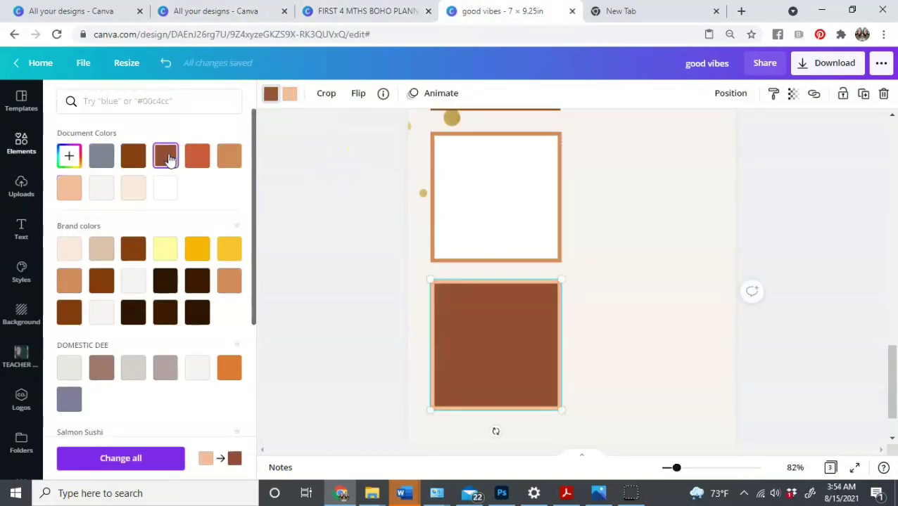
pyautogui.click(166, 188)
pyautogui.click(289, 94)
pyautogui.click(133, 156)
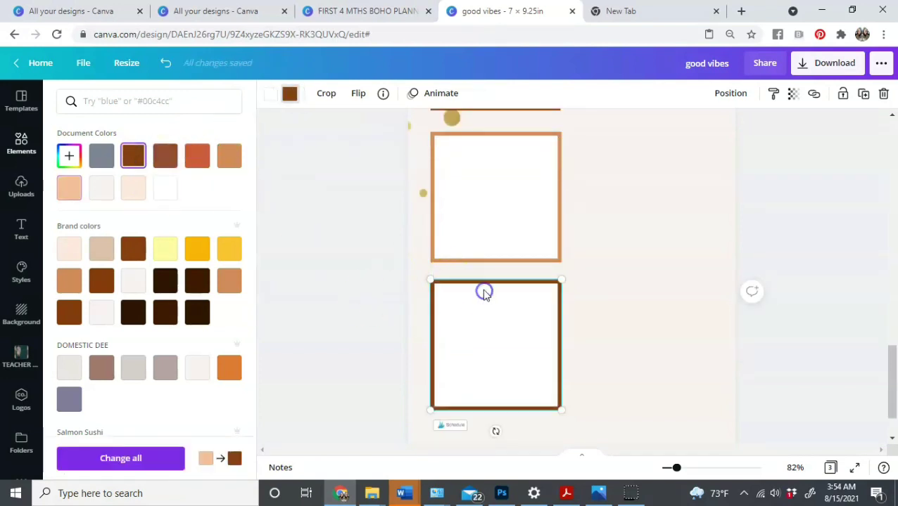
# Add a tall rectangle in the column beside the square frames and fill it with pale peach
pyautogui.moveTo(484, 292); pyautogui.dragTo(678, 140)
pyautogui.moveTo(651, 224); pyautogui.dragTo(656, 413)
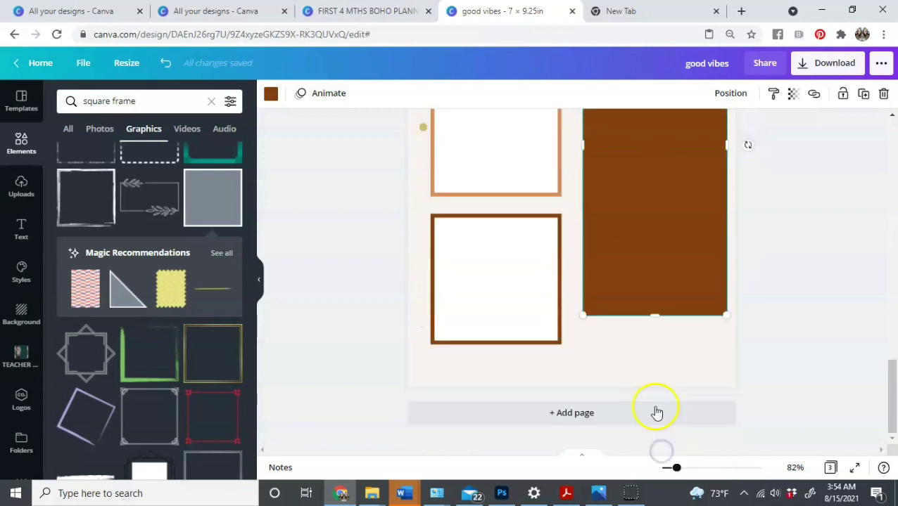
pyautogui.scroll(4, 647, 310)
pyautogui.click(271, 93)
pyautogui.click(165, 155)
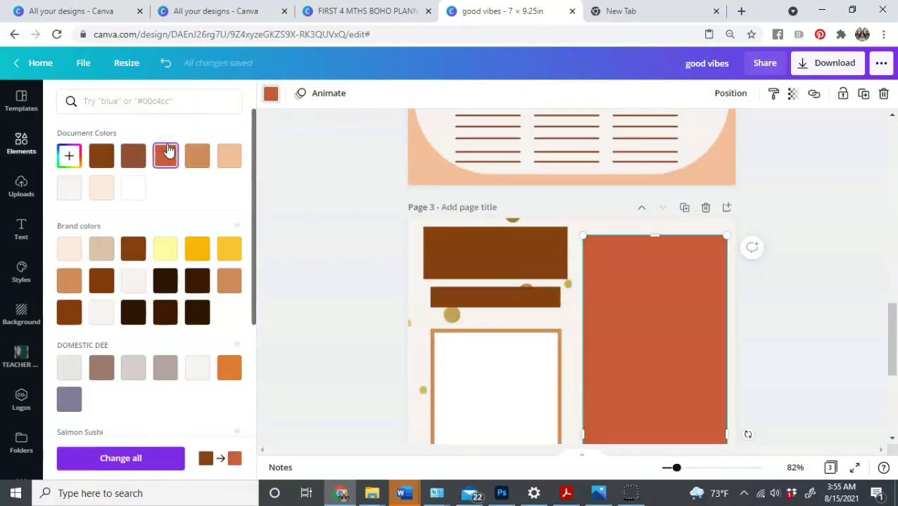
pyautogui.click(230, 156)
pyautogui.click(101, 187)
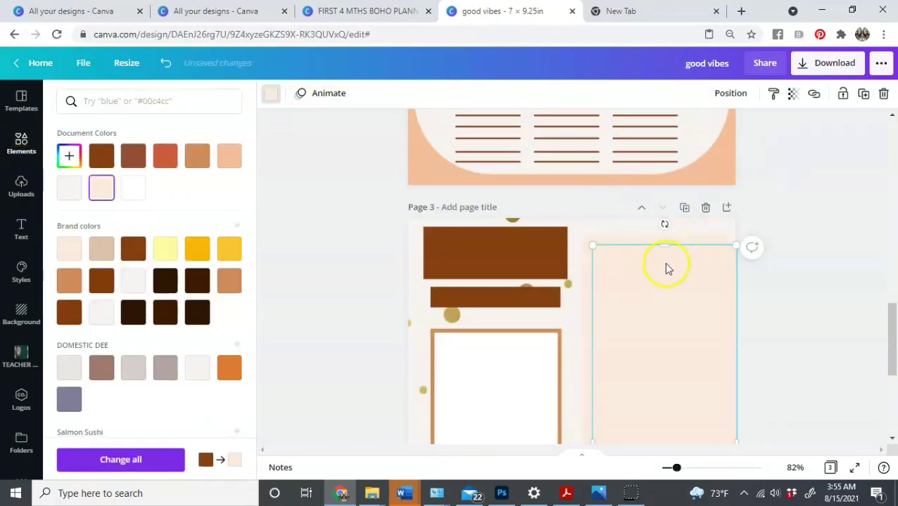
# Make a white copy of the tall peach rectangle, send it behind the original, and enlarge it into a thin border
pyautogui.click(653, 252)
pyautogui.click(133, 187)
pyautogui.scroll(-4, 633, 317)
pyautogui.moveTo(726, 371); pyautogui.dragTo(734, 375)
pyautogui.click(730, 93)
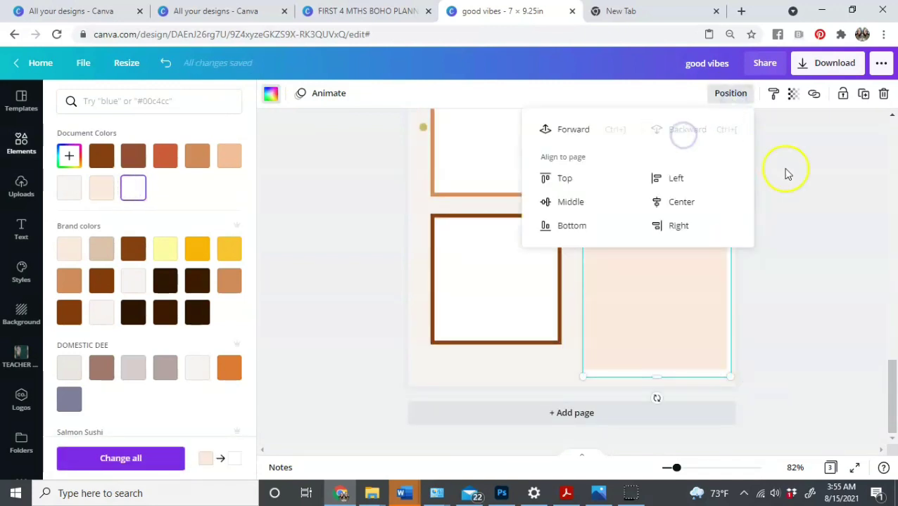
pyautogui.click(726, 192)
pyautogui.scroll(3, 725, 192)
pyautogui.scroll(-1, 731, 244)
pyautogui.moveTo(584, 312); pyautogui.dragTo(574, 311)
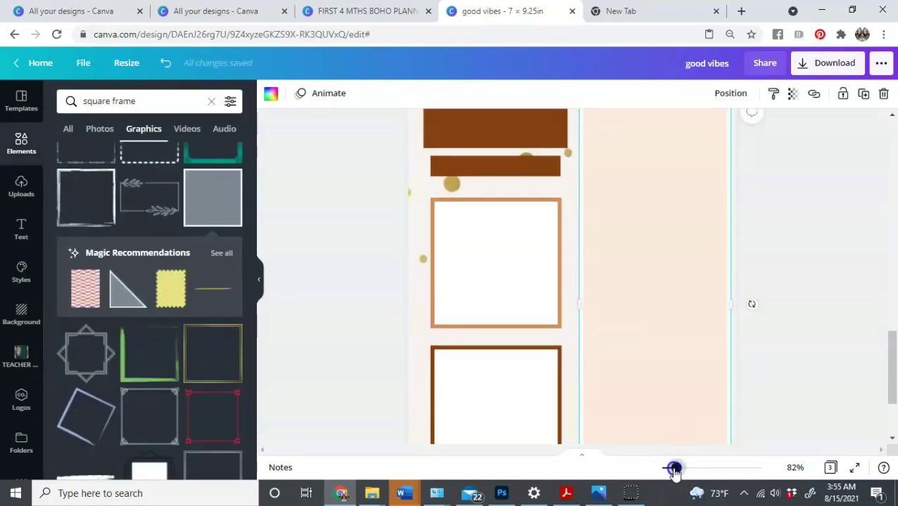
# Duplicate the gold dots graphic over page 3's lower-left corner and send it behind the square frames
pyautogui.moveTo(675, 468); pyautogui.dragTo(669, 468)
pyautogui.moveTo(483, 232); pyautogui.dragTo(486, 442)
pyautogui.click(730, 92)
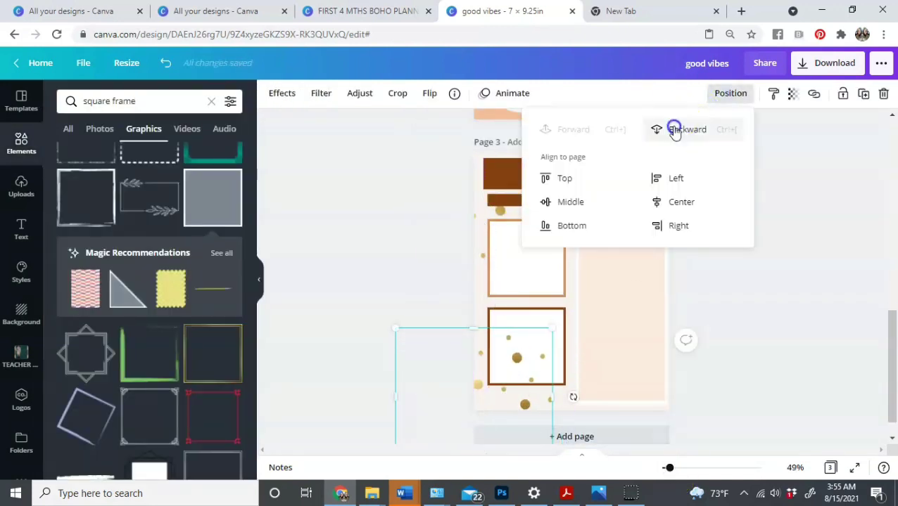
pyautogui.click(673, 128)
# Recolour the header rectangle and the narrow bar beneath it tan
pyautogui.click(527, 174)
pyautogui.click(270, 92)
pyautogui.click(231, 154)
pyautogui.click(276, 104)
pyautogui.click(270, 92)
pyautogui.click(133, 156)
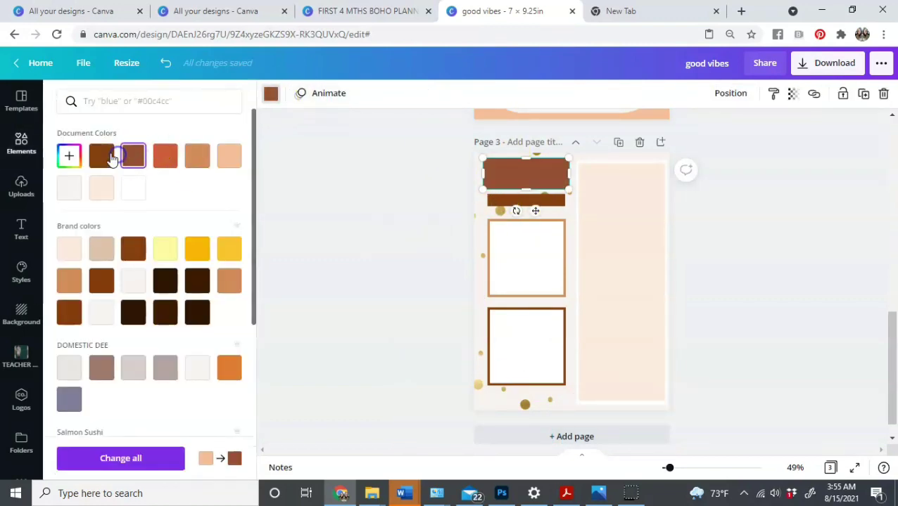
pyautogui.click(197, 155)
pyautogui.click(352, 135)
# Change the lower square frame's border to tan, matching the upper frame
pyautogui.click(527, 346)
pyautogui.click(270, 93)
pyautogui.click(197, 156)
pyautogui.click(340, 220)
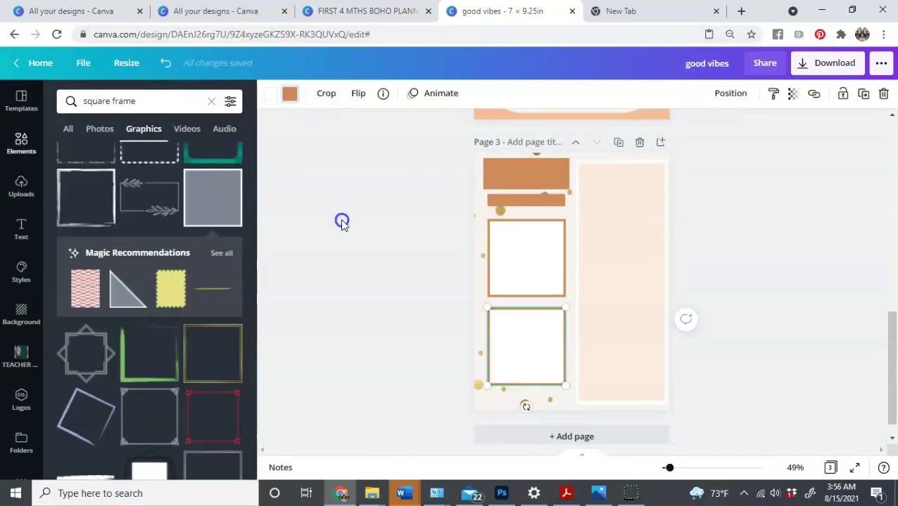
# Fill both square frames with the pale peach document colour
pyautogui.click(553, 310)
pyautogui.click(289, 93)
pyautogui.click(69, 187)
pyautogui.click(314, 208)
pyautogui.moveTo(415, 121); pyautogui.dragTo(572, 256)
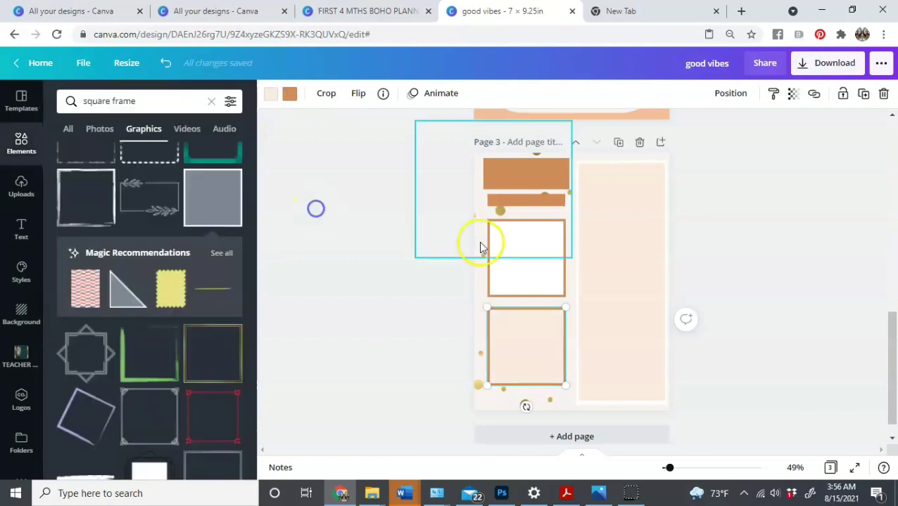
pyautogui.click(289, 94)
pyautogui.click(69, 188)
pyautogui.click(362, 225)
# Recolour the white backing rectangle behind the tall peach panel tan
pyautogui.click(576, 259)
pyautogui.click(271, 93)
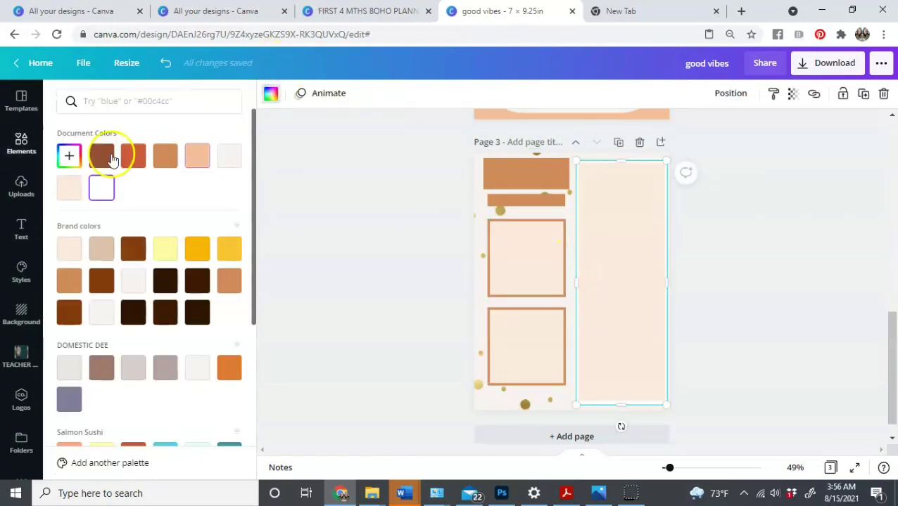
pyautogui.click(165, 154)
pyautogui.click(279, 155)
pyautogui.hotkey('ctrl', 'a')
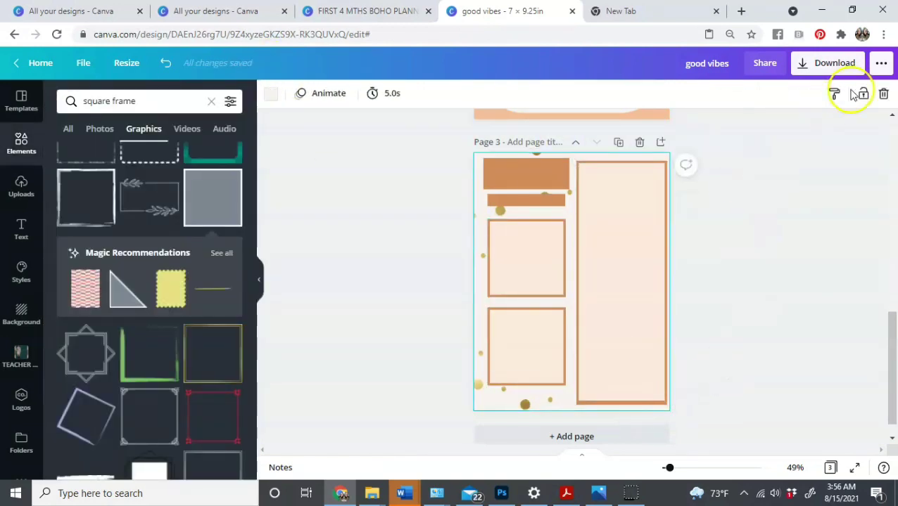
pyautogui.click(730, 92)
pyautogui.click(525, 152)
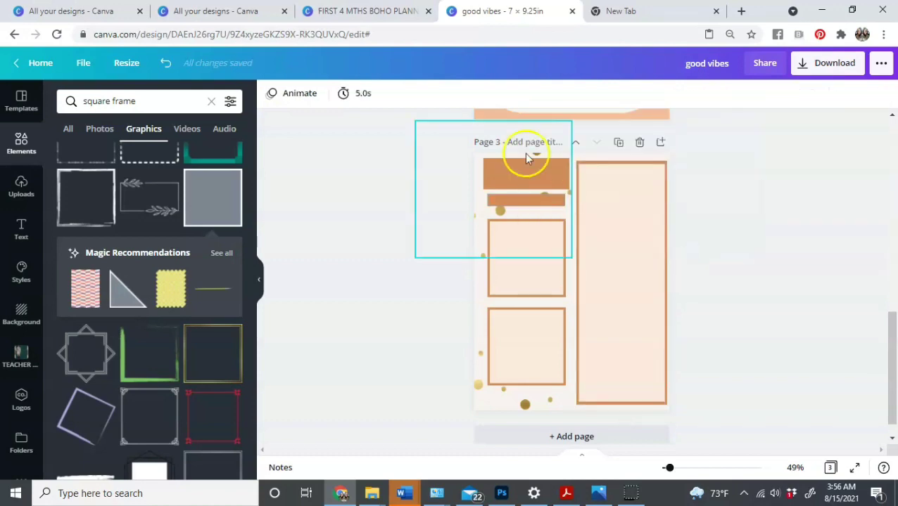
# Add the body text "MONTH AT A GLANCE" to page 3 and position it over the header rectangle
pyautogui.click(21, 228)
pyautogui.scroll(10, 383, 225)
pyautogui.scroll(-5, 383, 225)
pyautogui.scroll(-1, 177, 201)
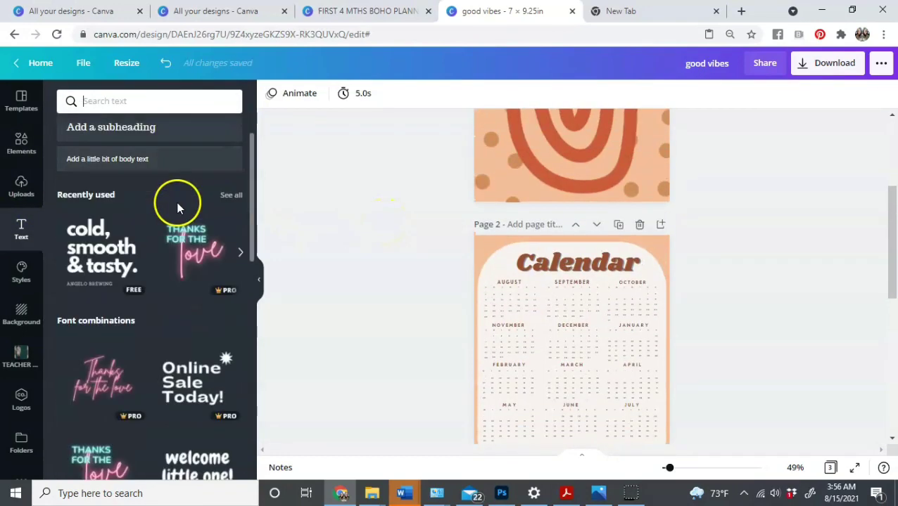
pyautogui.click(107, 159)
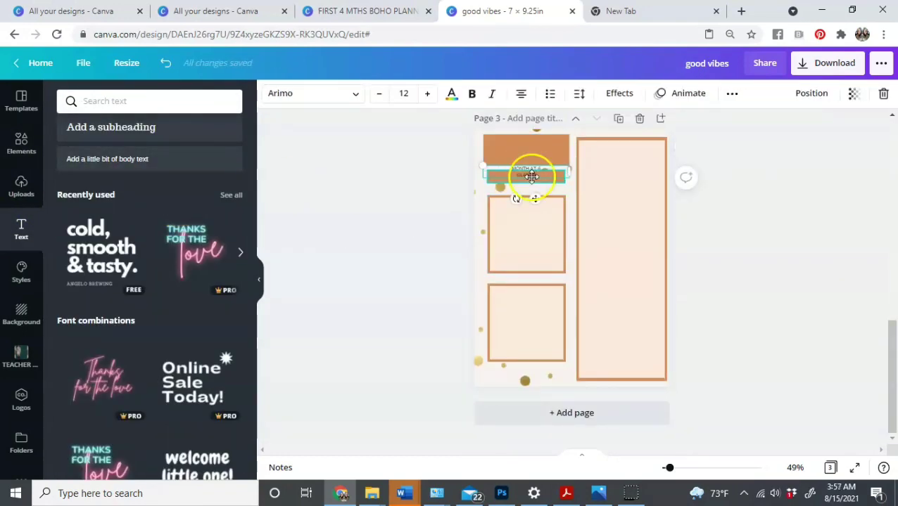
pyautogui.moveTo(531, 176); pyautogui.dragTo(525, 147)
# Set the header text's font to Handmade Wanderlust and raise its size to 23
pyautogui.click(313, 93)
pyautogui.click(156, 153)
pyautogui.click(427, 93)
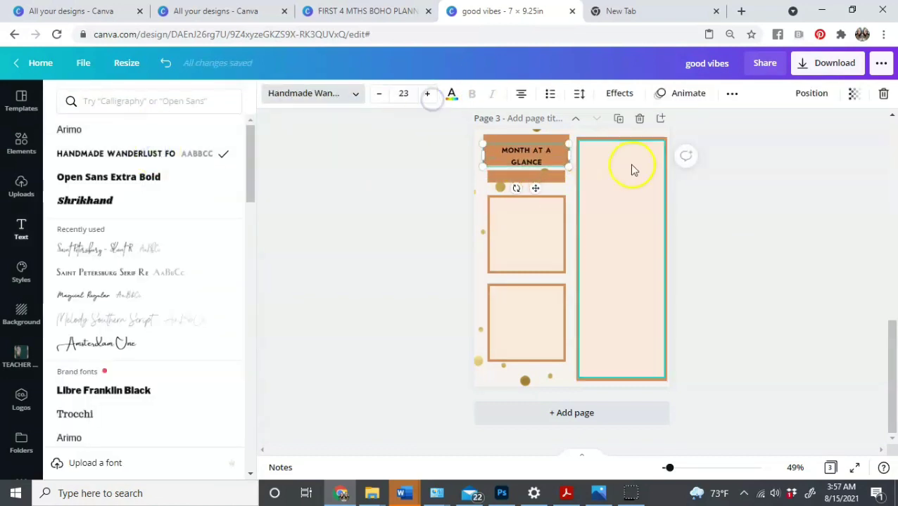
# Colour the header text light peach, scale it to size 30.9, and centre it on the tan header rectangle
pyautogui.click(534, 156)
pyautogui.click(451, 93)
pyautogui.click(230, 154)
pyautogui.moveTo(568, 166); pyautogui.dragTo(598, 169)
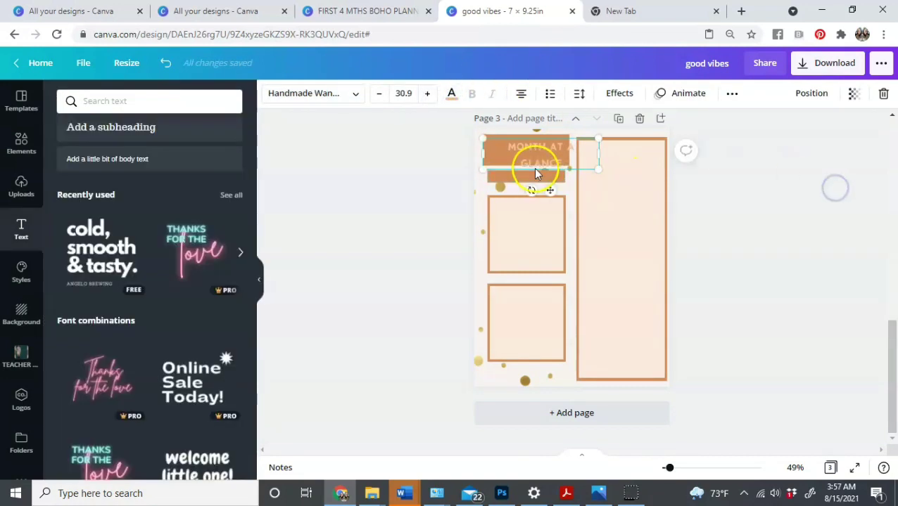
pyautogui.moveTo(535, 173); pyautogui.dragTo(519, 158)
pyautogui.click(567, 194)
pyautogui.click(543, 176)
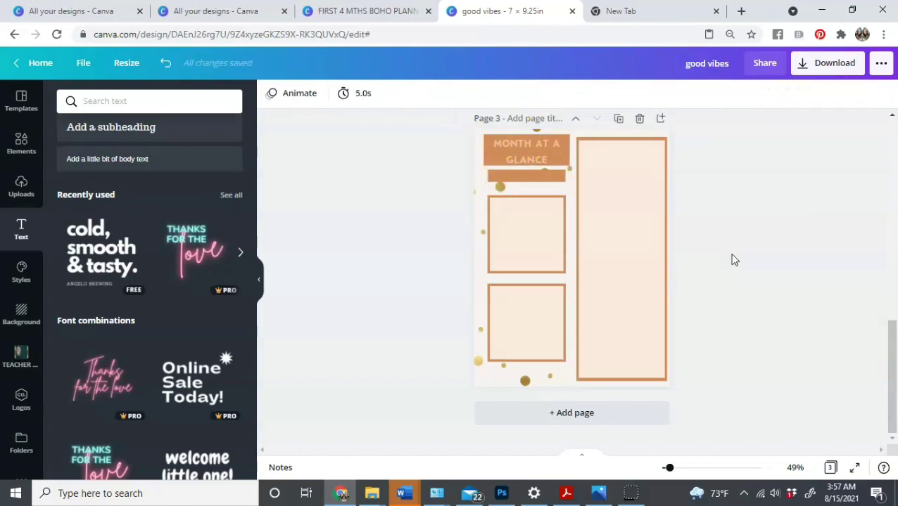
# Add a fourth page and browse the planner template categories for a layout to put on it
pyautogui.click(602, 419)
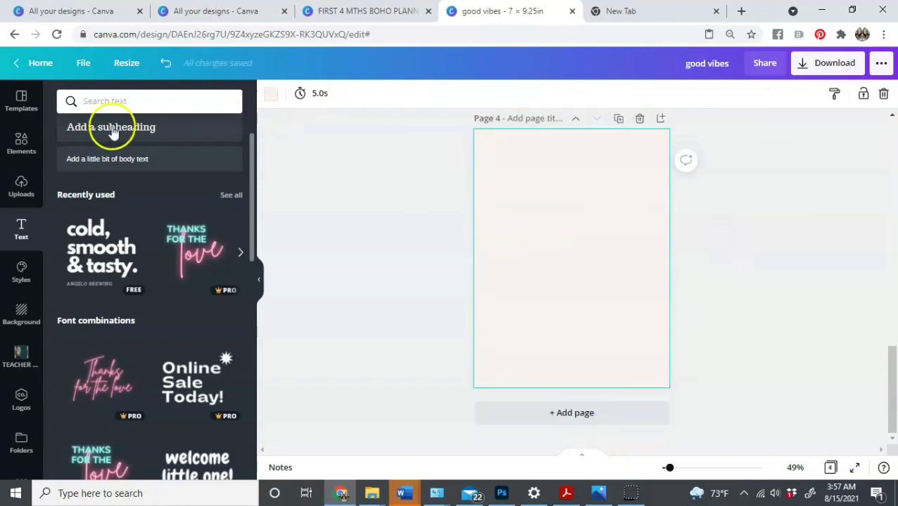
pyautogui.click(27, 107)
pyautogui.click(103, 96)
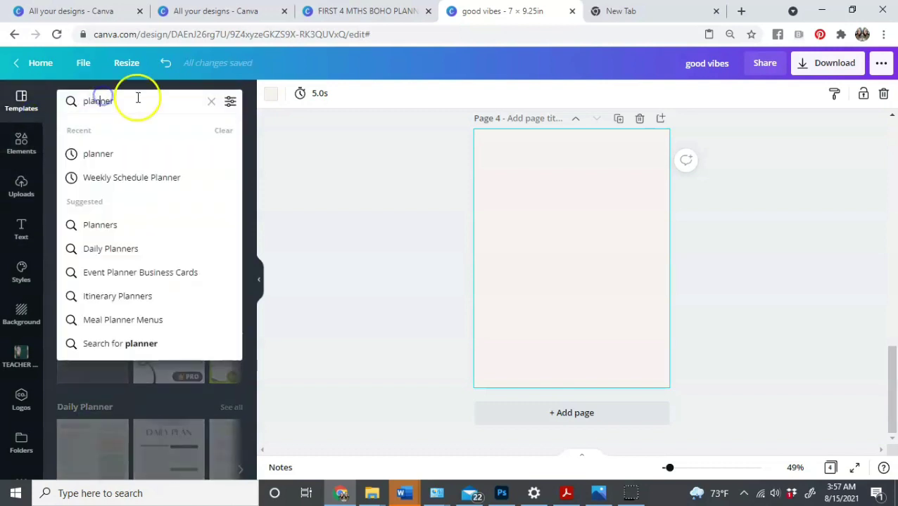
pyautogui.click(262, 131)
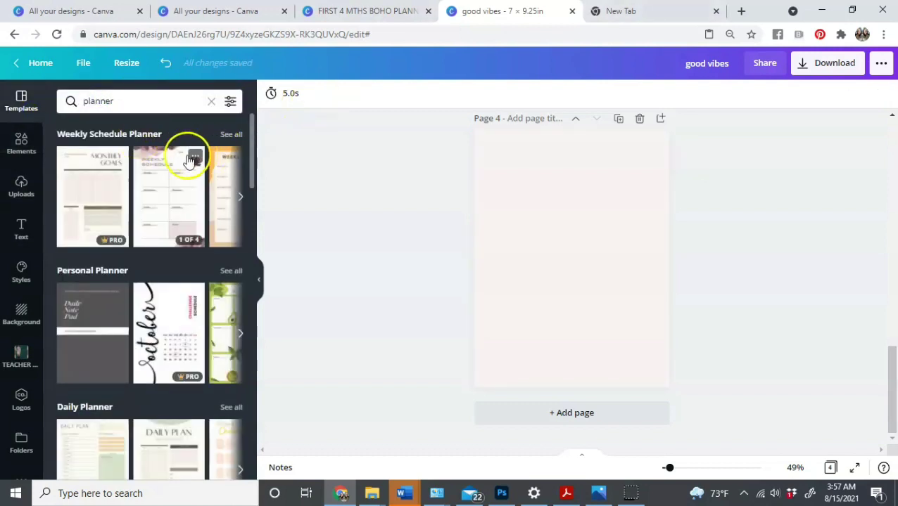
pyautogui.scroll(-3, 220, 172)
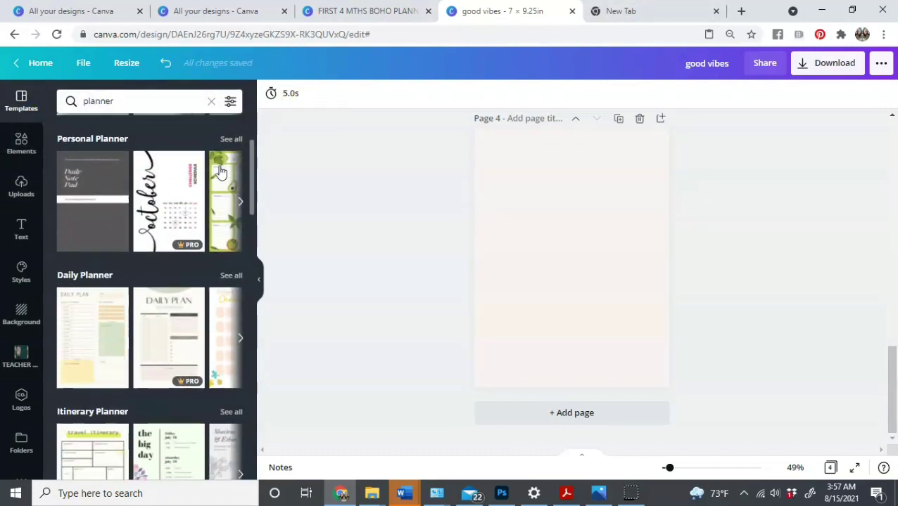
pyautogui.click(239, 274)
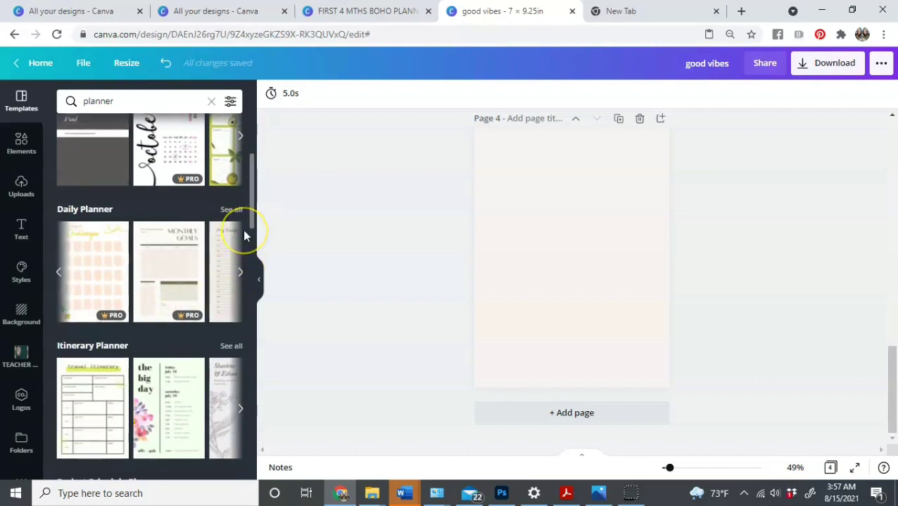
pyautogui.scroll(3, 236, 216)
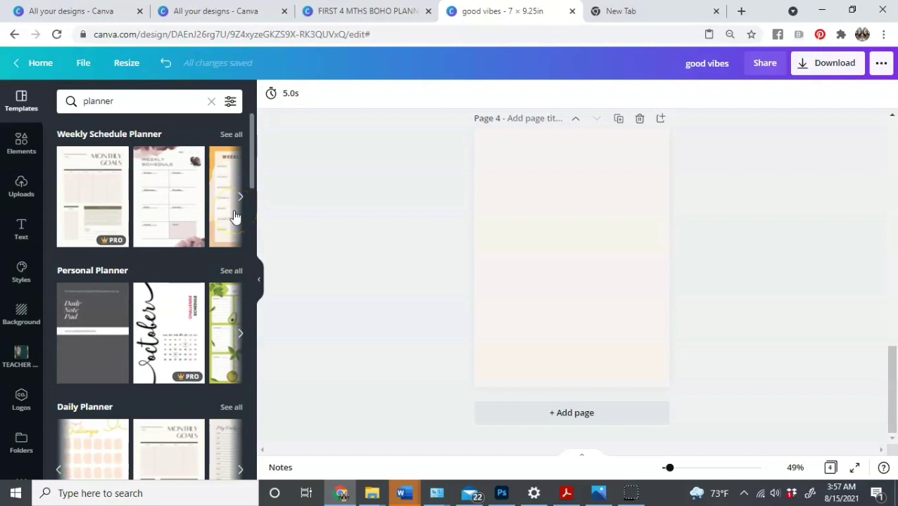
# Show all Weekly Schedule Planner templates and apply the orange and peach torn-paper "Weekly Planner" template to page 4
pyautogui.click(231, 133)
pyautogui.scroll(-1, 184, 184)
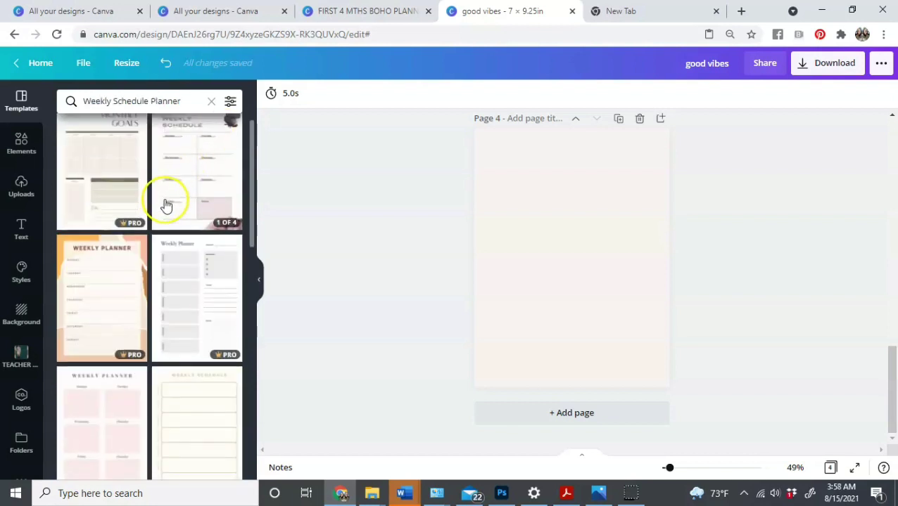
pyautogui.scroll(-1, 166, 205)
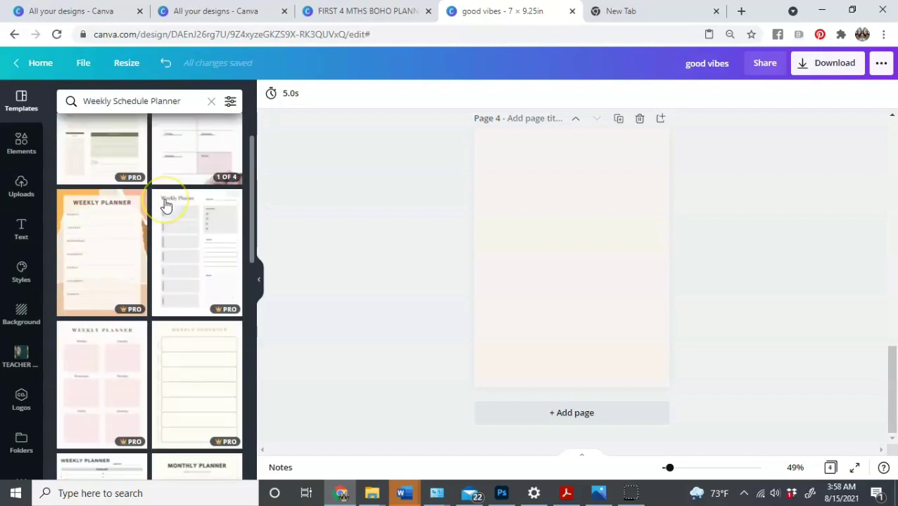
pyautogui.click(133, 234)
# Compare the weekly page with the Month at a Glance page and the August calendar pages of the FIRST 4 MTHS BOHO PLANNER design
pyautogui.scroll(2, 704, 279)
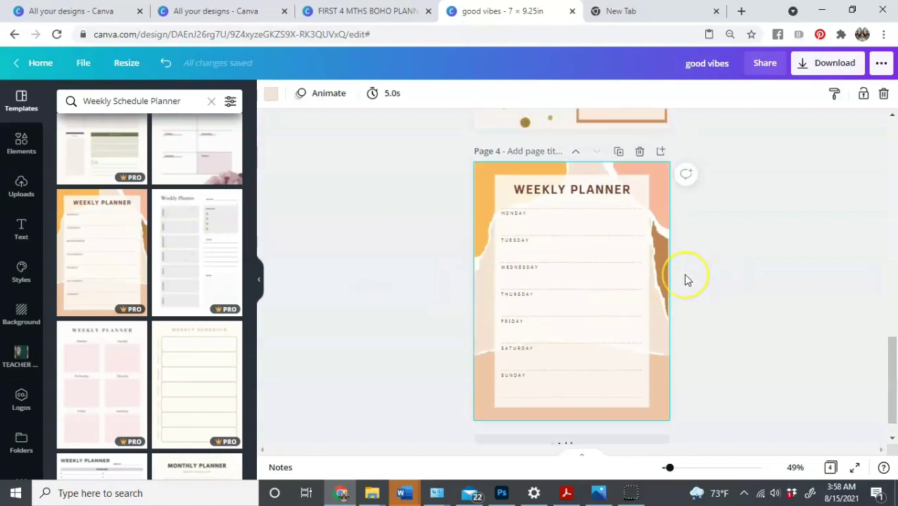
pyautogui.scroll(2, 687, 279)
pyautogui.scroll(-3, 686, 280)
pyautogui.scroll(8, 683, 279)
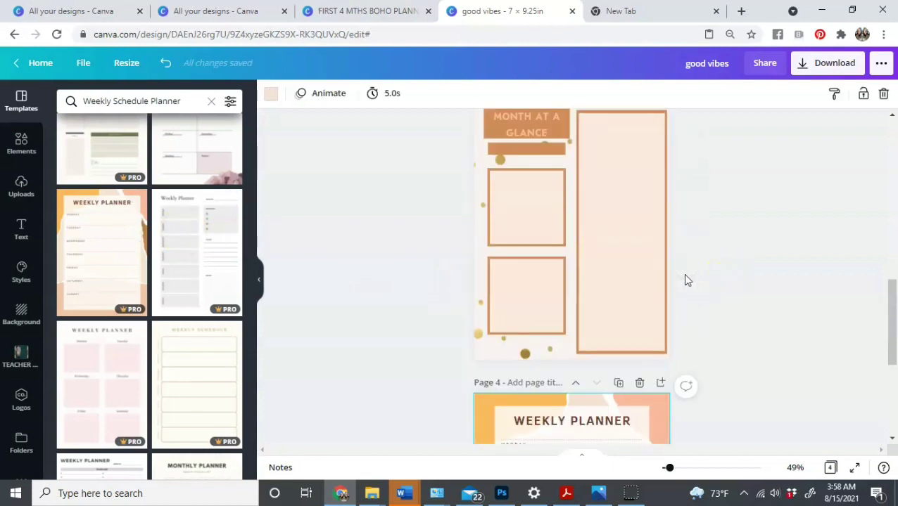
pyautogui.scroll(-6, 682, 279)
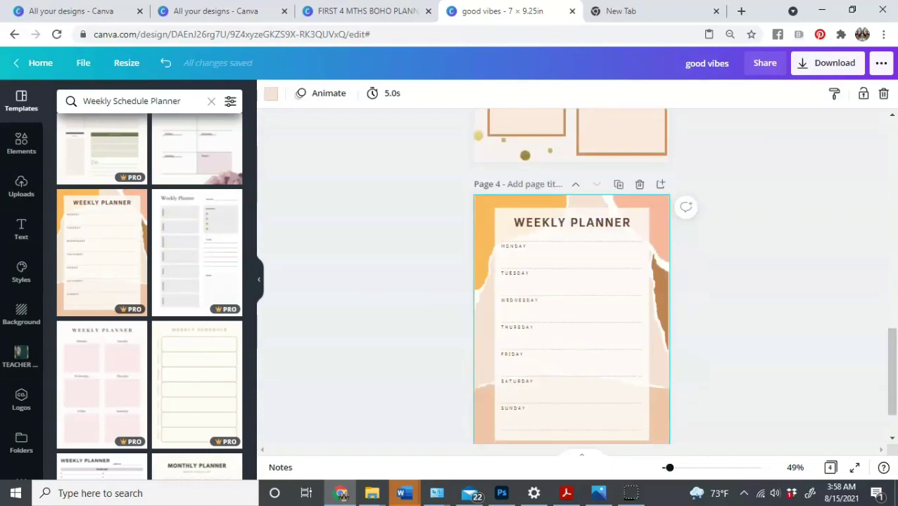
pyautogui.hotkey('ctrl', 'shift', 'Tab')
pyautogui.scroll(-8, 436, 156)
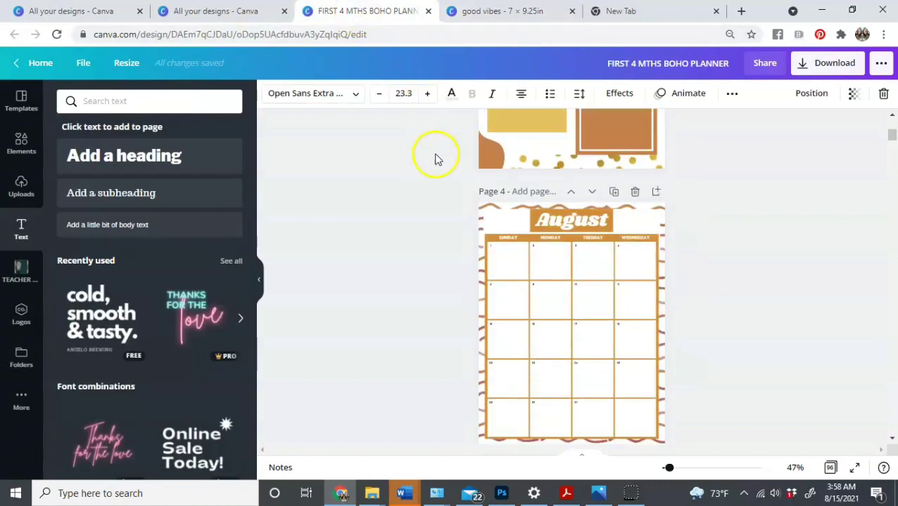
pyautogui.scroll(-4, 436, 161)
pyautogui.scroll(3, 434, 161)
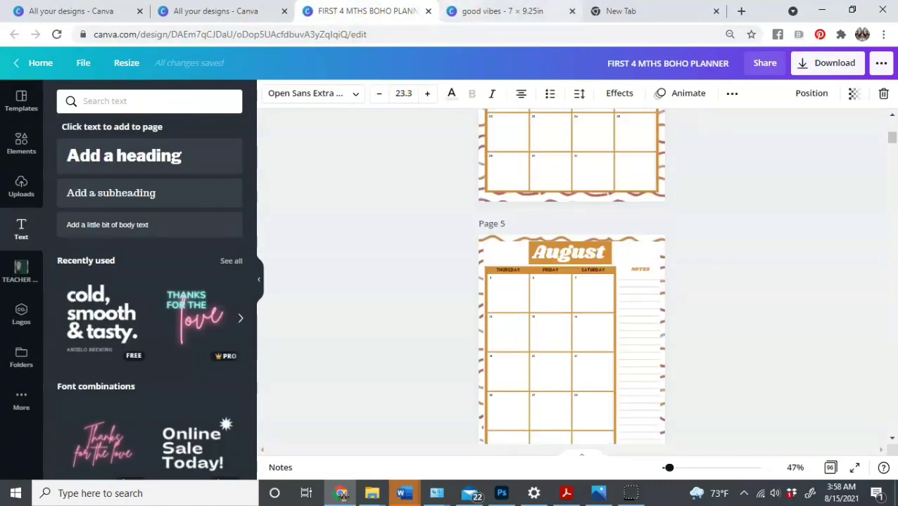
pyautogui.hotkey('ctrl', 'Tab')
pyautogui.scroll(3, 508, 141)
pyautogui.scroll(-4, 501, 144)
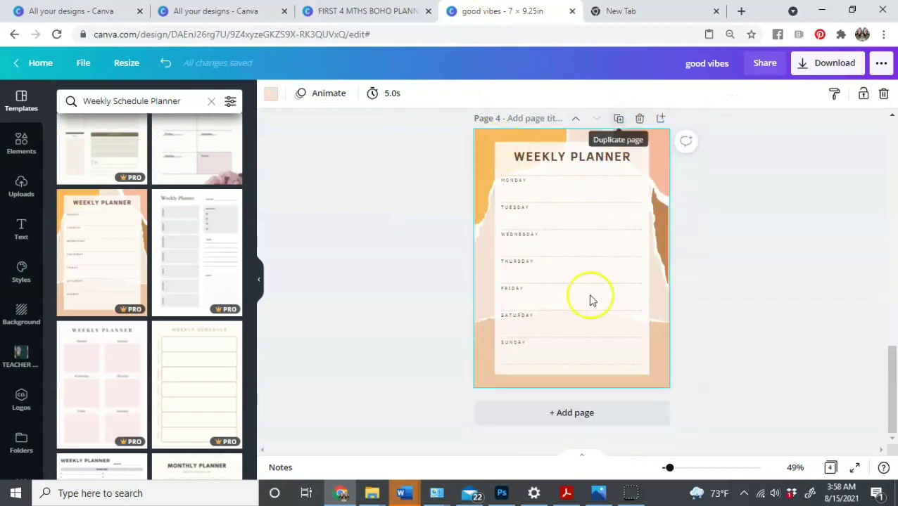
# Add a fifth page and look through the weekly schedule templates for its layout
pyautogui.click(536, 406)
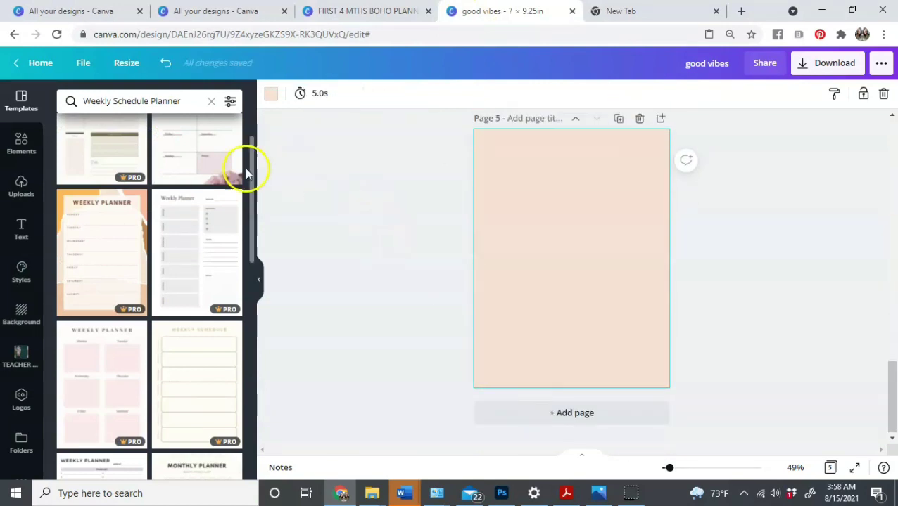
pyautogui.scroll(-1, 195, 266)
pyautogui.scroll(-3, 192, 265)
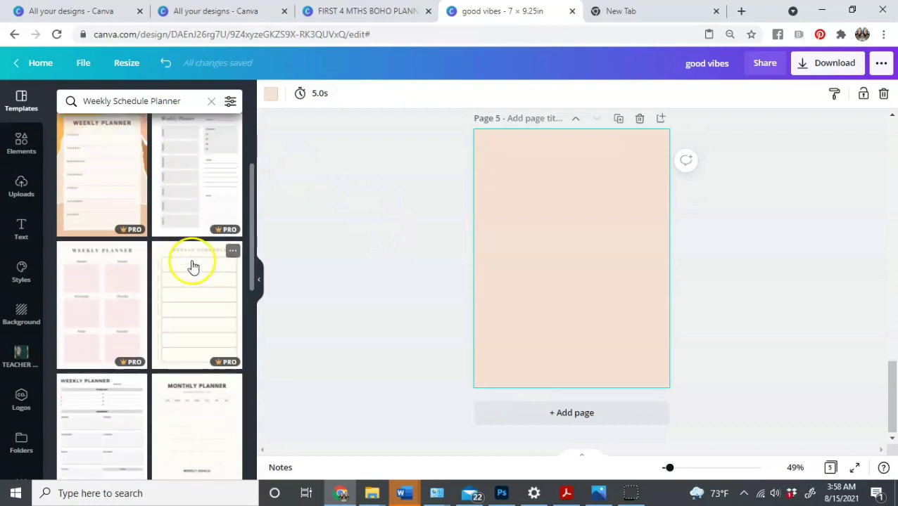
# Replace the template search text with "weekl" without running the search
pyautogui.doubleClick(155, 102)
pyautogui.tripleClick(139, 99)
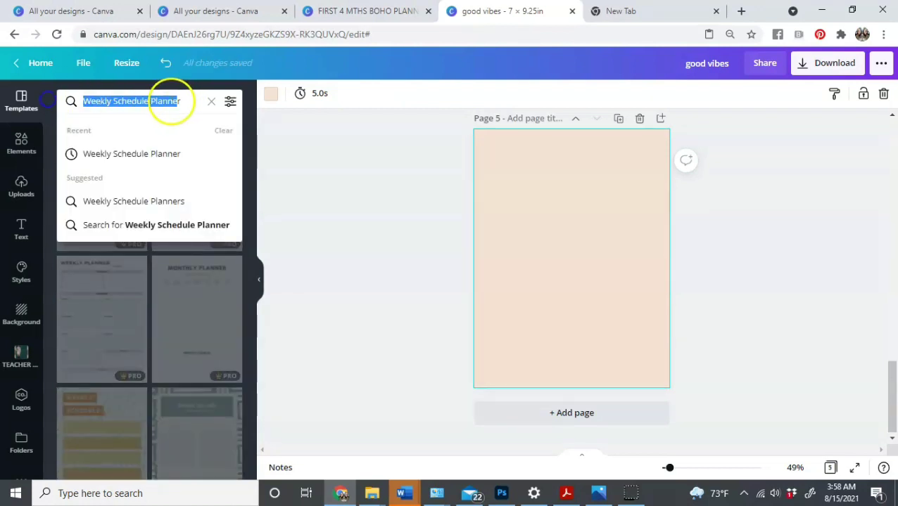
pyautogui.write('dail')
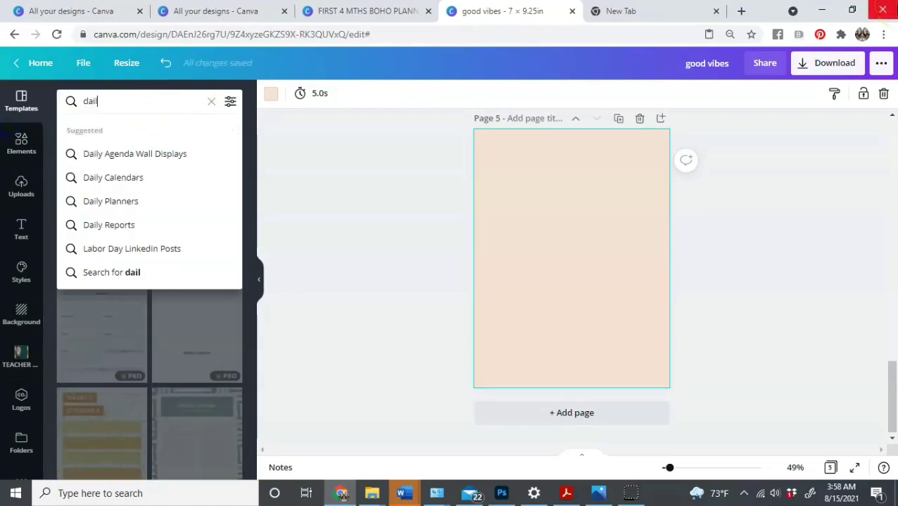
pyautogui.press('BackSpace')
pyautogui.press('BackSpace')
pyautogui.press('BackSpace')
pyautogui.press('BackSpace')
pyautogui.write('weekl')
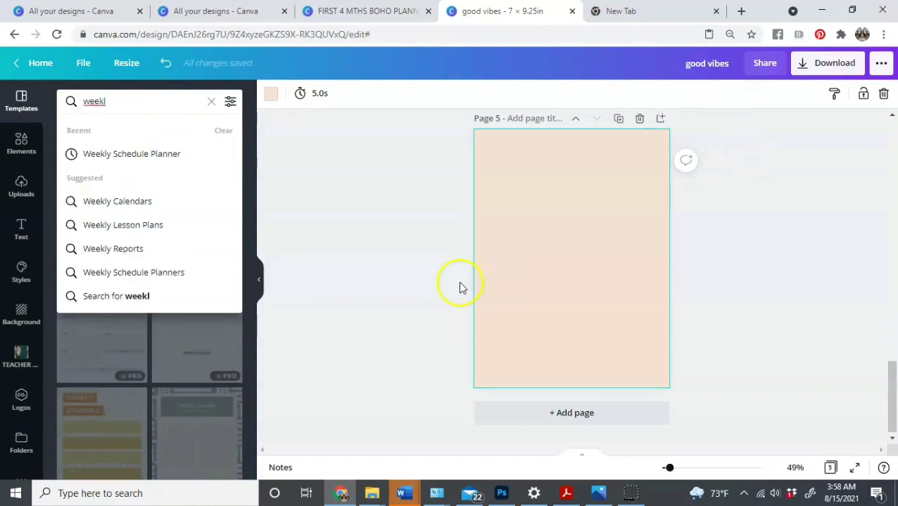
pyautogui.click(386, 293)
# Check the details of the Yellow Sprinkles Weekly Schedule Planner template and apply it to page 5
pyautogui.scroll(-1, 129, 349)
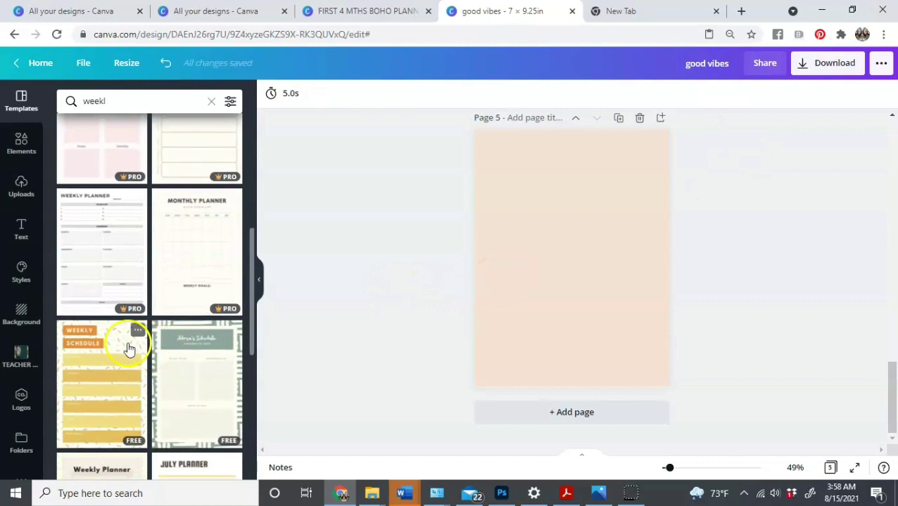
pyautogui.scroll(-1, 130, 345)
pyautogui.click(138, 268)
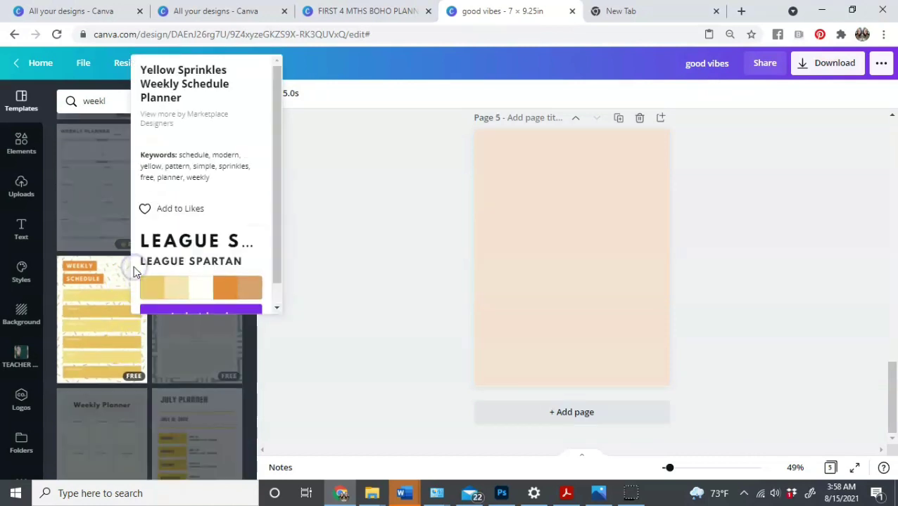
pyautogui.click(310, 257)
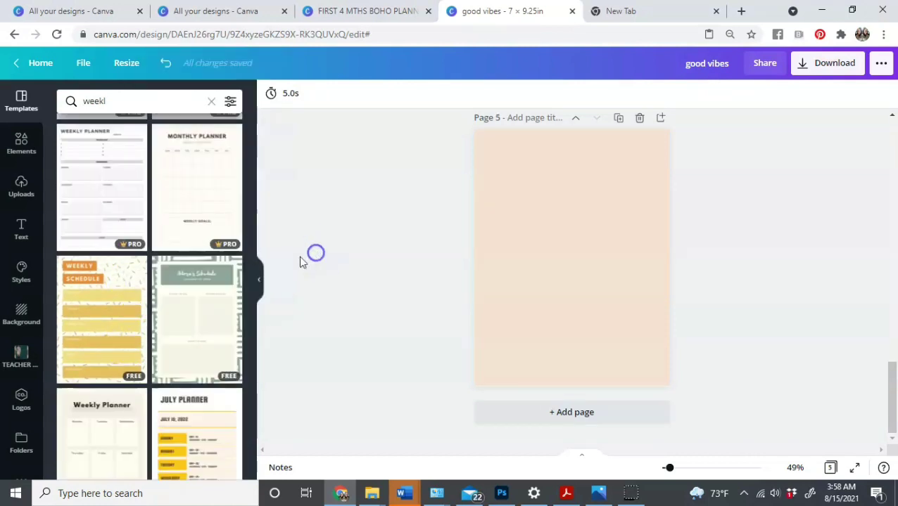
pyautogui.click(90, 286)
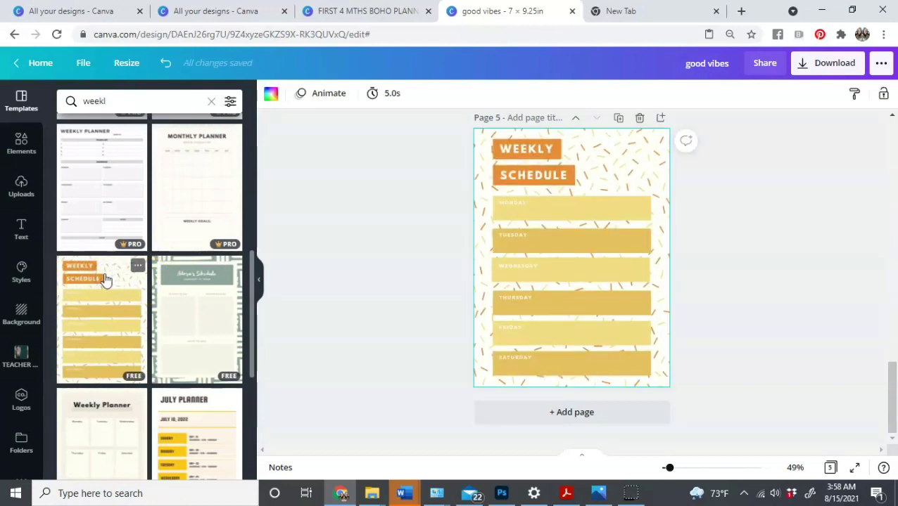
pyautogui.scroll(-2, 215, 300)
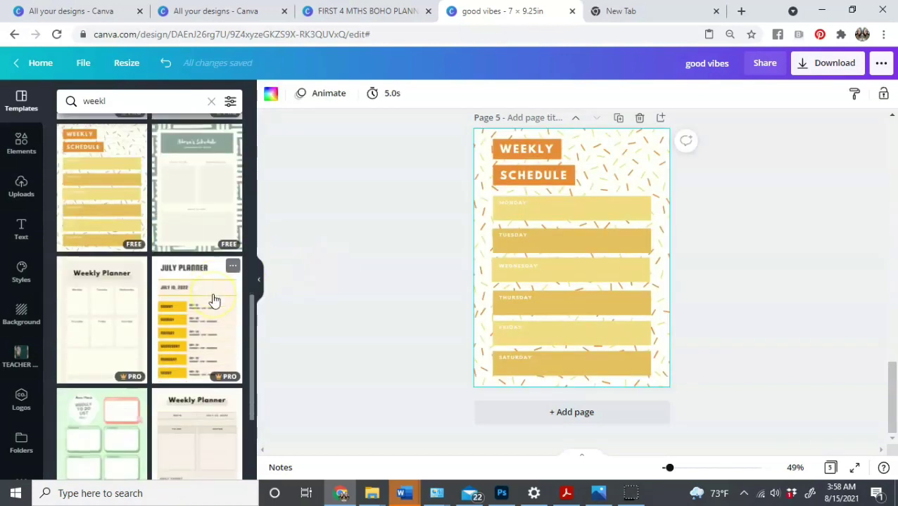
pyautogui.scroll(2, 214, 301)
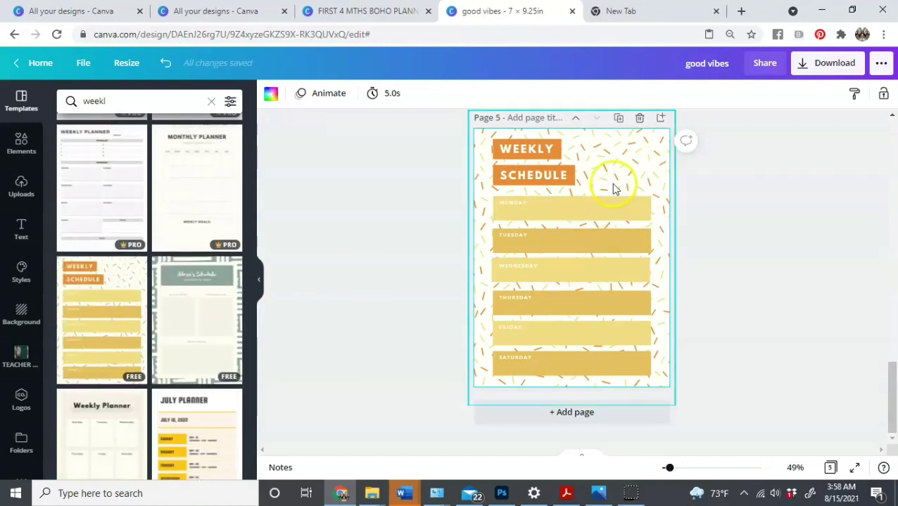
# Review pages 3 to 5 to judge how the two weekly templates fit with the Month at a Glance page
pyautogui.click(735, 222)
pyautogui.scroll(2, 732, 225)
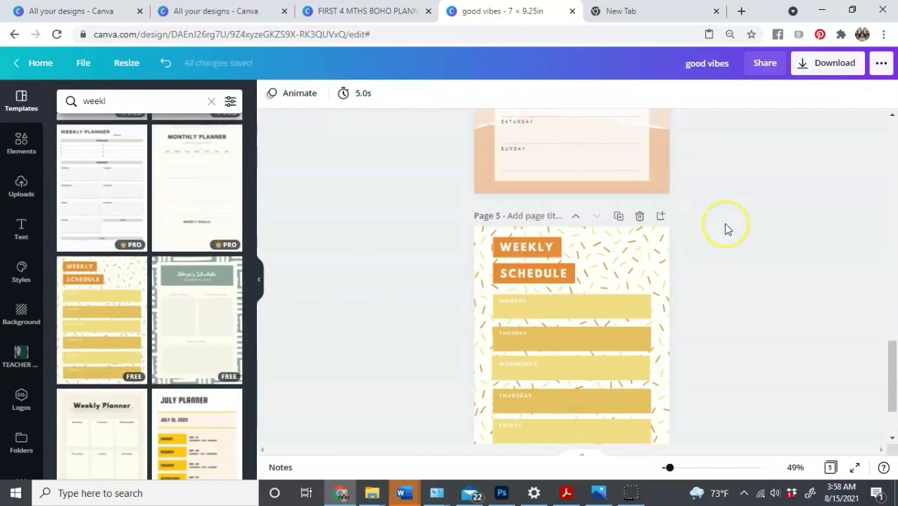
pyautogui.scroll(8, 727, 230)
pyautogui.scroll(-6, 725, 230)
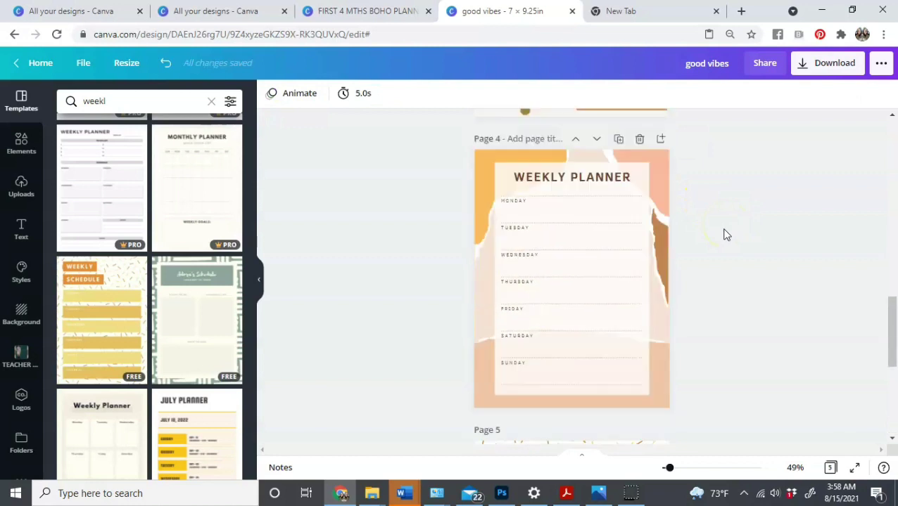
pyautogui.scroll(-4, 727, 237)
pyautogui.scroll(2, 727, 236)
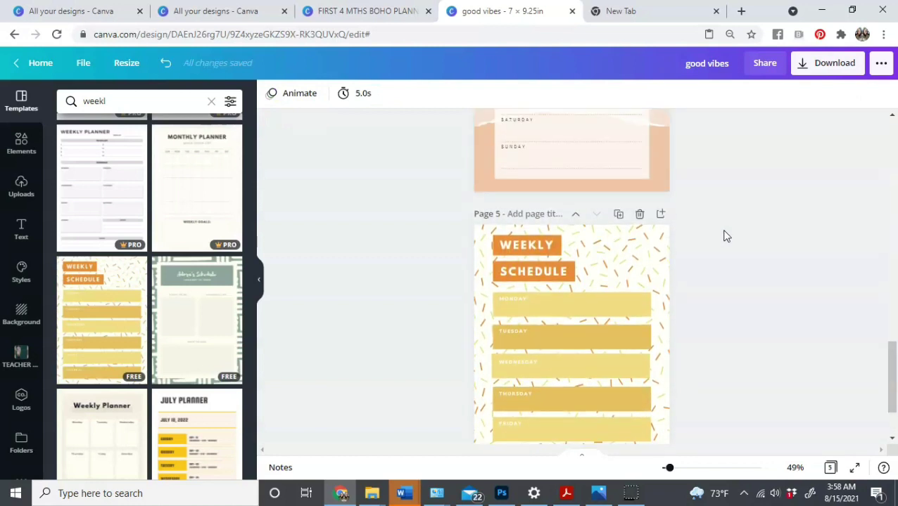
pyautogui.scroll(5, 725, 236)
pyautogui.scroll(-3, 711, 257)
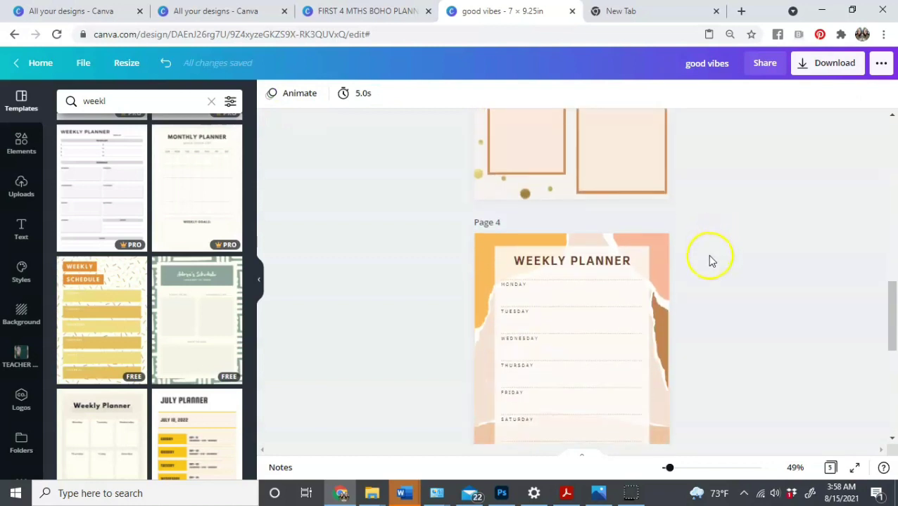
pyautogui.click(659, 244)
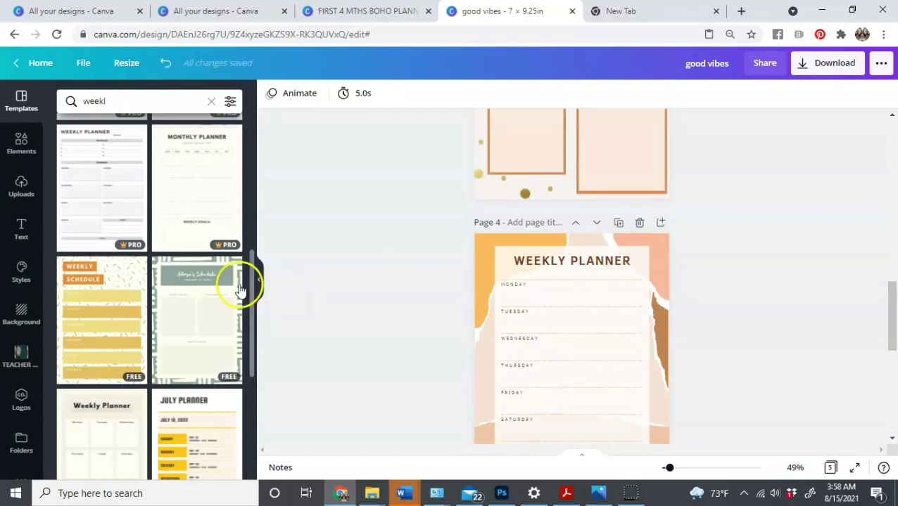
# Look through the weekly planner template results for further layouts that suit the boho planner
pyautogui.scroll(-5, 238, 290)
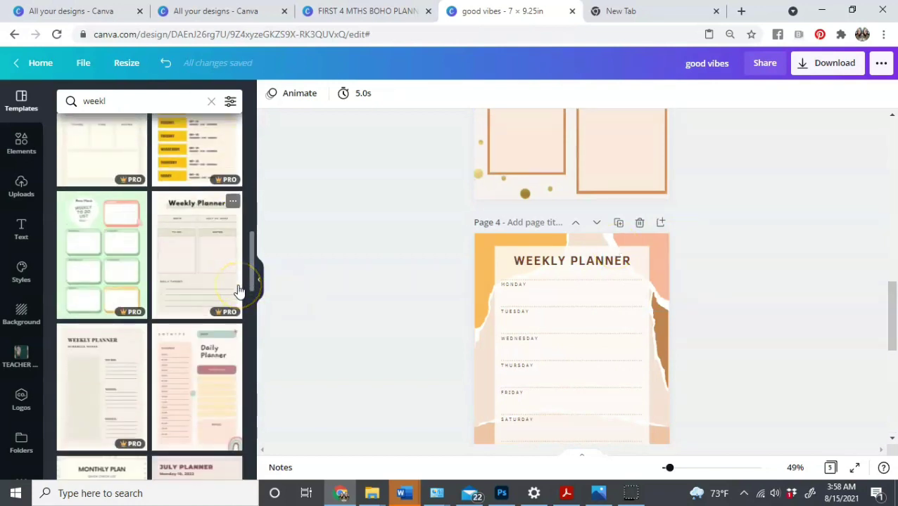
pyautogui.scroll(-2, 238, 290)
pyautogui.scroll(-3, 238, 290)
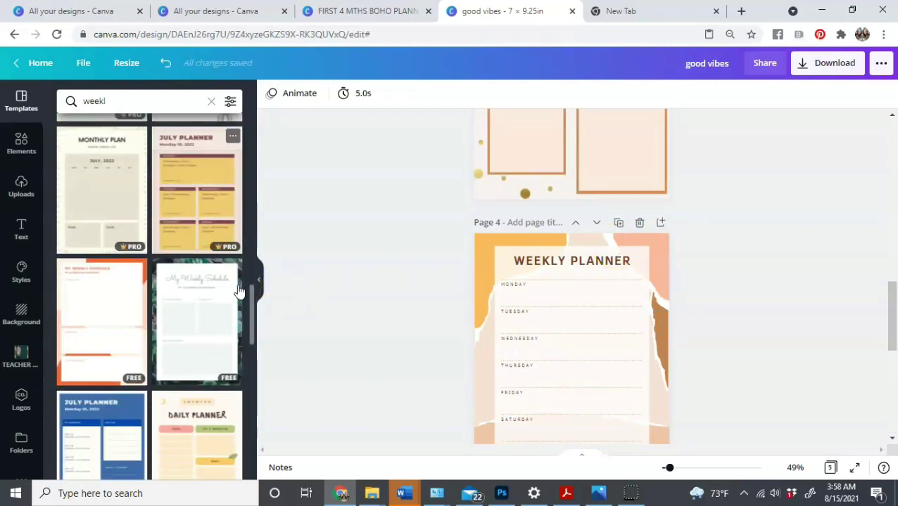
pyautogui.scroll(-4, 239, 290)
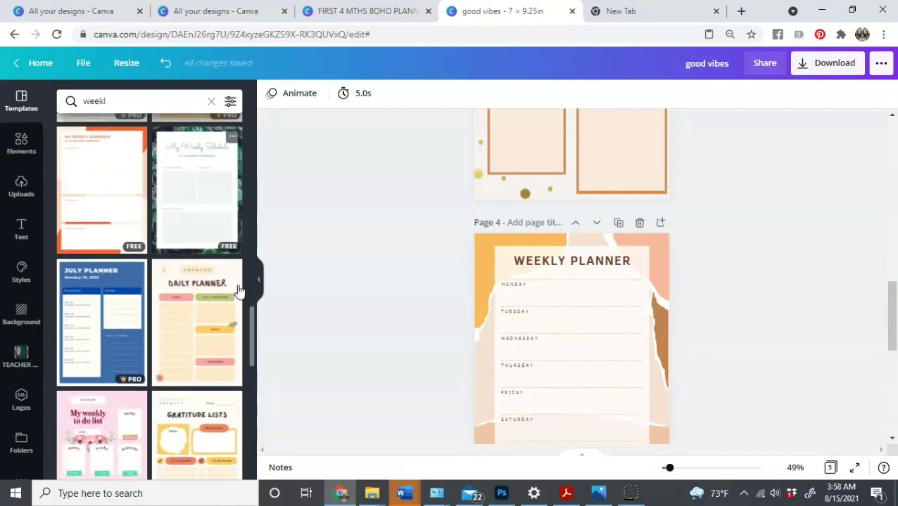
pyautogui.scroll(-3, 240, 291)
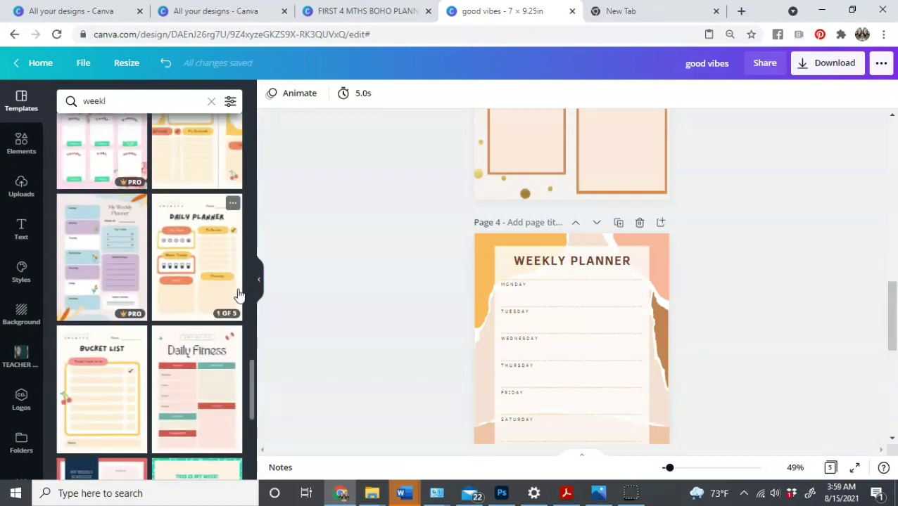
pyautogui.scroll(-3, 239, 295)
pyautogui.scroll(-7, 246, 291)
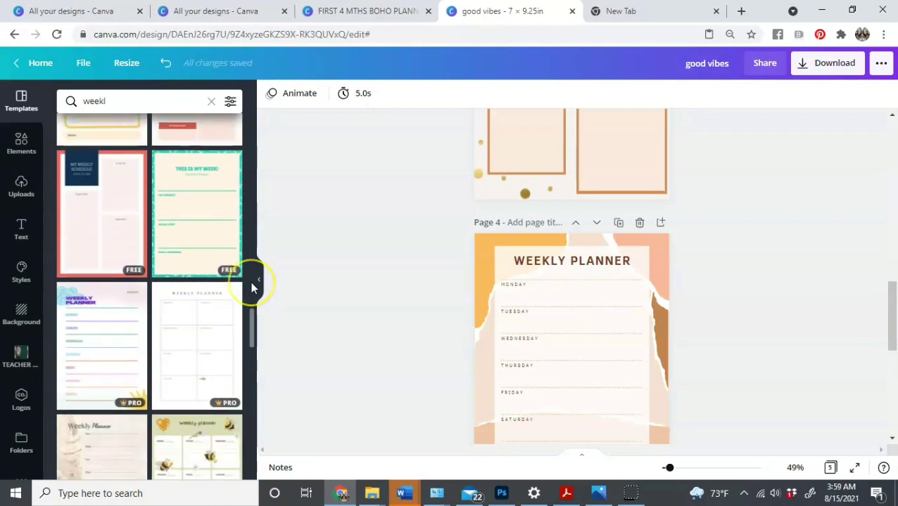
pyautogui.scroll(-2, 252, 288)
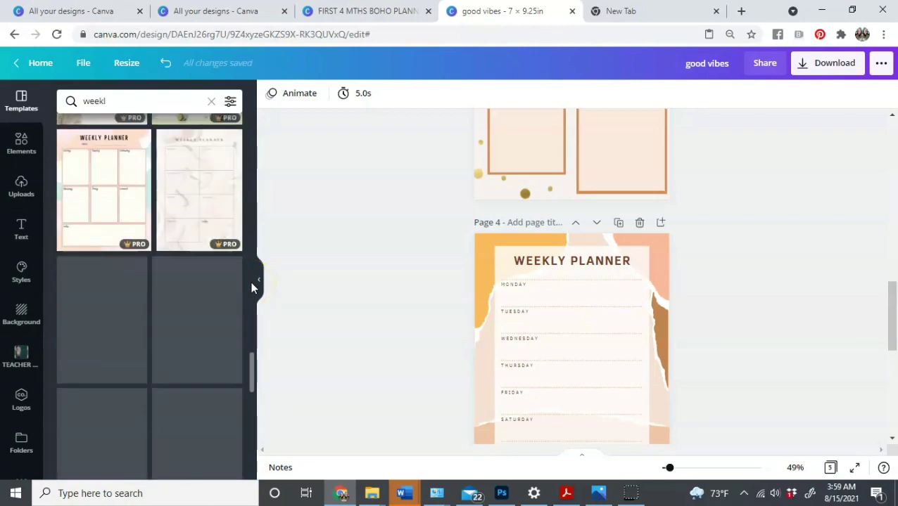
pyautogui.scroll(-4, 292, 280)
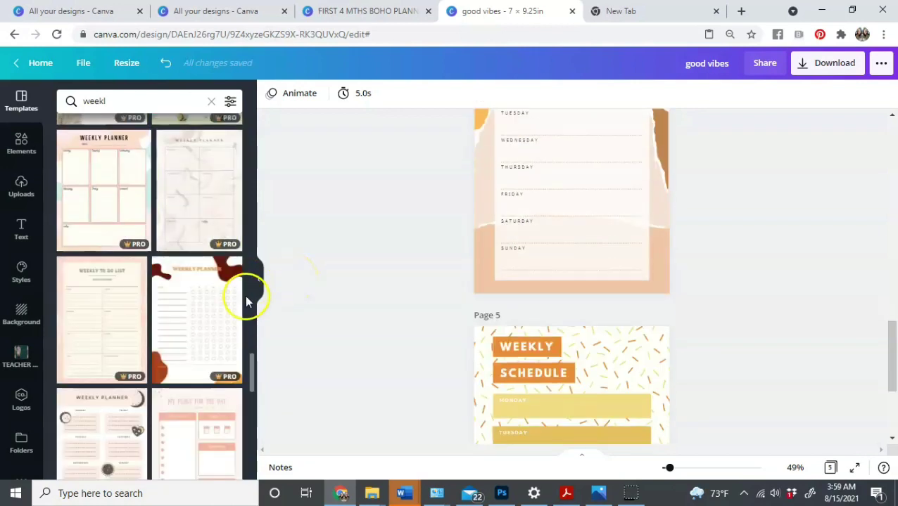
pyautogui.scroll(-3, 235, 304)
pyautogui.scroll(-6, 228, 310)
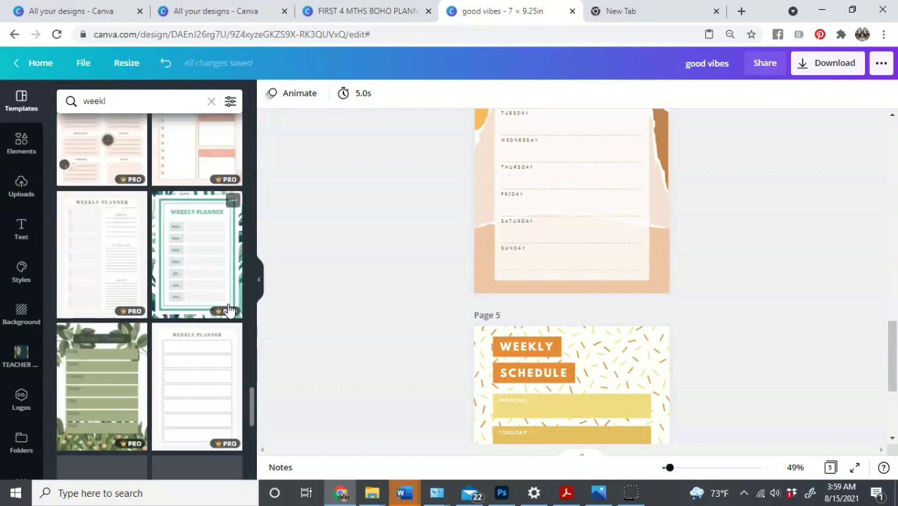
pyautogui.scroll(-3, 228, 311)
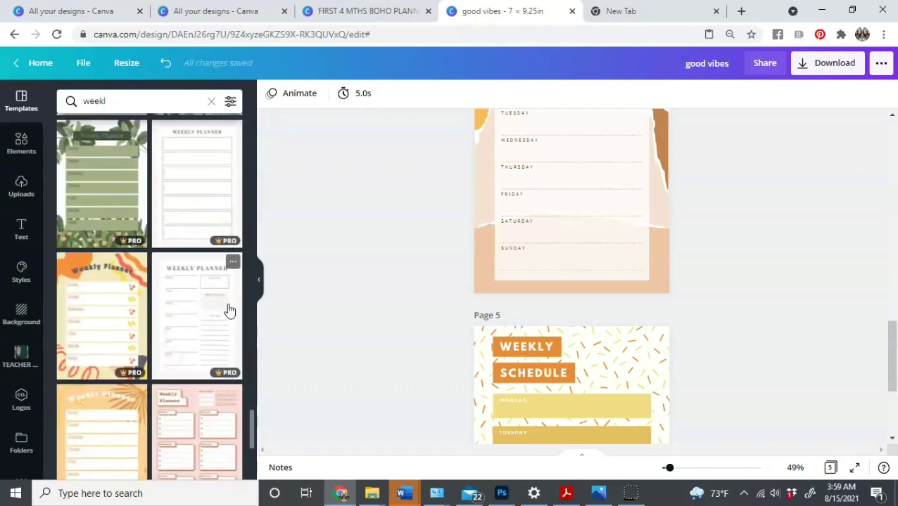
# Search the templates for "daily planner", look through the layouts, and compare them with the planner's existing pages
pyautogui.click(134, 100)
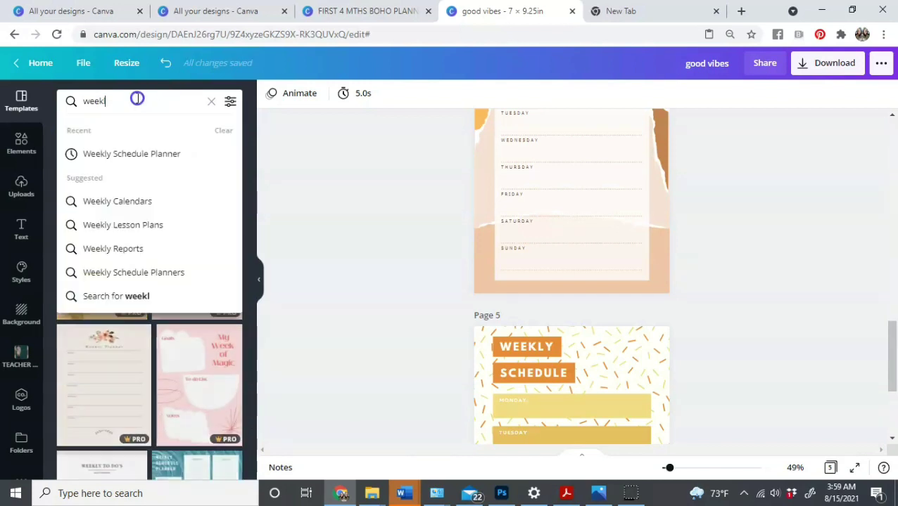
pyautogui.write('daily planner')
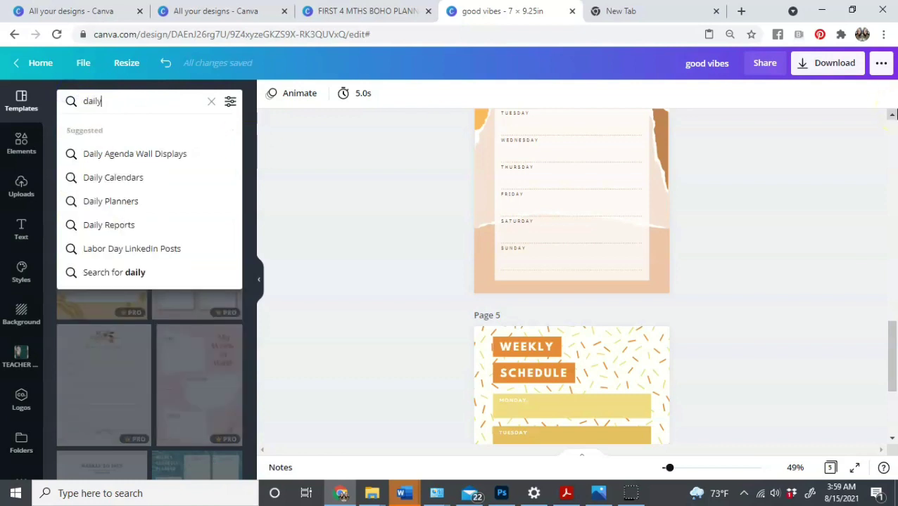
pyautogui.press('Return')
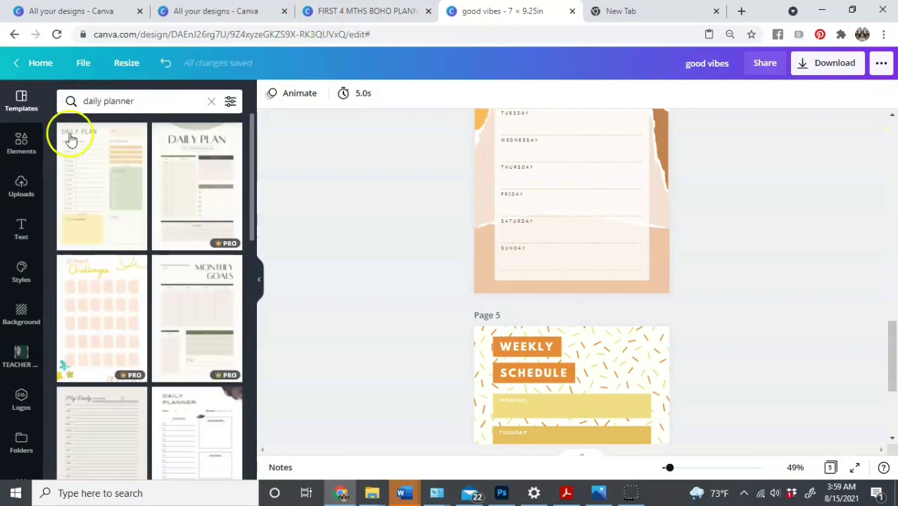
pyautogui.scroll(-2, 176, 185)
pyautogui.scroll(-6, 177, 190)
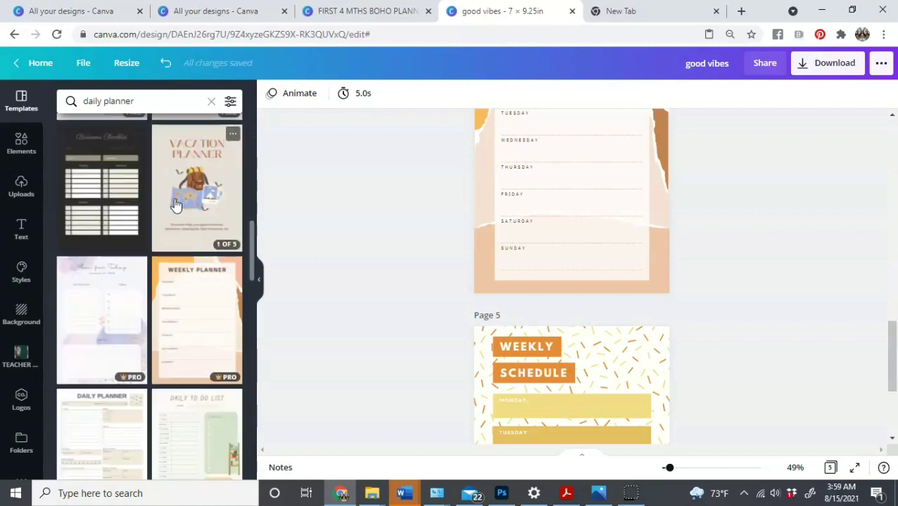
pyautogui.scroll(-2, 393, 233)
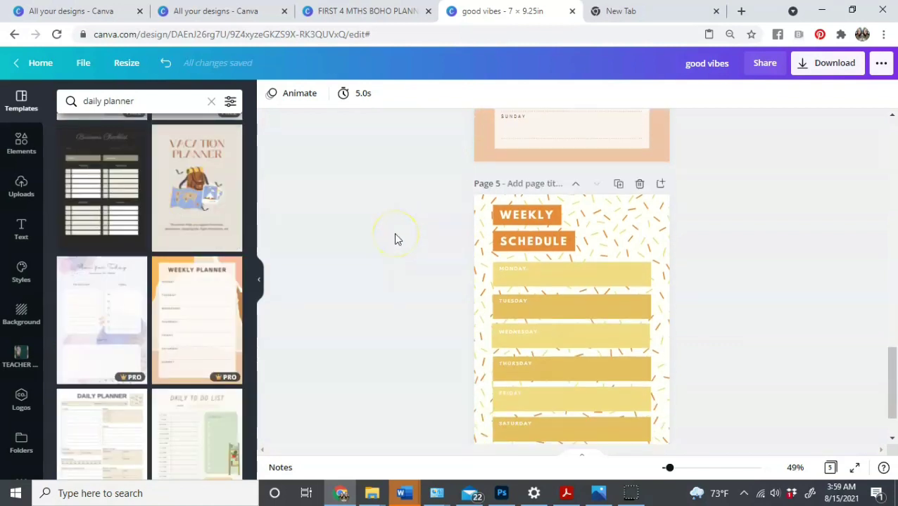
pyautogui.scroll(10, 457, 233)
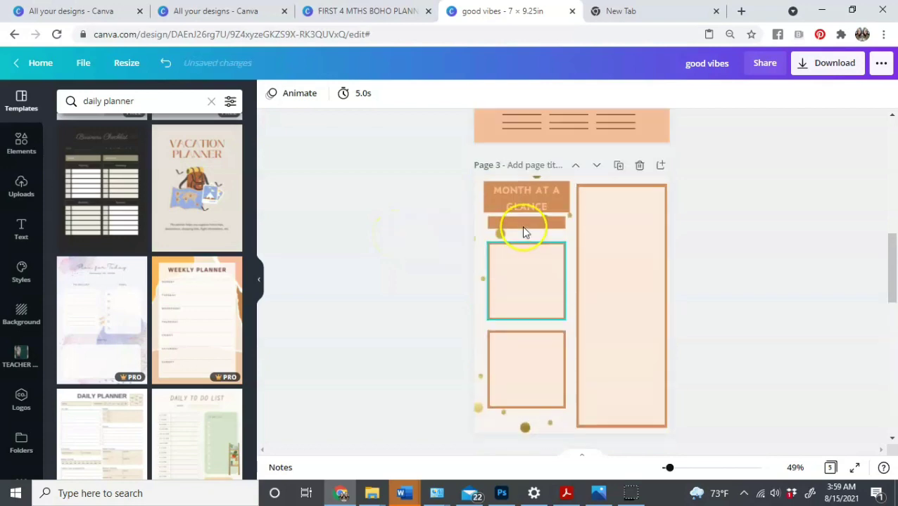
# Examine the This Week's Plan layout and the August calendar pages in the FIRST 4 MTHS BOHO PLANNER design as reference
pyautogui.click(570, 247)
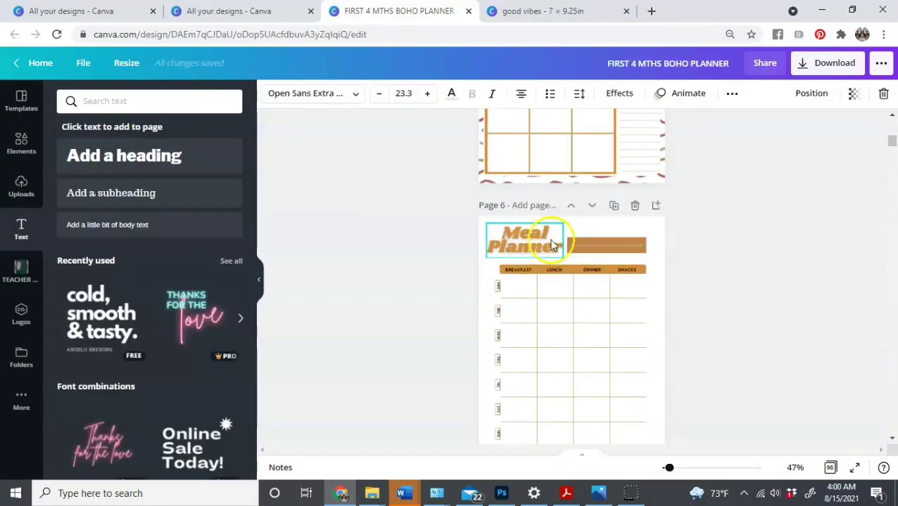
pyautogui.scroll(-8, 551, 245)
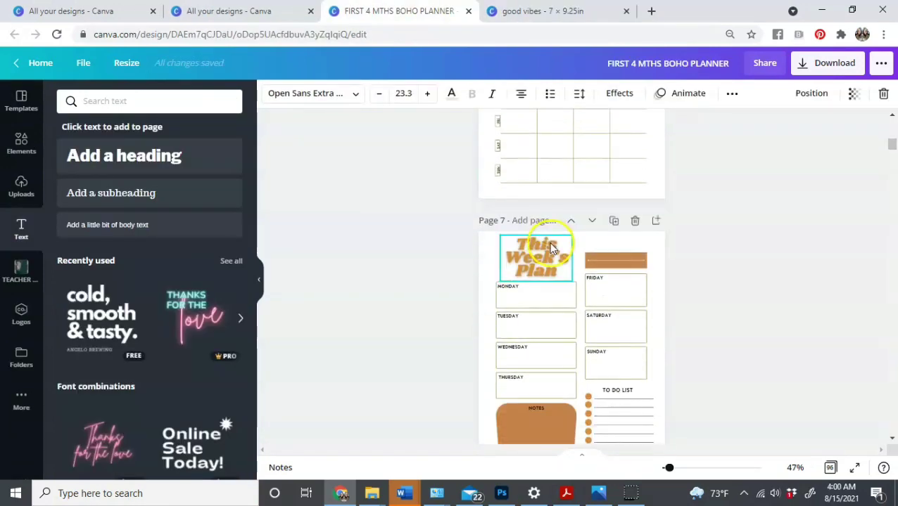
pyautogui.scroll(-4, 552, 255)
pyautogui.scroll(5, 545, 256)
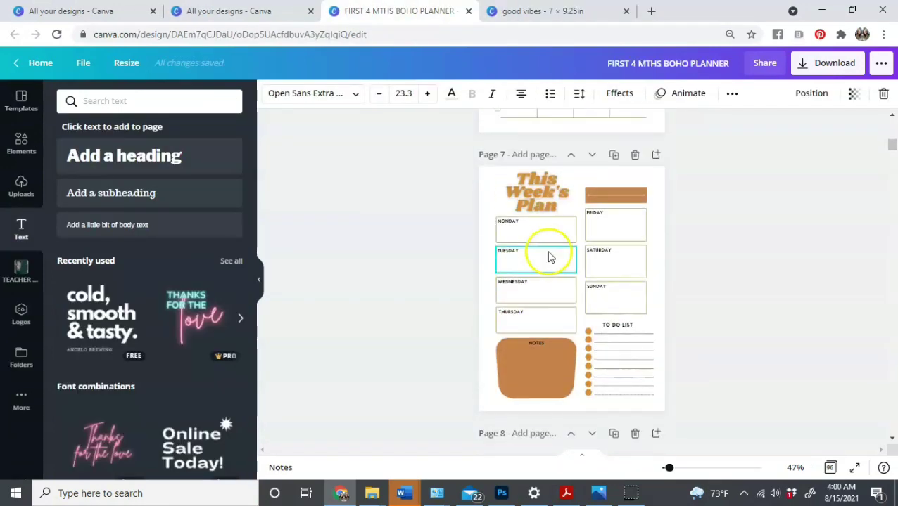
pyautogui.click(519, 223)
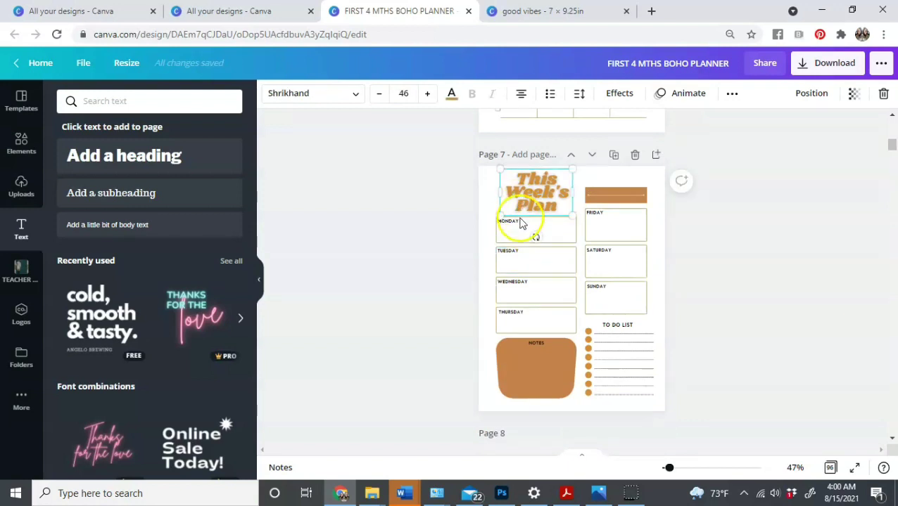
pyautogui.click(521, 233)
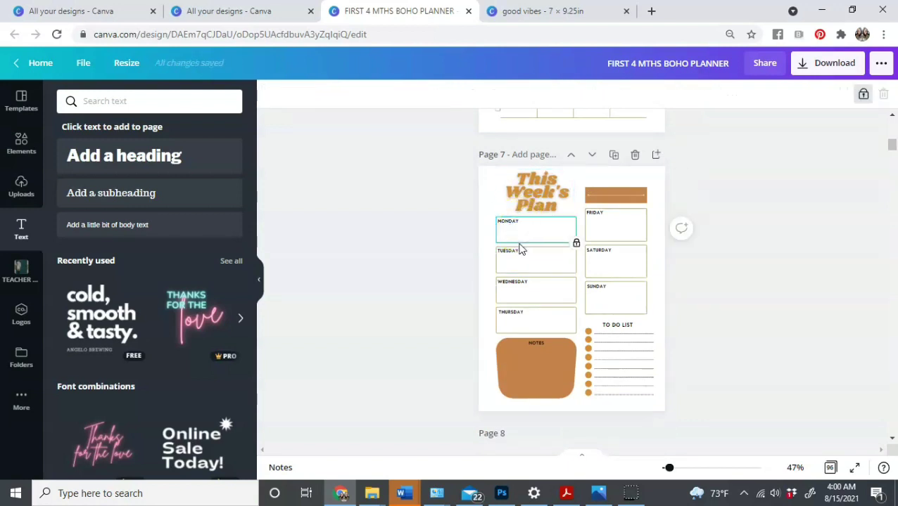
pyautogui.click(520, 253)
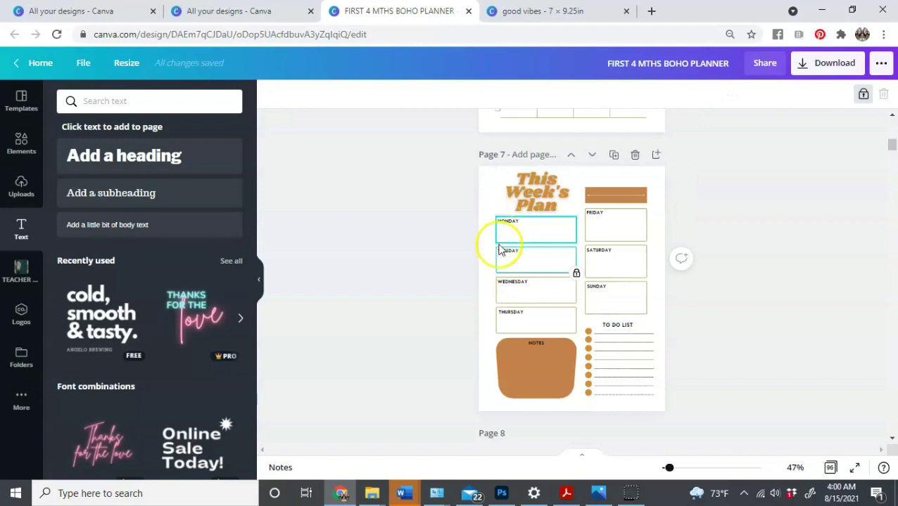
pyautogui.click(544, 367)
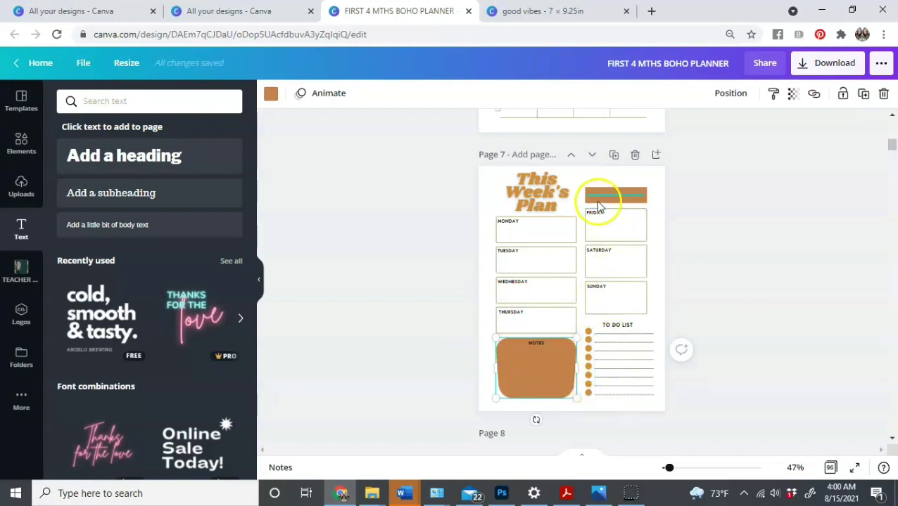
pyautogui.scroll(8, 675, 211)
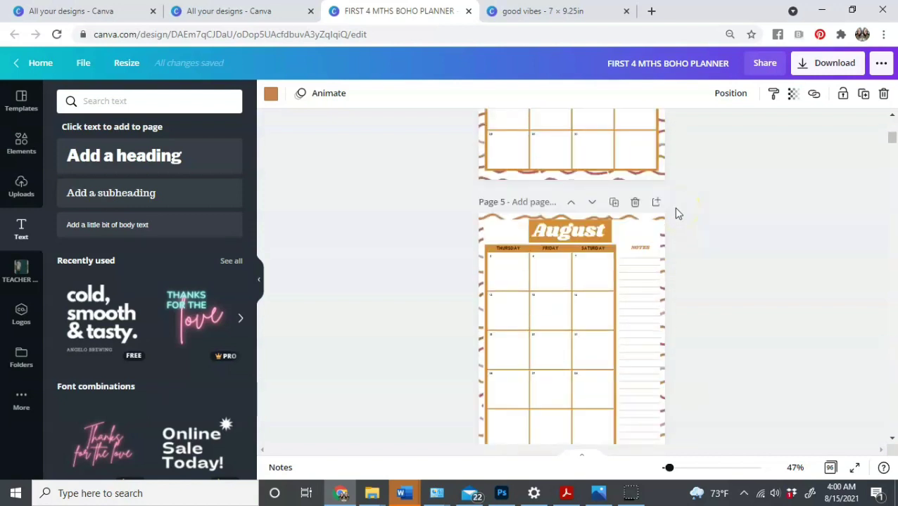
pyautogui.scroll(3, 673, 206)
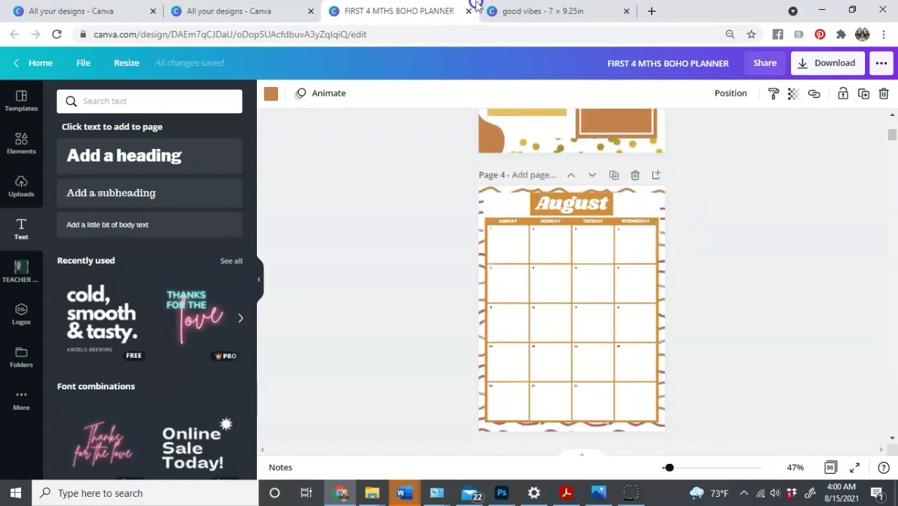
# Return to the good vibes design and review pages 2 to 5 from the yearly calendar to the last page
pyautogui.click(485, 9)
pyautogui.scroll(2, 500, 176)
pyautogui.scroll(6, 500, 187)
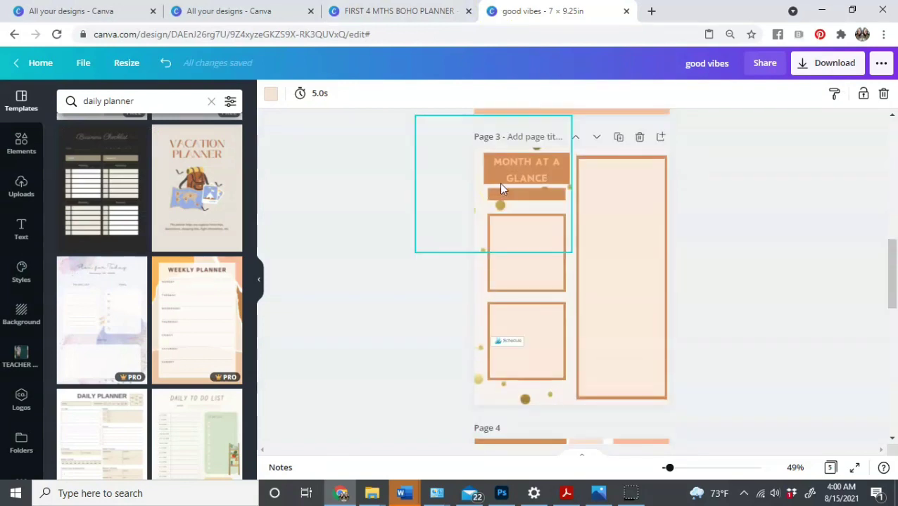
pyautogui.scroll(2, 515, 228)
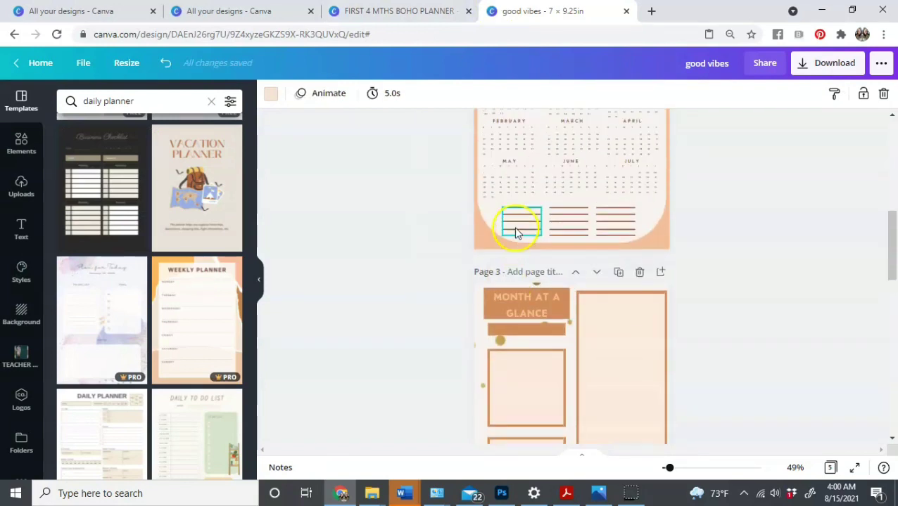
pyautogui.scroll(-3, 500, 232)
pyautogui.scroll(-2, 474, 269)
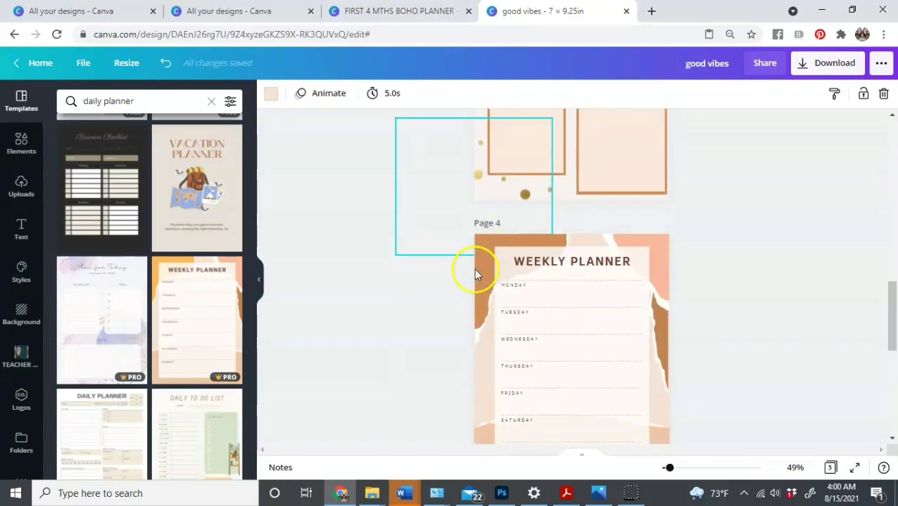
pyautogui.scroll(-2, 467, 273)
pyautogui.scroll(-2, 492, 287)
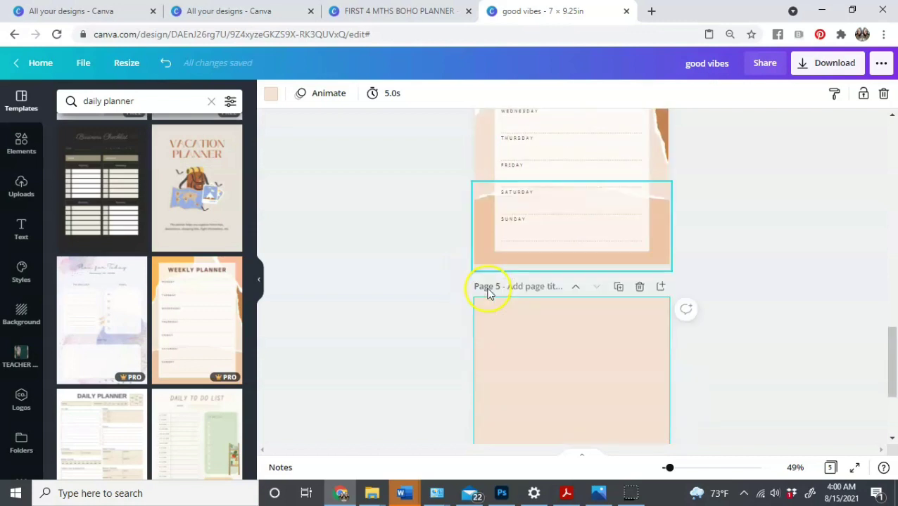
# Search the templates for "weekly planner"
pyautogui.click(112, 102)
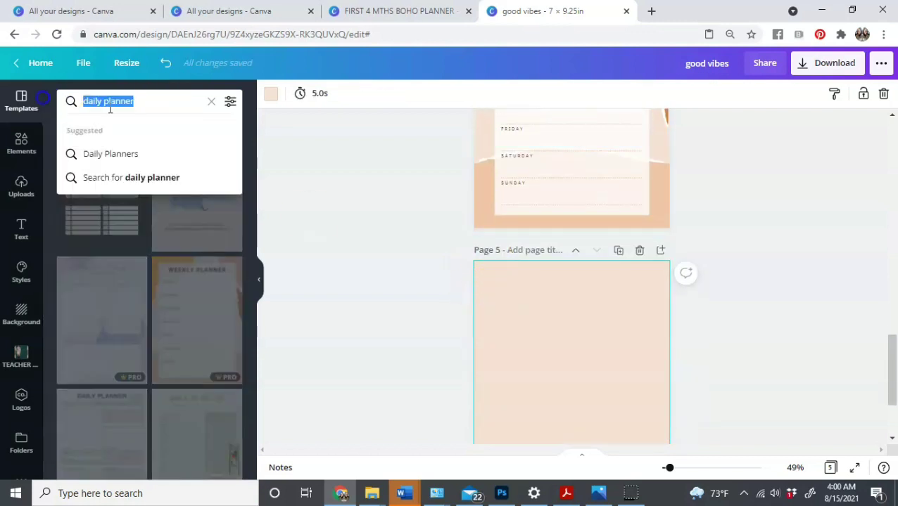
pyautogui.write('weekly')
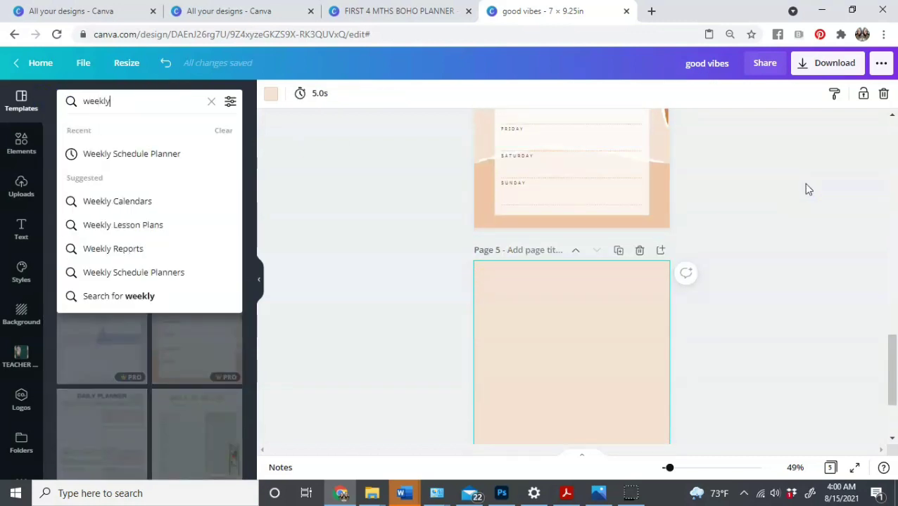
pyautogui.write(' plann')
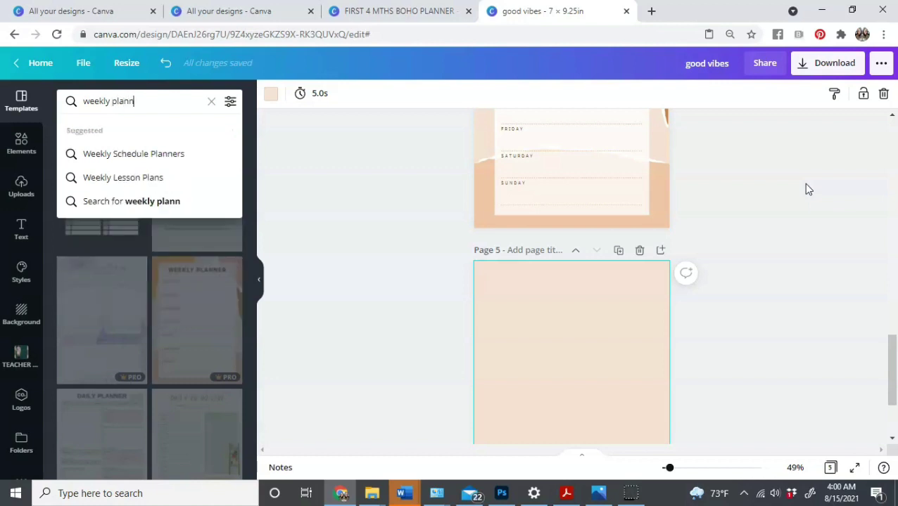
pyautogui.write('er')
pyautogui.press('Return')
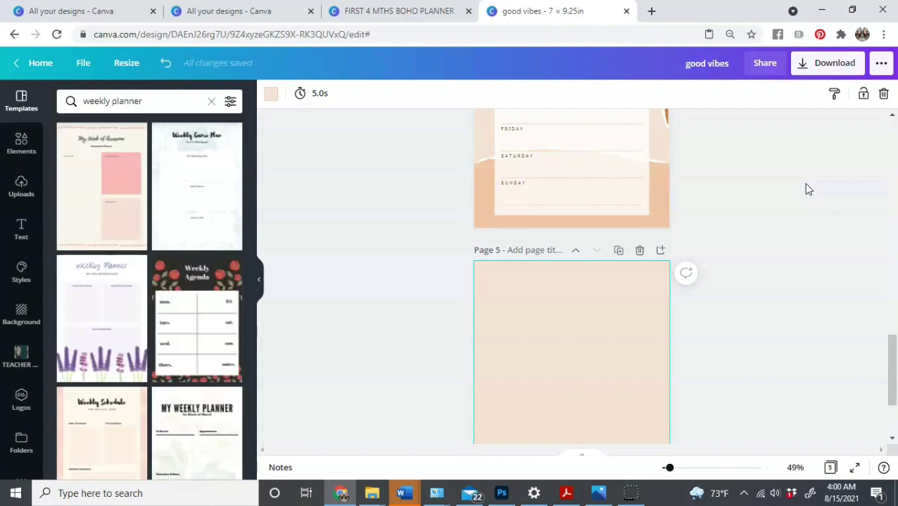
# Replace the template search with "august calender" and run it to find a layout for page 5
pyautogui.click(72, 104)
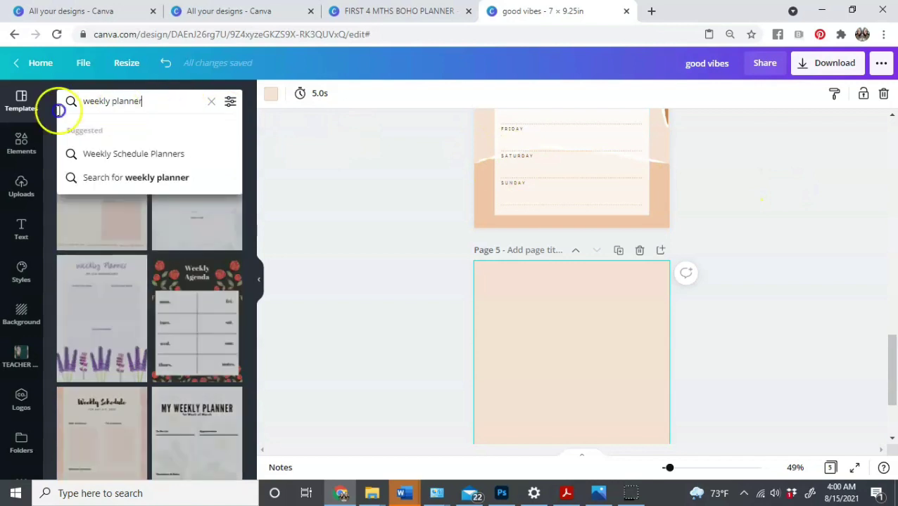
pyautogui.write('august ca')
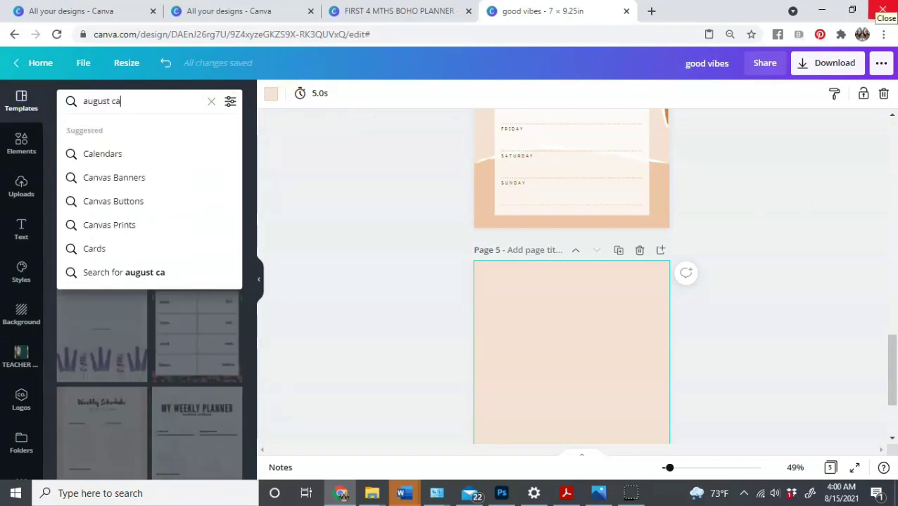
pyautogui.write('alender')
pyautogui.press('Return')
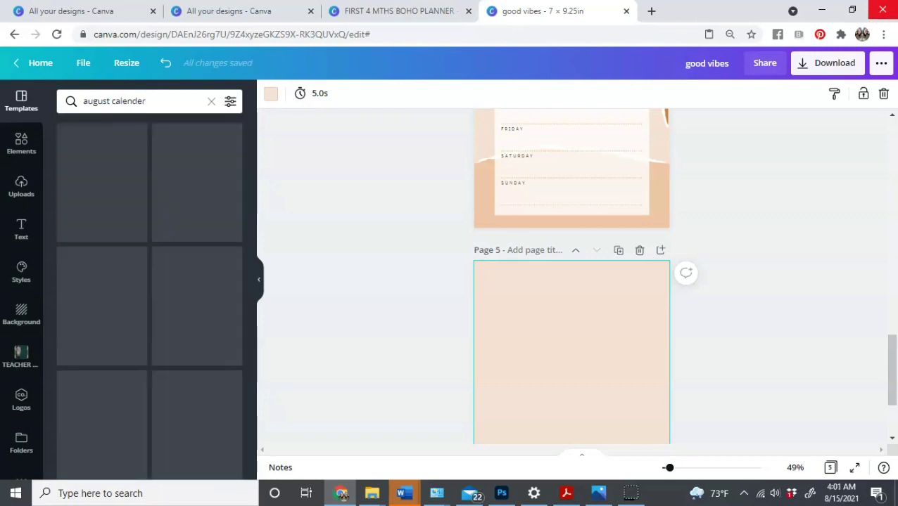
# Look through the "august calender" template results for a monthly calendar layout suited to page 5
pyautogui.scroll(-6, 186, 276)
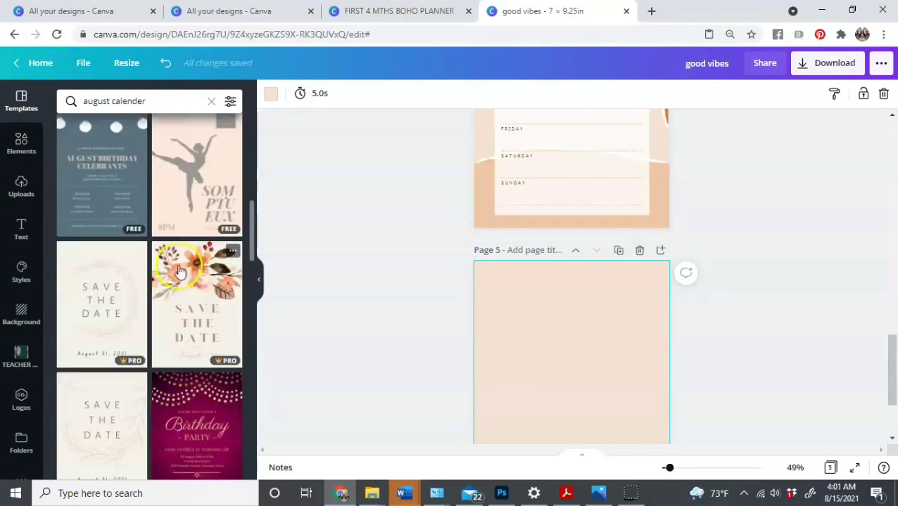
pyautogui.scroll(-2, 186, 276)
pyautogui.scroll(8, 182, 273)
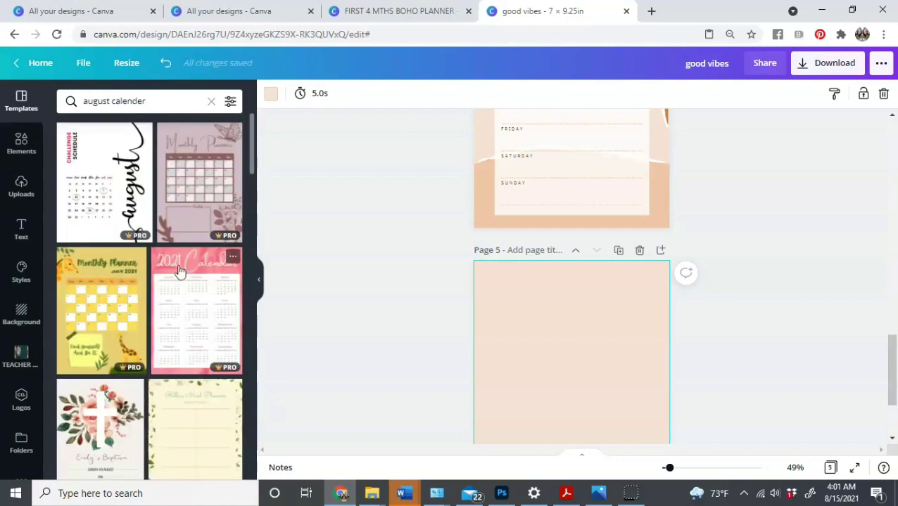
pyautogui.click(122, 181)
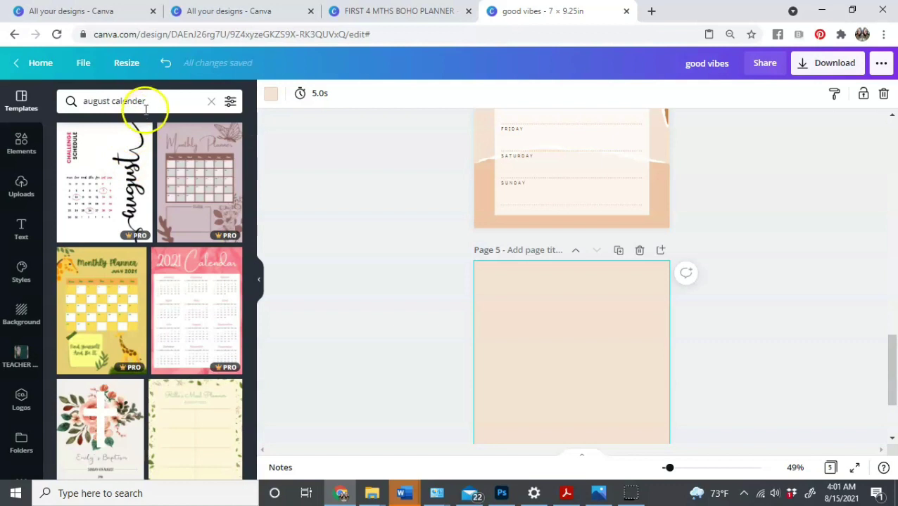
# Shorten the template search to "august" and run it
pyautogui.click(87, 104)
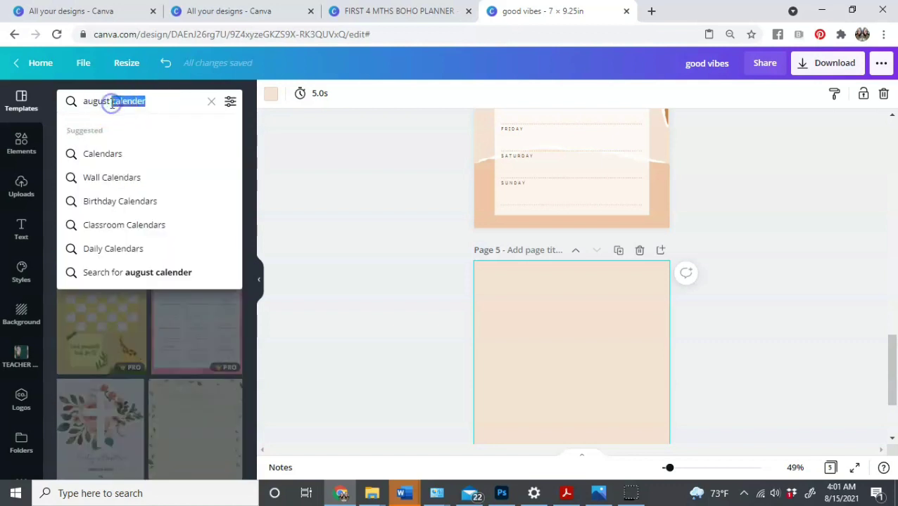
pyautogui.press('BackSpace')
pyautogui.press('Return')
pyautogui.click(251, 74)
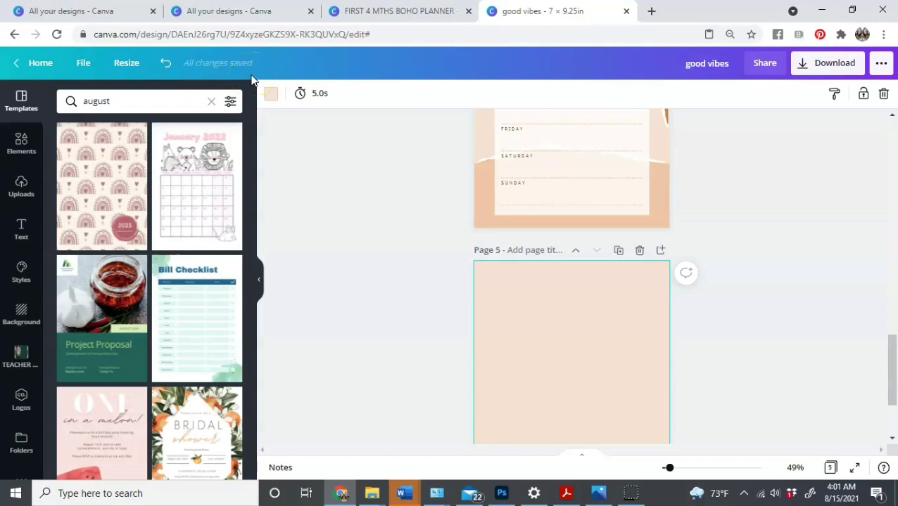
# Change the template search to "august planner" and run it
pyautogui.click(129, 101)
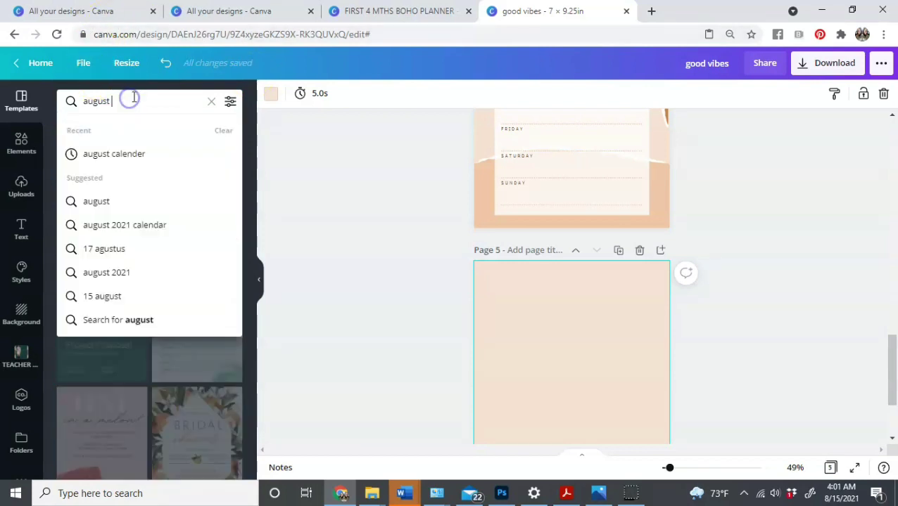
pyautogui.write('planner')
pyautogui.press('Return')
pyautogui.click(176, 95)
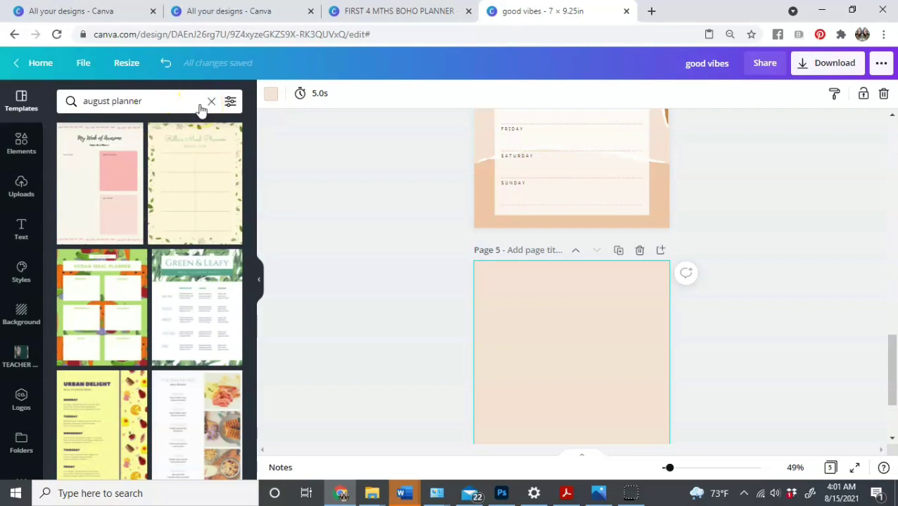
# Switch to the FIRST 4 MTHS BOHO PLANNER design and examine its August calendar on page 4
pyautogui.click(397, 10)
pyautogui.click(424, 261)
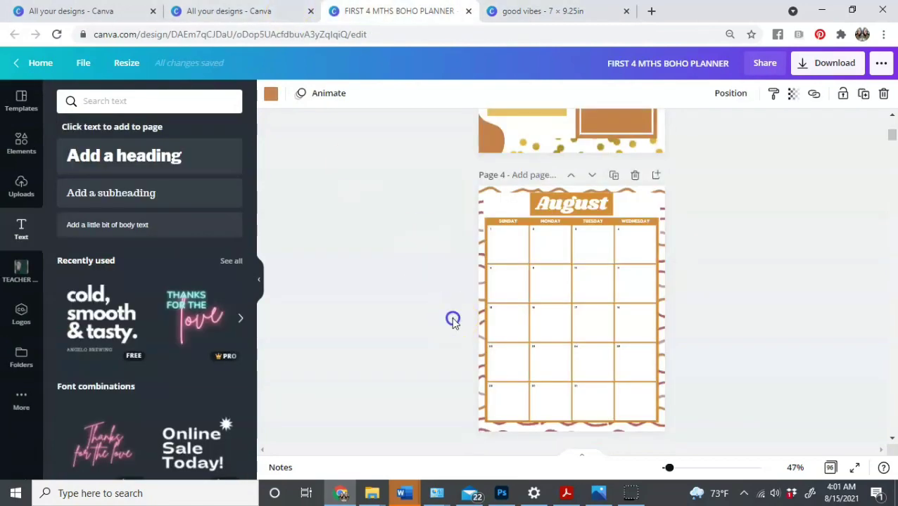
pyautogui.scroll(2, 453, 321)
pyautogui.scroll(-5, 497, 326)
pyautogui.click(489, 280)
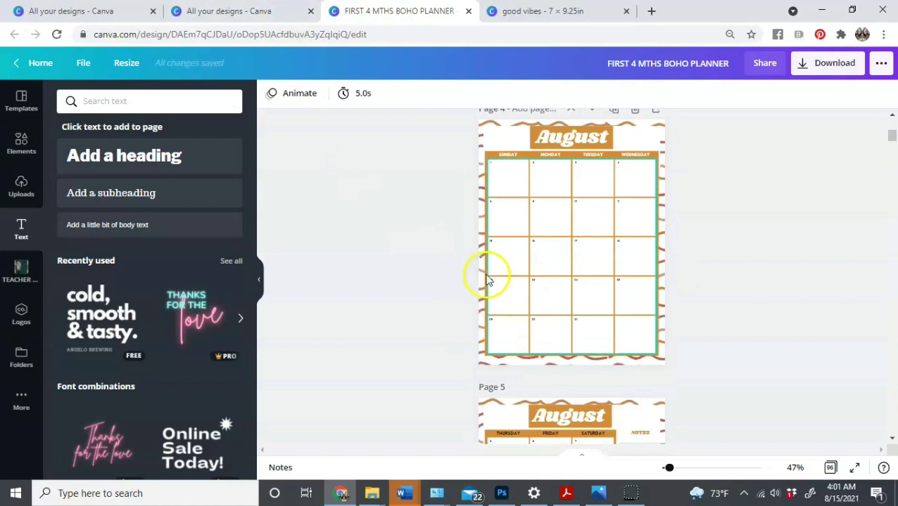
# Unlock the day grid of the August calendar on page 4
pyautogui.click(511, 169)
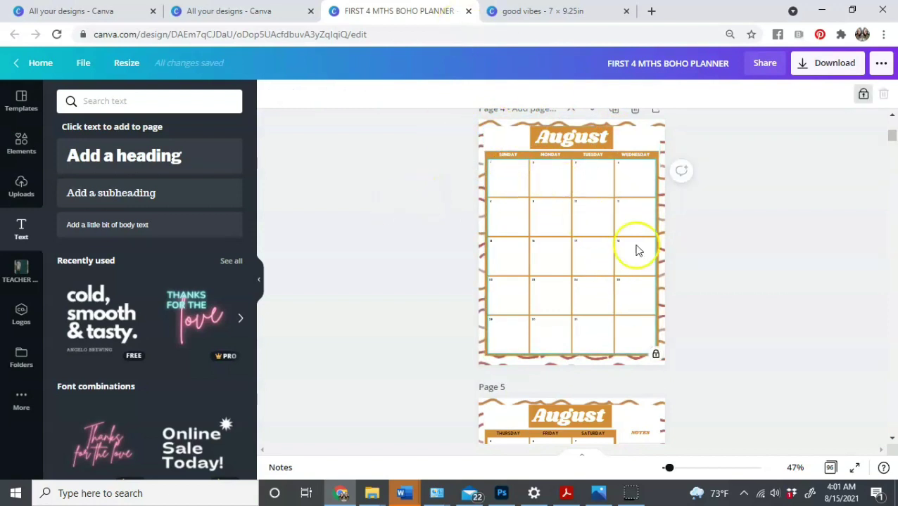
pyautogui.click(861, 94)
pyautogui.scroll(3, 486, 200)
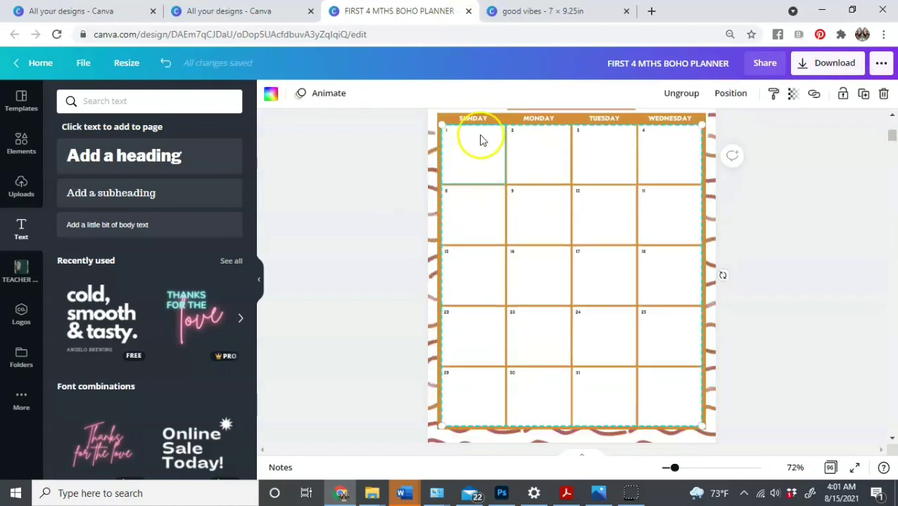
# Try moving the grouped August day grid as one piece over its brown backing rectangle, and undo the move
pyautogui.scroll(2, 523, 128)
pyautogui.click(499, 194)
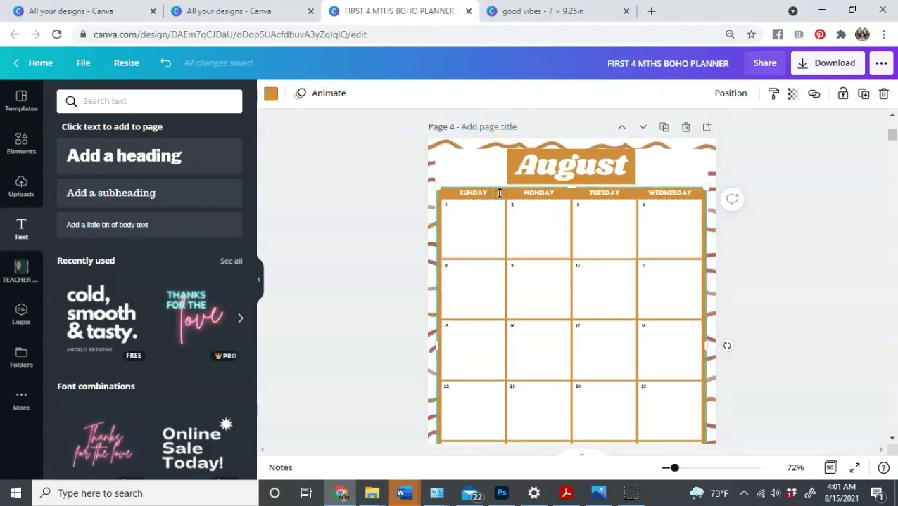
pyautogui.click(503, 230)
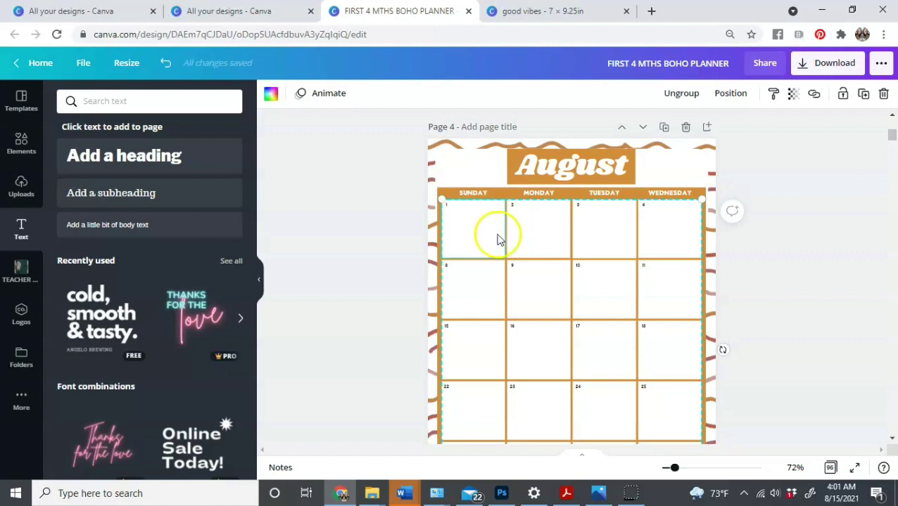
pyautogui.moveTo(492, 237); pyautogui.dragTo(493, 236)
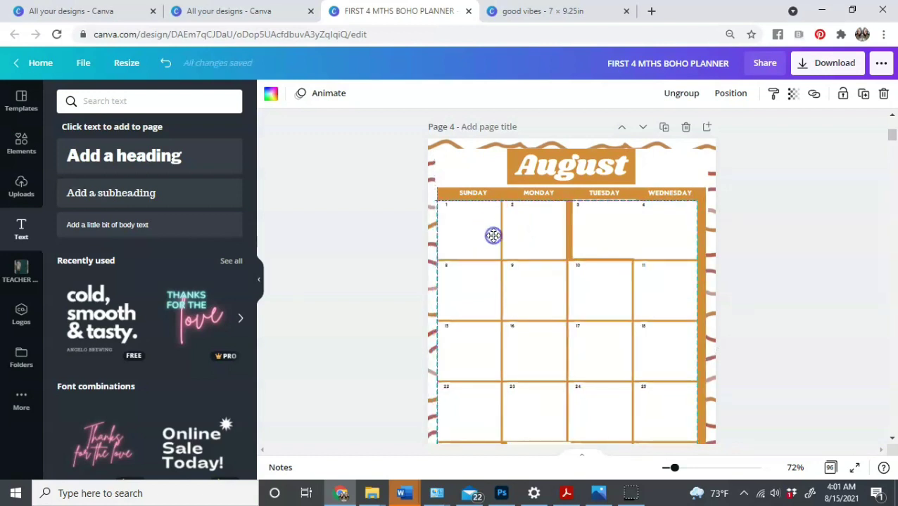
pyautogui.hotkey('ctrl', 'z')
# Ungroup the August day grid into separate cells, try moving the cell for the 4th, and undo that move
pyautogui.click(681, 93)
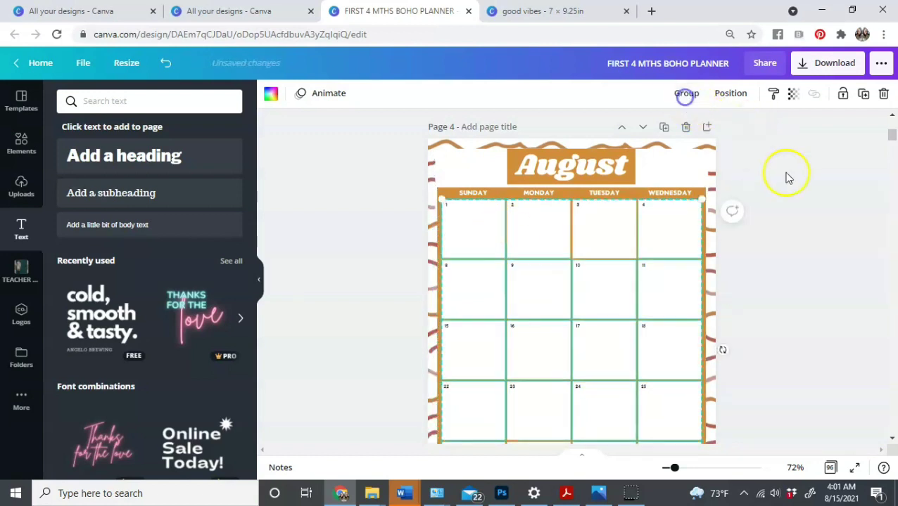
pyautogui.click(692, 216)
pyautogui.moveTo(687, 227); pyautogui.dragTo(681, 211)
pyautogui.hotkey('ctrl', 'z')
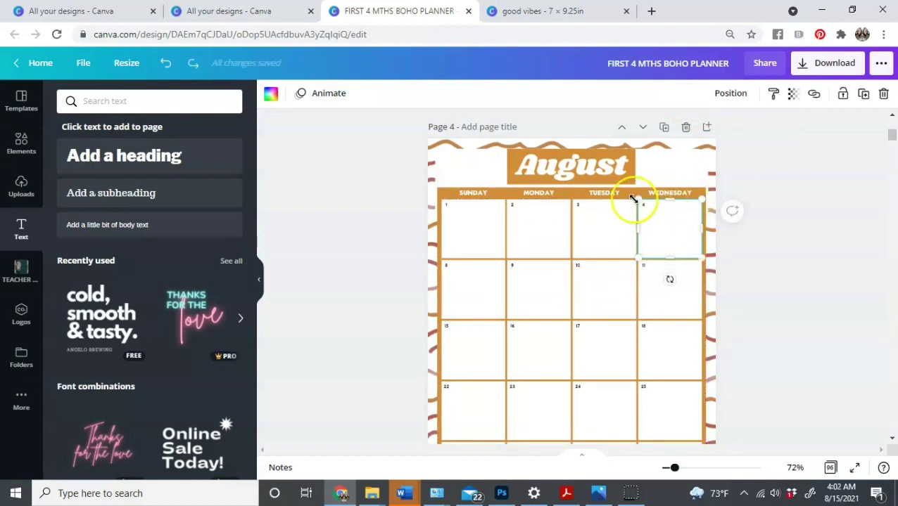
pyautogui.click(690, 166)
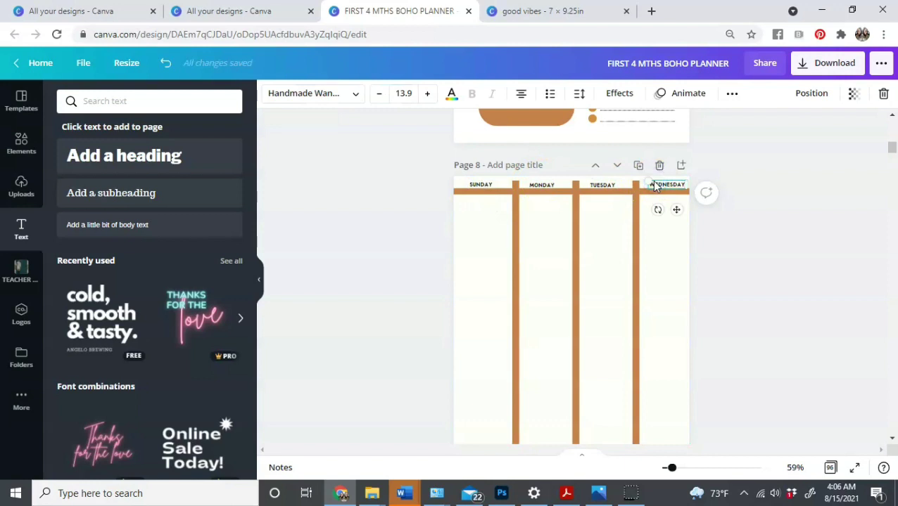
# Inspect the Wednesday heading and the three vertical divider bars of the weekly column layout on page 8
pyautogui.scroll(-2, 661, 225)
pyautogui.click(636, 222)
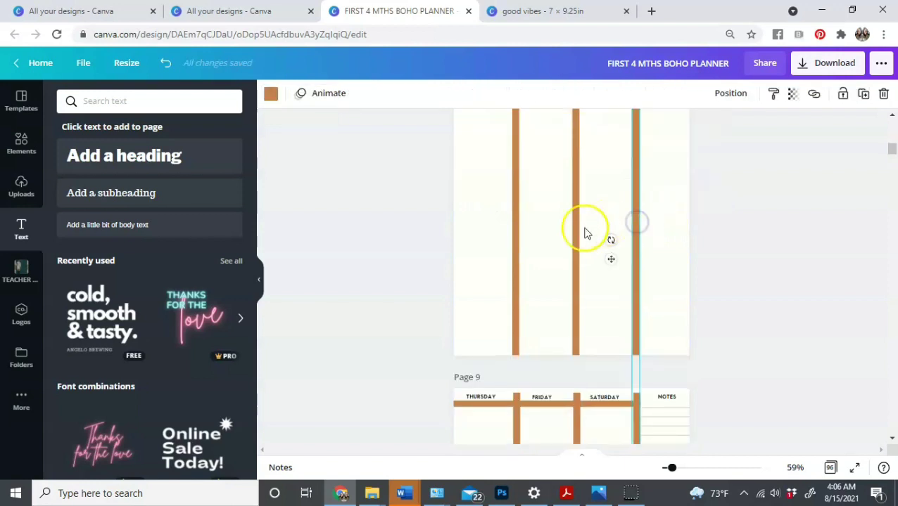
pyautogui.click(576, 229)
pyautogui.click(514, 235)
pyautogui.click(752, 216)
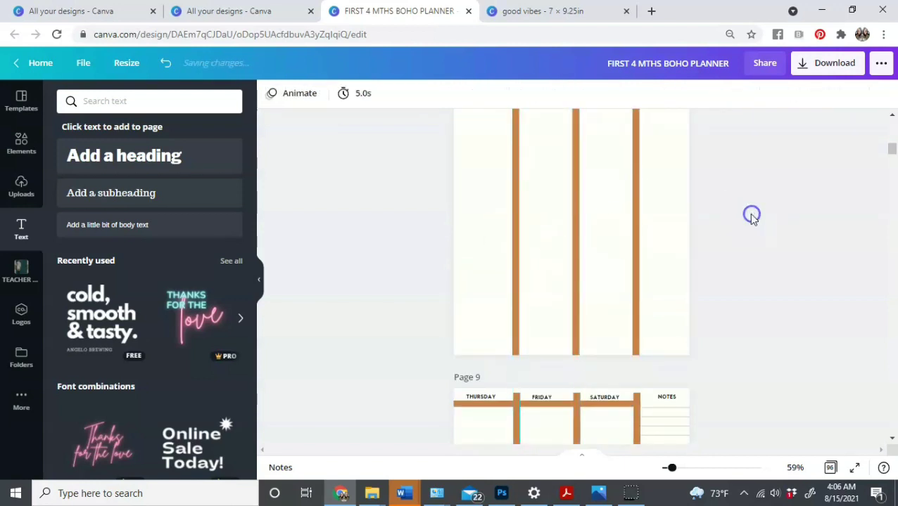
# Review the repeating weekly pages from page 8 to Week at a Glance on page 26, and return to page 14
pyautogui.scroll(3, 674, 221)
pyautogui.scroll(-10, 661, 222)
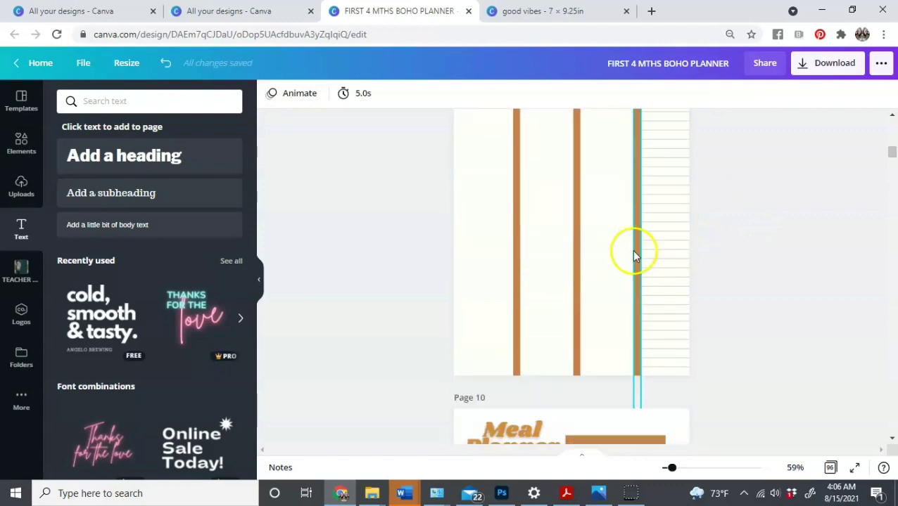
pyautogui.scroll(-20, 774, 261)
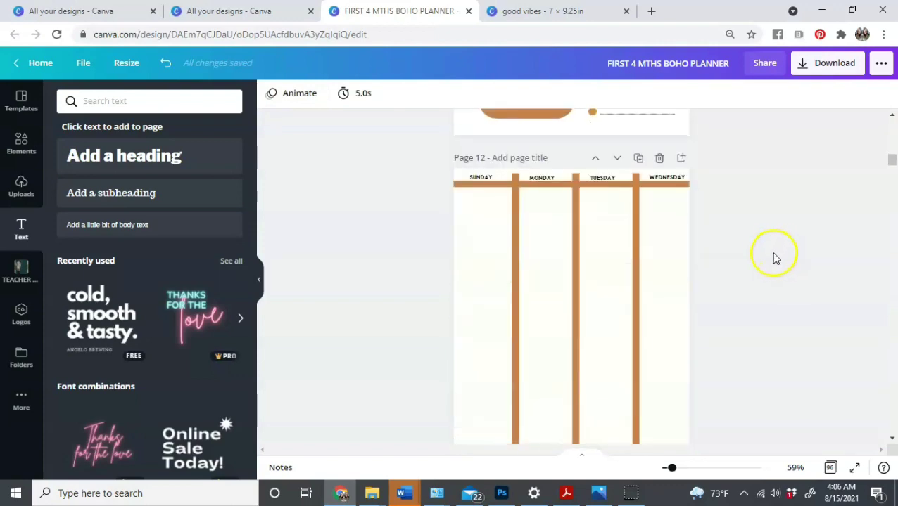
pyautogui.scroll(-20, 771, 266)
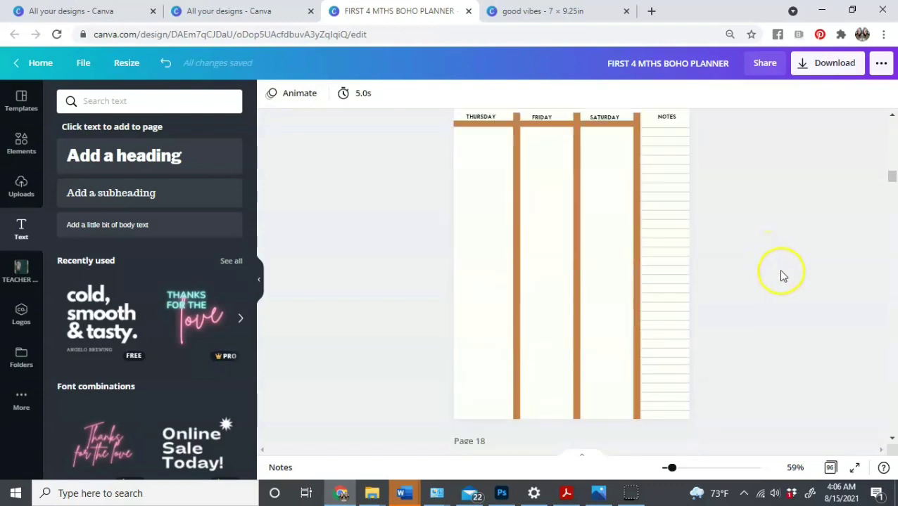
pyautogui.scroll(-20, 763, 288)
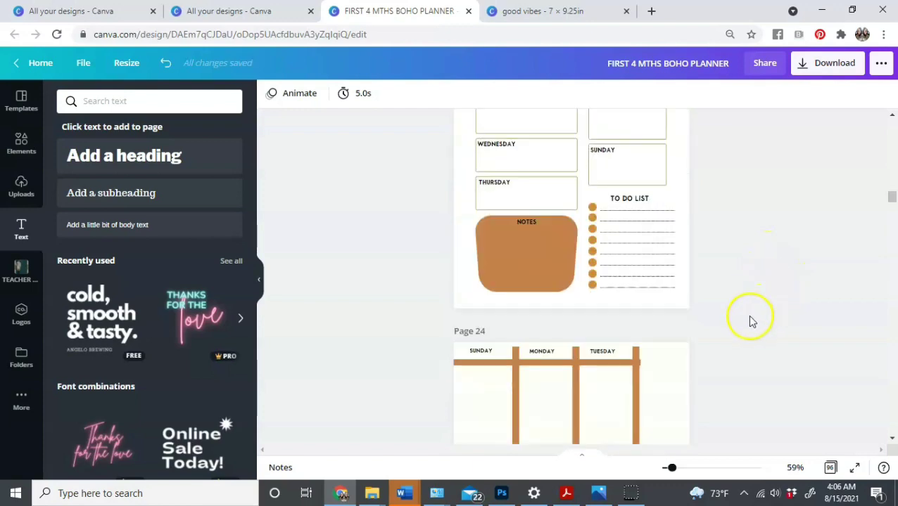
pyautogui.scroll(-5, 735, 320)
pyautogui.scroll(10, 709, 314)
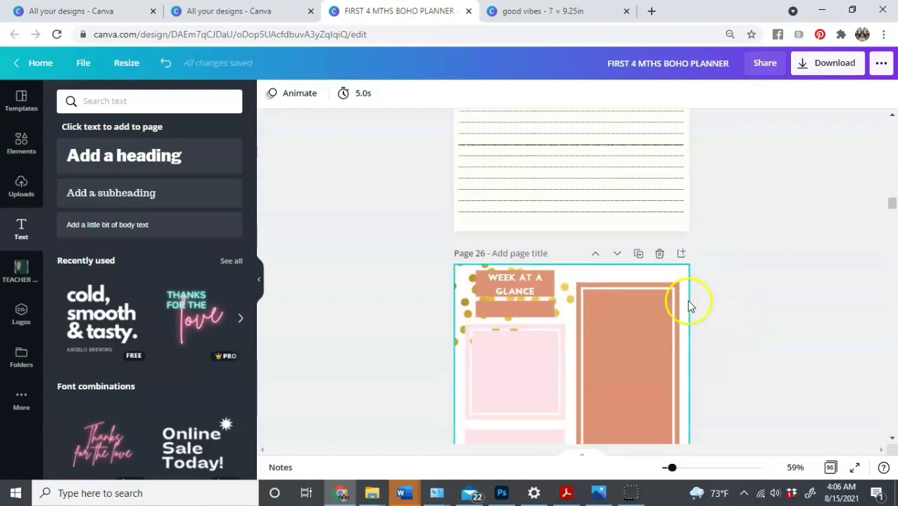
pyautogui.scroll(-5, 682, 267)
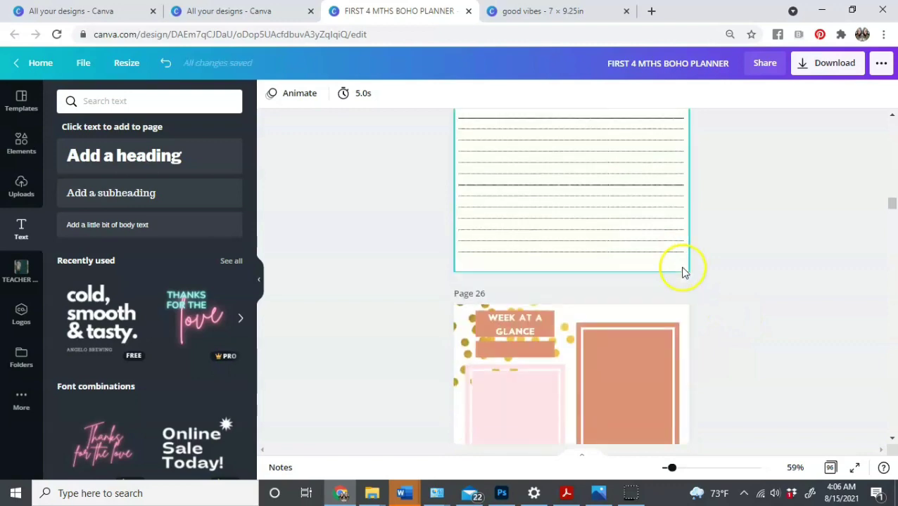
pyautogui.scroll(-3, 633, 246)
pyautogui.scroll(1, 615, 206)
pyautogui.scroll(-1, 567, 242)
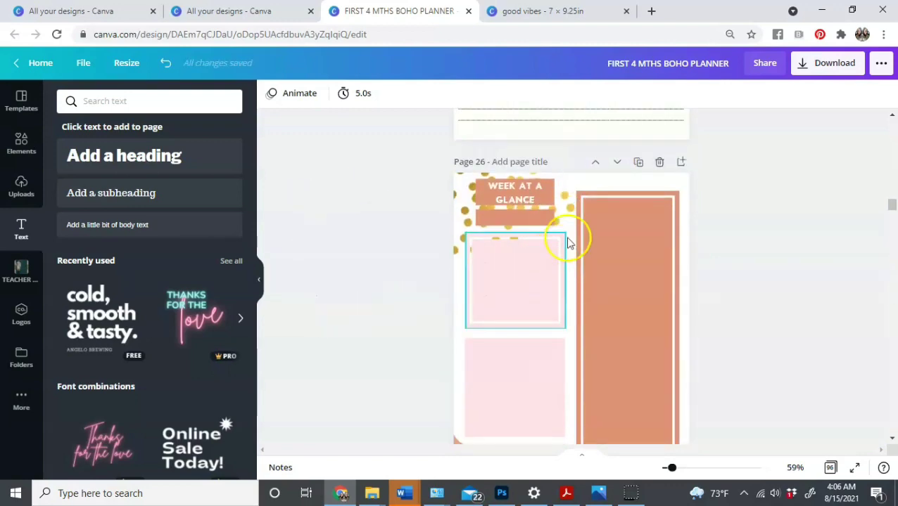
pyautogui.scroll(20, 671, 214)
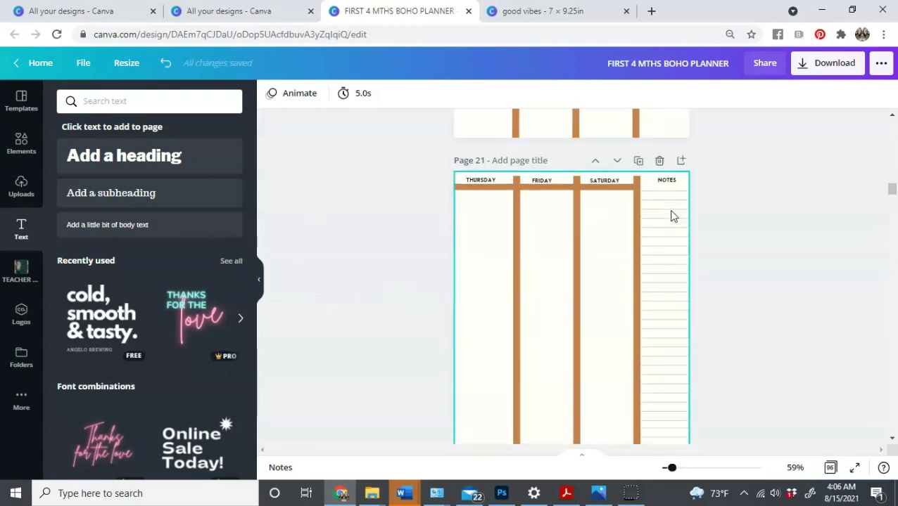
pyautogui.scroll(20, 671, 214)
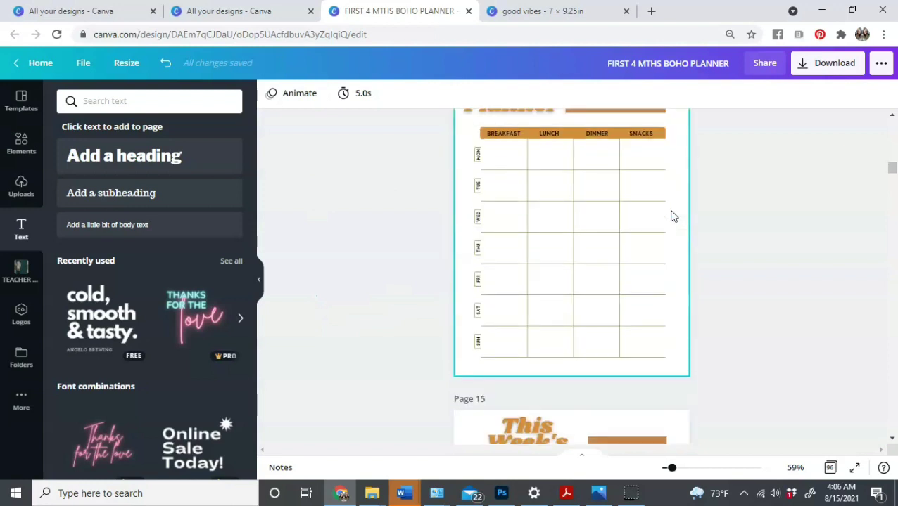
# Show all planner pages as a thumbnail grid and review the monthly page sets from the last month back to the cover
pyautogui.click(833, 463)
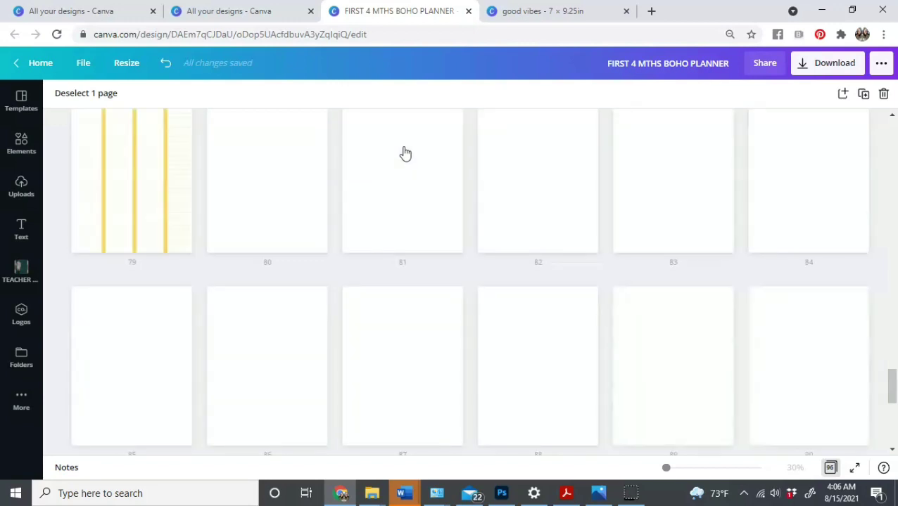
pyautogui.scroll(2, 563, 255)
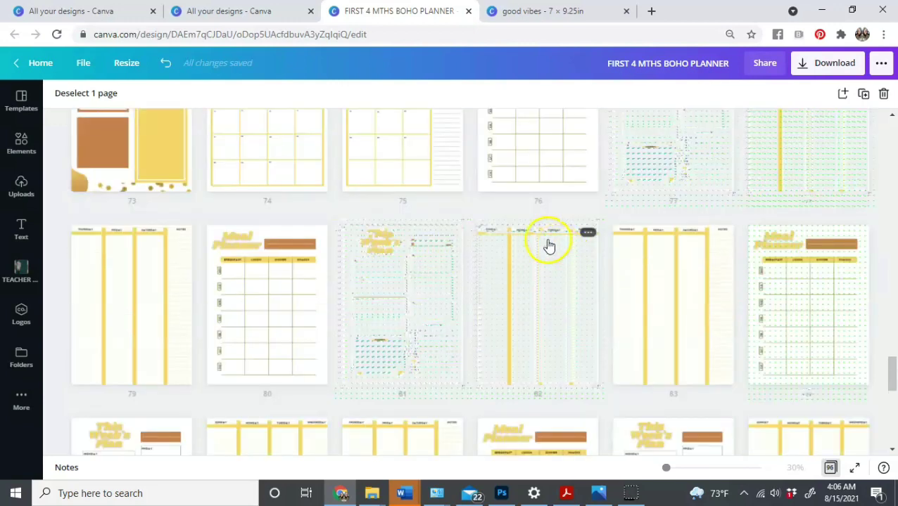
pyautogui.scroll(-1, 549, 245)
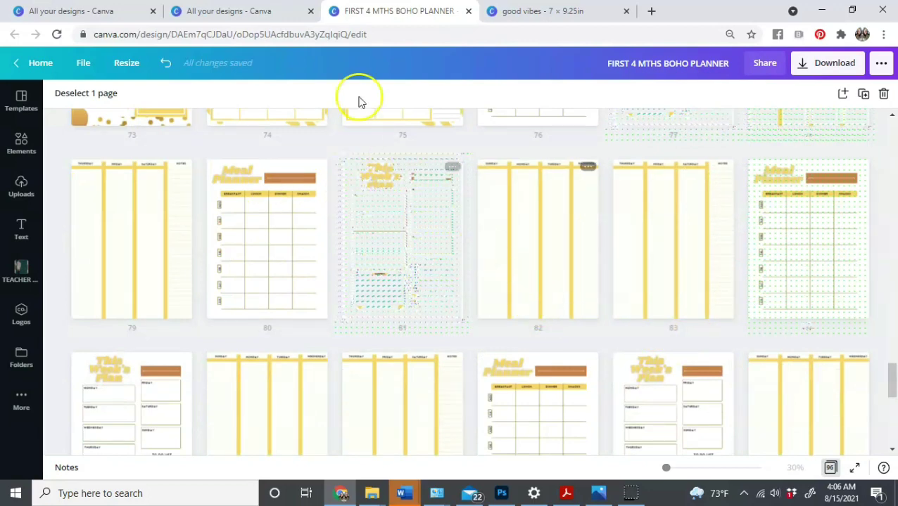
pyautogui.scroll(3, 464, 320)
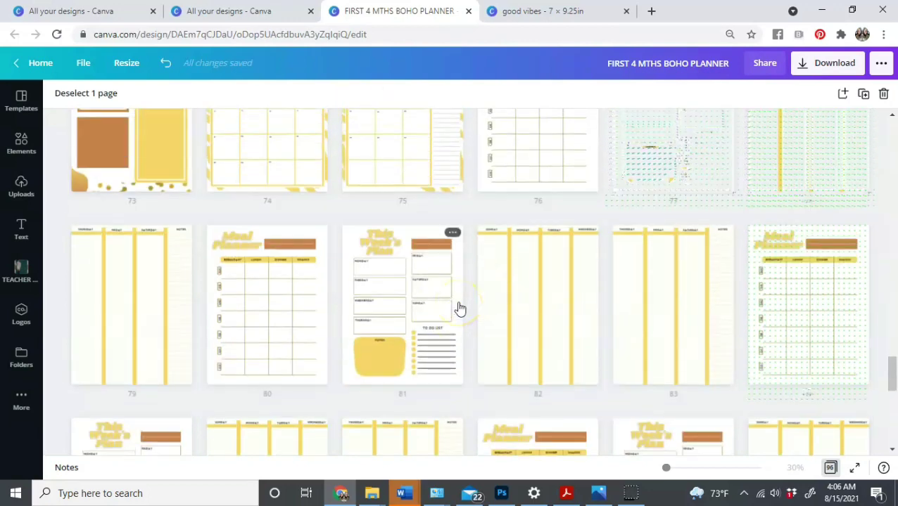
pyautogui.scroll(20, 459, 308)
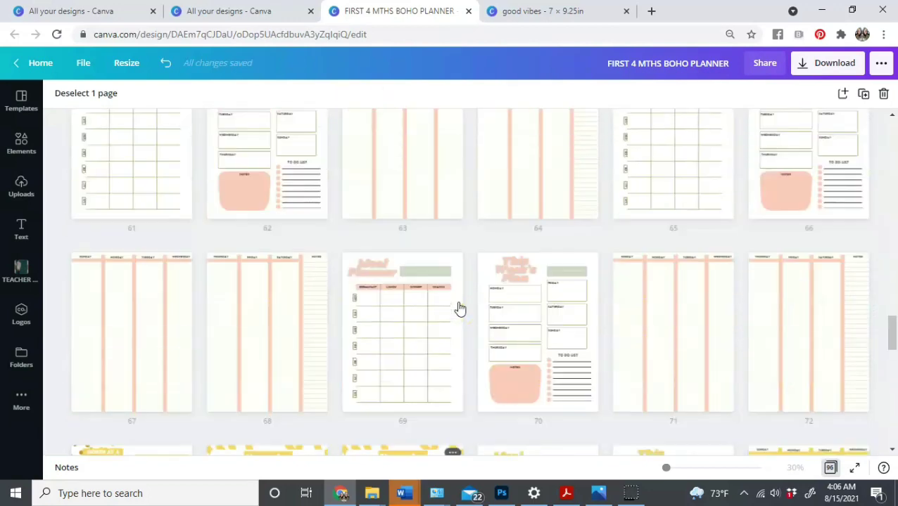
pyautogui.scroll(10, 459, 308)
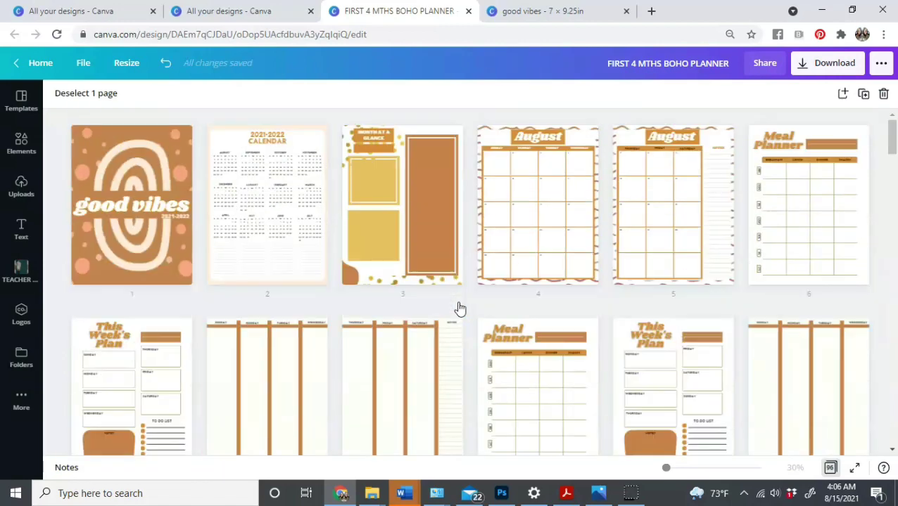
pyautogui.scroll(-2, 459, 308)
pyautogui.scroll(2, 459, 309)
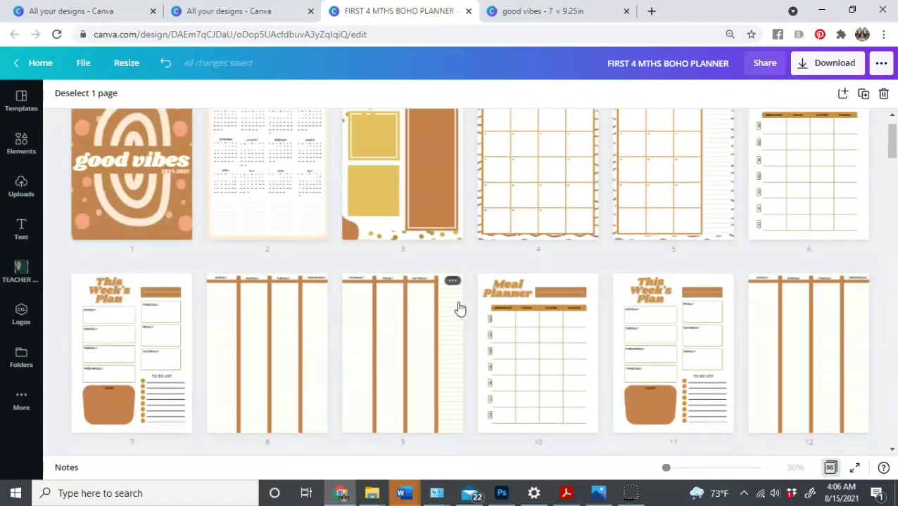
# Try to duplicate pages 3 to 9, from the August Month at a Glance page through the first weekly column spread
pyautogui.scroll(-2, 459, 308)
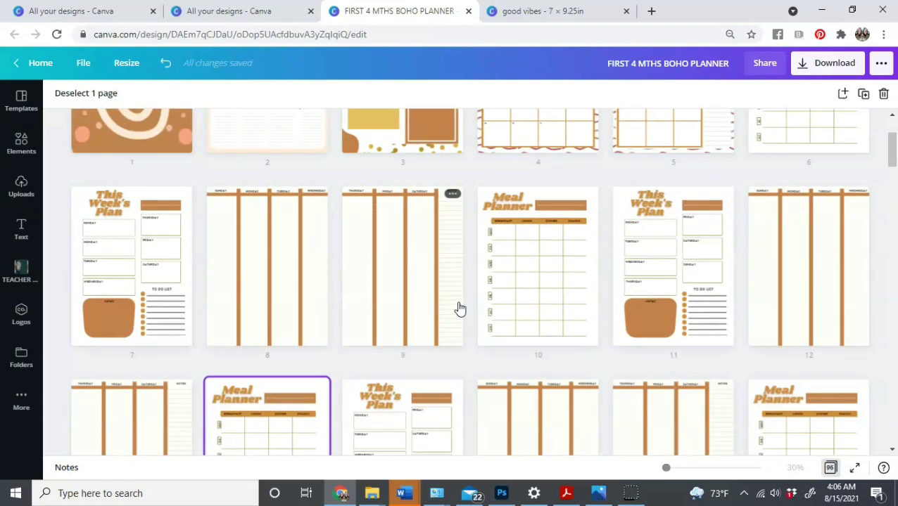
pyautogui.scroll(-3, 459, 308)
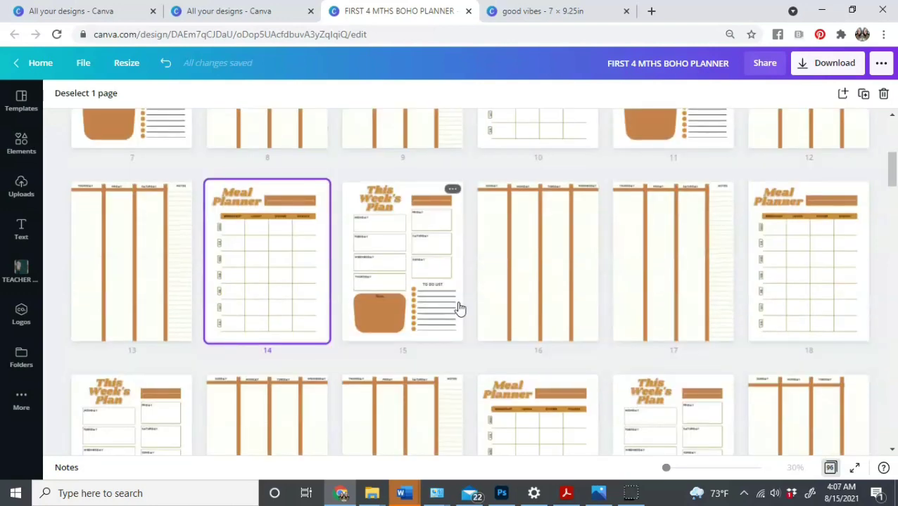
pyautogui.scroll(-6, 459, 308)
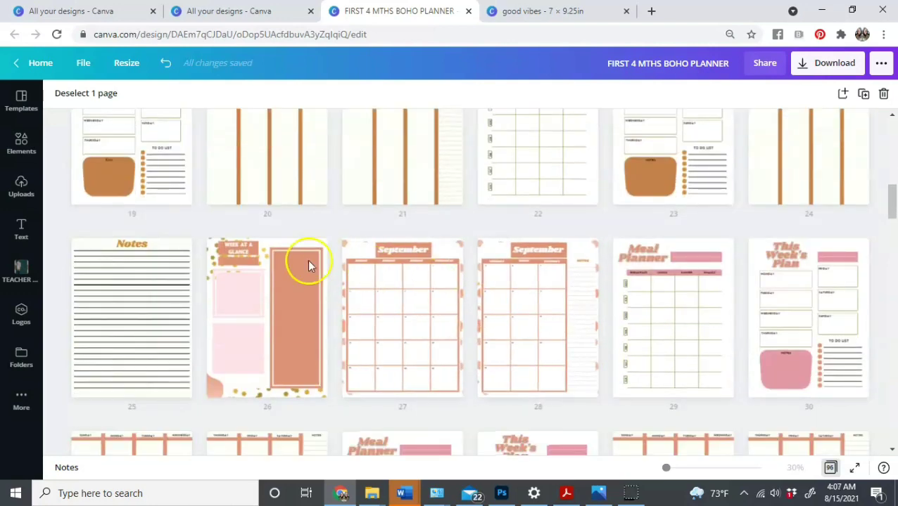
pyautogui.scroll(12, 299, 259)
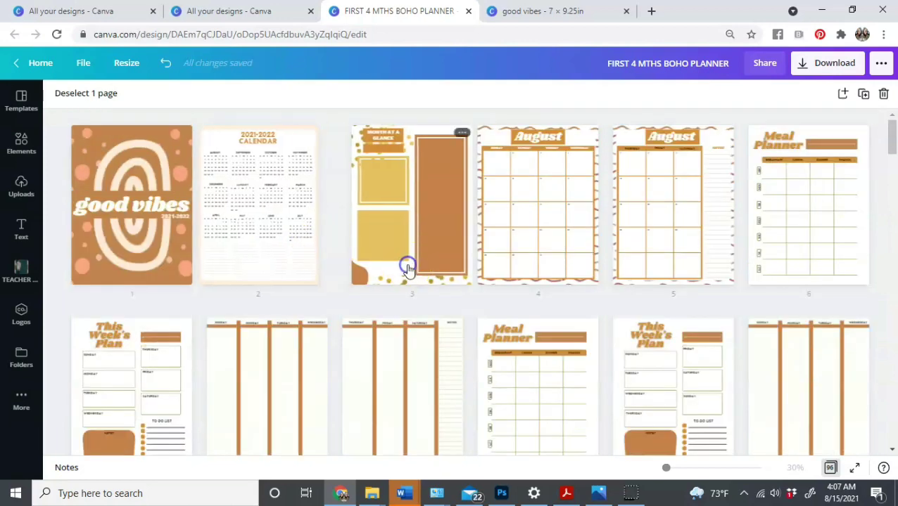
pyautogui.click(407, 268)
pyautogui.keyDown('shift'); pyautogui.click(754, 275); pyautogui.keyUp('shift')
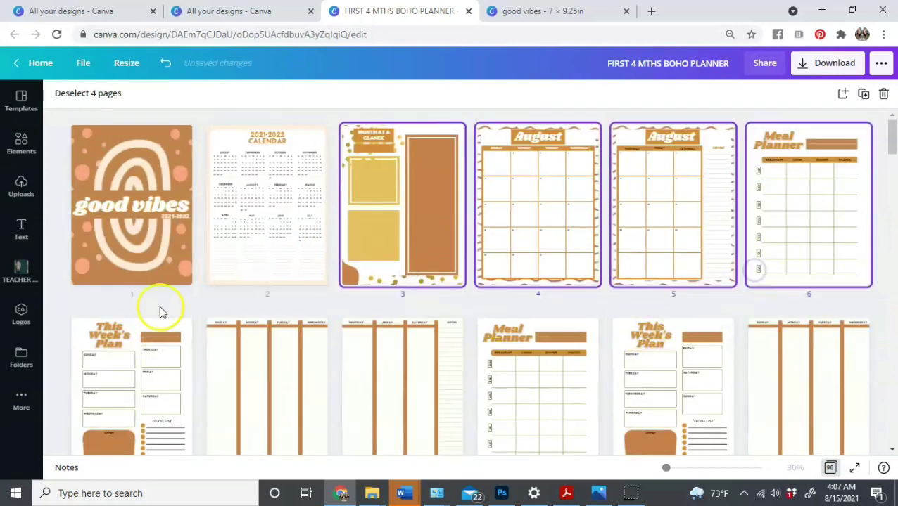
pyautogui.keyDown('shift'); pyautogui.click(428, 430); pyautogui.keyUp('shift')
pyautogui.rightClick(424, 418)
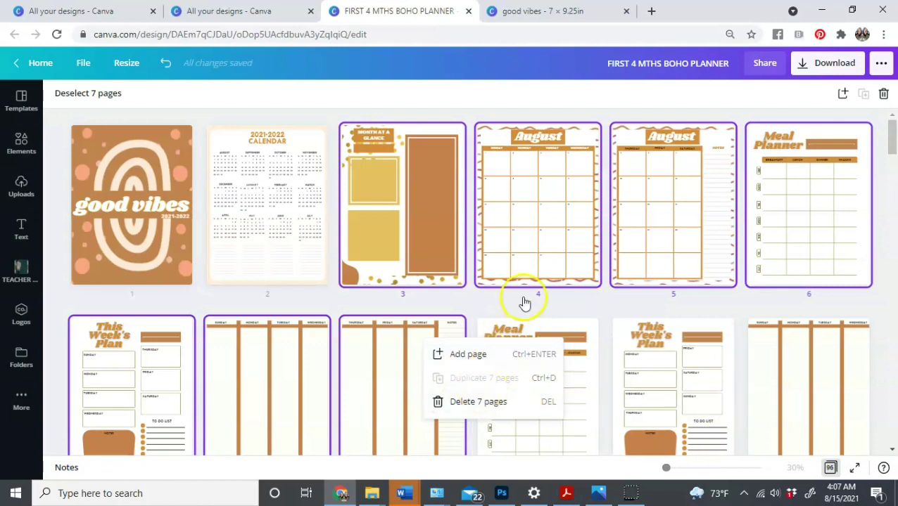
pyautogui.click(524, 299)
pyautogui.moveTo(500, 339); pyautogui.dragTo(514, 359)
# Duplicate pages 3 to 6, from Month at a Glance through the August calendar pages to the Meal Planner
pyautogui.click(396, 255)
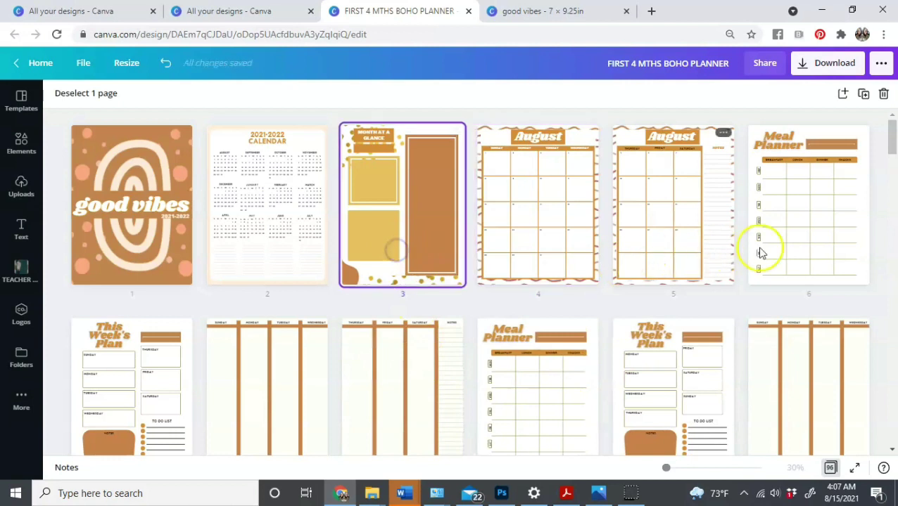
pyautogui.keyDown('shift'); pyautogui.click(767, 249); pyautogui.keyUp('shift')
pyautogui.rightClick(768, 243)
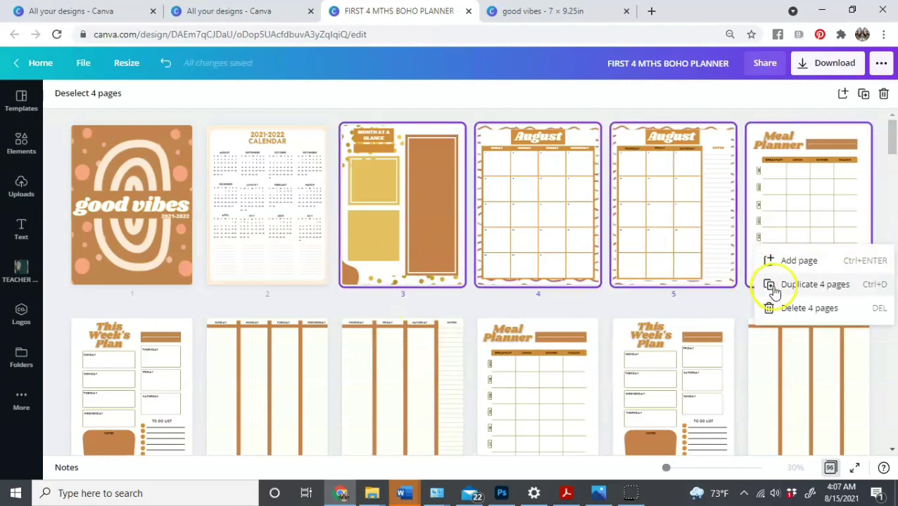
# Move the four duplicated pages behind the August Notes page, ahead of the September section
pyautogui.scroll(-10, 700, 297)
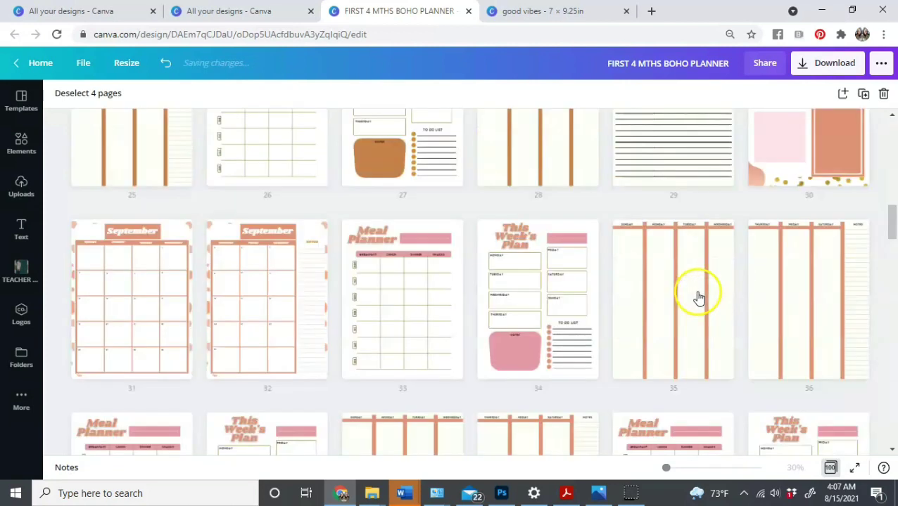
pyautogui.scroll(3, 500, 291)
pyautogui.scroll(-4, 528, 310)
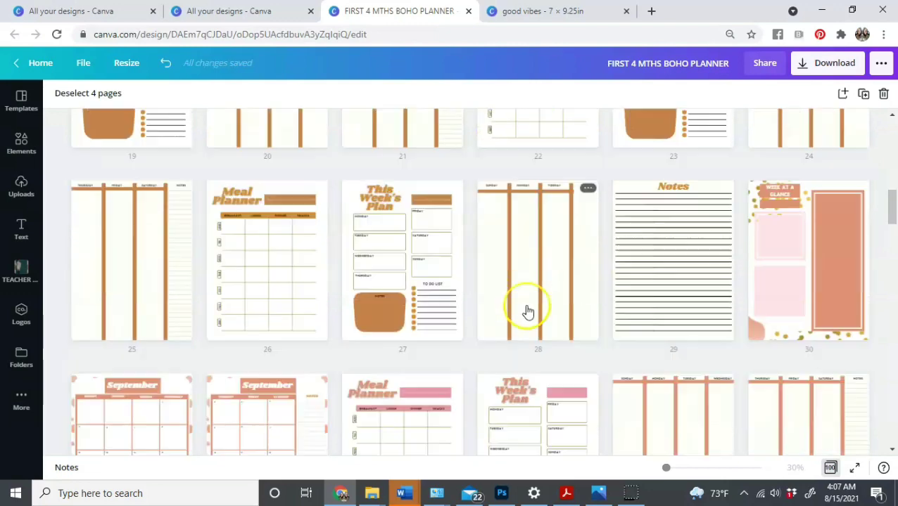
pyautogui.scroll(10, 527, 310)
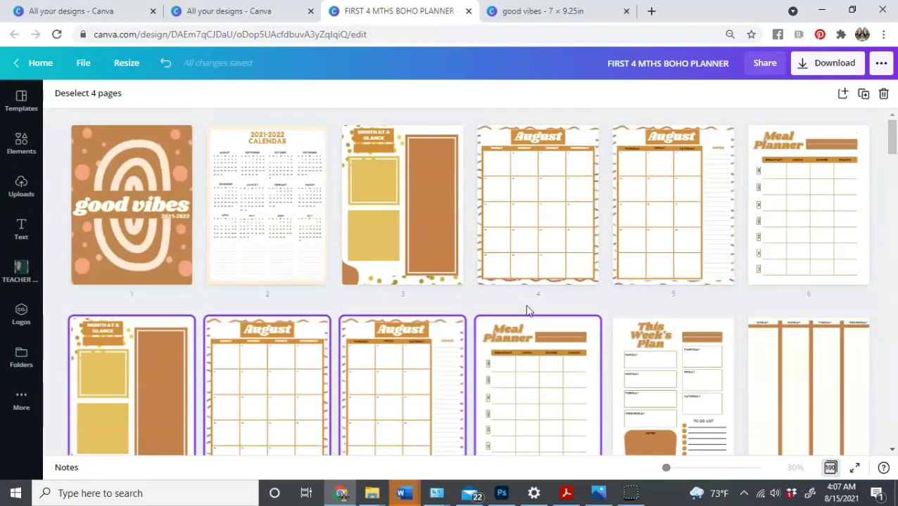
pyautogui.scroll(-3, 528, 310)
pyautogui.moveTo(532, 283)
pyautogui.mouseDown()
pyautogui.moveTo(545, 435)
pyautogui.moveTo(541, 500)
pyautogui.moveTo(529, 504)
pyautogui.moveTo(633, 425)
pyautogui.moveTo(744, 286)
pyautogui.moveTo(847, 284)
pyautogui.moveTo(725, 295)
pyautogui.mouseUp()
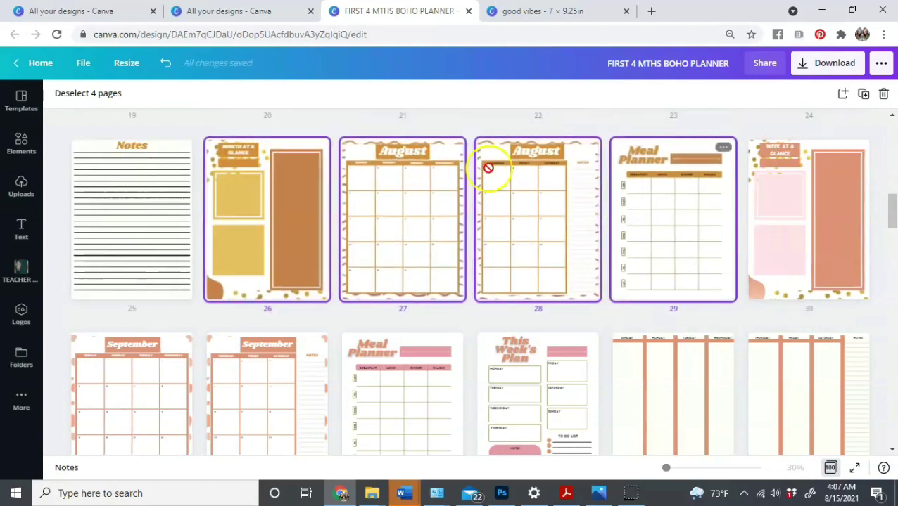
# Delete the four duplicated August pages, numbers 26 to 29, between the Notes page and the September section
pyautogui.click(297, 181)
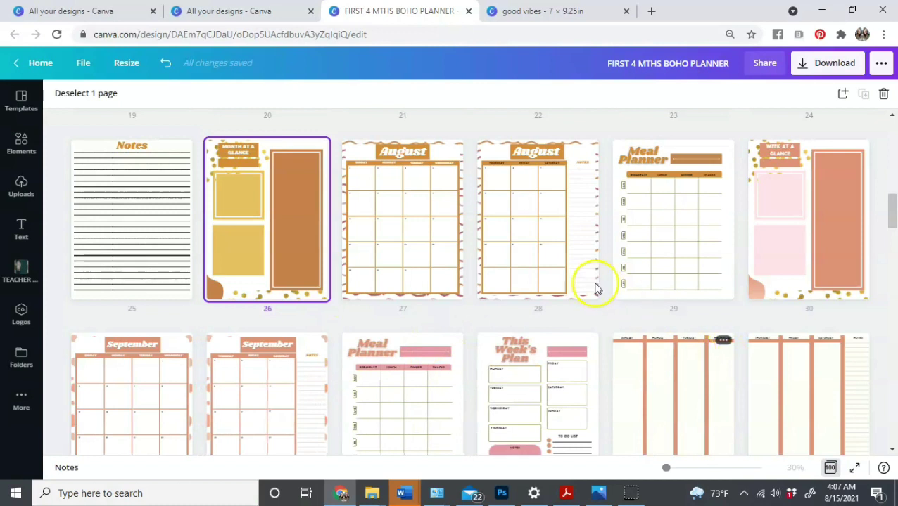
pyautogui.moveTo(627, 271); pyautogui.dragTo(668, 267)
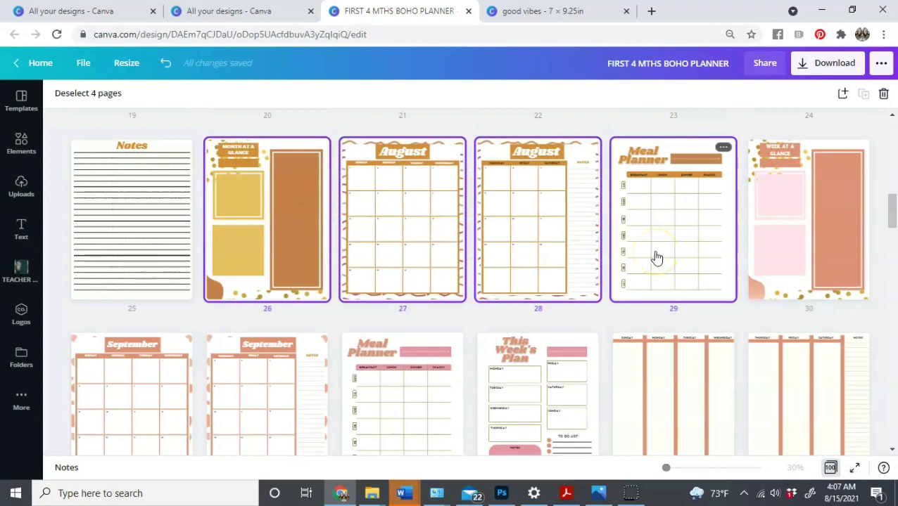
pyautogui.click(883, 97)
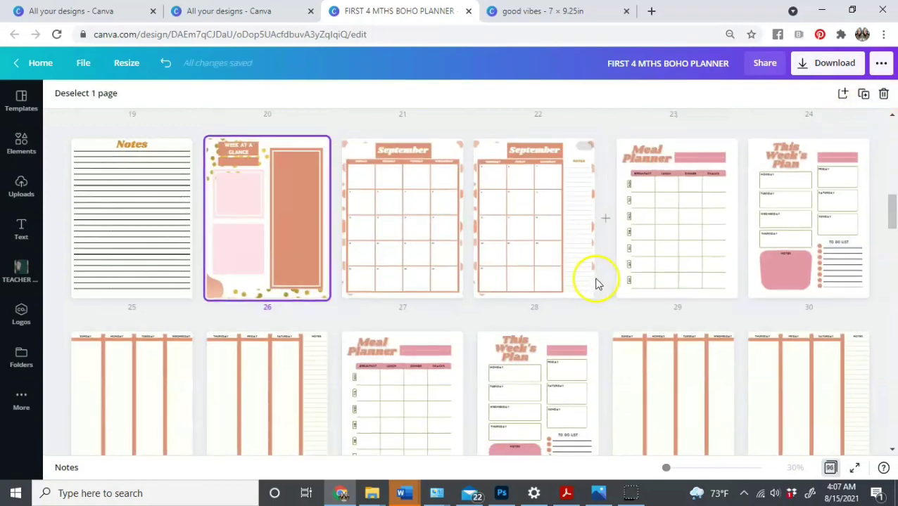
# Review the September, October and November page sets in the thumbnail grid and return to the August weekly pages
pyautogui.scroll(-3, 591, 296)
pyautogui.scroll(-6, 589, 339)
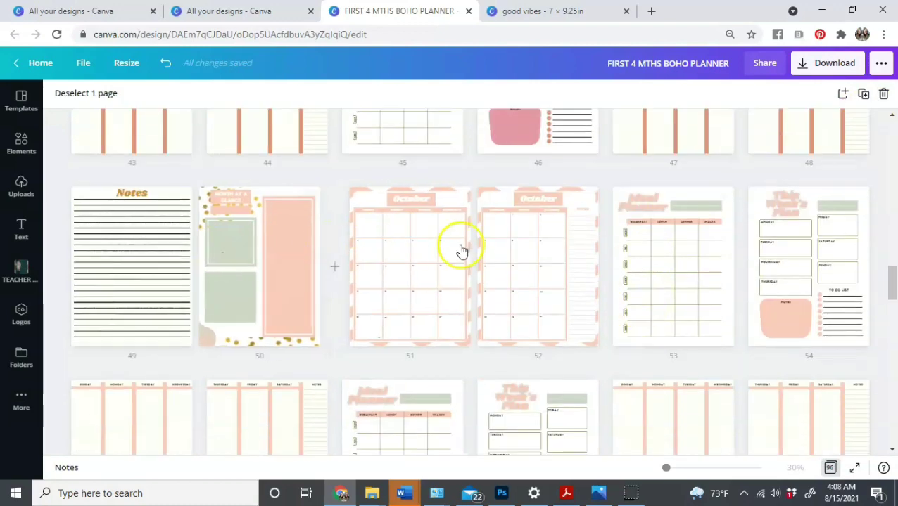
pyautogui.scroll(-3, 415, 296)
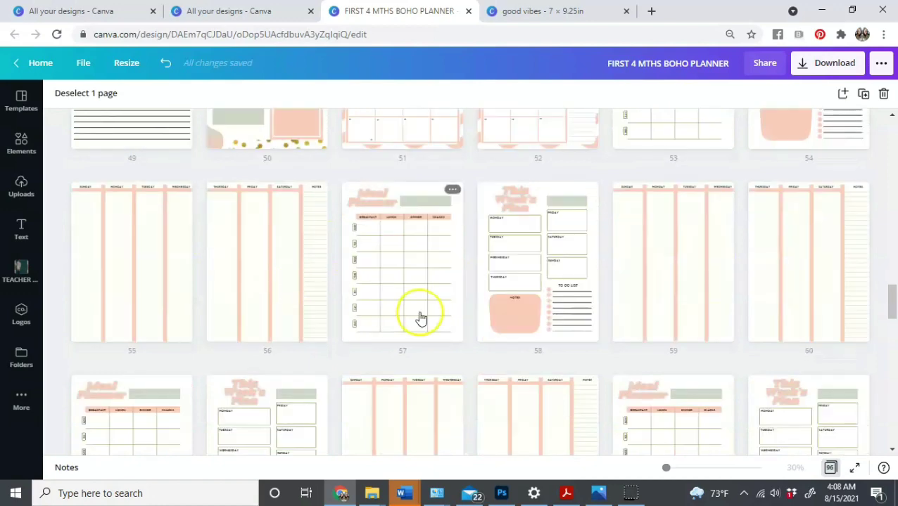
pyautogui.scroll(-2, 421, 320)
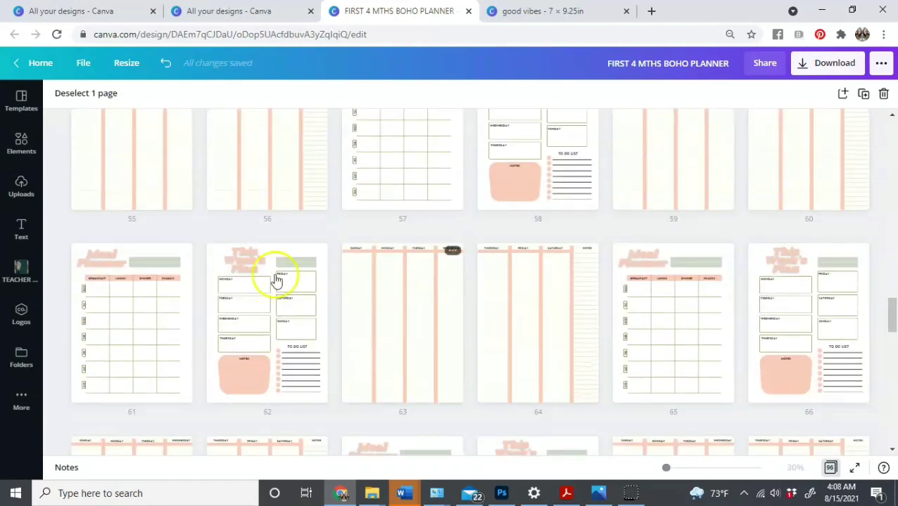
pyautogui.scroll(-5, 754, 328)
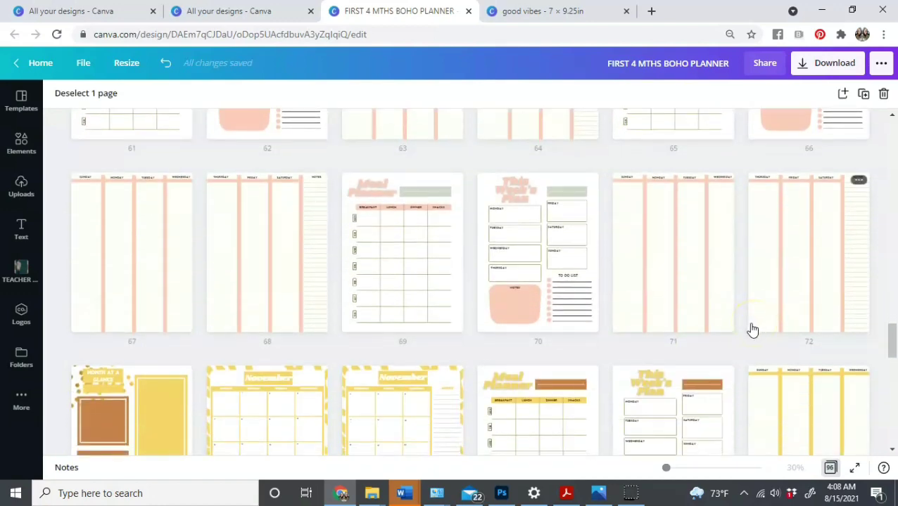
pyautogui.scroll(-6, 747, 326)
pyautogui.click(746, 323)
pyautogui.scroll(3, 739, 325)
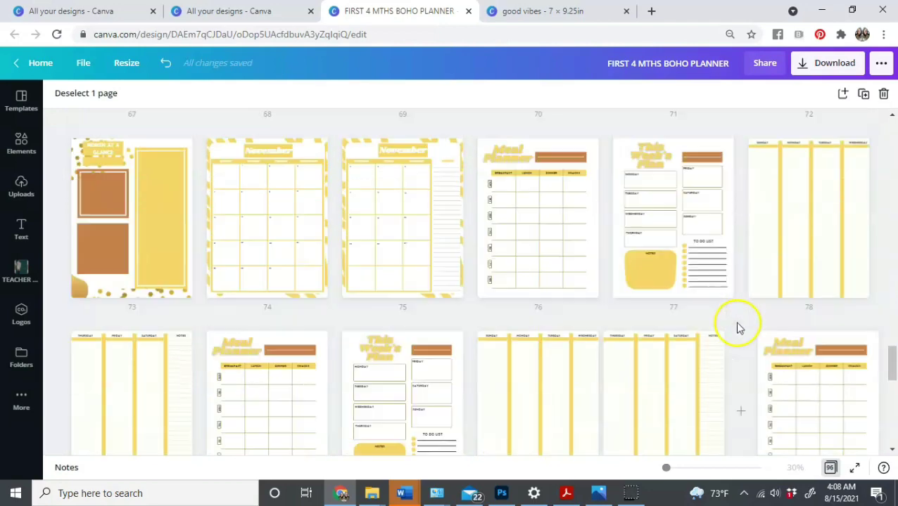
pyautogui.scroll(1, 735, 324)
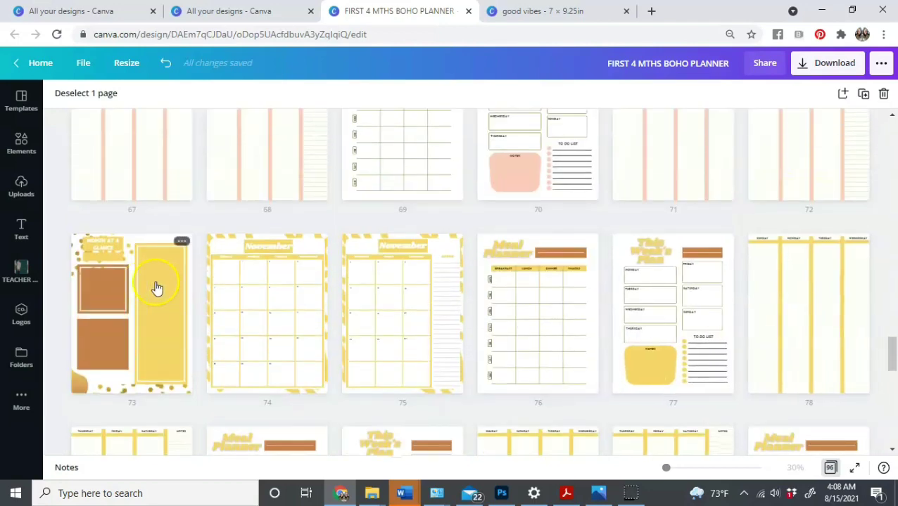
pyautogui.moveTo(892, 363); pyautogui.dragTo(869, 427)
pyautogui.hotkey('ctrl', 'z')
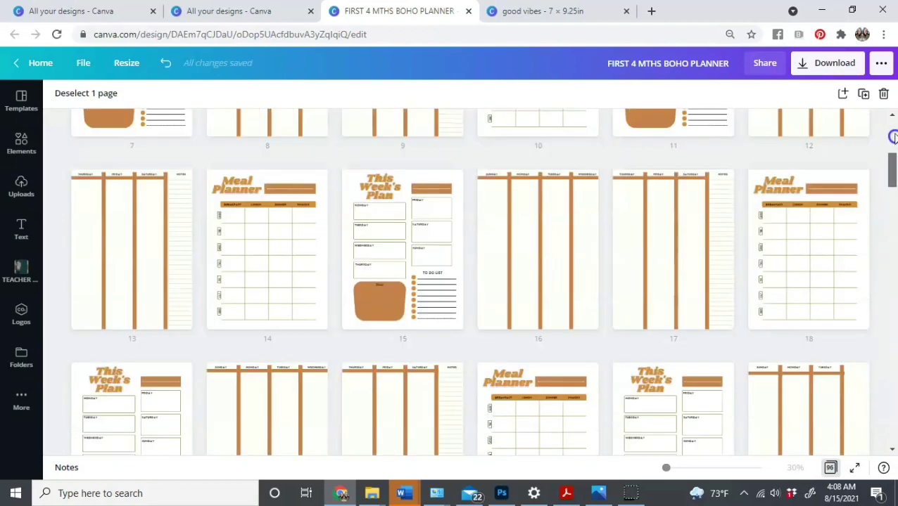
# Open the FULL 2ND 4MONTHS design from the list of all designs
pyautogui.click(246, 10)
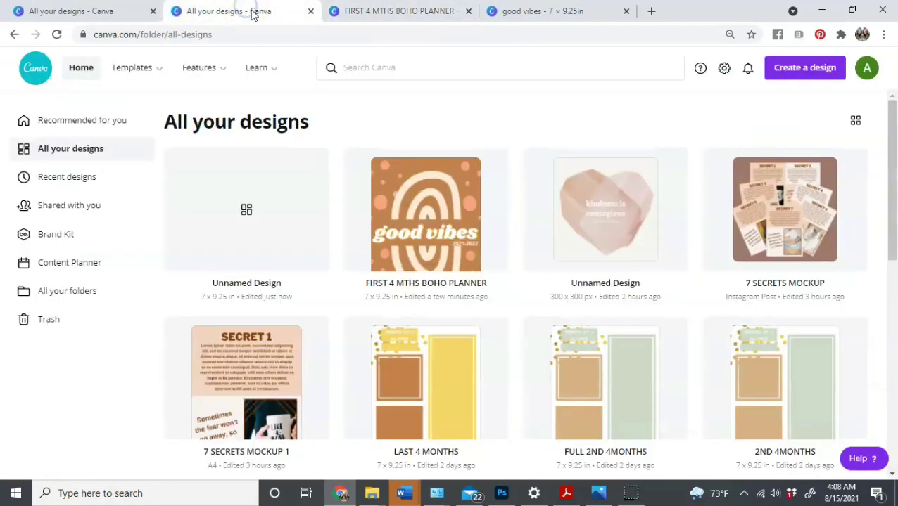
pyautogui.scroll(-3, 381, 316)
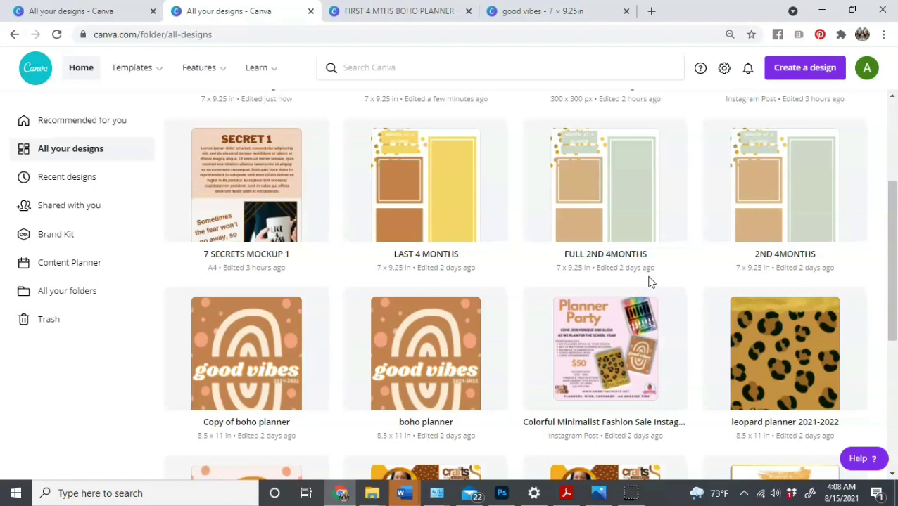
pyautogui.click(634, 233)
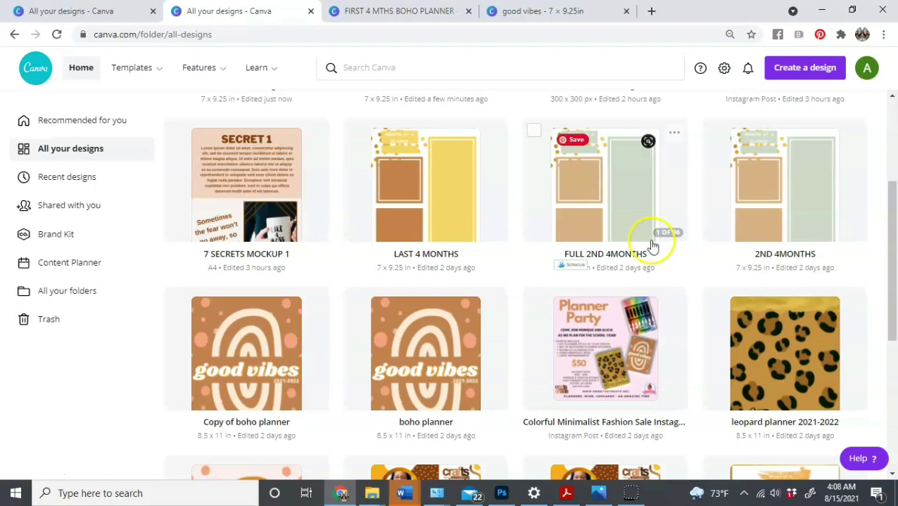
pyautogui.click(623, 217)
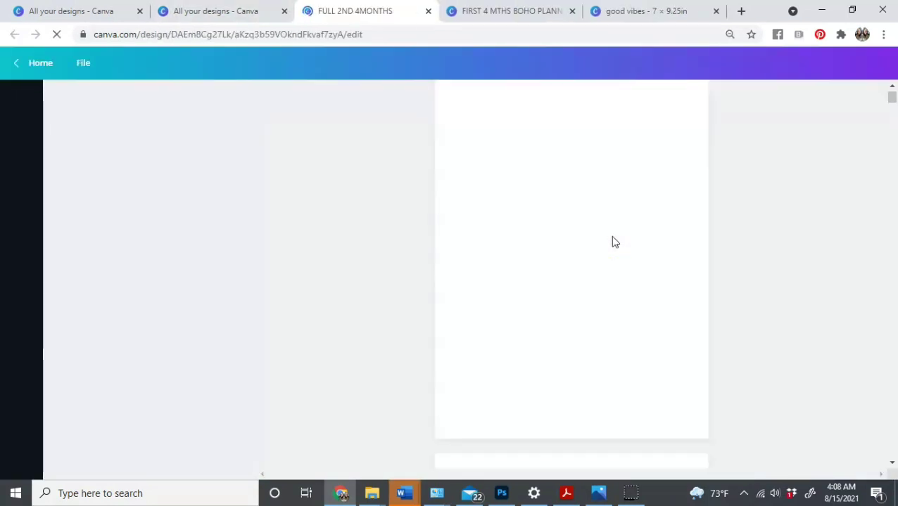
pyautogui.hotkey('ctrl', 'Tab')
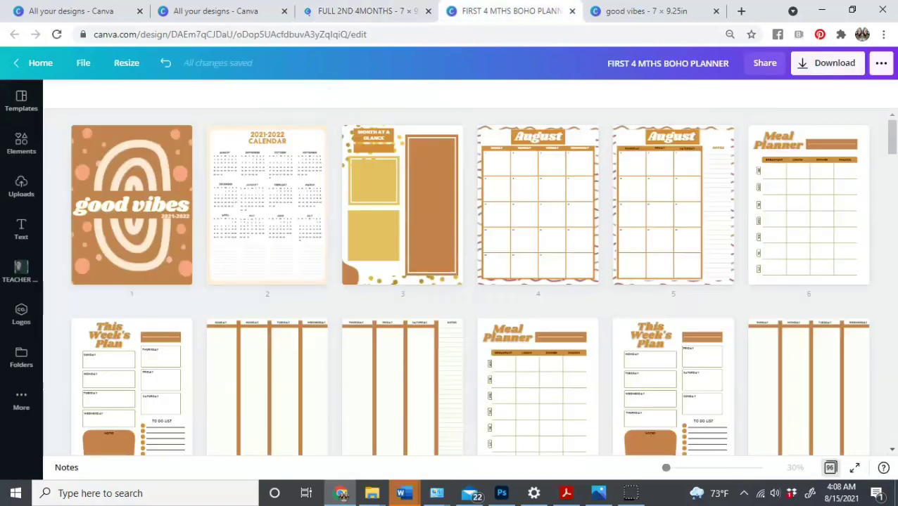
pyautogui.click(97, 64)
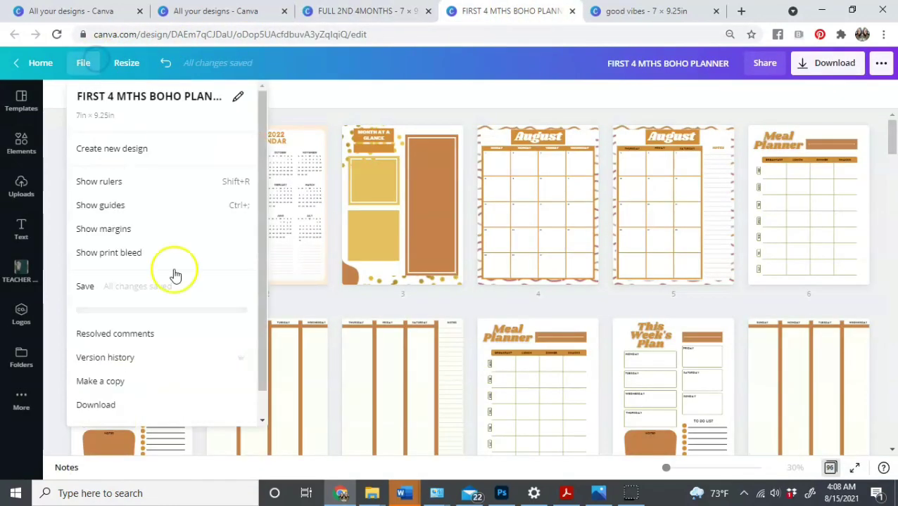
pyautogui.click(380, 21)
# Review the monthly page sets of FULL 2ND 4MONTHS as a thumbnail grid through page 96, and return to the home page
pyautogui.scroll(-20, 727, 251)
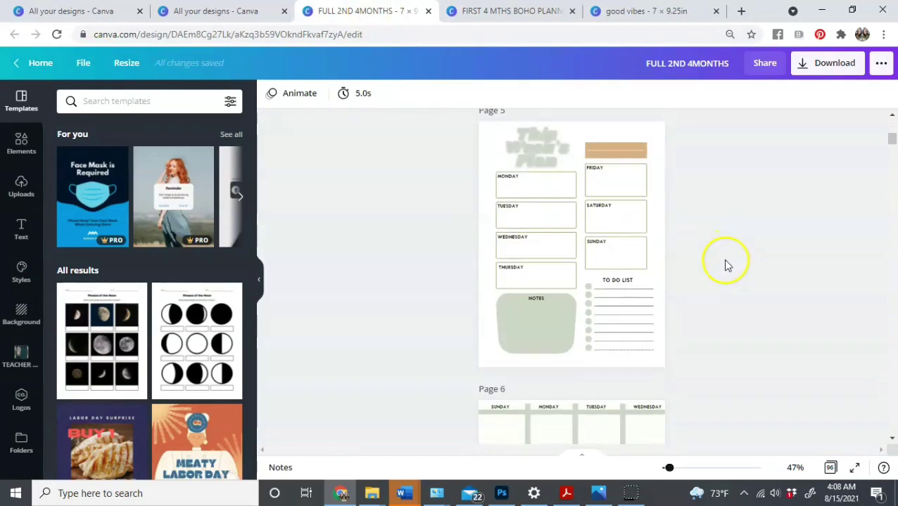
pyautogui.click(647, 350)
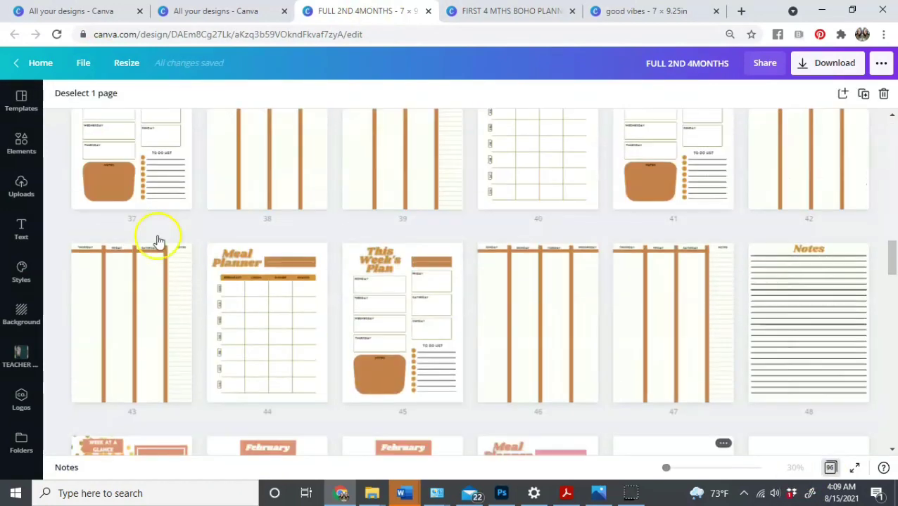
pyautogui.scroll(5, 156, 237)
pyautogui.scroll(3, 456, 269)
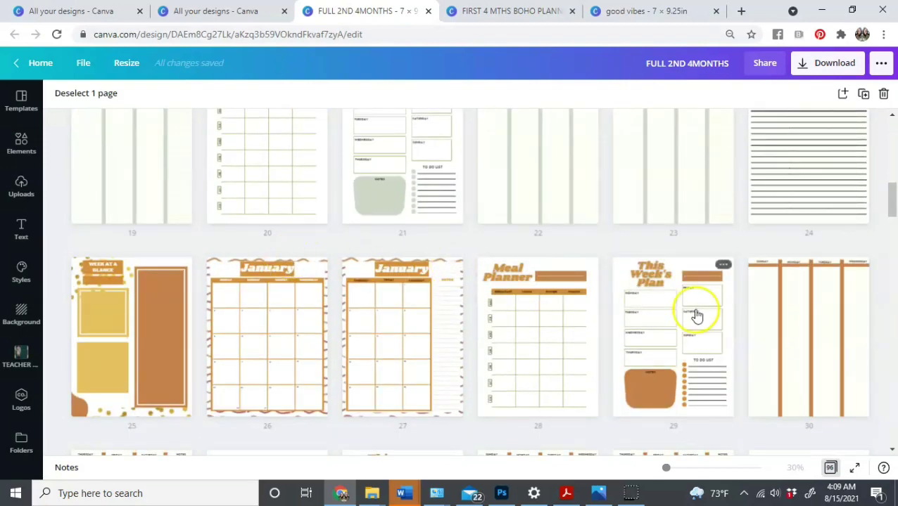
pyautogui.moveTo(891, 199); pyautogui.dragTo(892, 408)
pyautogui.click(39, 65)
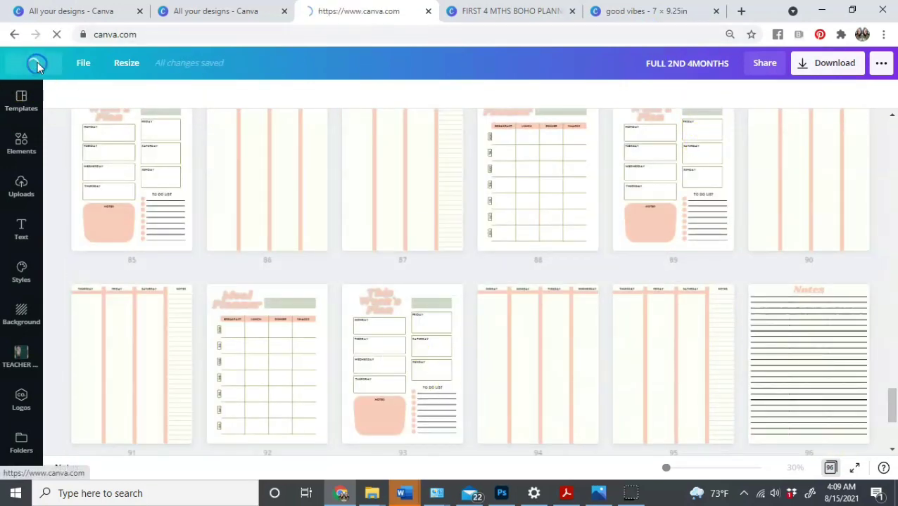
# Open the FIRST 4 MTHS BOHO PLANNER design from the list of all designs
pyautogui.click(266, 9)
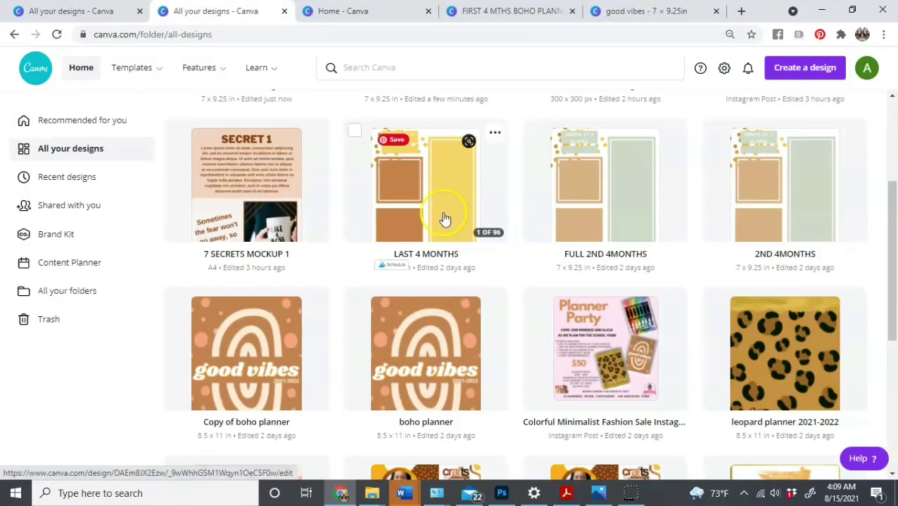
pyautogui.scroll(3, 316, 211)
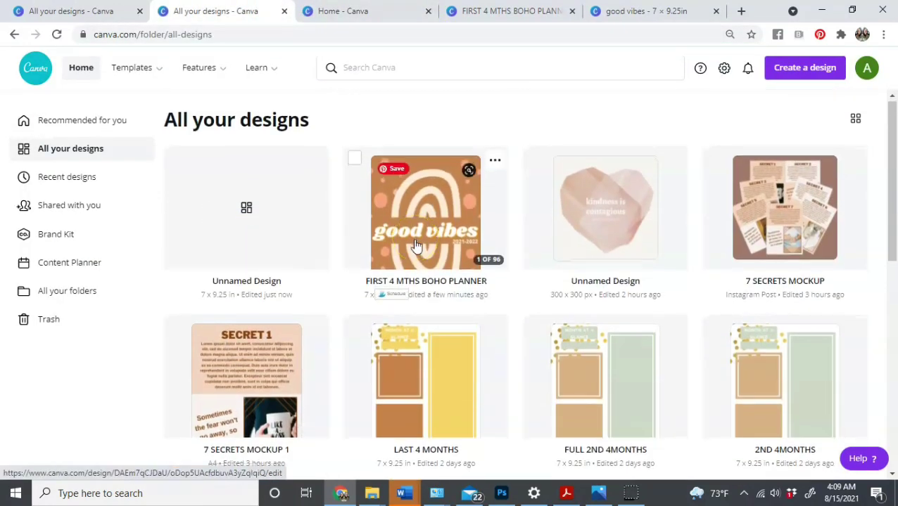
pyautogui.scroll(-3, 415, 246)
pyautogui.scroll(3, 415, 246)
pyautogui.click(443, 225)
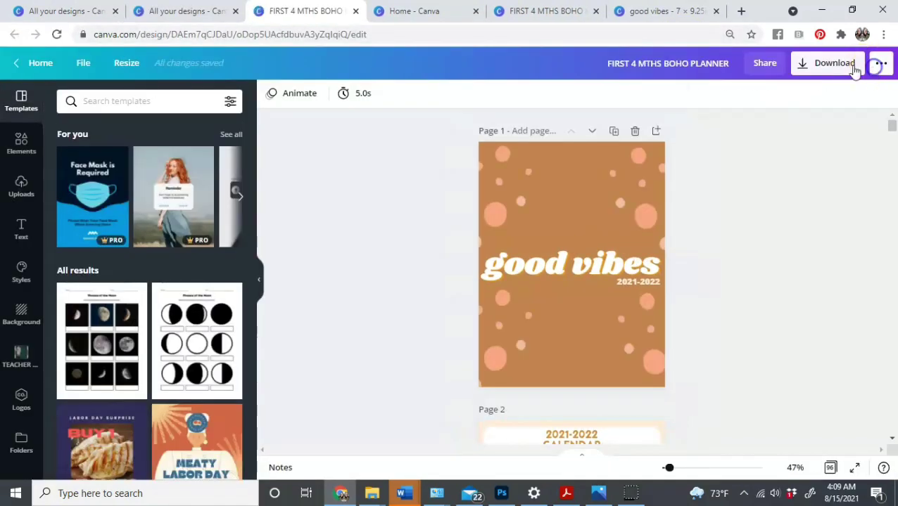
# Bring up the download settings for the FIRST 4 MTHS BOHO PLANNER and choose the file type
pyautogui.click(848, 68)
pyautogui.click(718, 166)
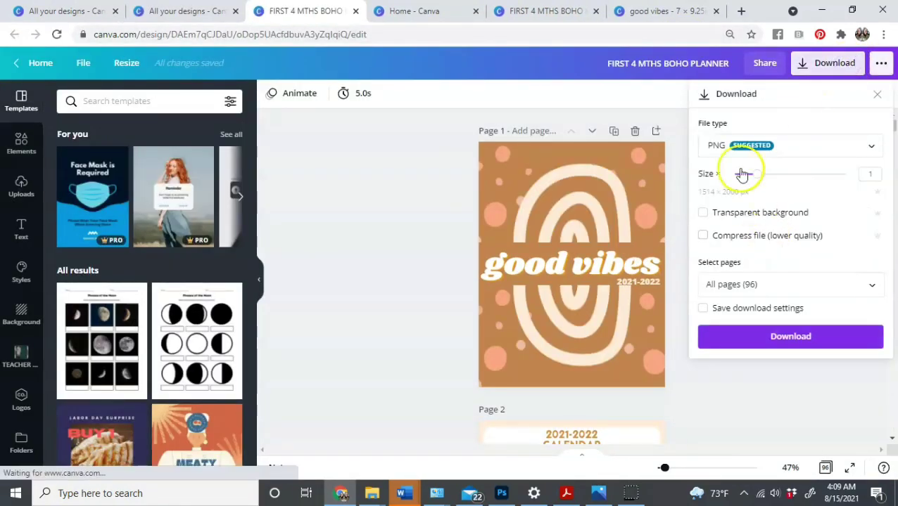
pyautogui.click(742, 148)
pyautogui.click(743, 243)
pyautogui.click(732, 169)
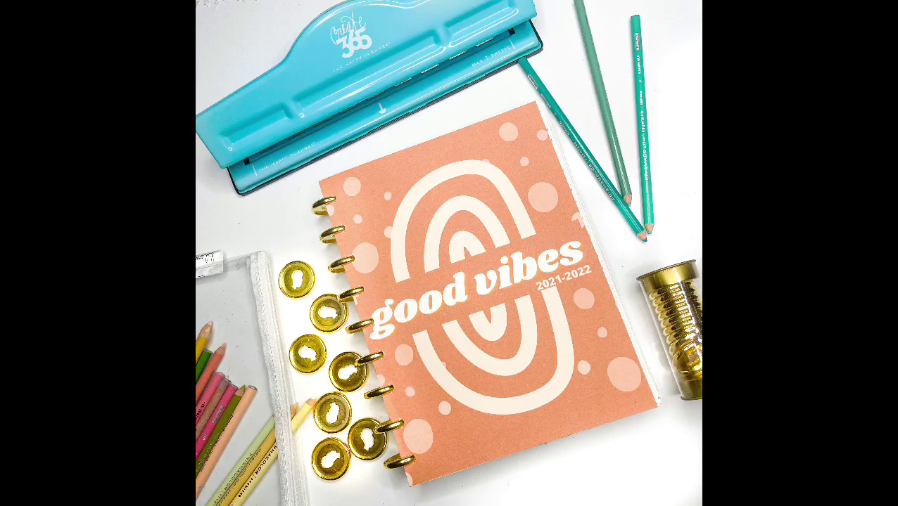